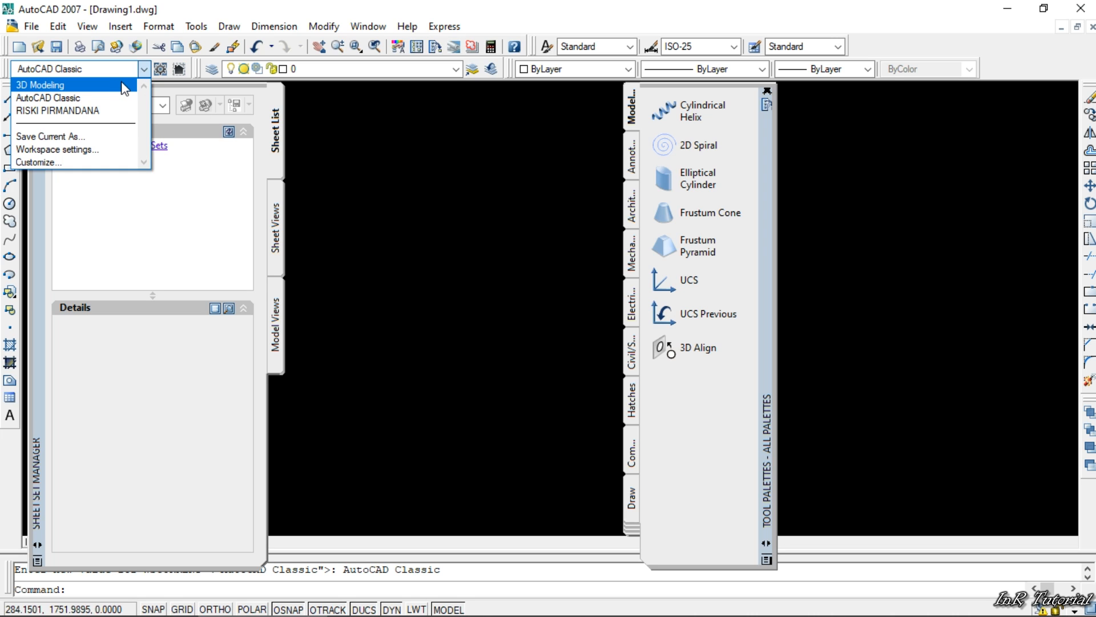
- Try out the 3D Modeling, AutoCAD Classic and existing custom workspaces
click(121, 83)
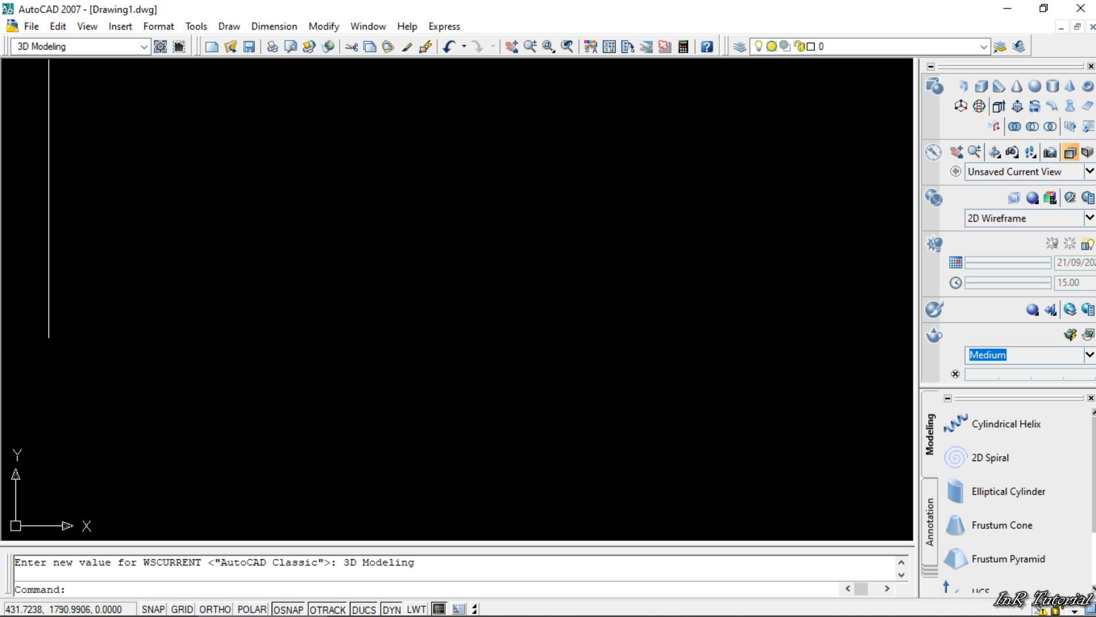
click(143, 47)
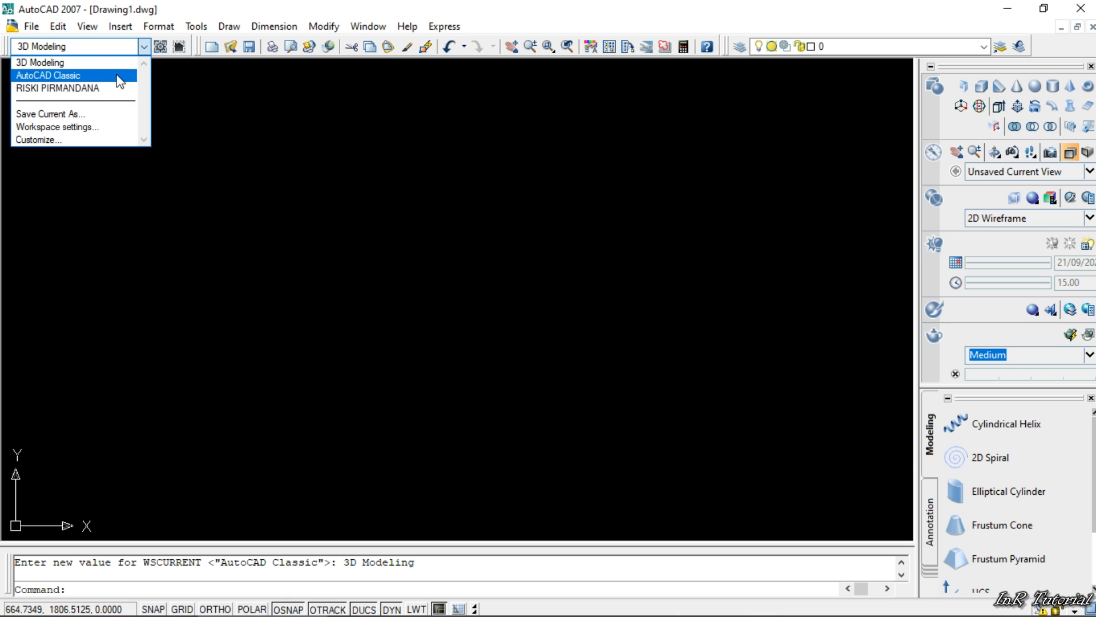
click(120, 75)
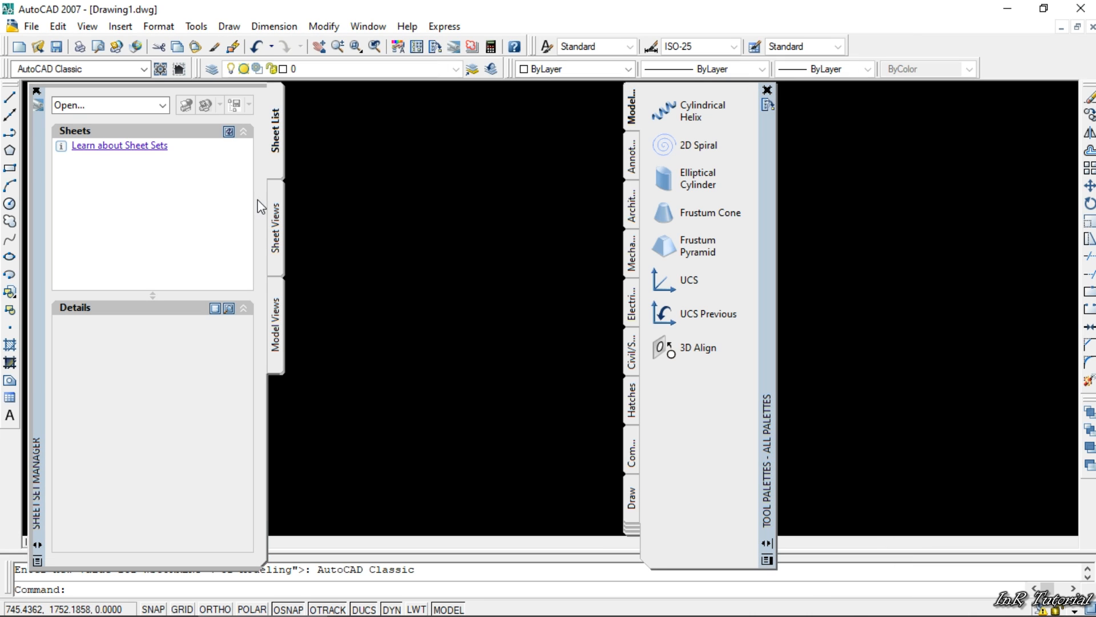
click(140, 71)
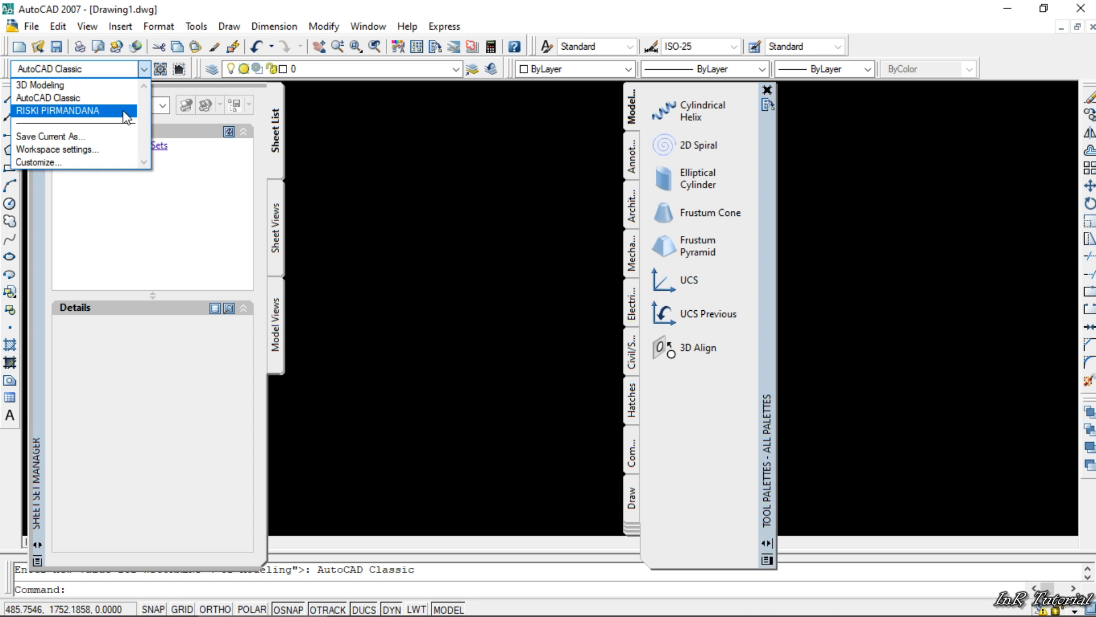
click(45, 111)
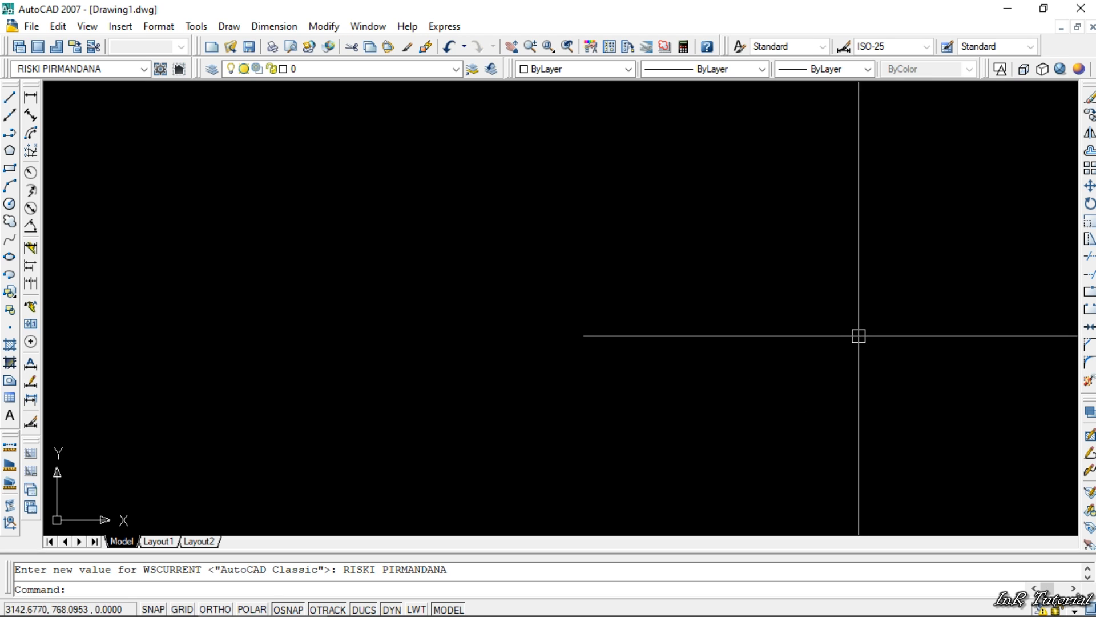
- Switch to the AutoCAD Classic workspace and close its Tool Palettes and Sheet Set Manager
click(142, 68)
click(128, 95)
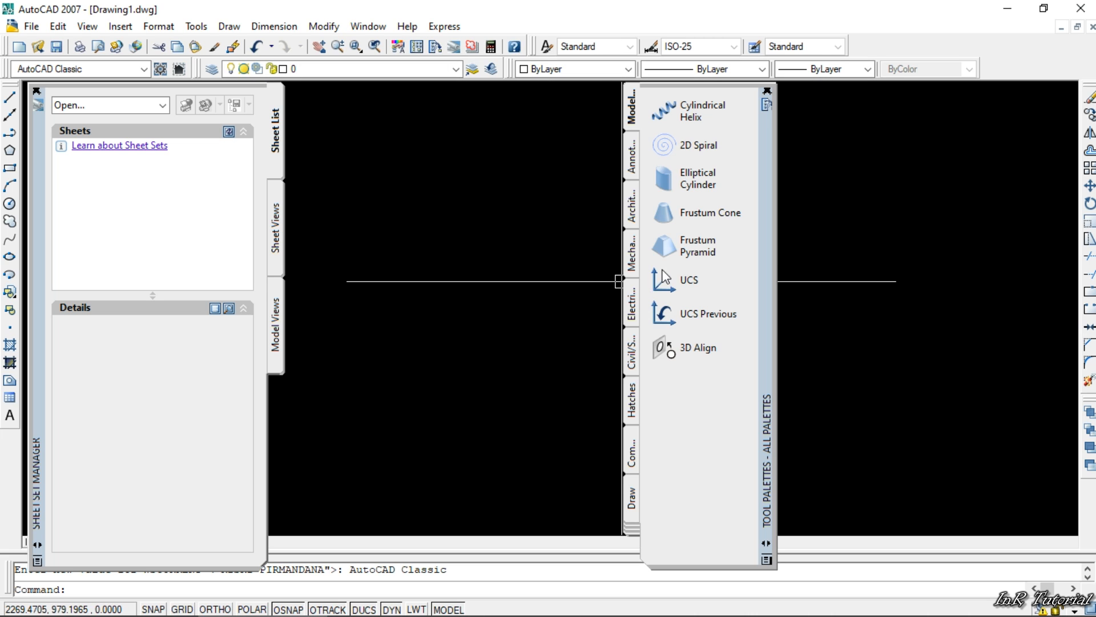
click(767, 91)
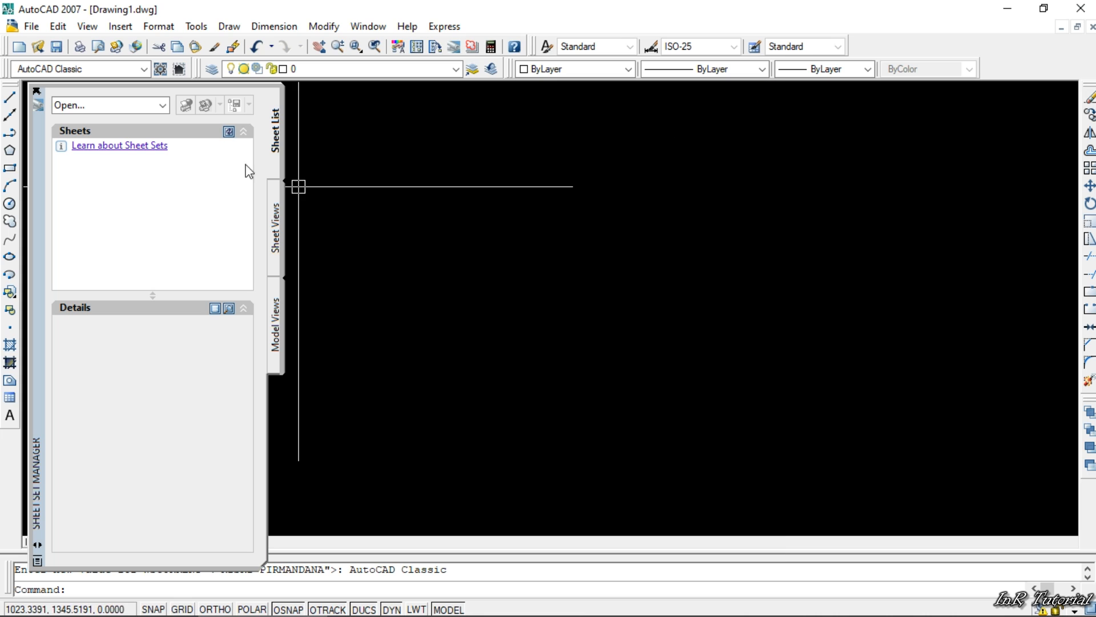
click(36, 91)
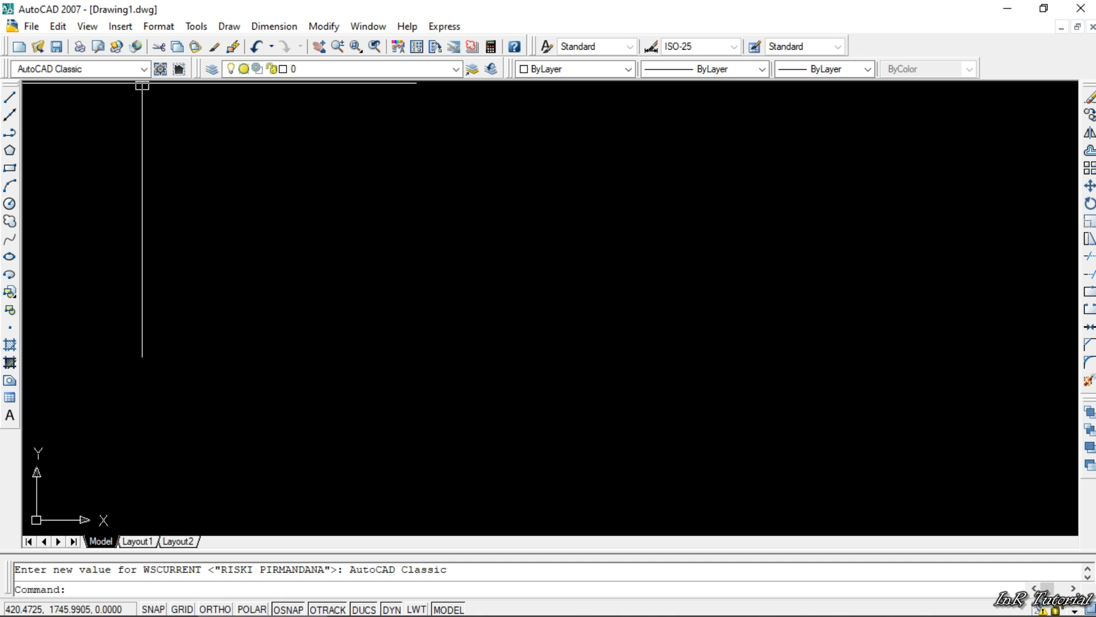
- Display the Dimension toolbar and float it over the drawing area
right_click(487, 55)
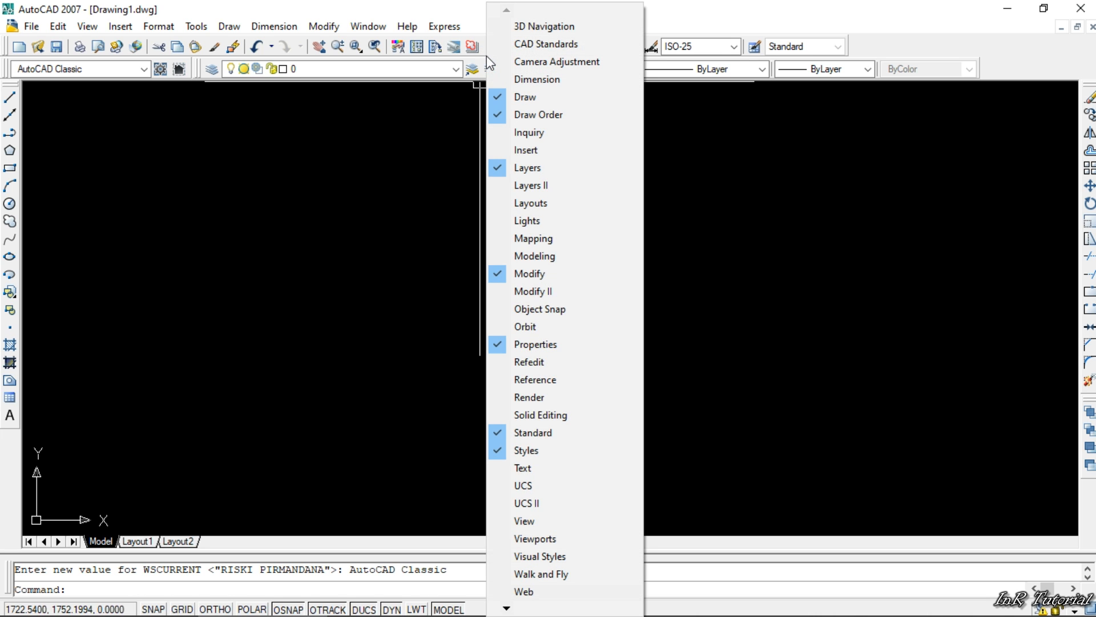
right_click(1062, 56)
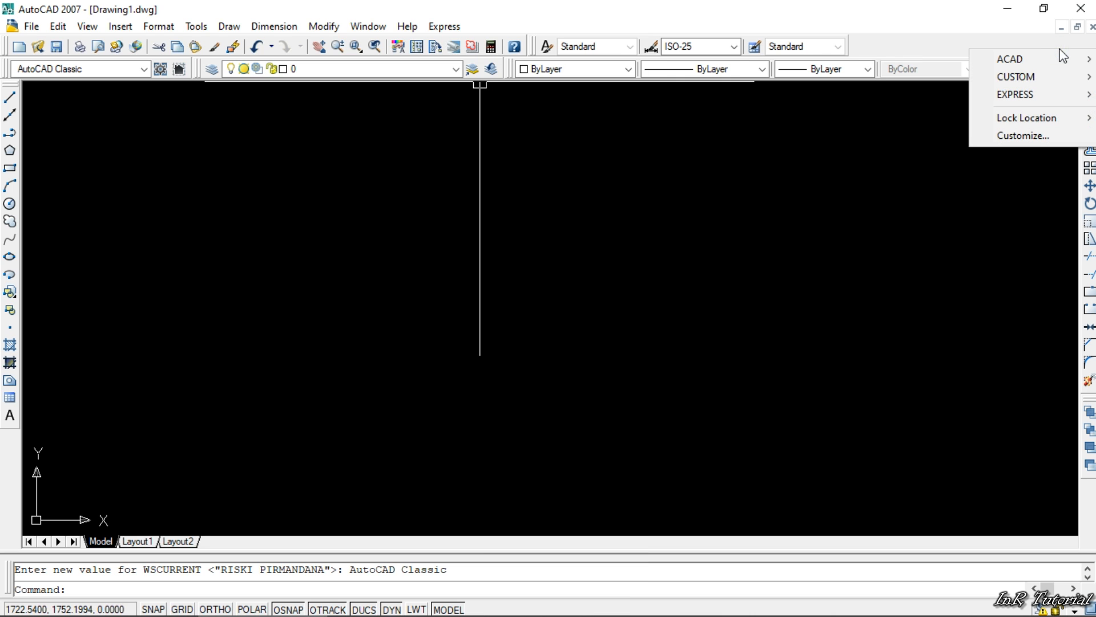
mouse_move(1061, 55)
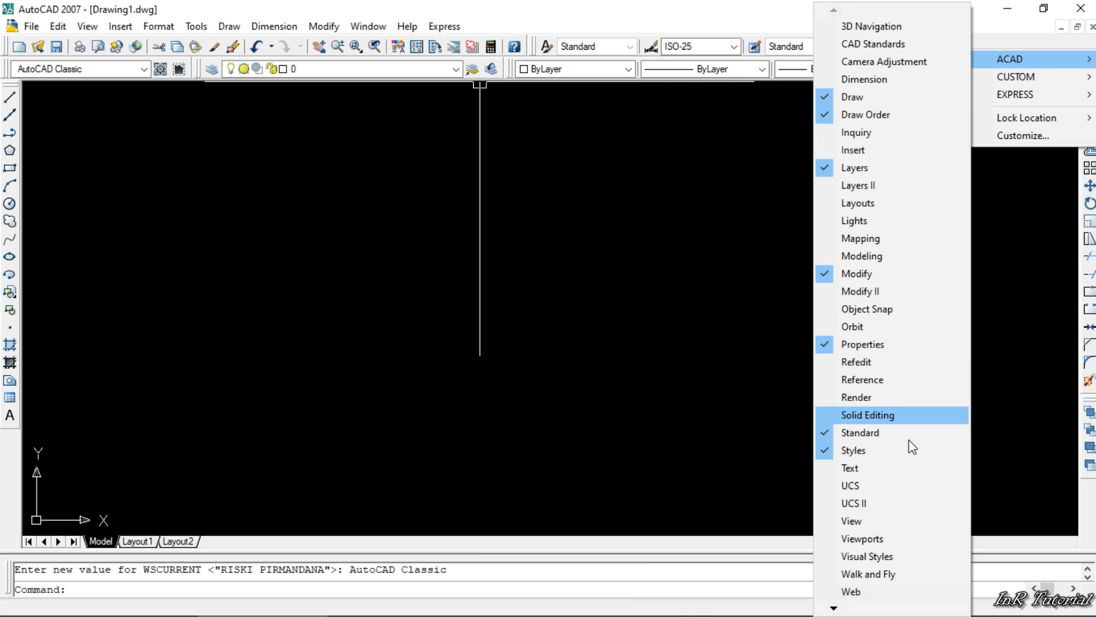
right_click(434, 54)
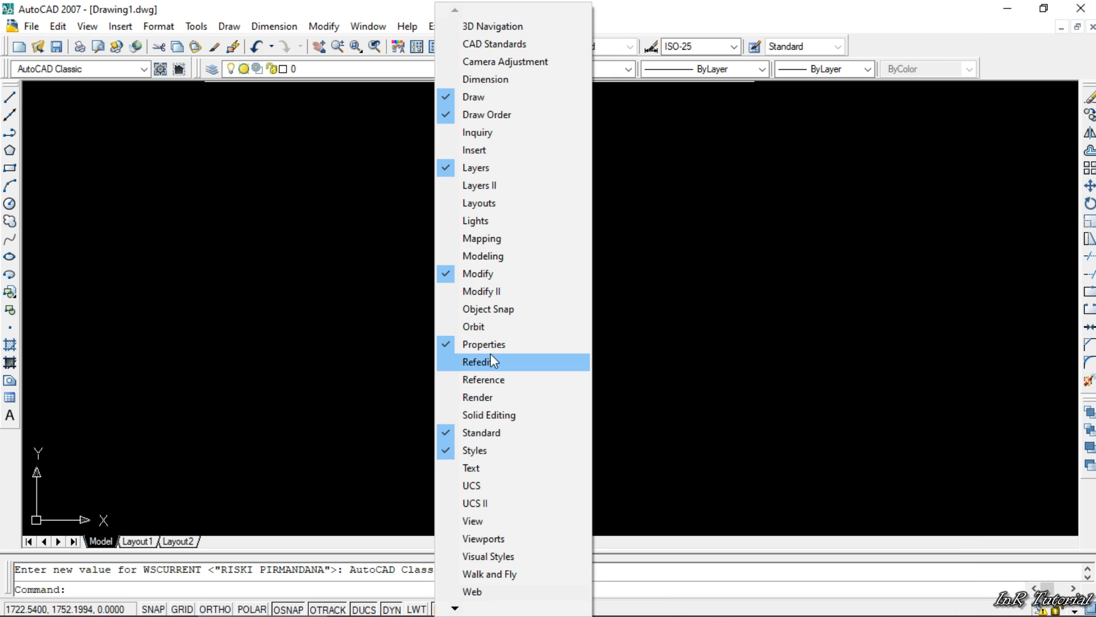
click(455, 609)
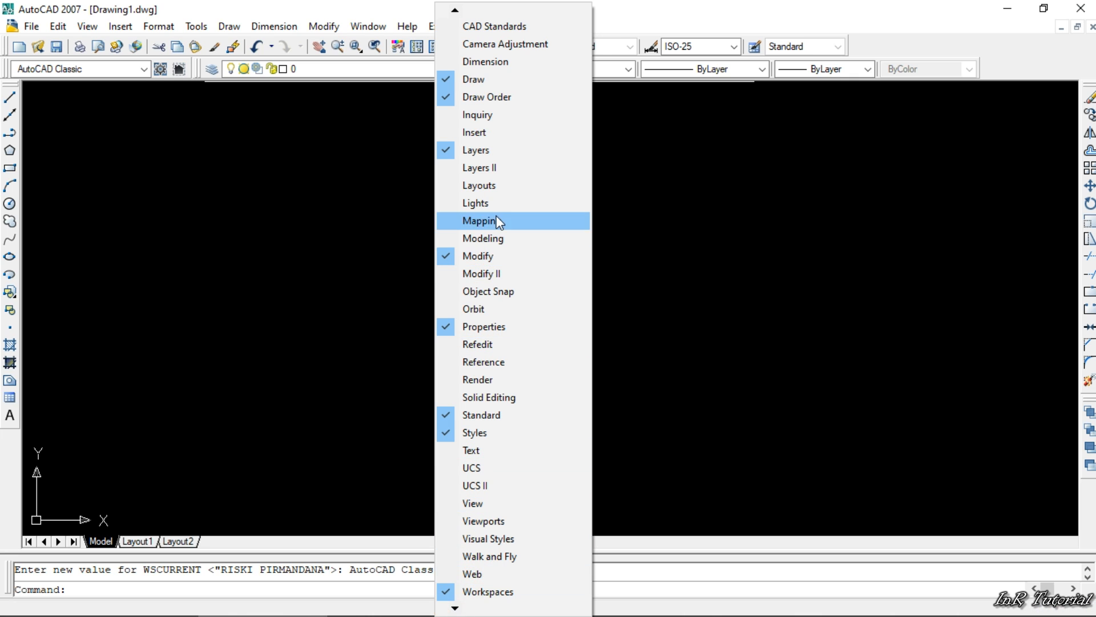
click(504, 62)
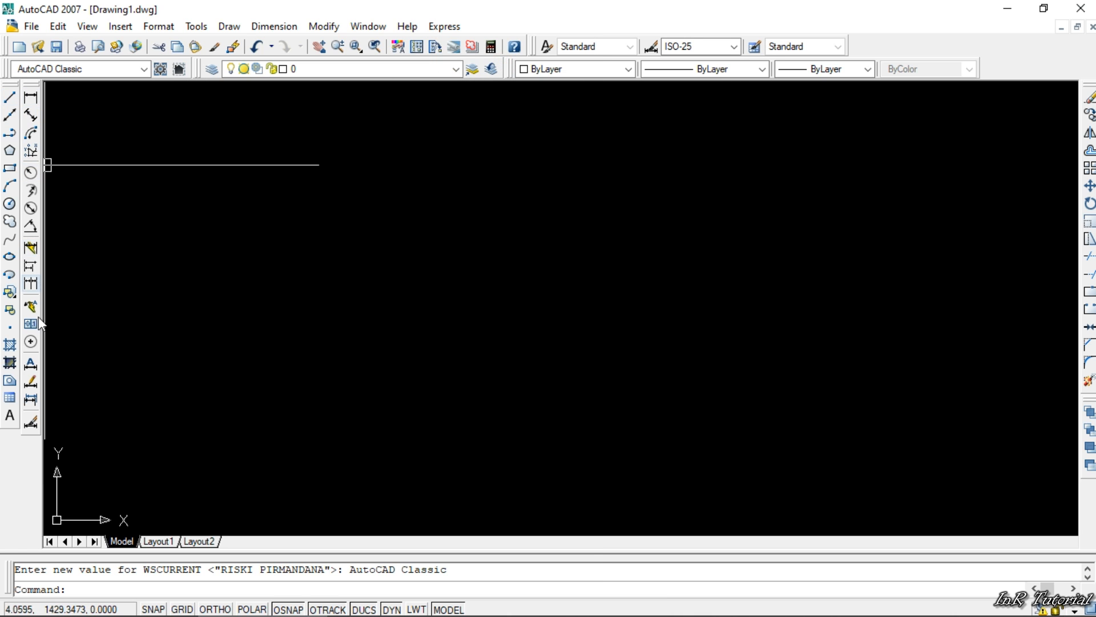
drag(32, 94, 482, 194)
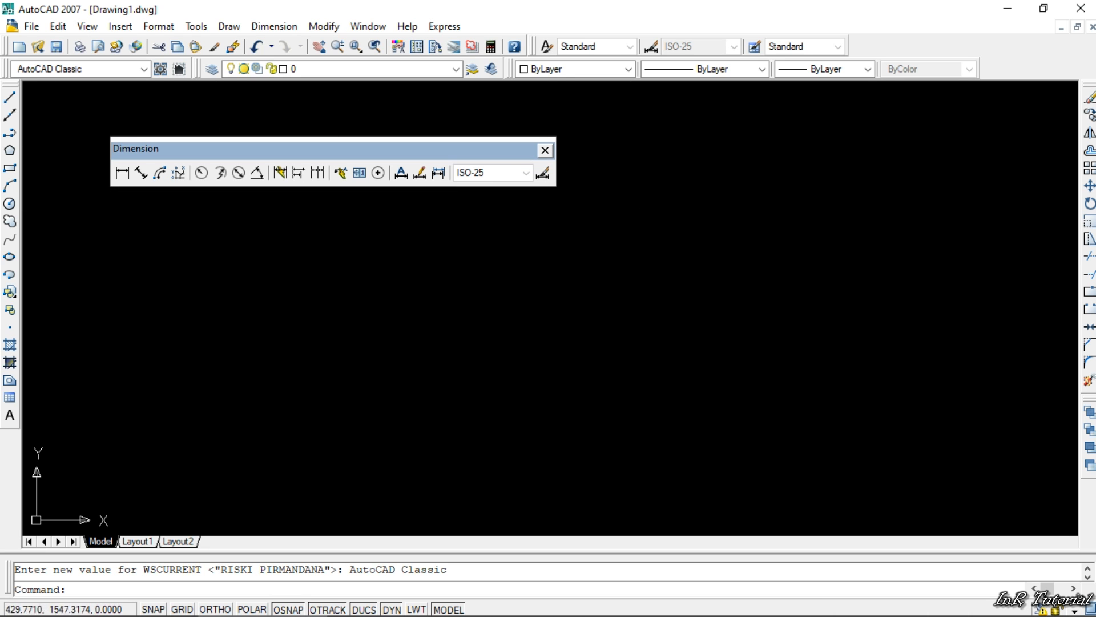
- Display the View toolbar and float it over the drawing area below the Dimension toolbar
right_click(974, 47)
mouse_move(1008, 47)
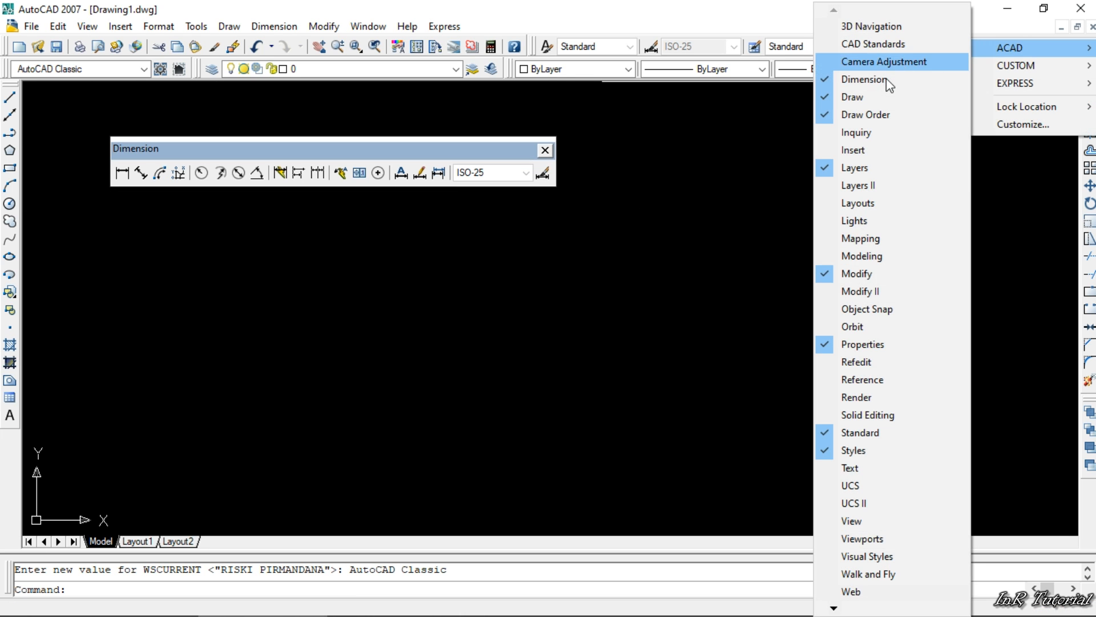
click(851, 520)
drag(259, 121, 290, 257)
- Display the Viewports toolbar and float it over the drawing area beside the View toolbar
right_click(993, 50)
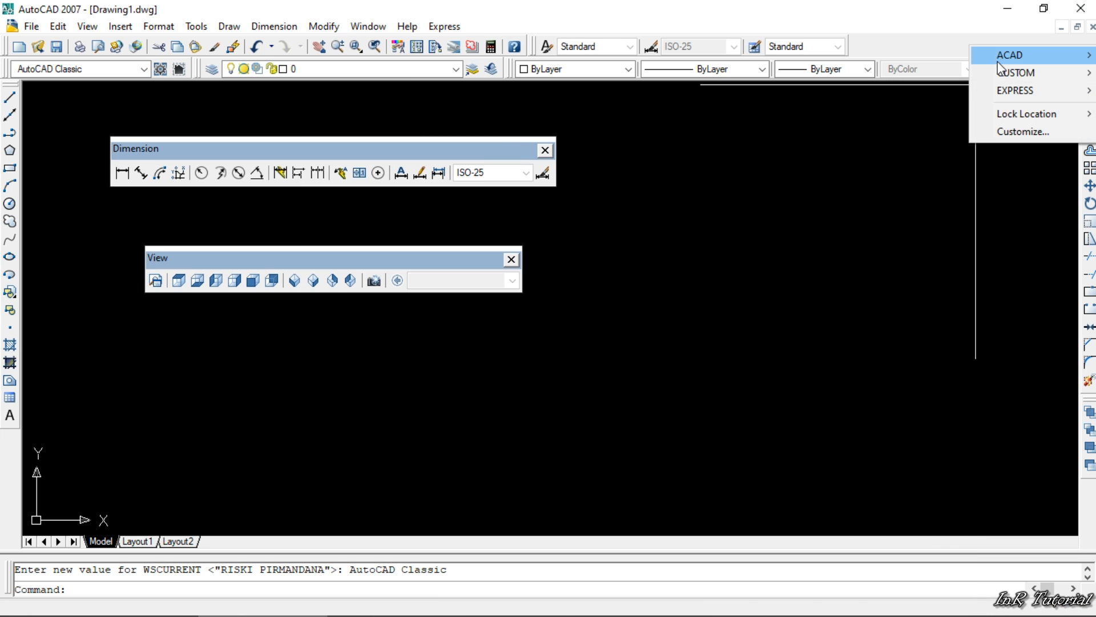
mouse_move(1001, 54)
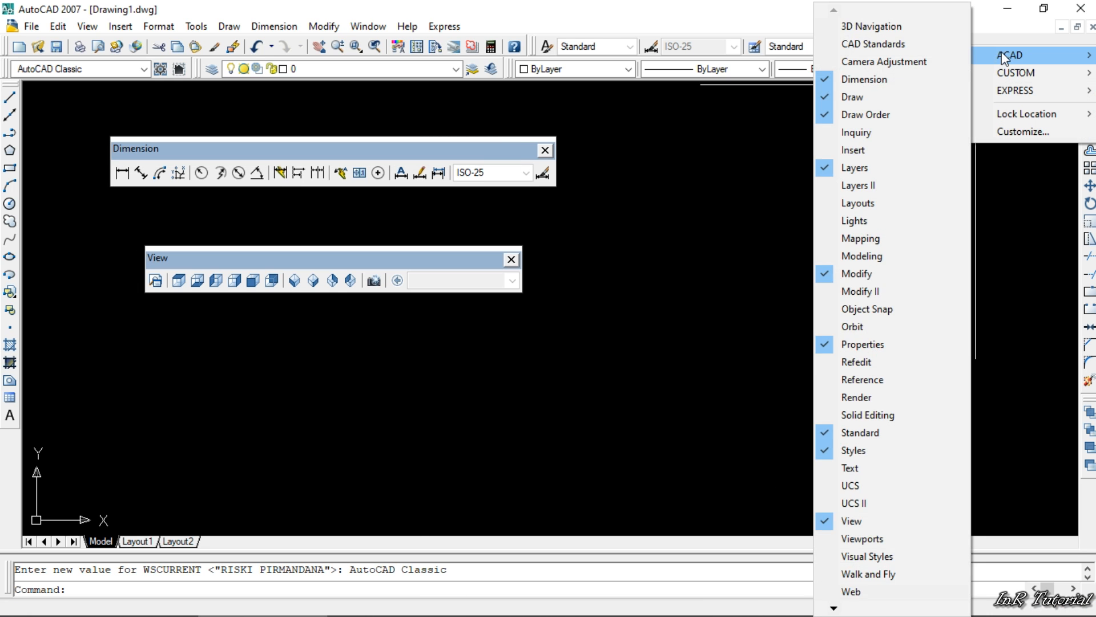
click(859, 537)
drag(8, 52, 608, 200)
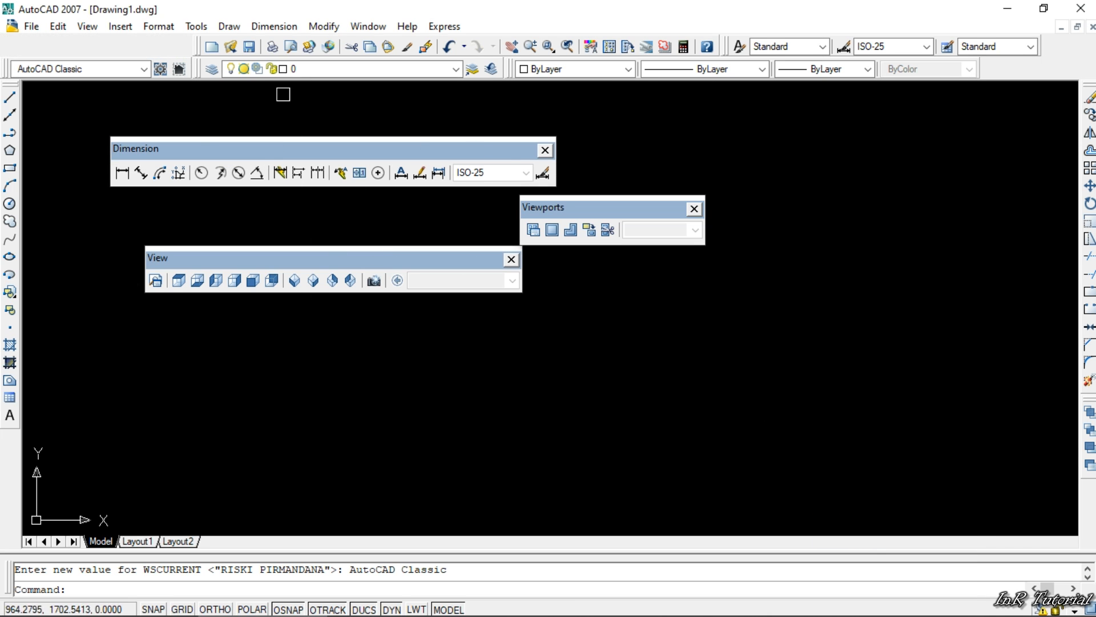
- Display the Inquiry toolbar, float it between the Dimension and View toolbars, and return the Draw toolbar to the start of its dock
right_click(1020, 72)
mouse_move(1008, 81)
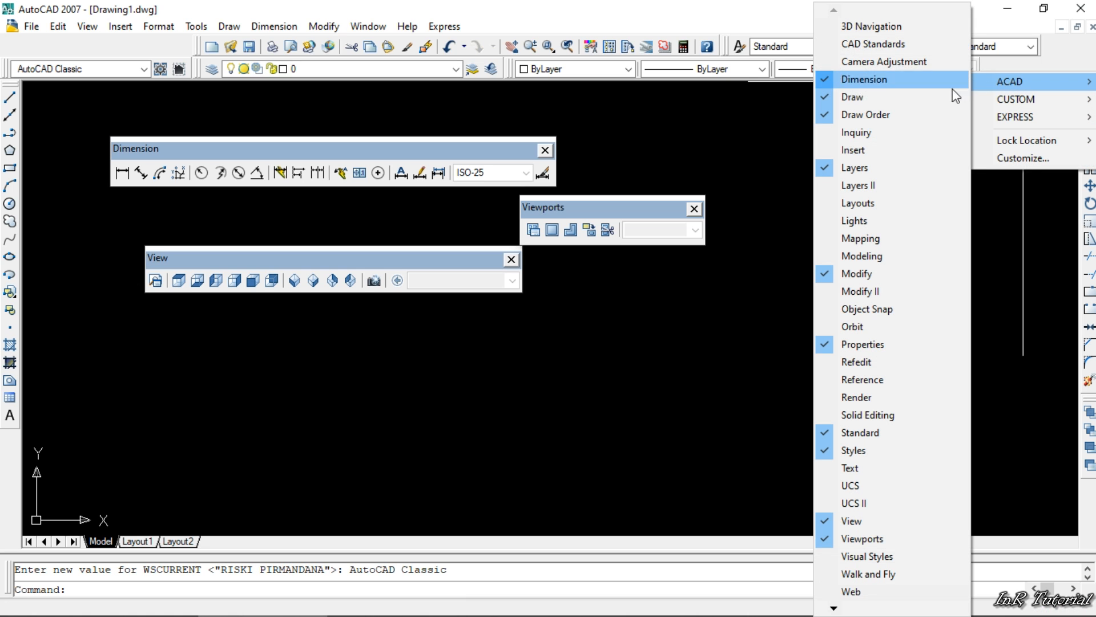
click(865, 130)
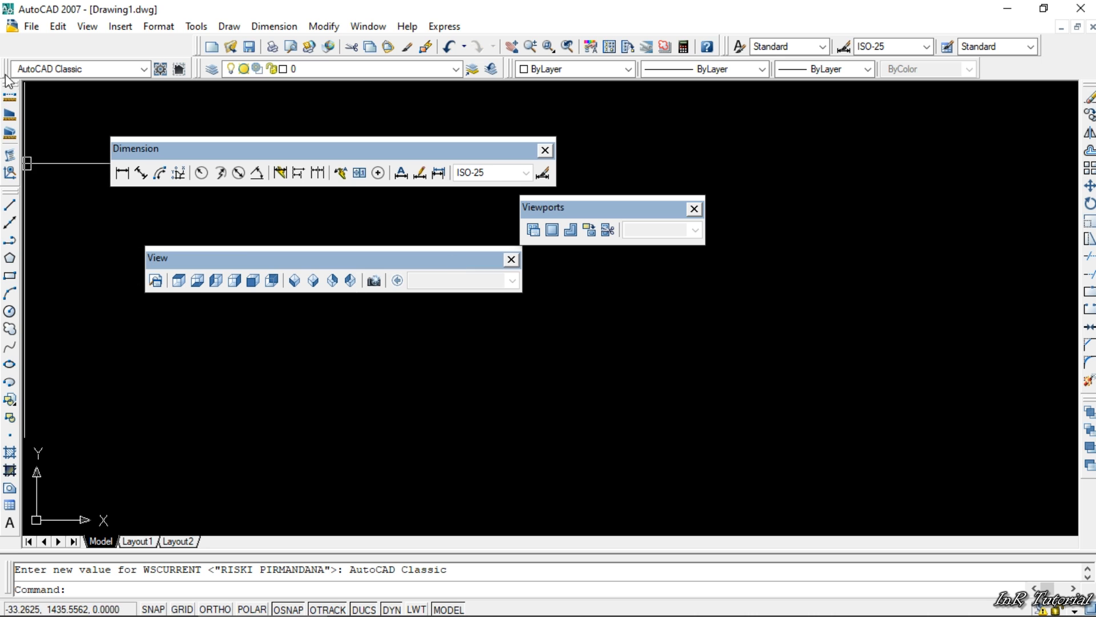
drag(7, 81, 25, 90)
drag(341, 234, 339, 229)
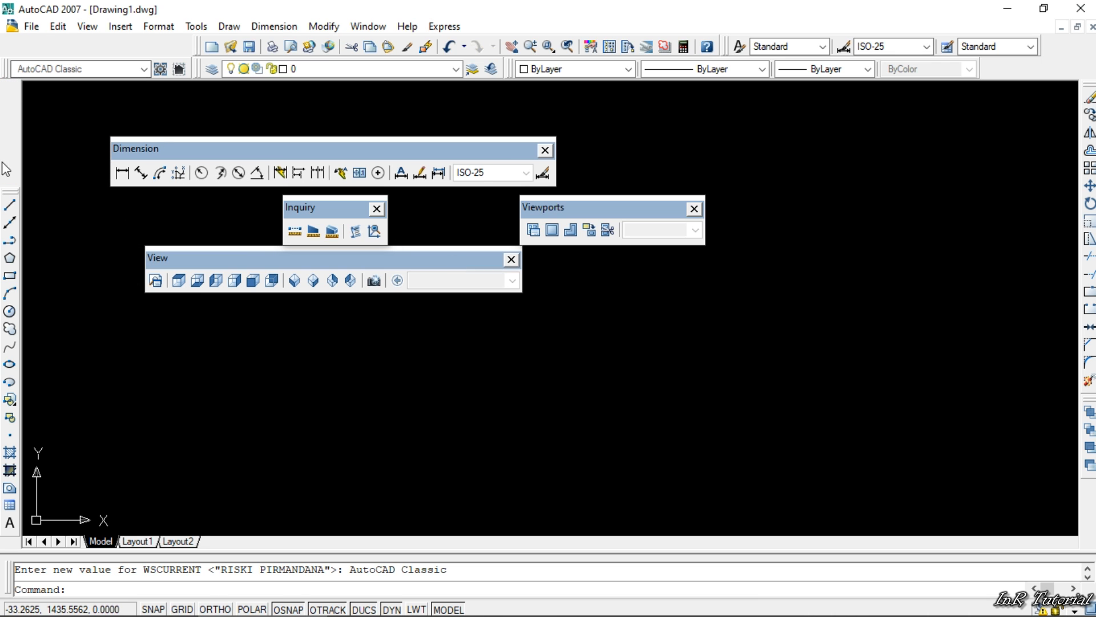
drag(17, 197, 17, 88)
- Display the Layouts toolbar, float it between the Inquiry and Viewports toolbars, and return the Draw toolbar to the start of its dock
right_click(1034, 69)
mouse_move(1009, 75)
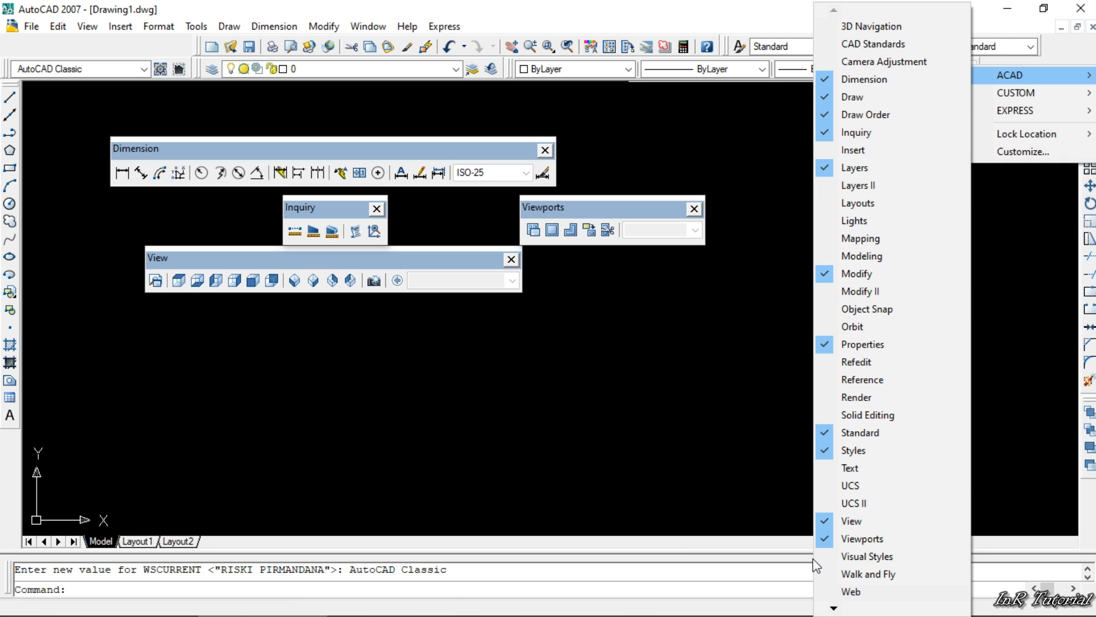
mouse_move(834, 608)
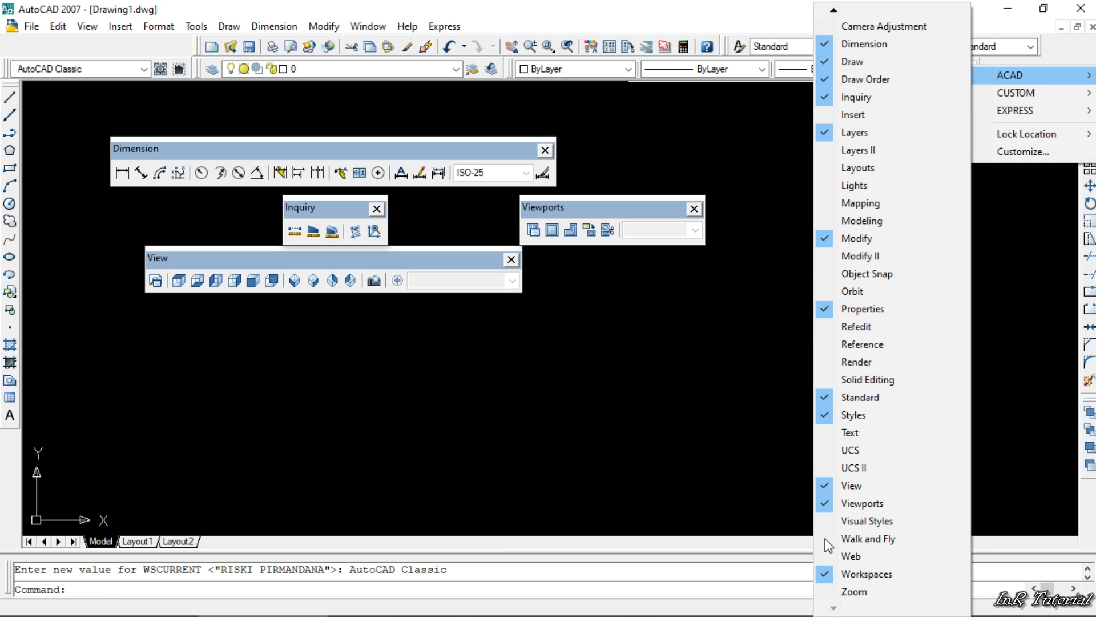
click(862, 172)
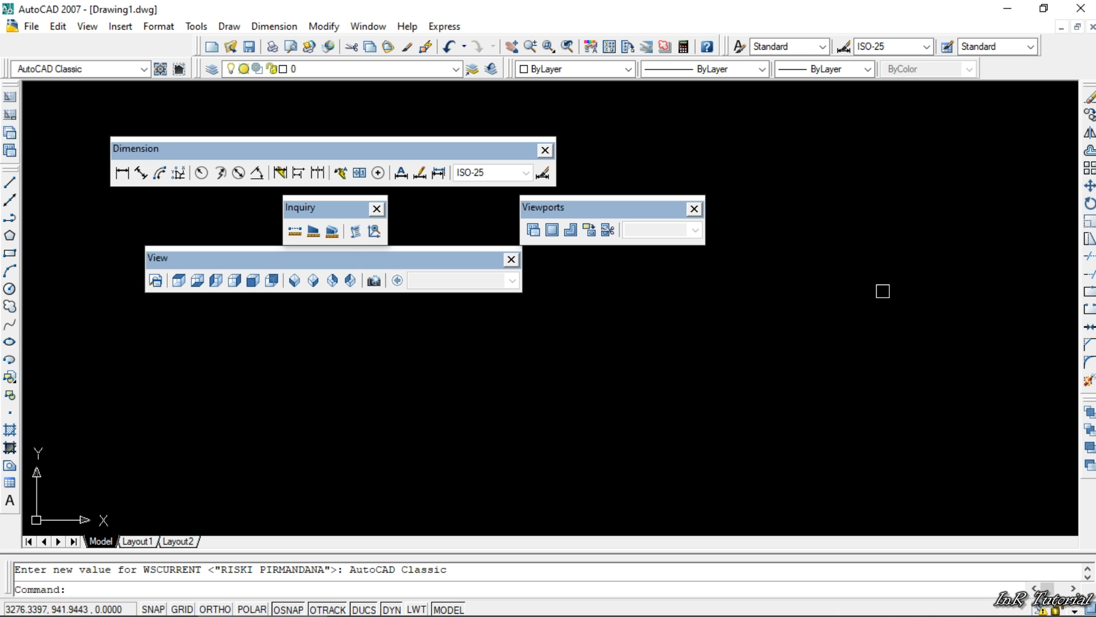
drag(5, 100, 464, 217)
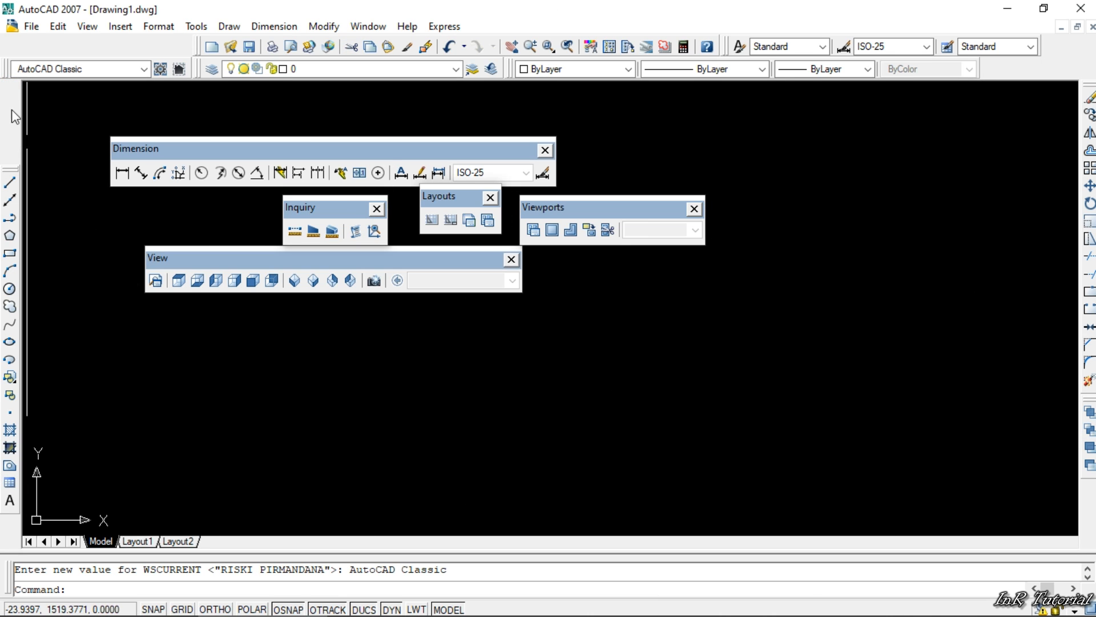
mouse_move(12, 170)
mouse_down()
mouse_move(10, 83)
mouse_move(2, 124)
mouse_move(34, 130)
mouse_up()
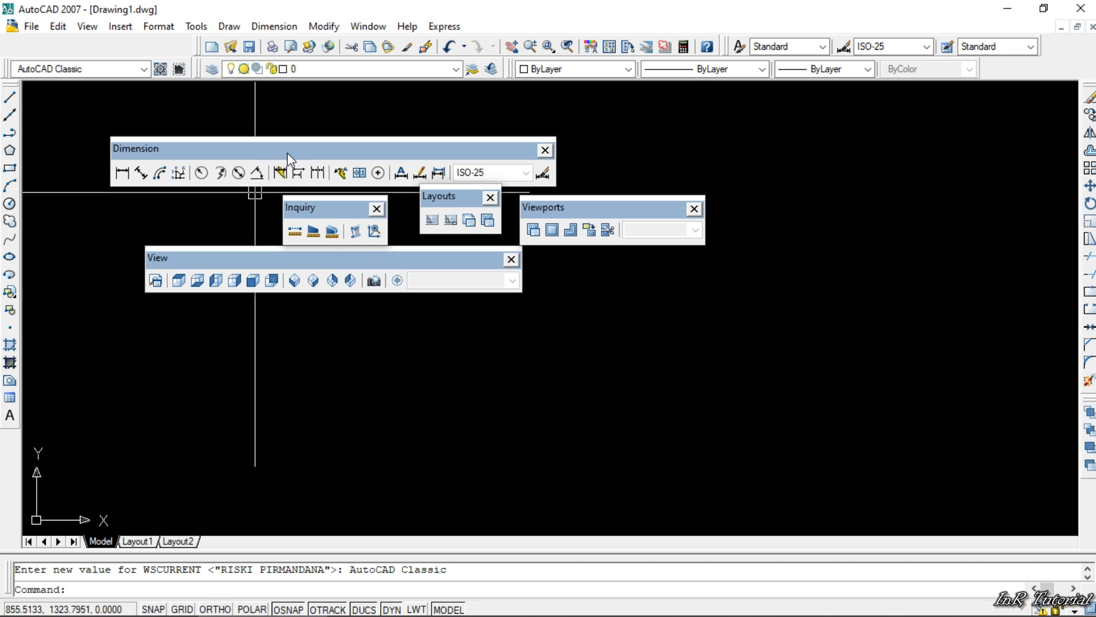
- Dock the Dimension toolbar vertically beside the Draw toolbar and the Viewports toolbar in the row ahead of the Standard toolbar
drag(289, 152, 33, 255)
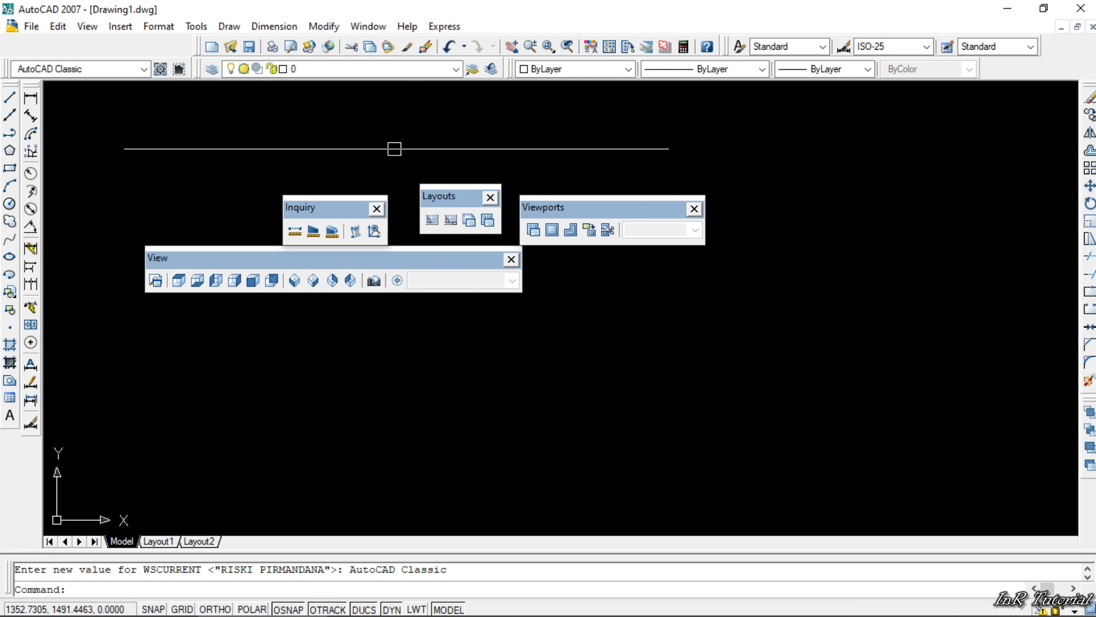
drag(556, 209, 61, 199)
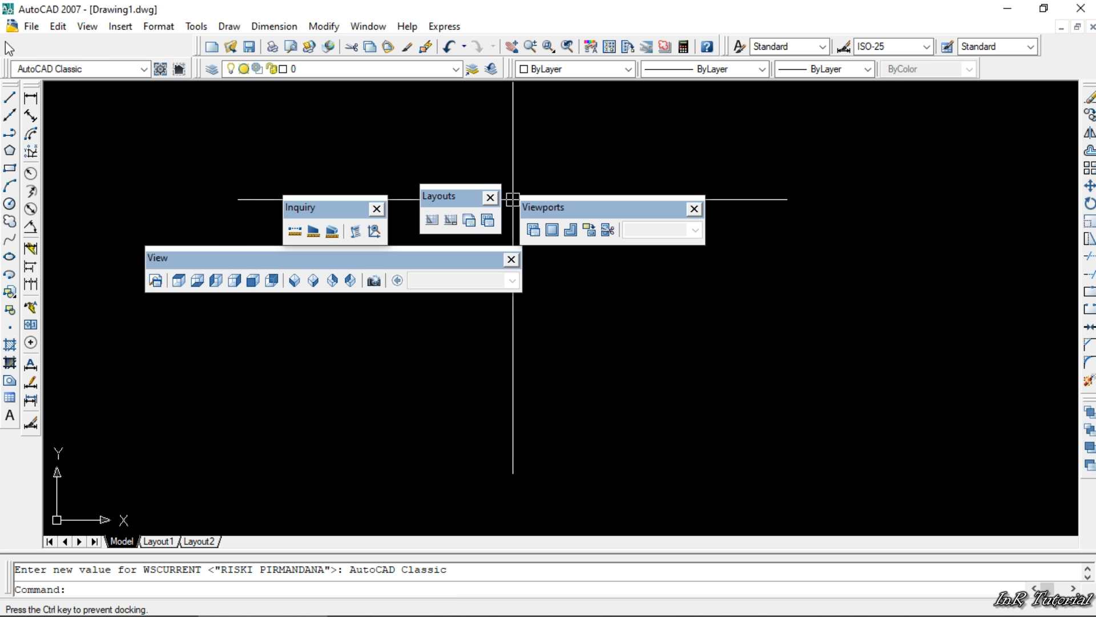
drag(50, 44, 52, 45)
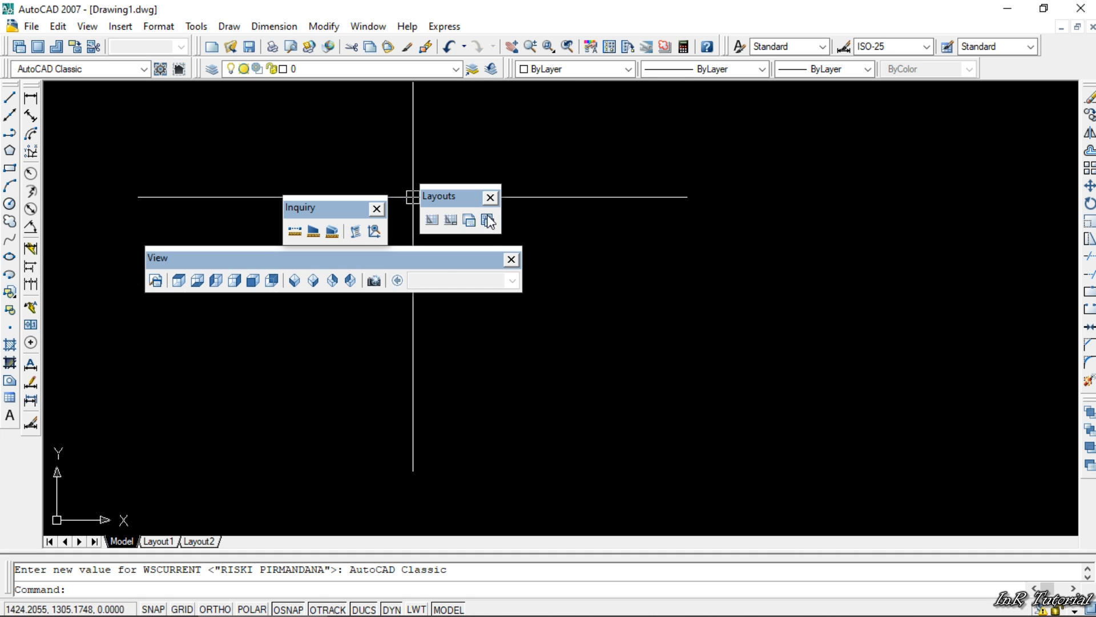
- Dock the Inquiry toolbar vertically below the Draw toolbar
mouse_move(327, 215)
mouse_down()
mouse_move(225, 423)
mouse_move(77, 471)
mouse_move(18, 469)
mouse_move(5, 483)
mouse_up()
drag(4, 431, 27, 437)
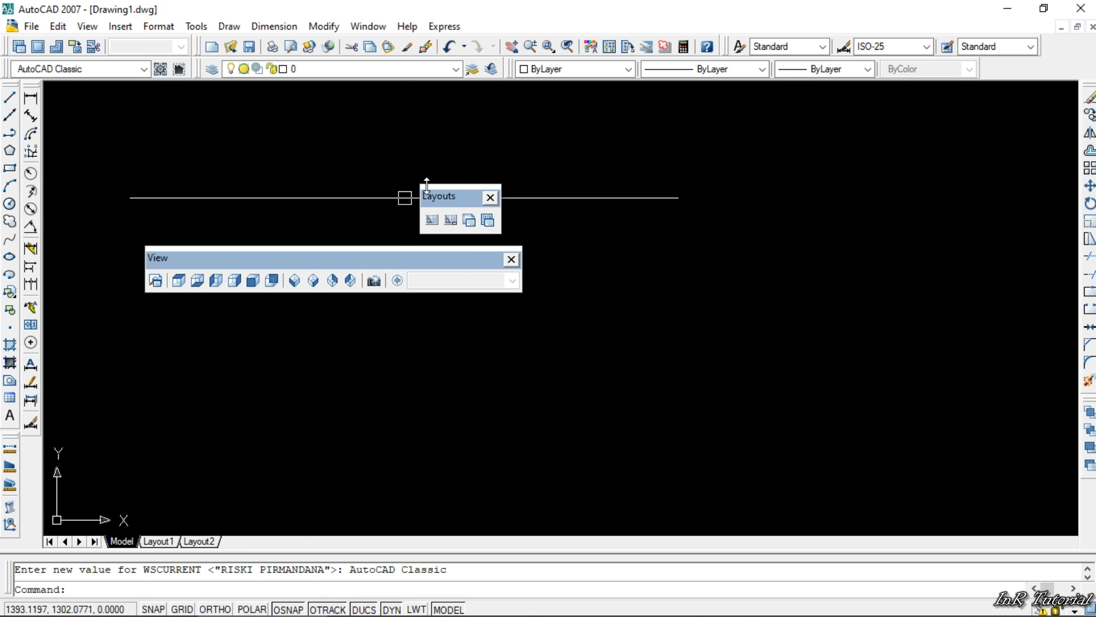
- Dock the Layouts toolbar vertically below the Dimension toolbar and the View toolbar vertically beside the Modify toolbar
drag(452, 194, 46, 450)
drag(32, 460, 31, 473)
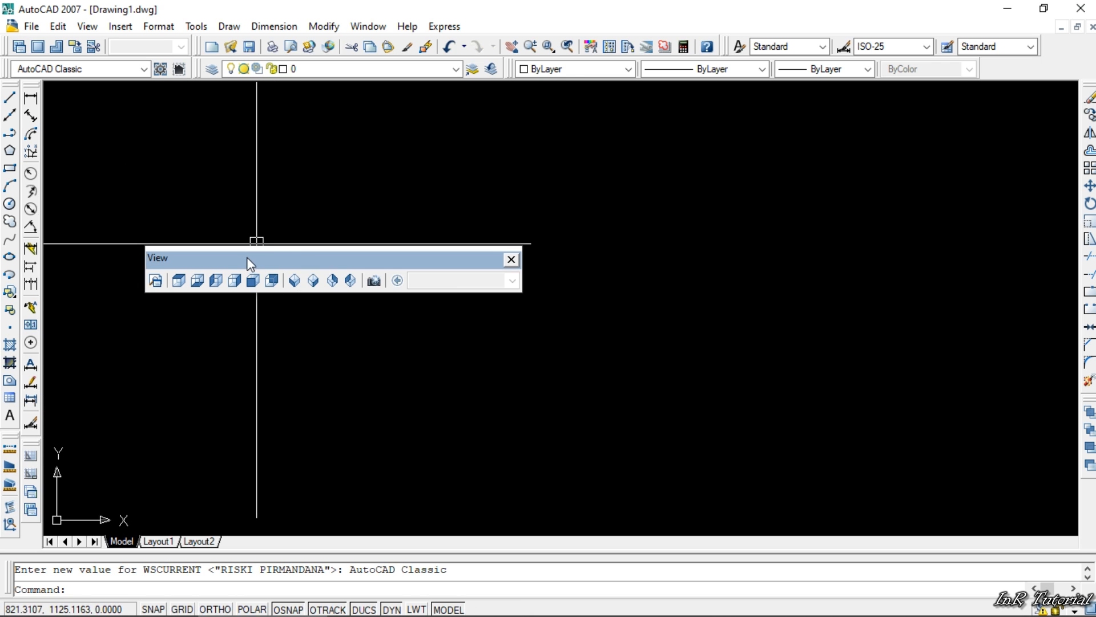
drag(248, 261, 1069, 207)
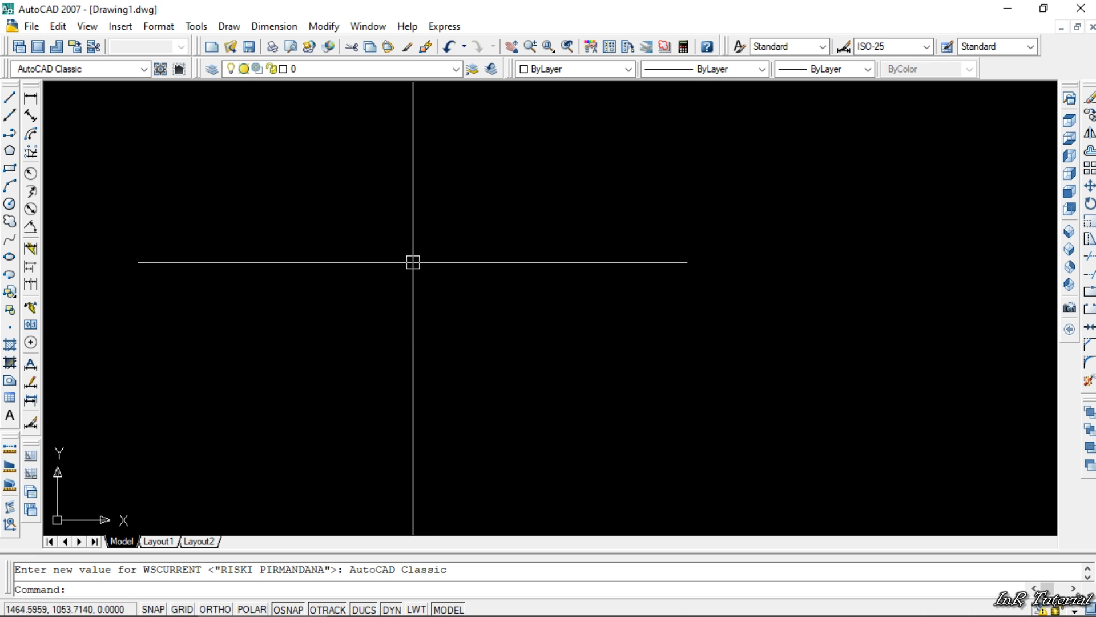
- Save the current toolbar arrangement as a new workspace named InR Tutorial and check that it is listed among the workspaces
click(143, 69)
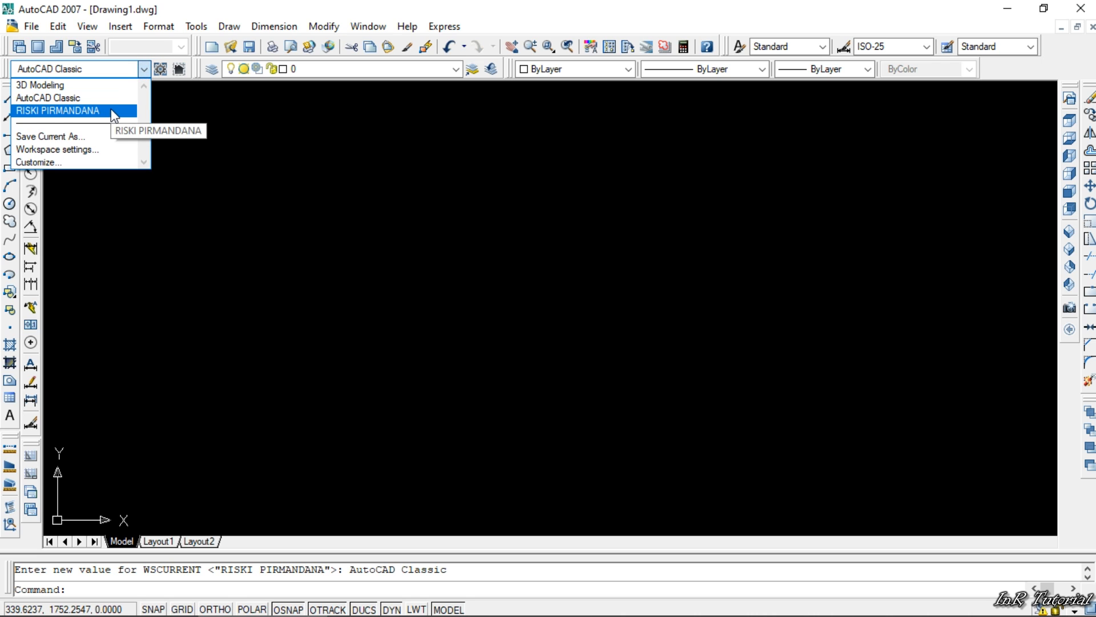
click(63, 133)
drag(467, 271, 420, 231)
text(InR Tutorial)
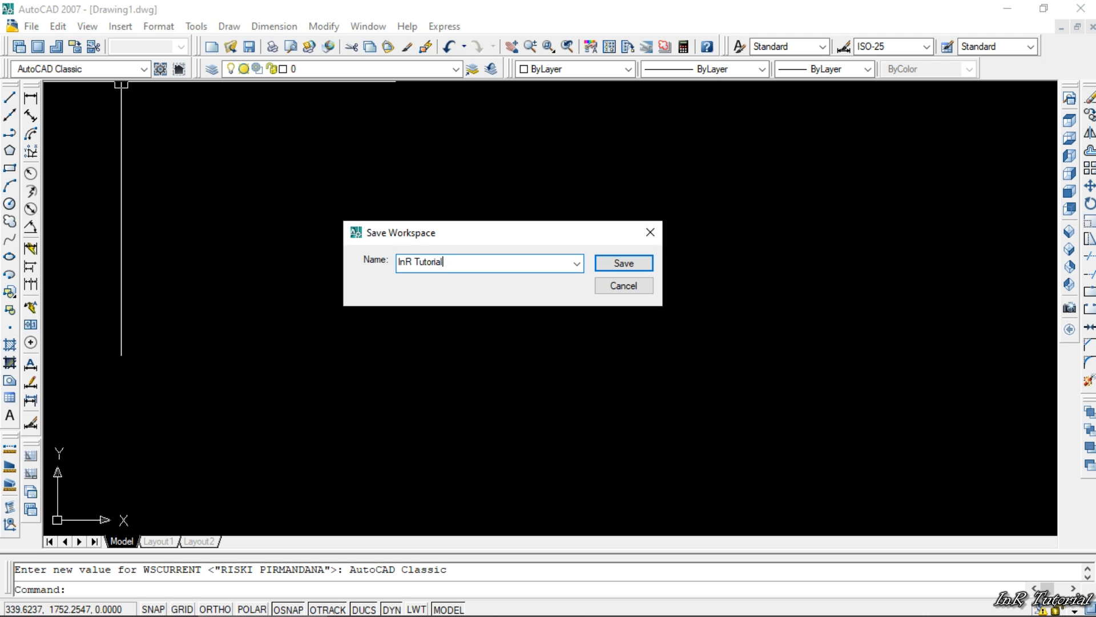
click(619, 264)
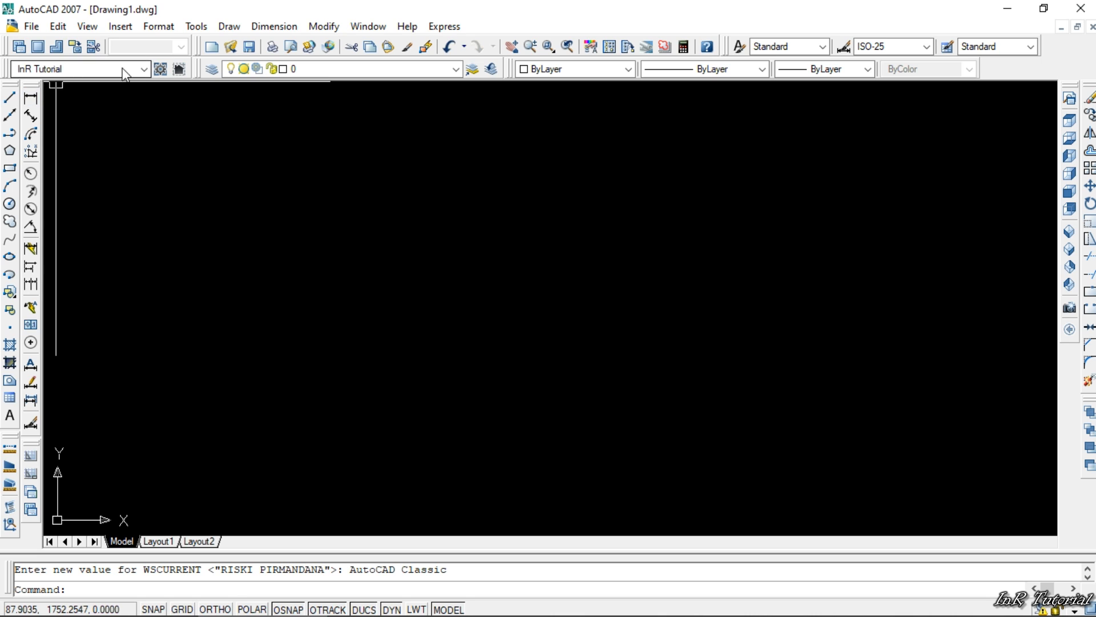
click(143, 69)
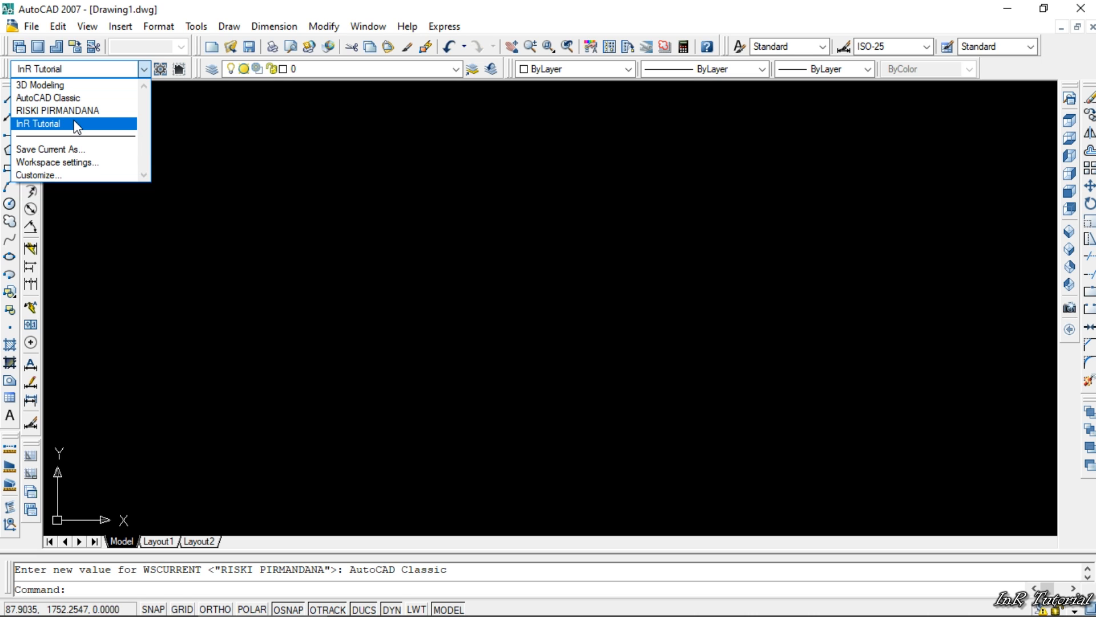
click(143, 70)
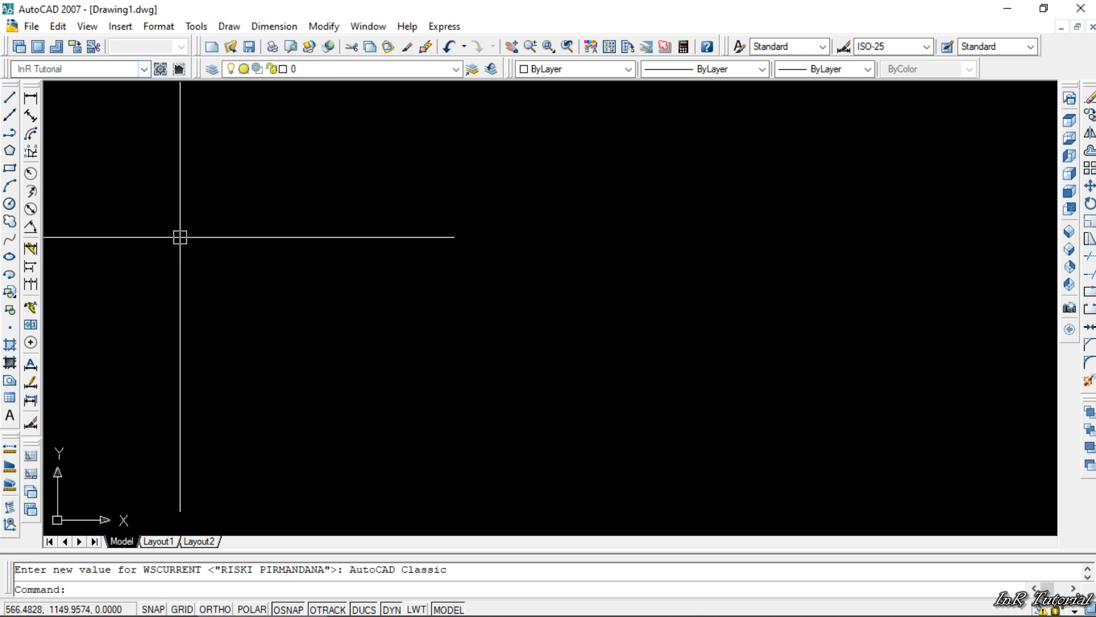
- Open the InR Tutorial workspace's name for editing in the user interface customization and keep the name as it is
click(141, 70)
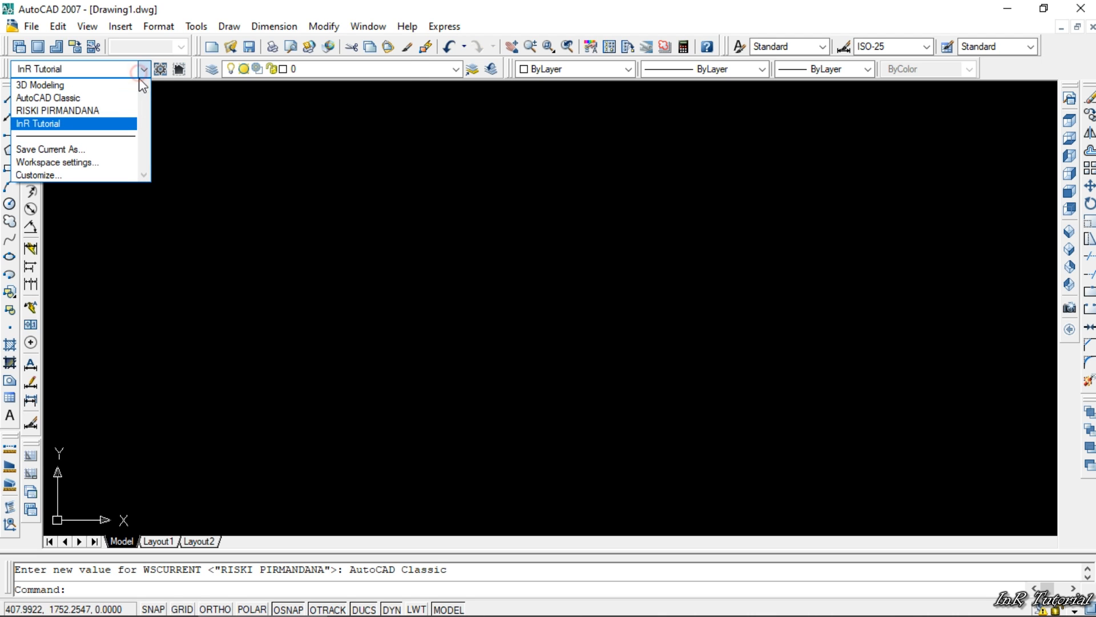
click(95, 173)
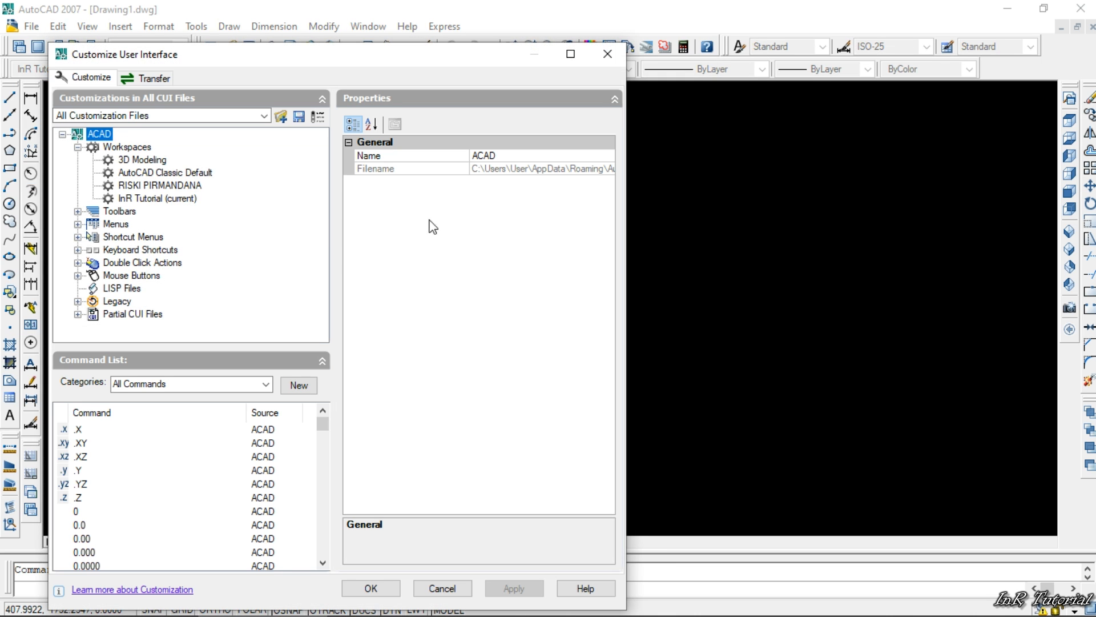
click(149, 198)
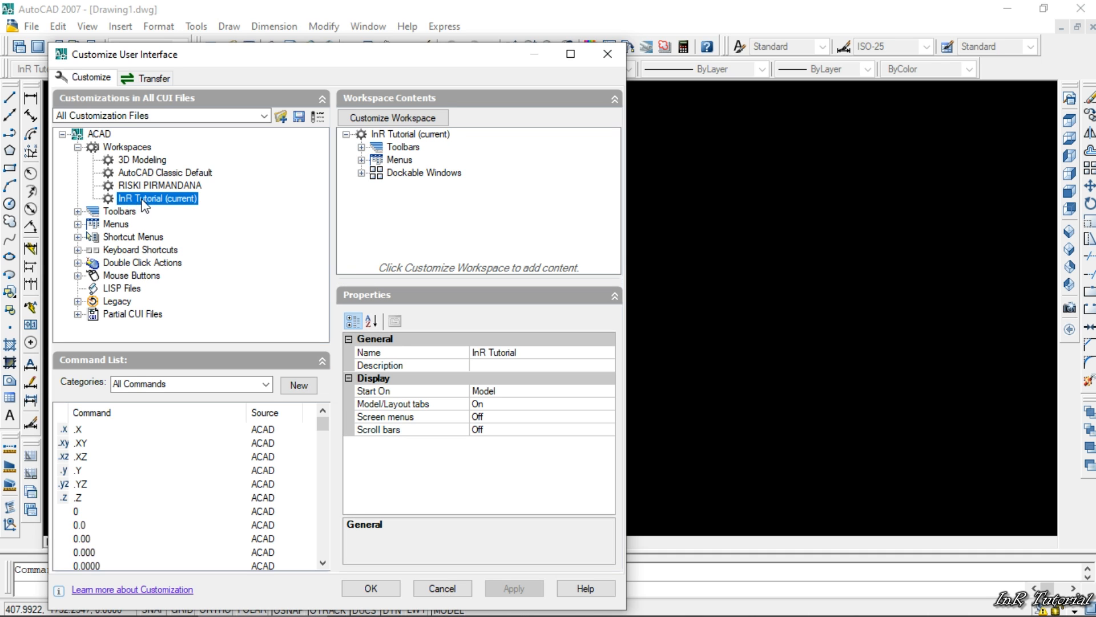
right_click(149, 200)
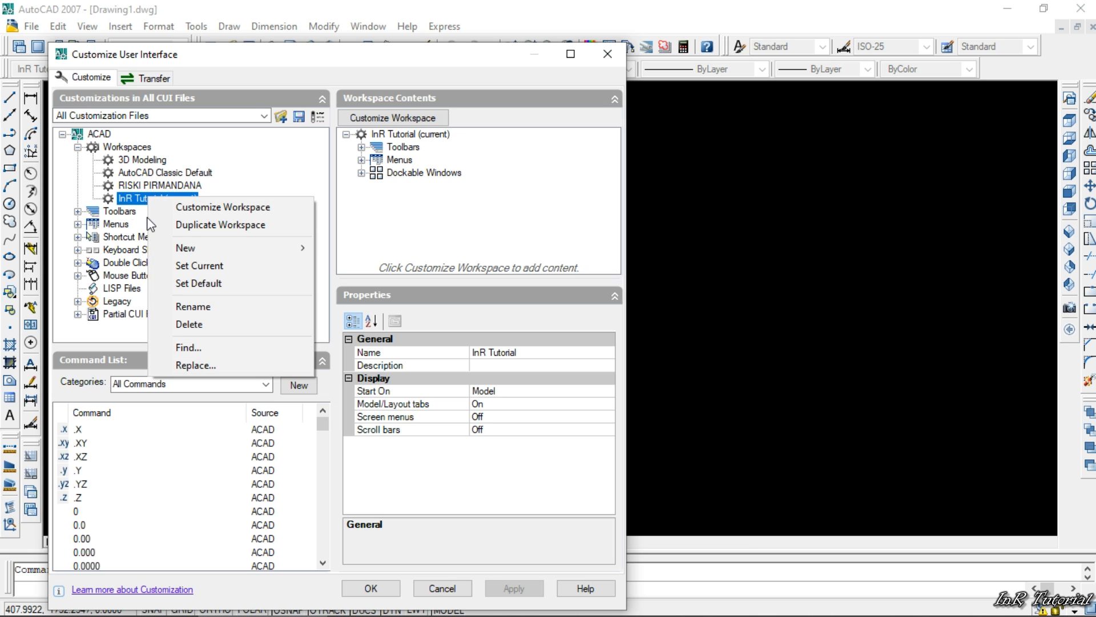
click(188, 307)
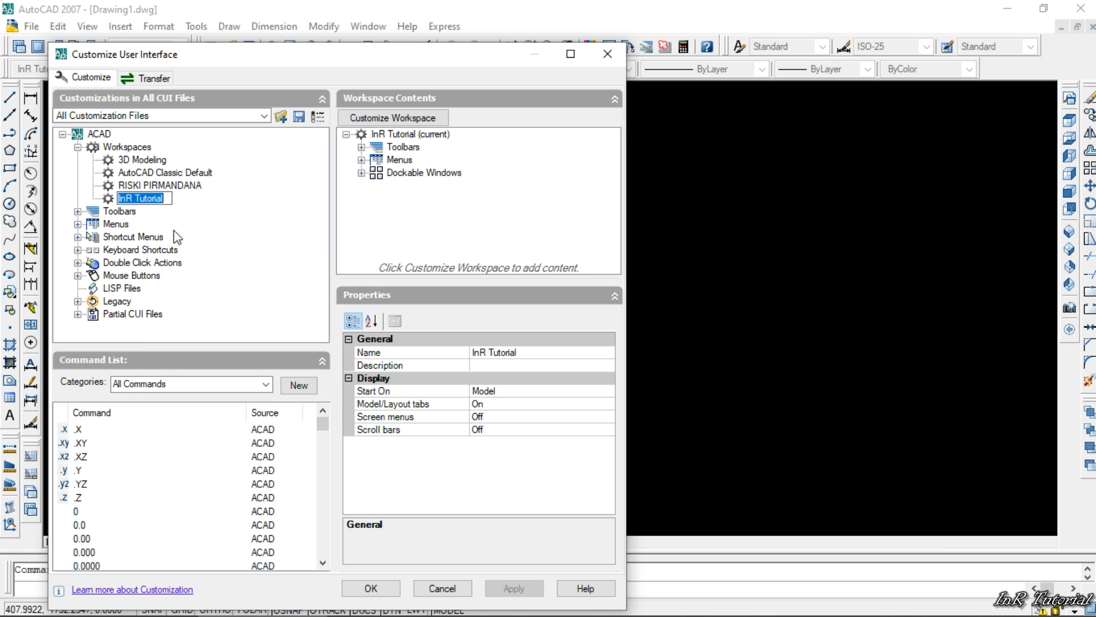
key(Return)
- Delete the InR Tutorial workspace, apply the deletion and close the user interface customization
right_click(174, 201)
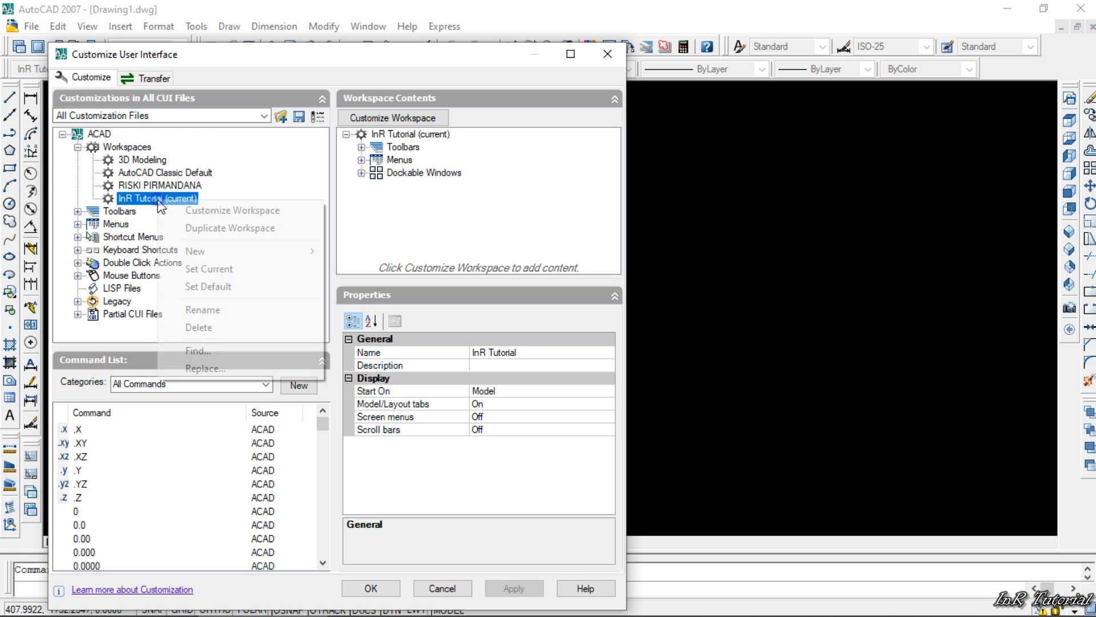
click(201, 325)
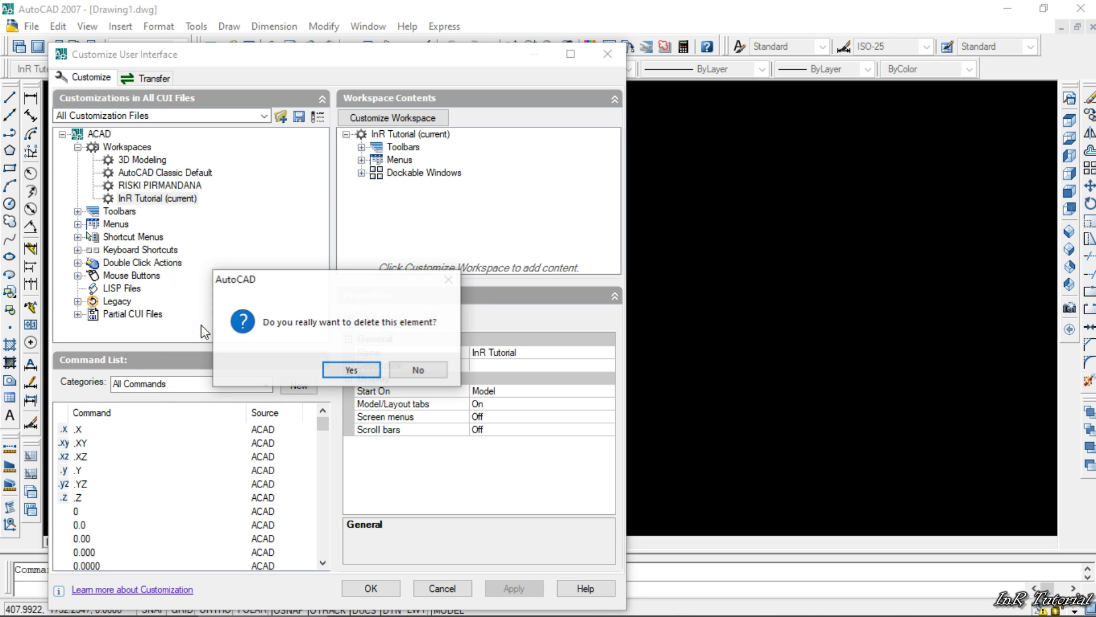
click(343, 373)
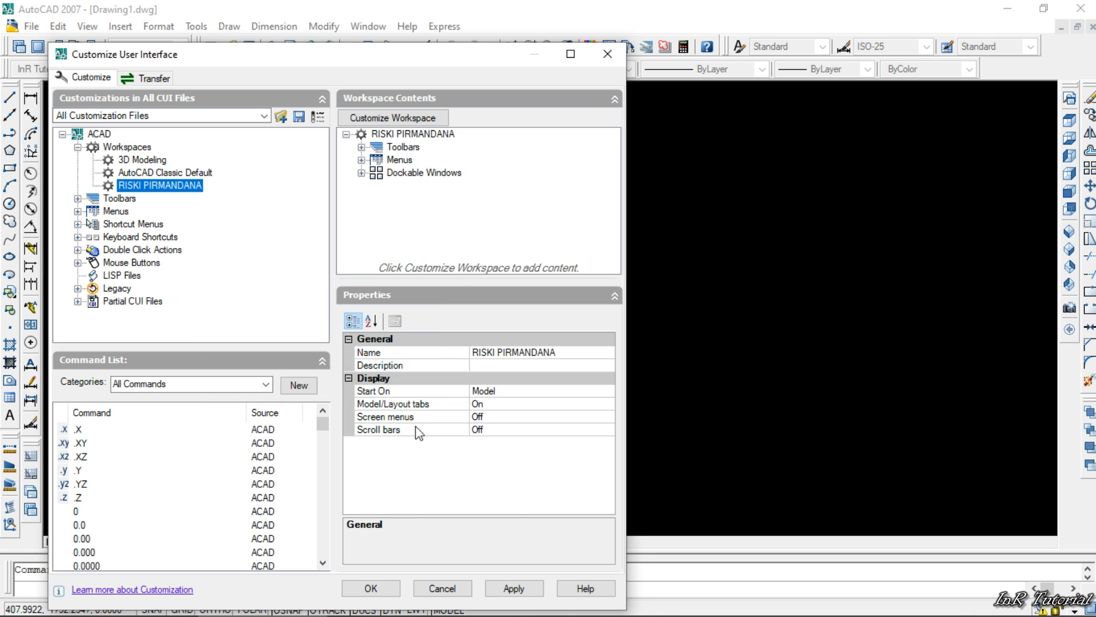
click(511, 589)
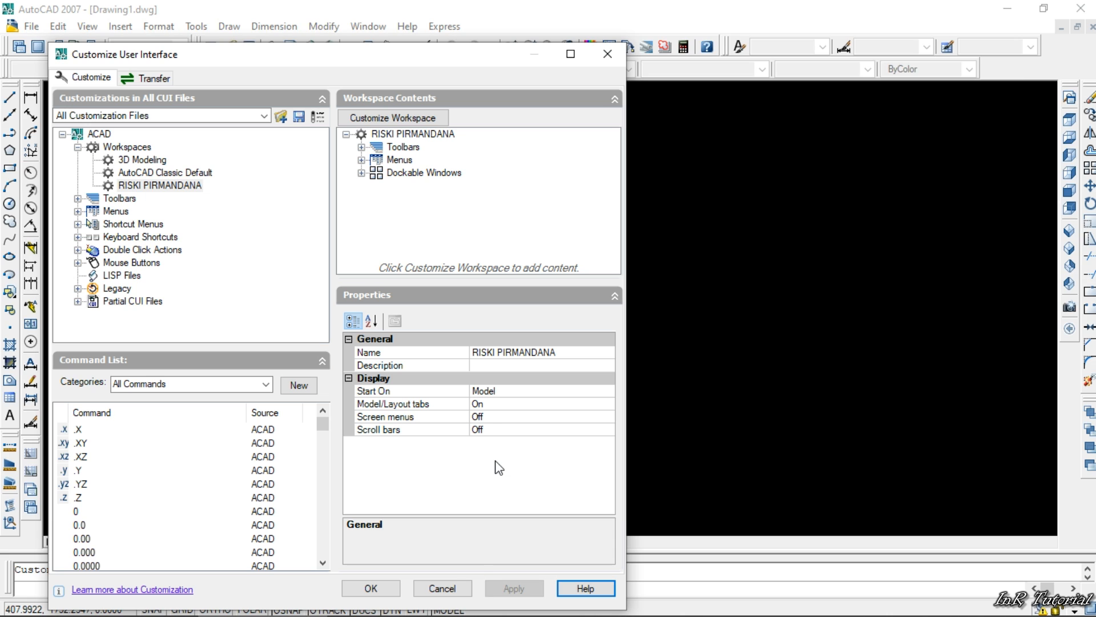
click(366, 589)
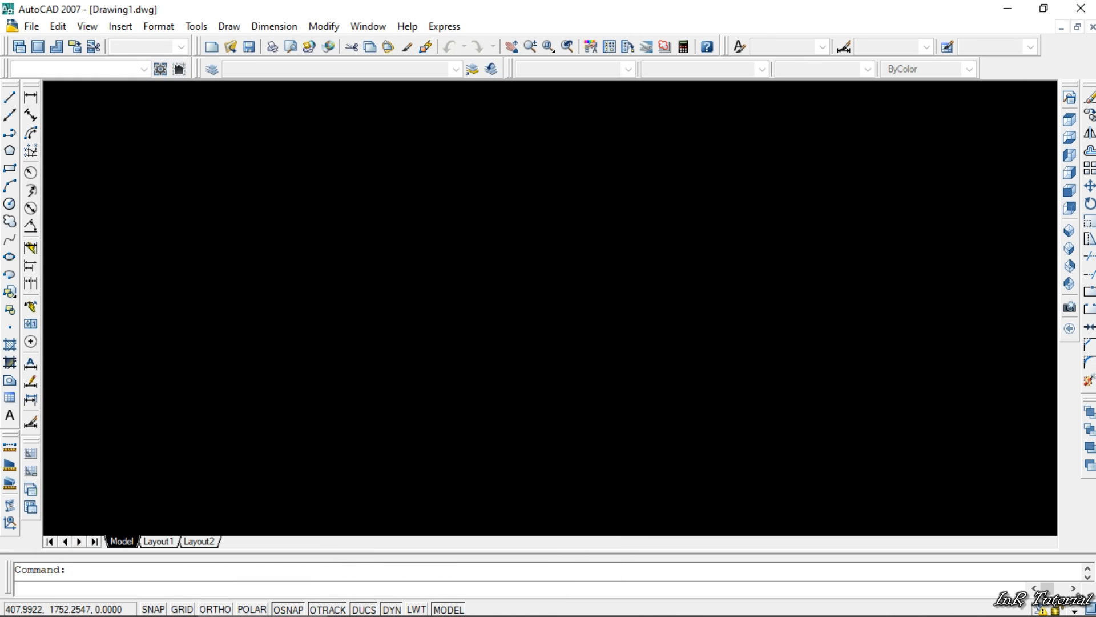
- Switch to the AutoCAD Classic workspace, followed by the existing custom workspace that carries a person's name
click(143, 69)
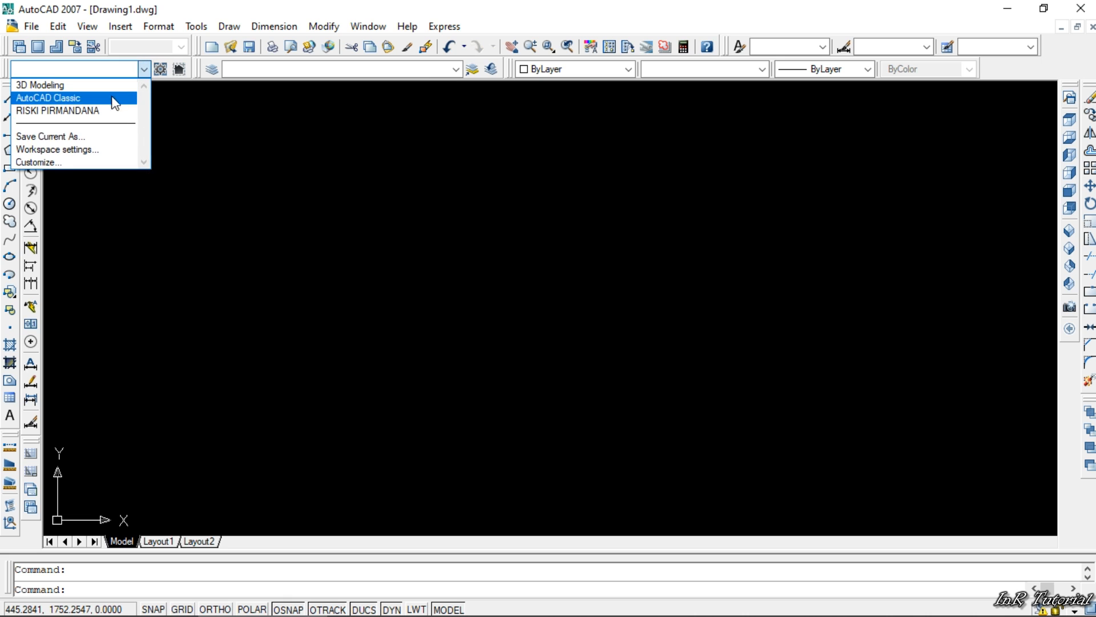
click(107, 99)
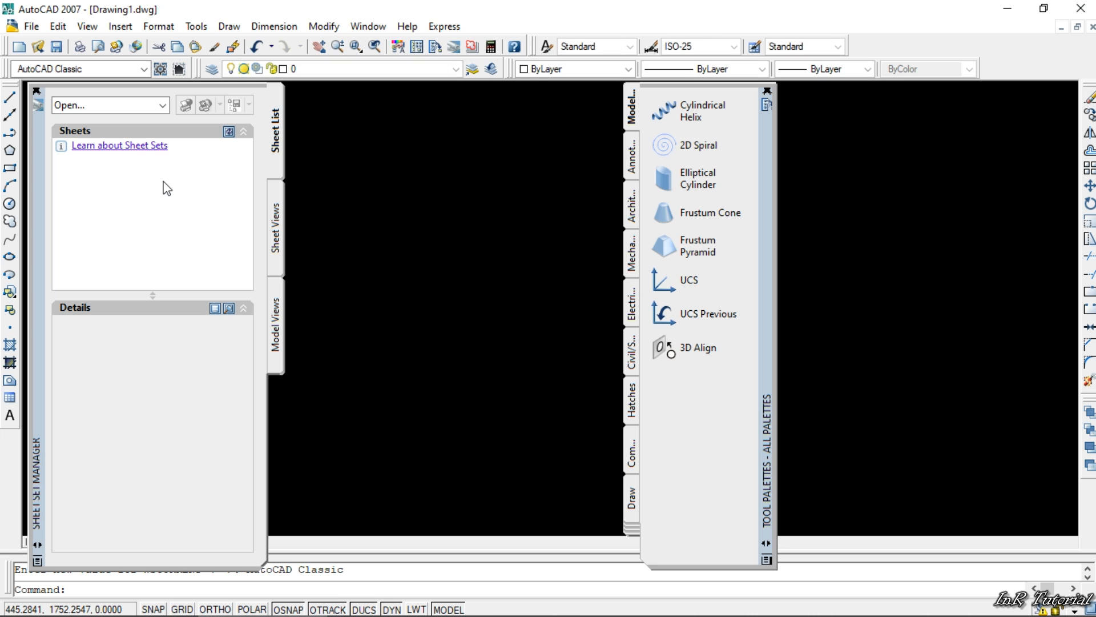
click(143, 69)
click(117, 111)
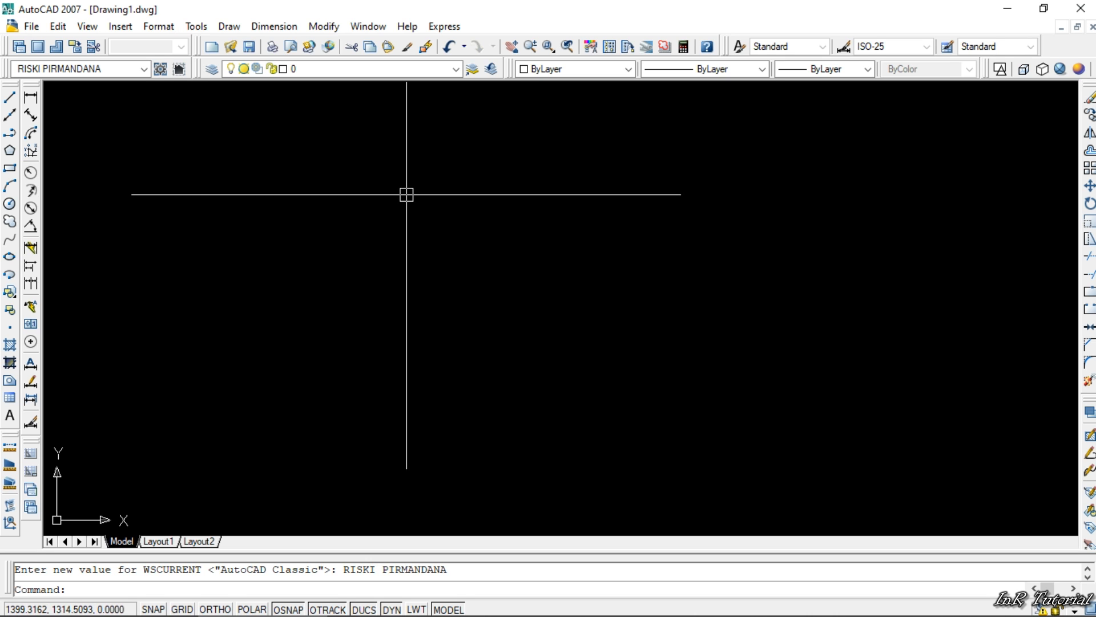
text(op)
key(Return)
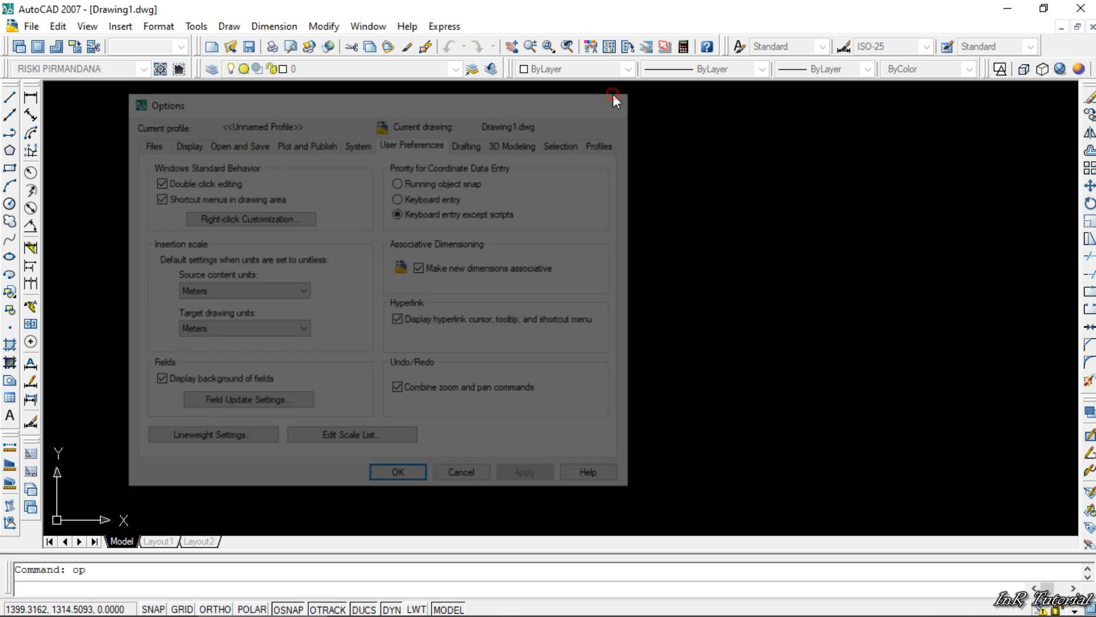
click(613, 96)
- Open the Options dialog and review its Files and Display settings
right_click(358, 165)
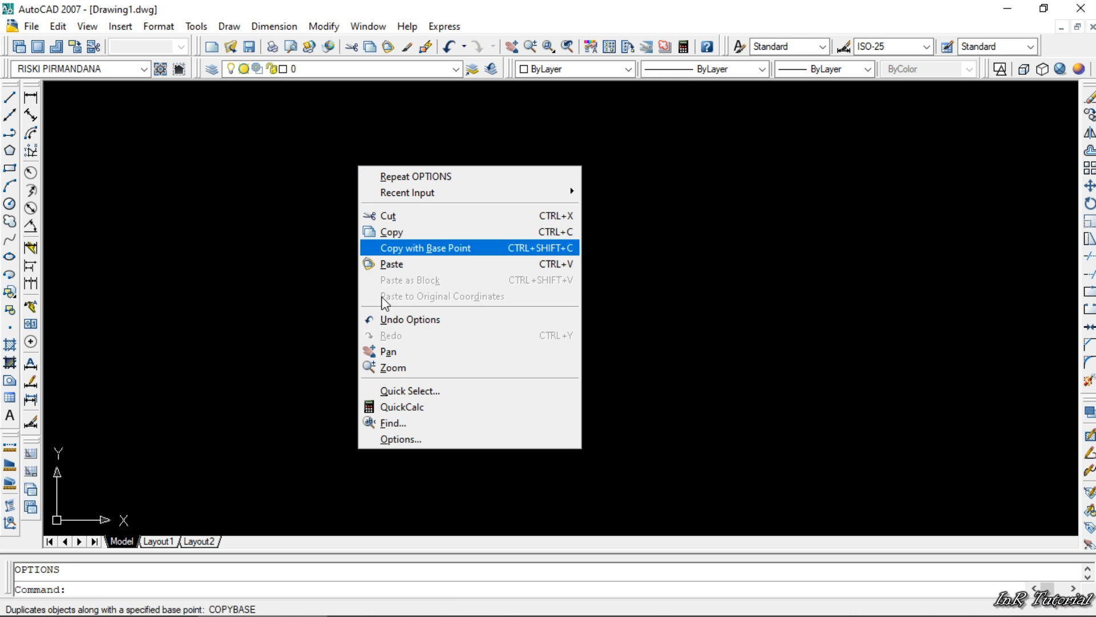
click(410, 440)
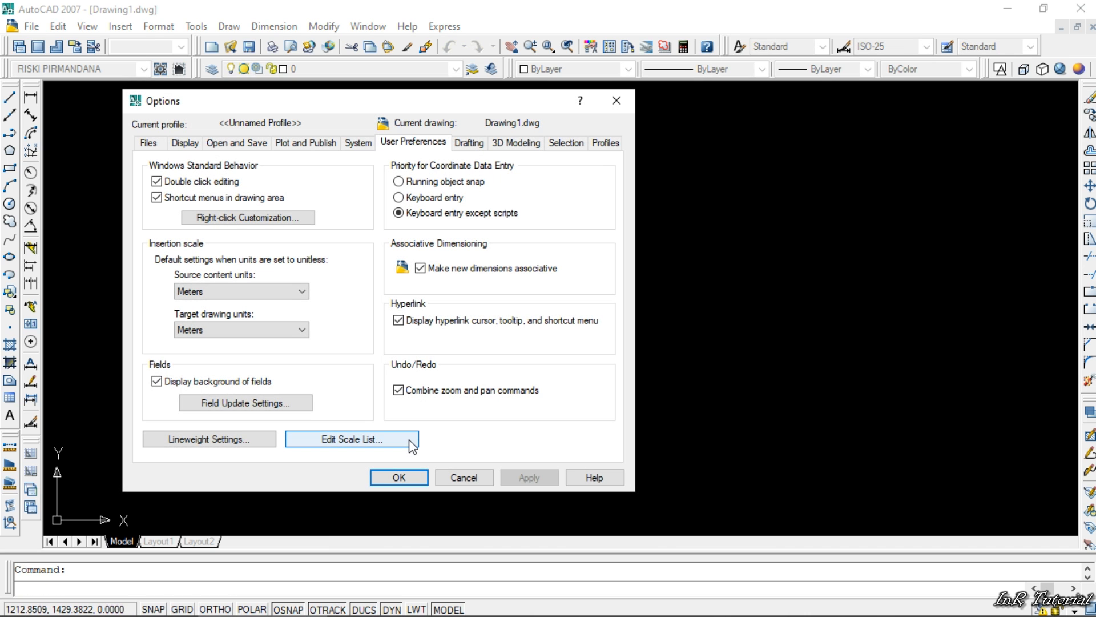
click(184, 143)
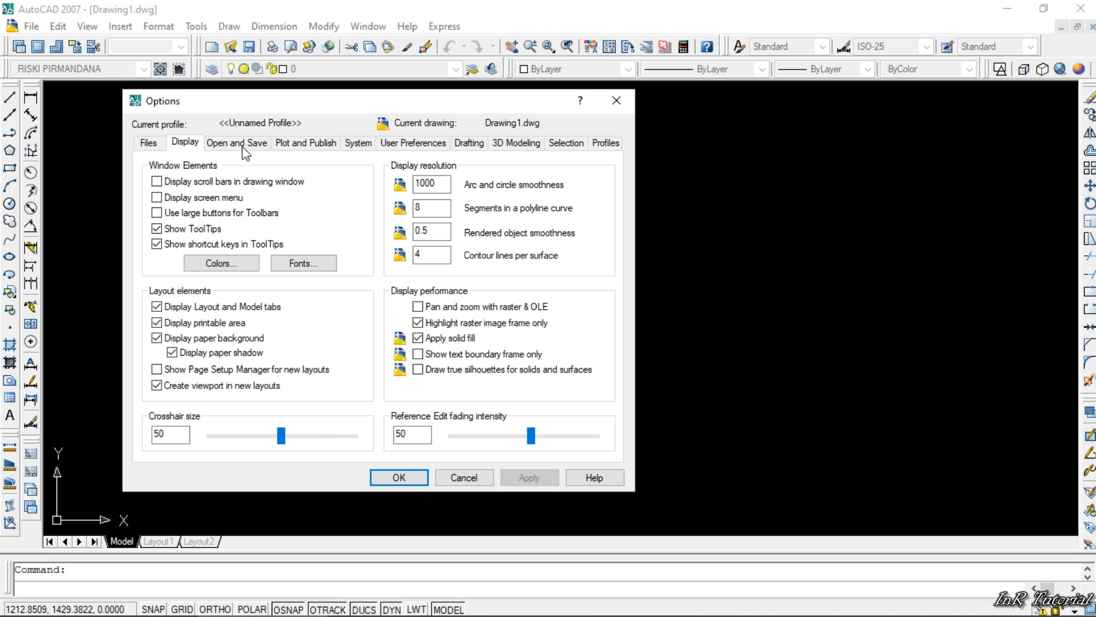
click(147, 144)
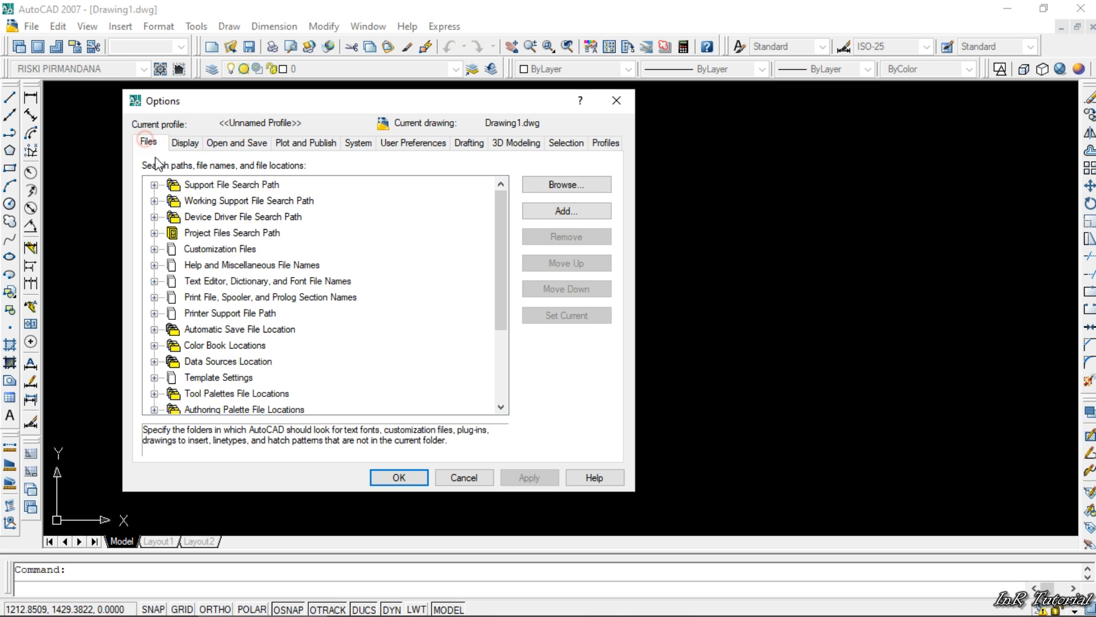
click(182, 142)
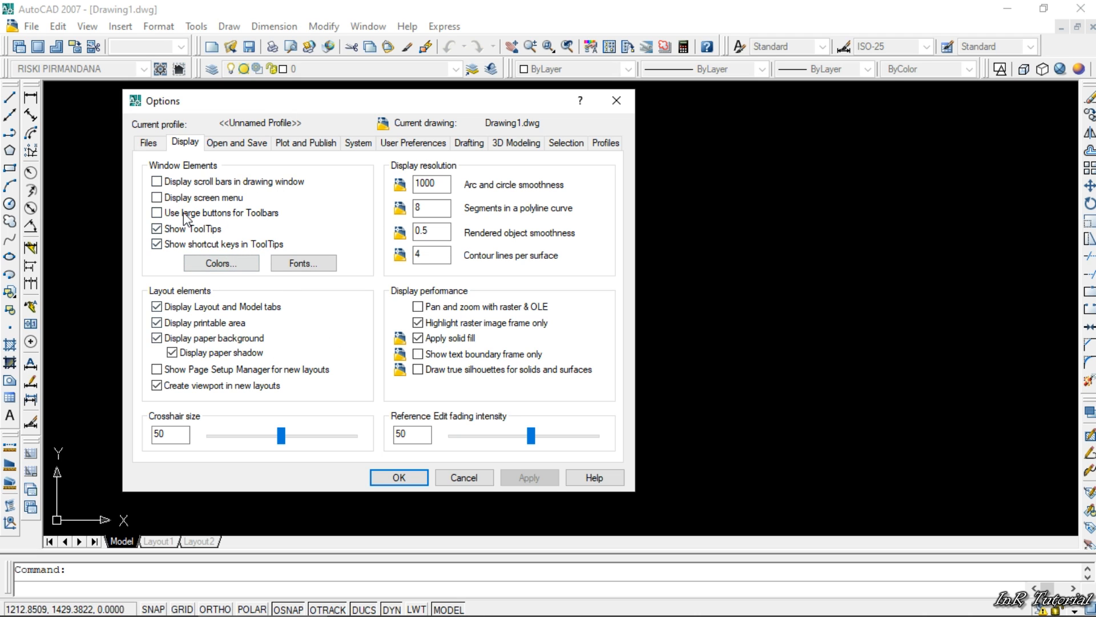
- In the drawing window colors for 2D model space, set the uniform background to White and the crosshairs to Magenta
click(221, 265)
drag(741, 133, 504, 103)
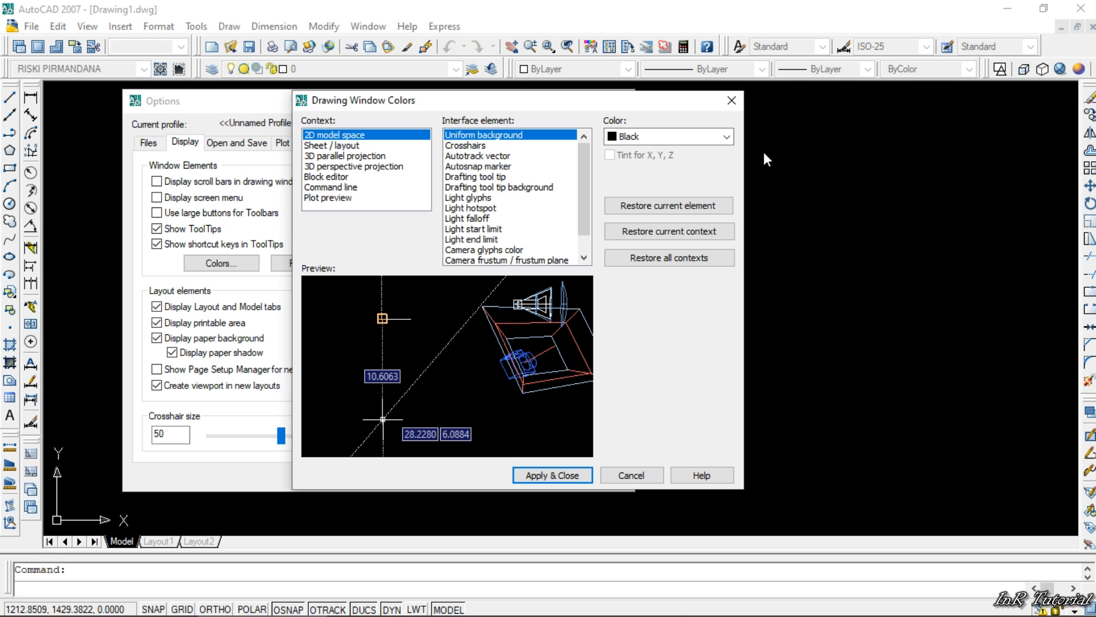
click(726, 137)
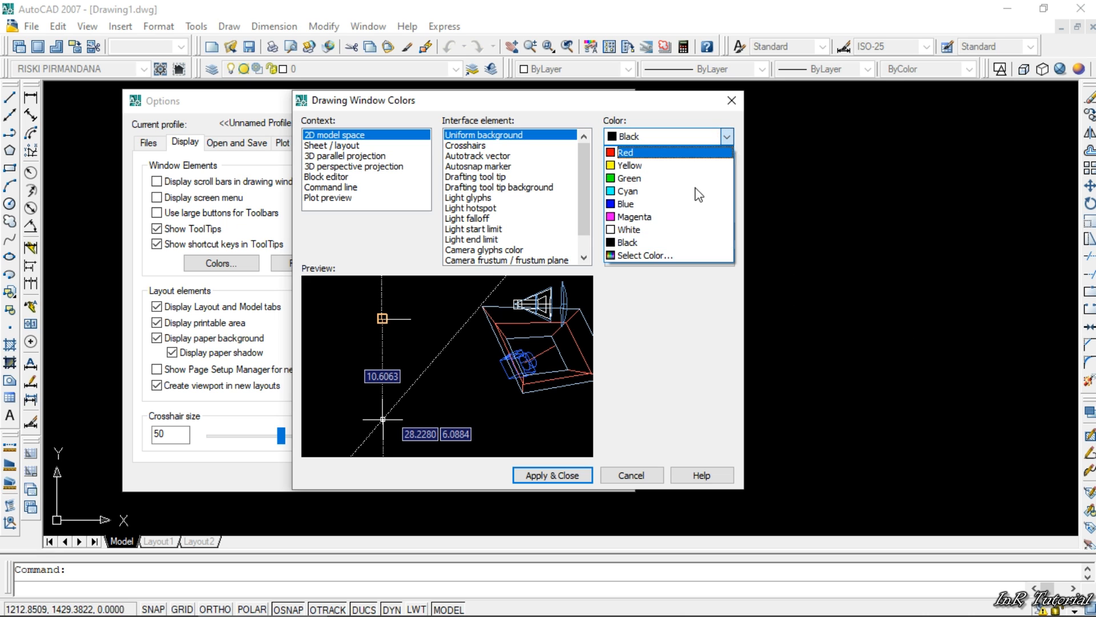
click(682, 229)
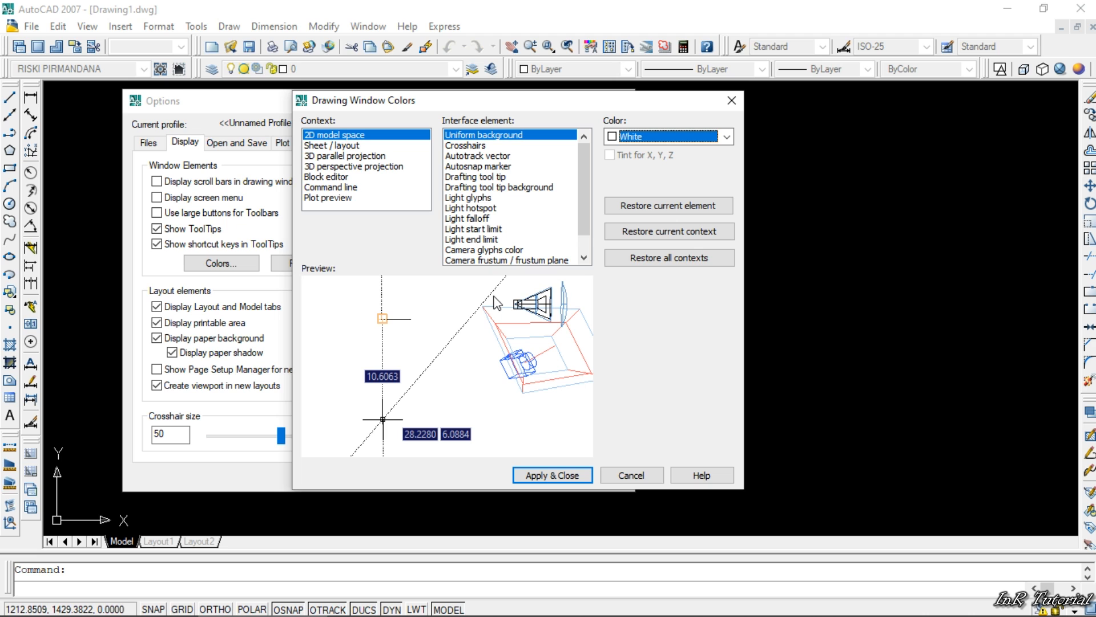
click(465, 146)
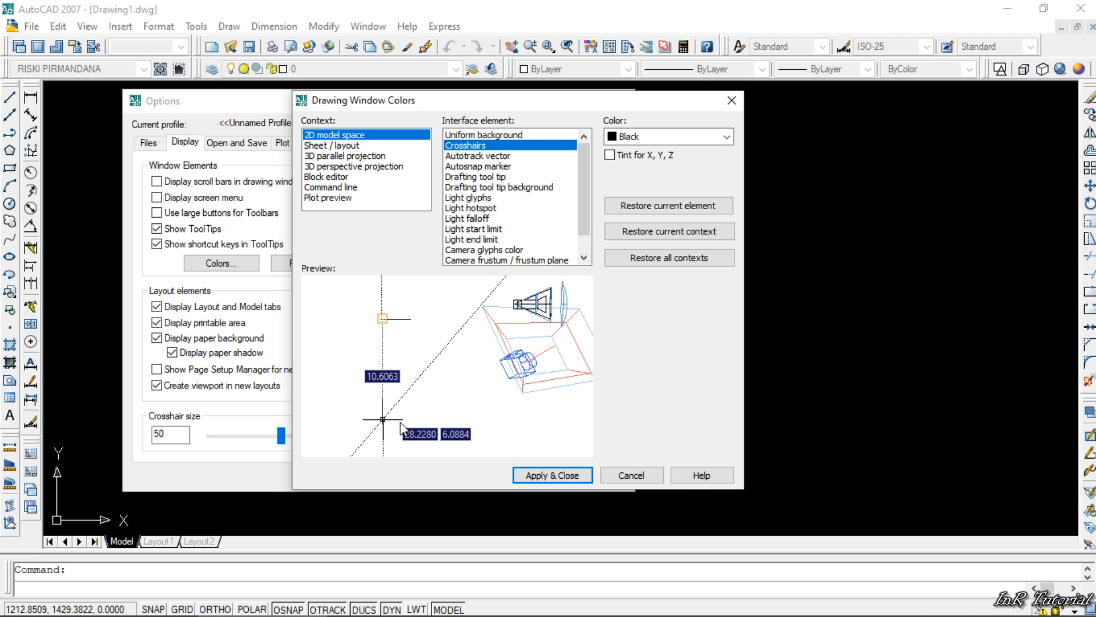
click(659, 141)
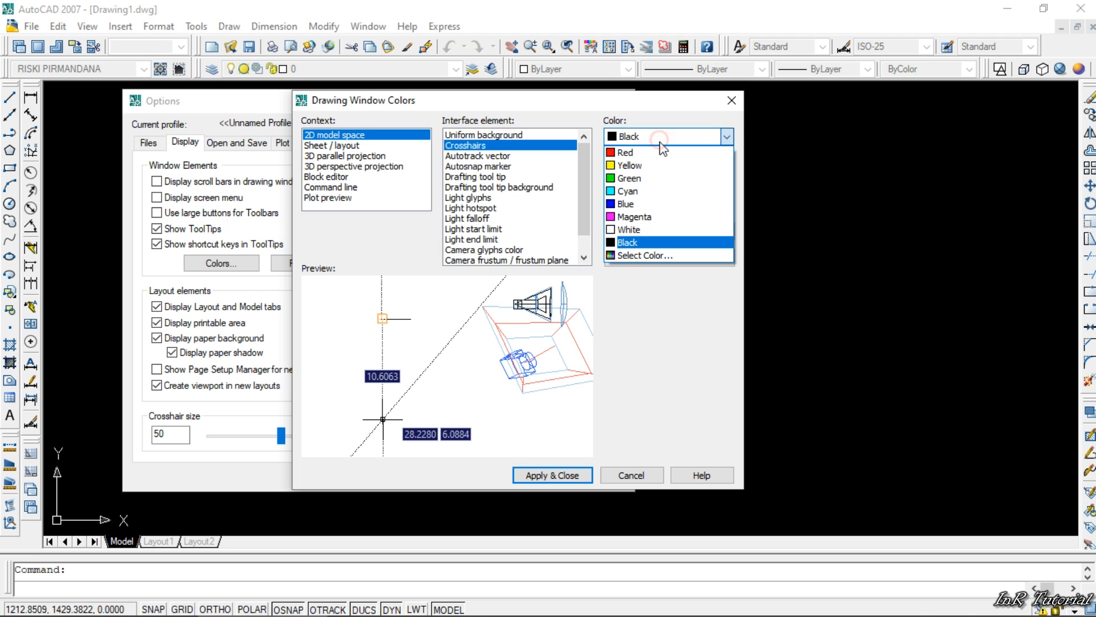
click(645, 223)
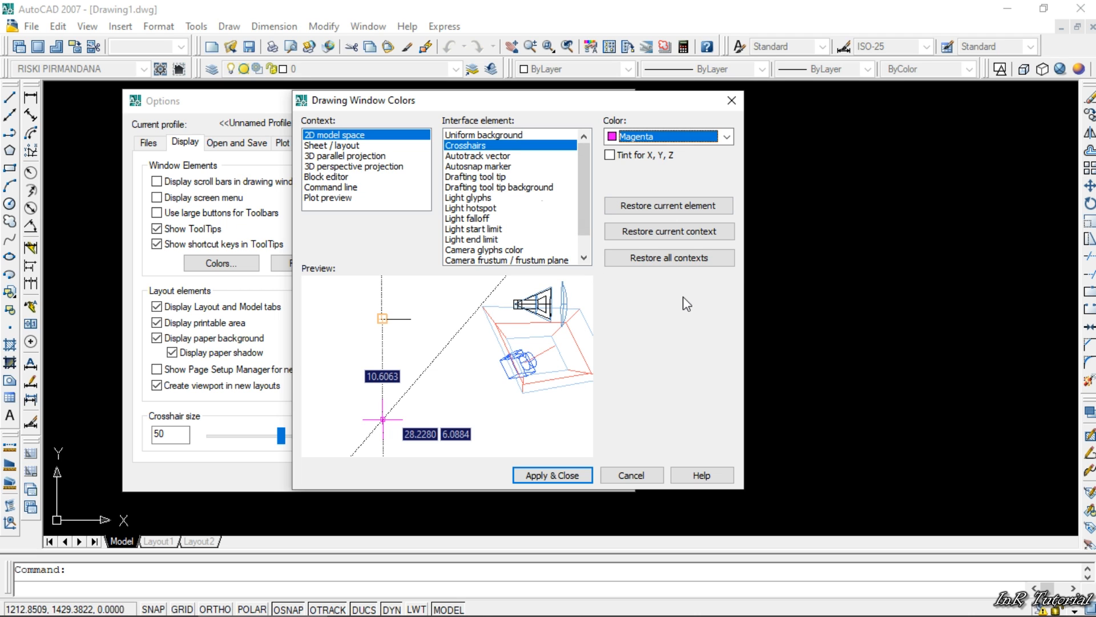
- Restore the default colors of all interface elements in all contexts and apply them to the drawing window
click(663, 256)
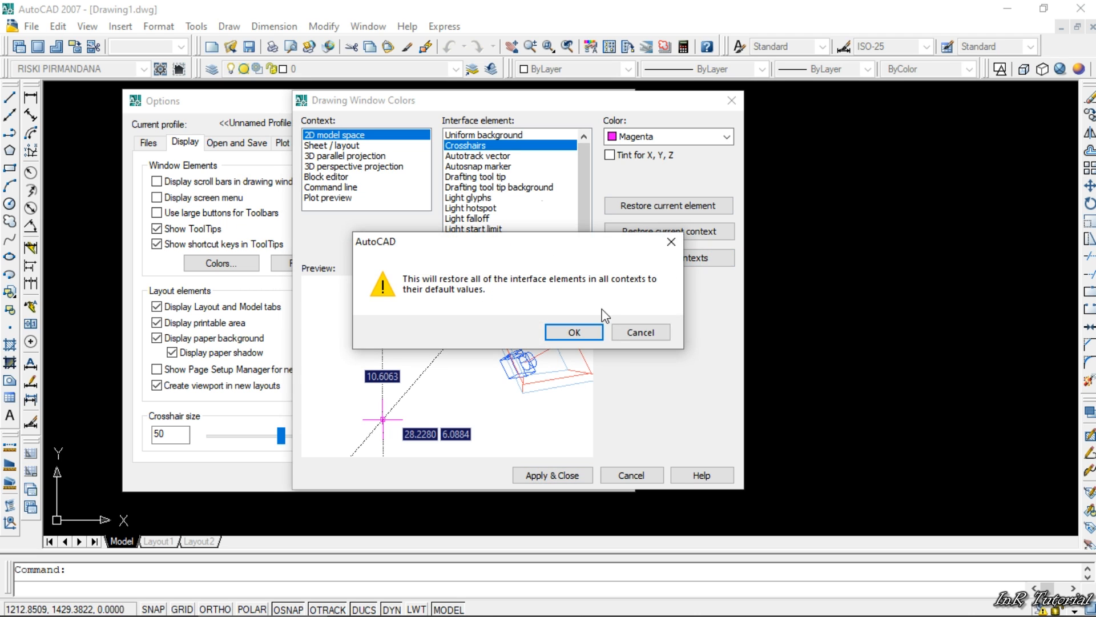
click(575, 332)
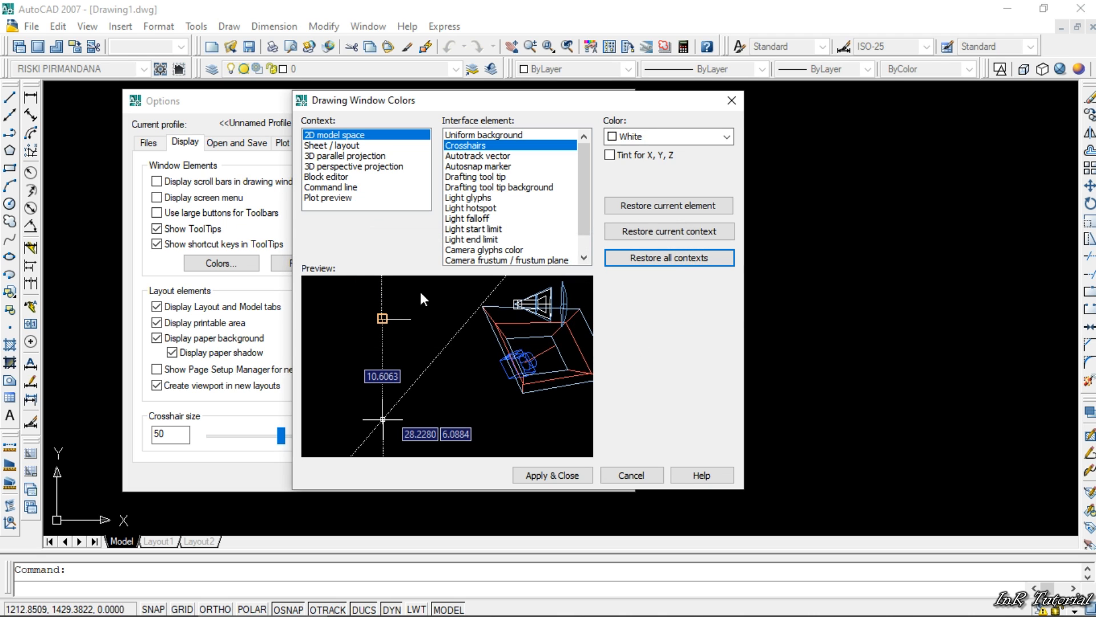
click(499, 136)
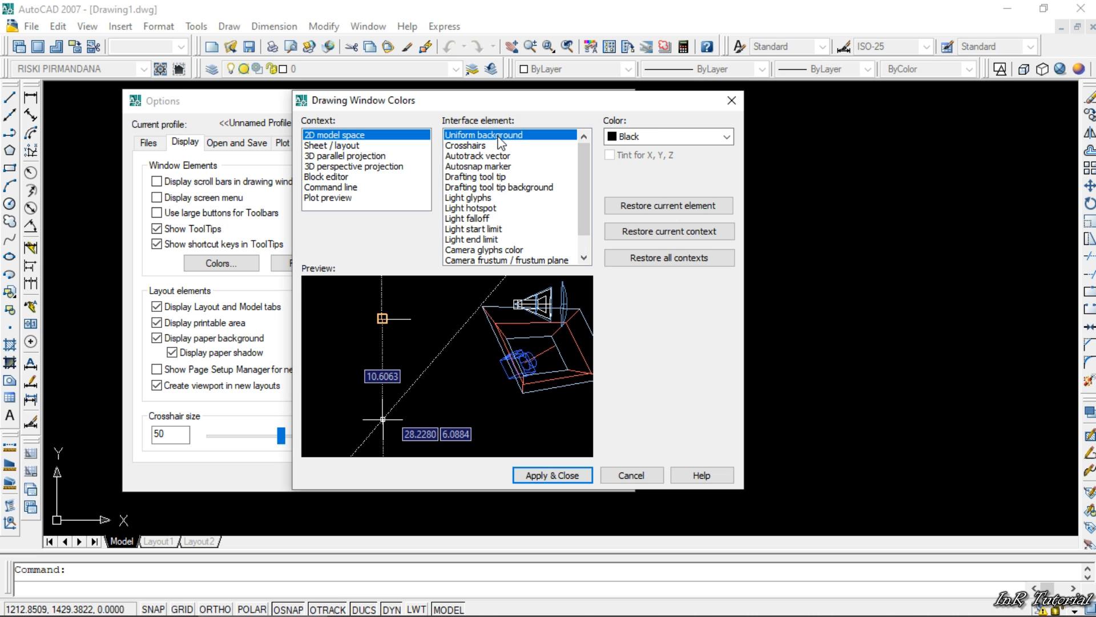
click(559, 476)
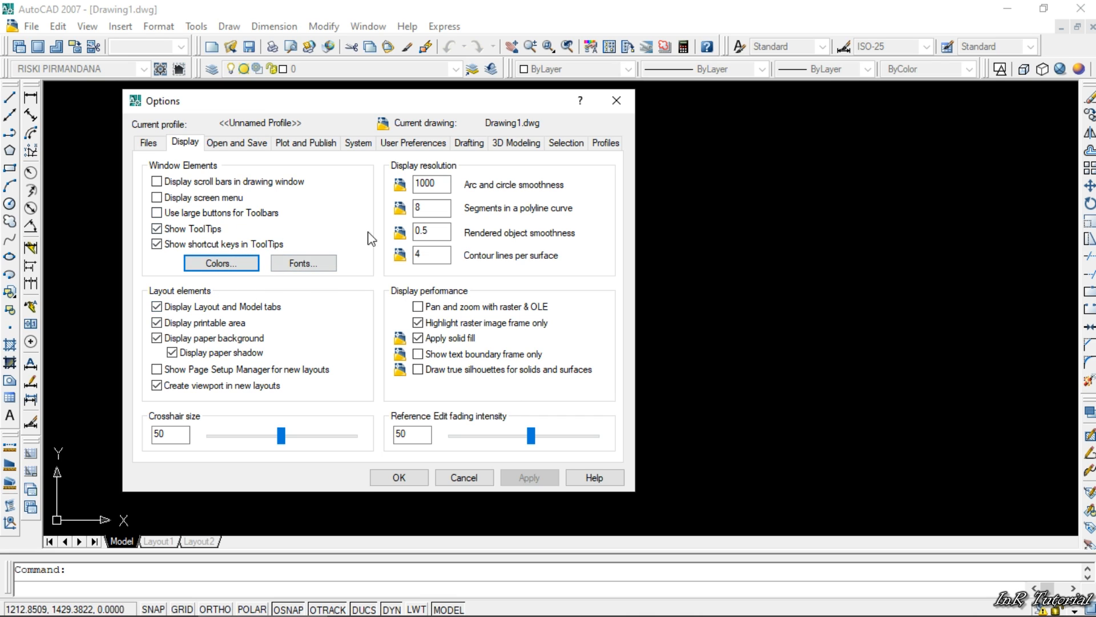
- Try the Italic, Bold and Bold Italic styles for the Courier New command line font, and apply Regular
click(305, 263)
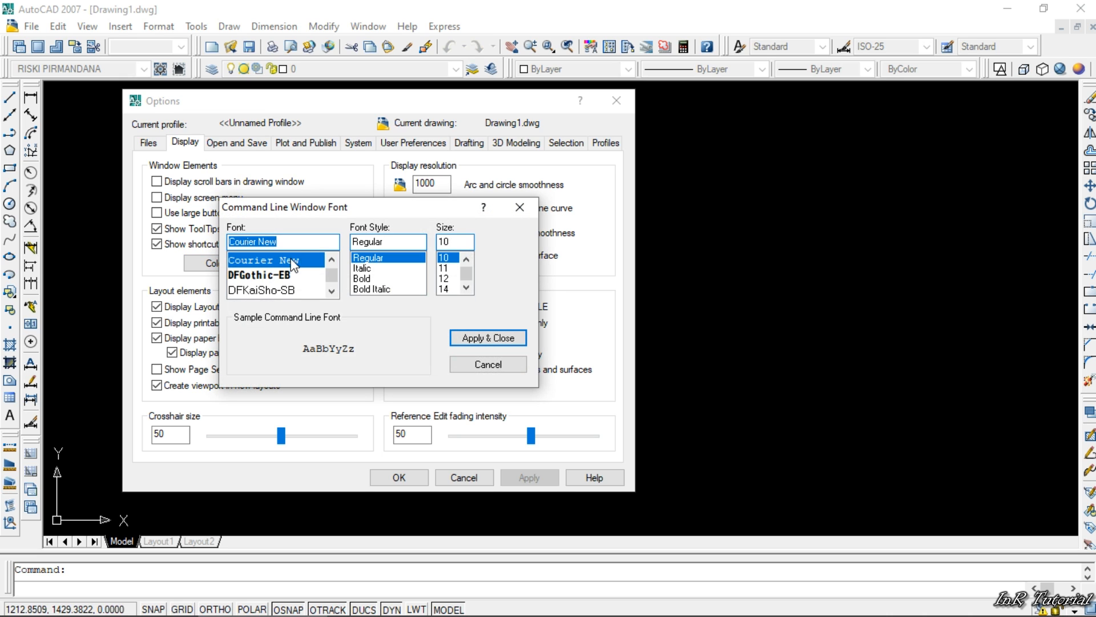
drag(328, 207, 400, 126)
mouse_move(405, 191)
mouse_down()
mouse_move(405, 211)
mouse_move(402, 184)
mouse_up()
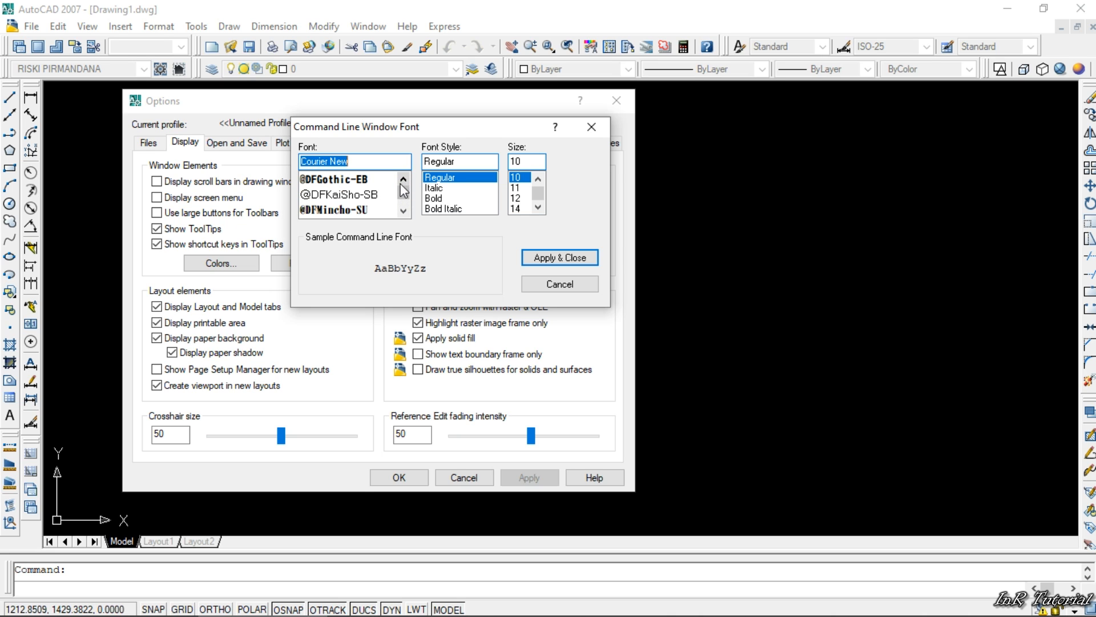
click(433, 189)
click(434, 198)
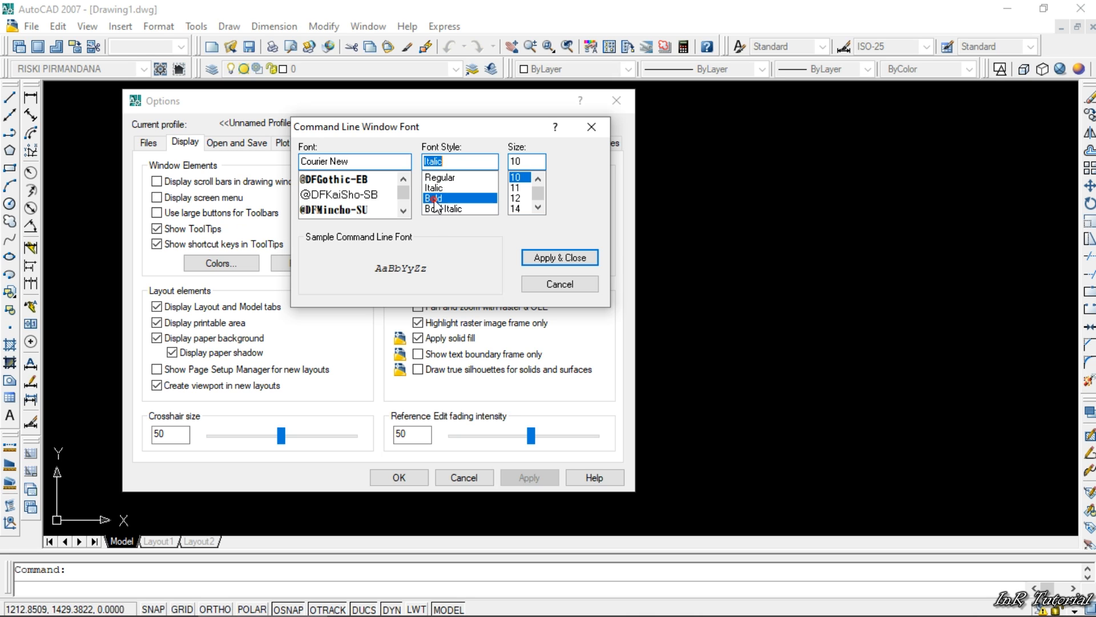
click(440, 209)
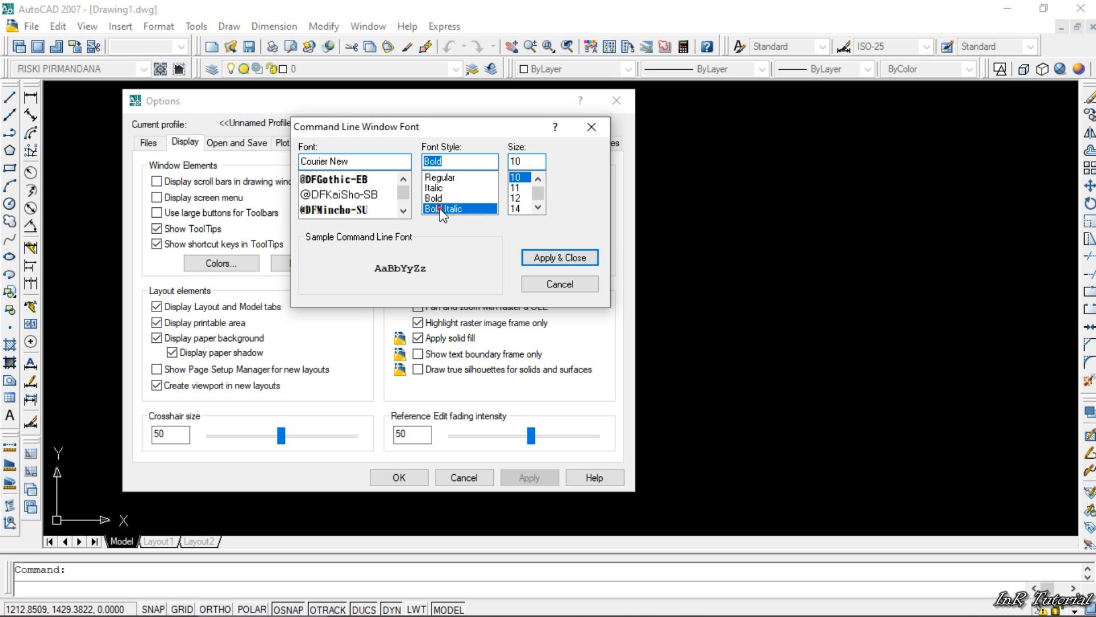
click(441, 178)
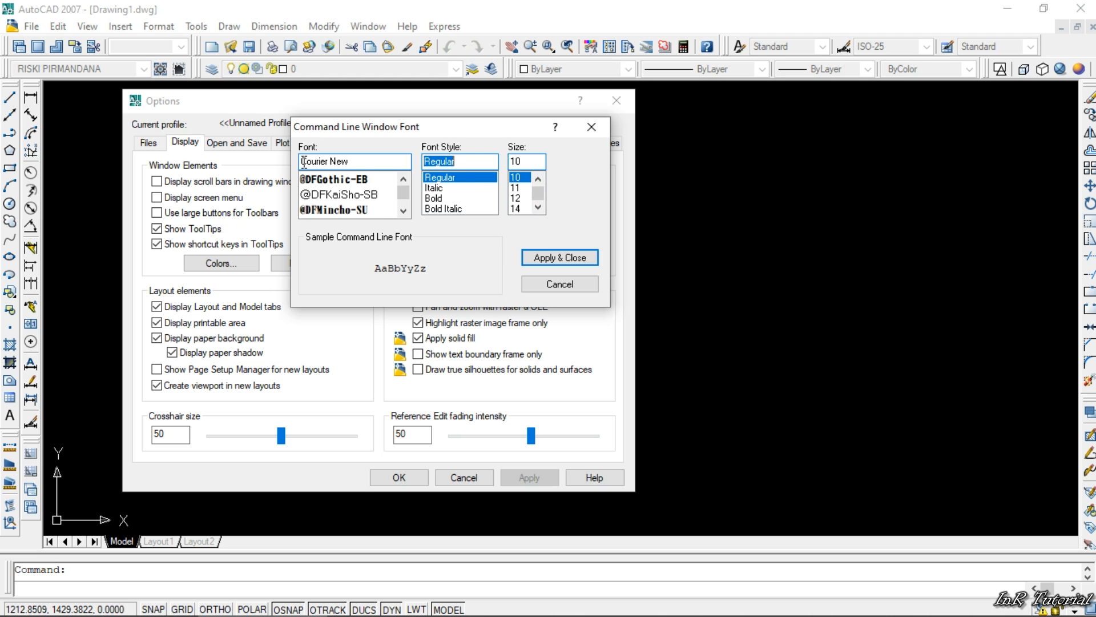
click(551, 258)
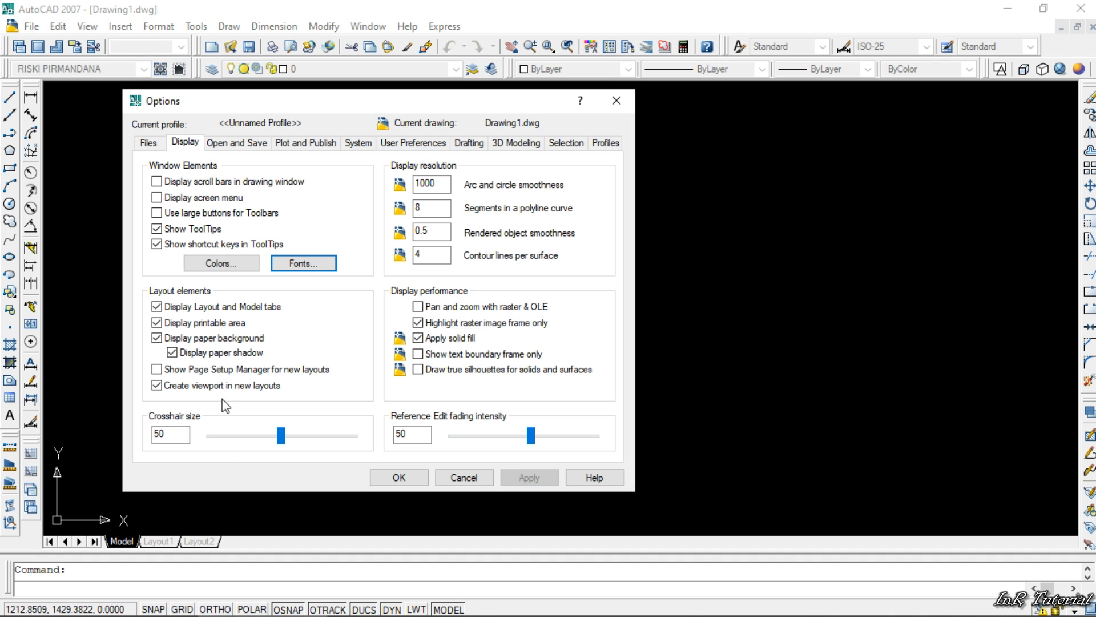
- Keep the crosshair size at 50 and choose AutoCAD 2007 Drawing (*.dwg) as the default file save format
mouse_move(281, 436)
mouse_down()
mouse_move(221, 438)
mouse_move(359, 440)
mouse_move(280, 435)
mouse_up()
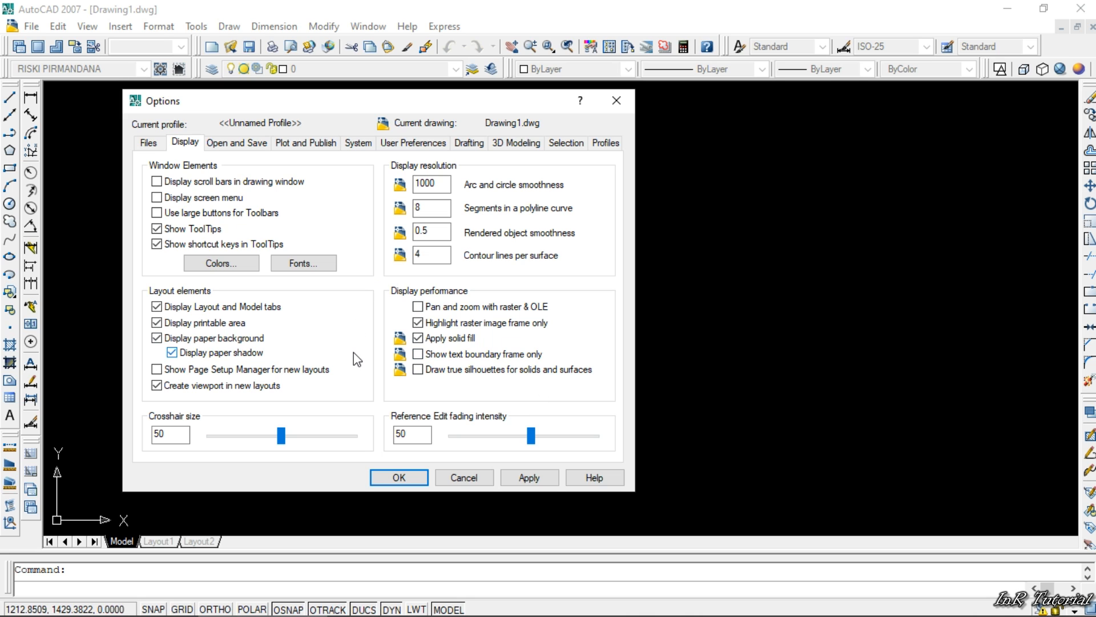
click(237, 146)
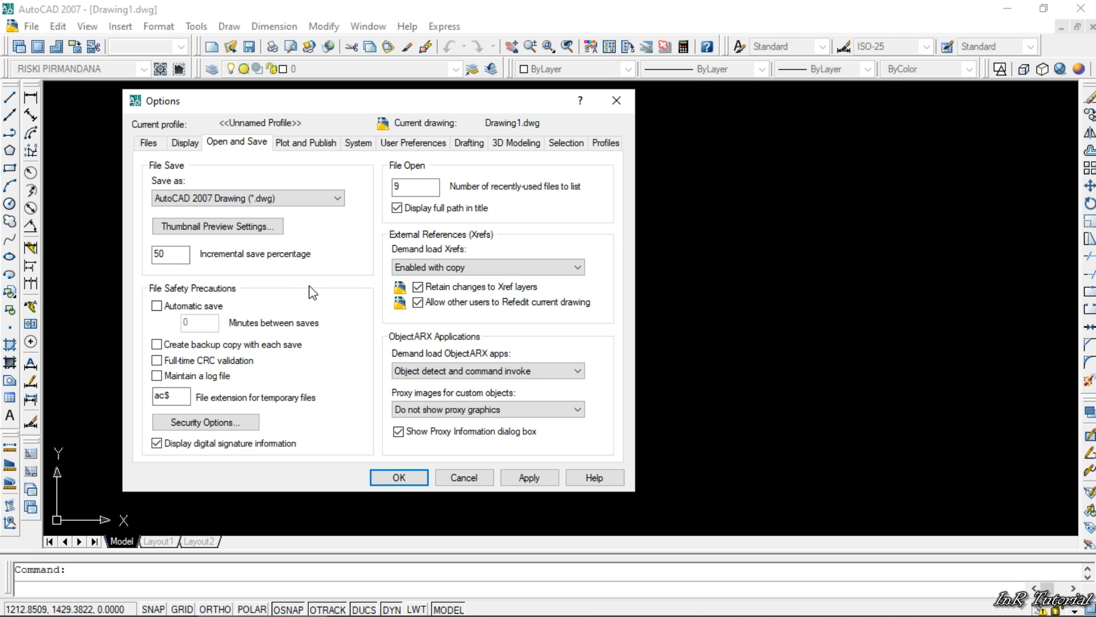
click(338, 198)
click(340, 200)
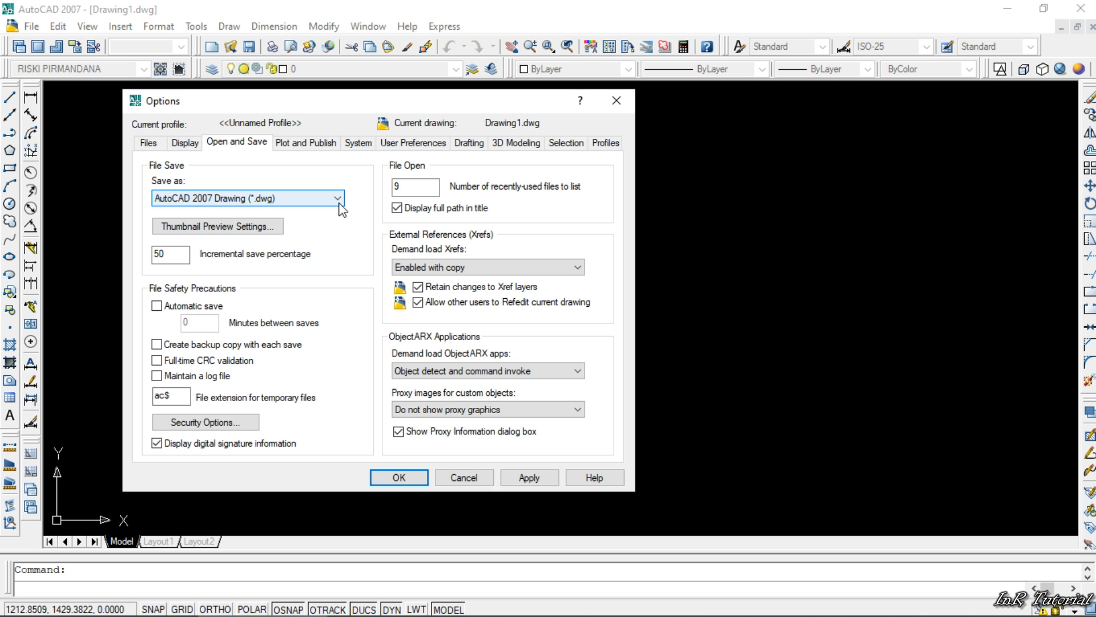
click(335, 200)
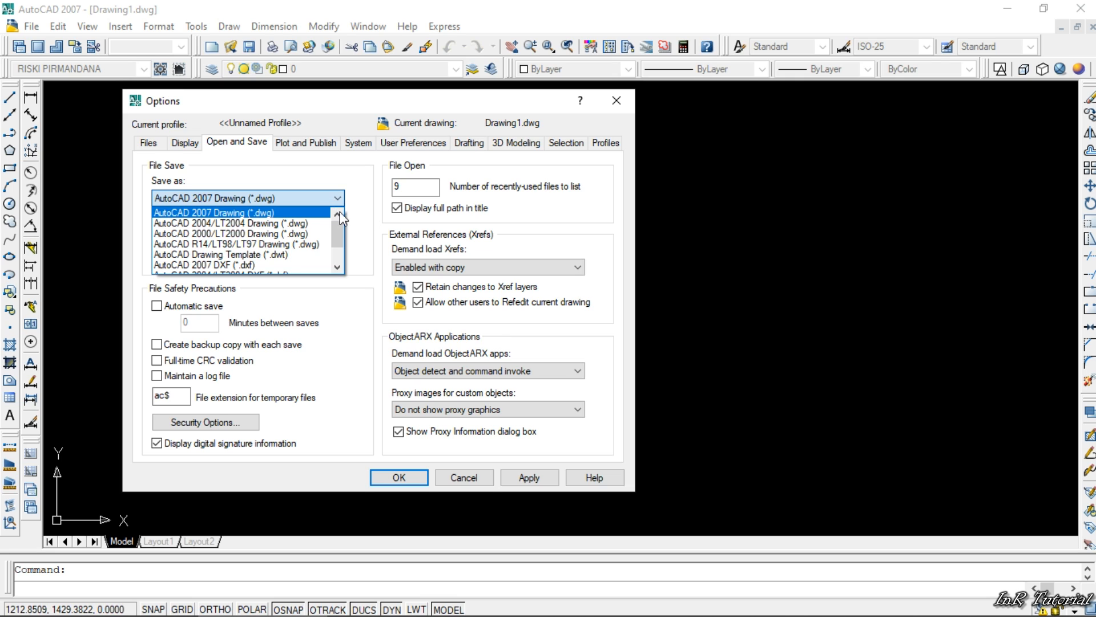
click(238, 214)
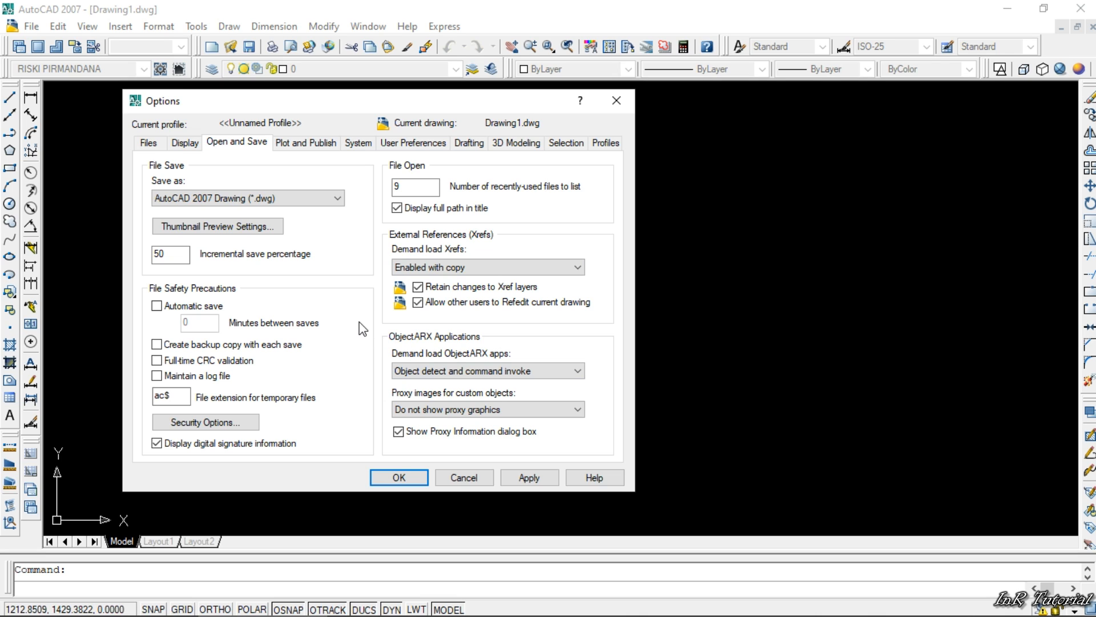
- Review the plot and publish options, including the default output devices and plot-to-file location, and the System settings
click(310, 147)
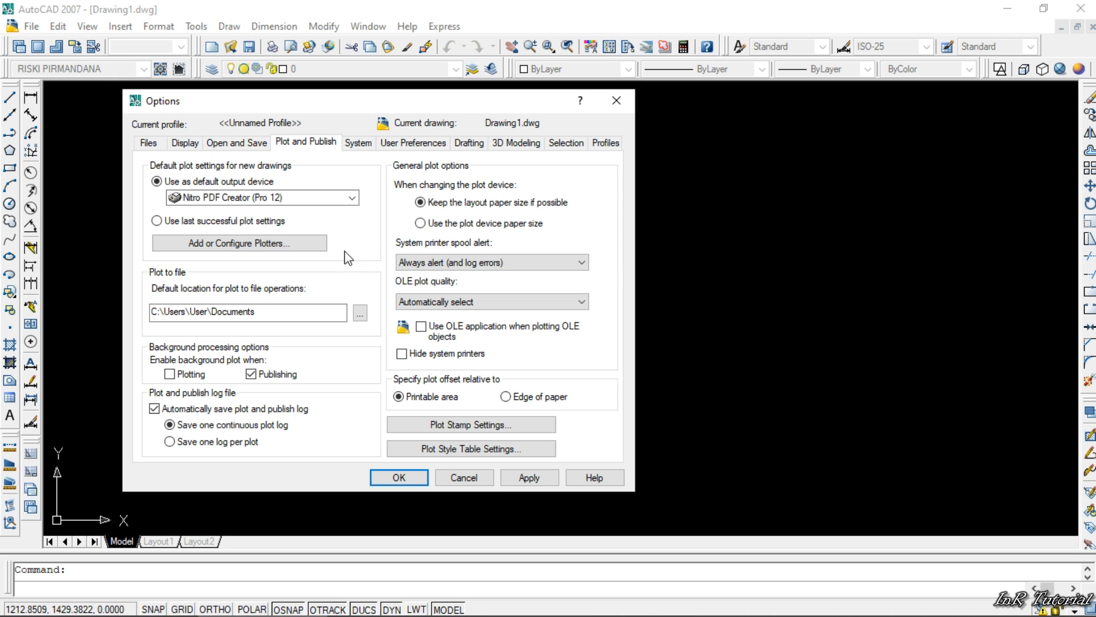
click(351, 197)
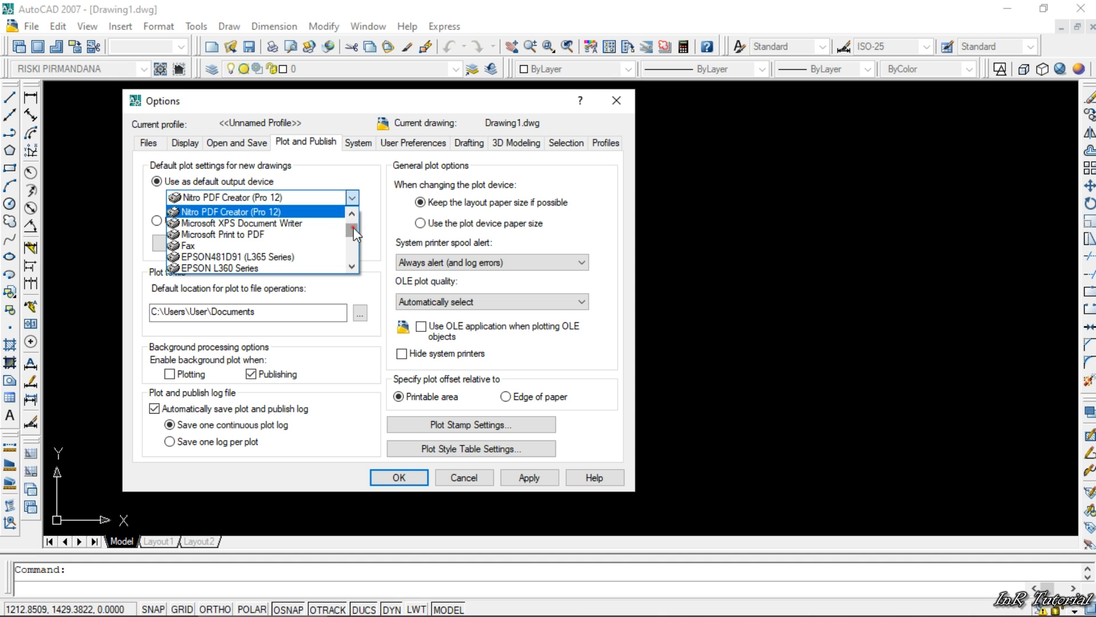
drag(354, 227, 353, 253)
scroll(304, 255, up, 4)
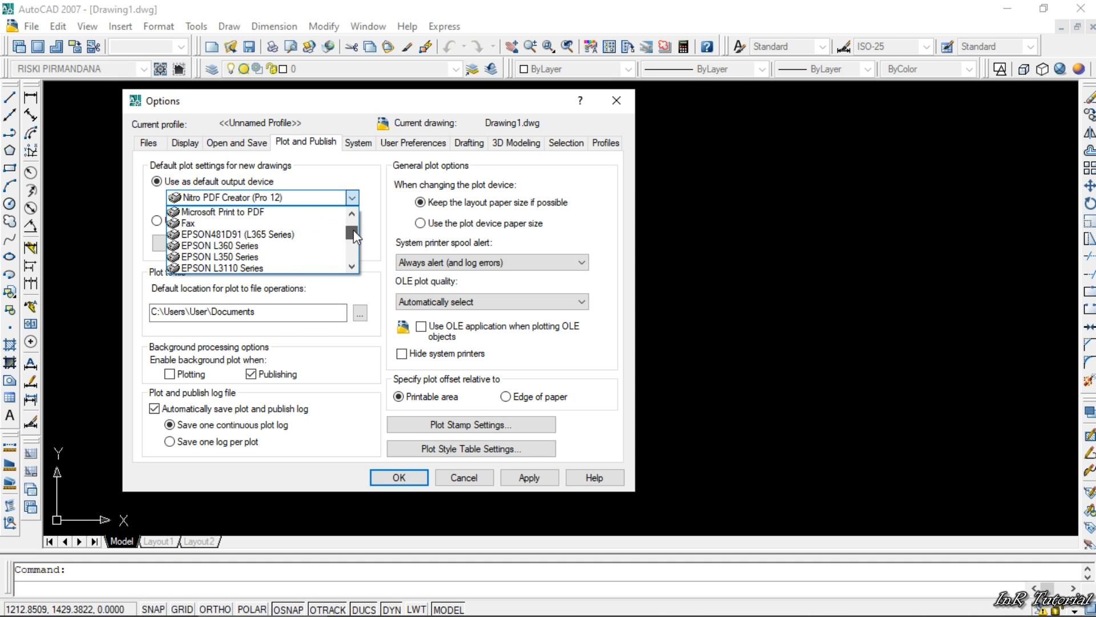
click(225, 234)
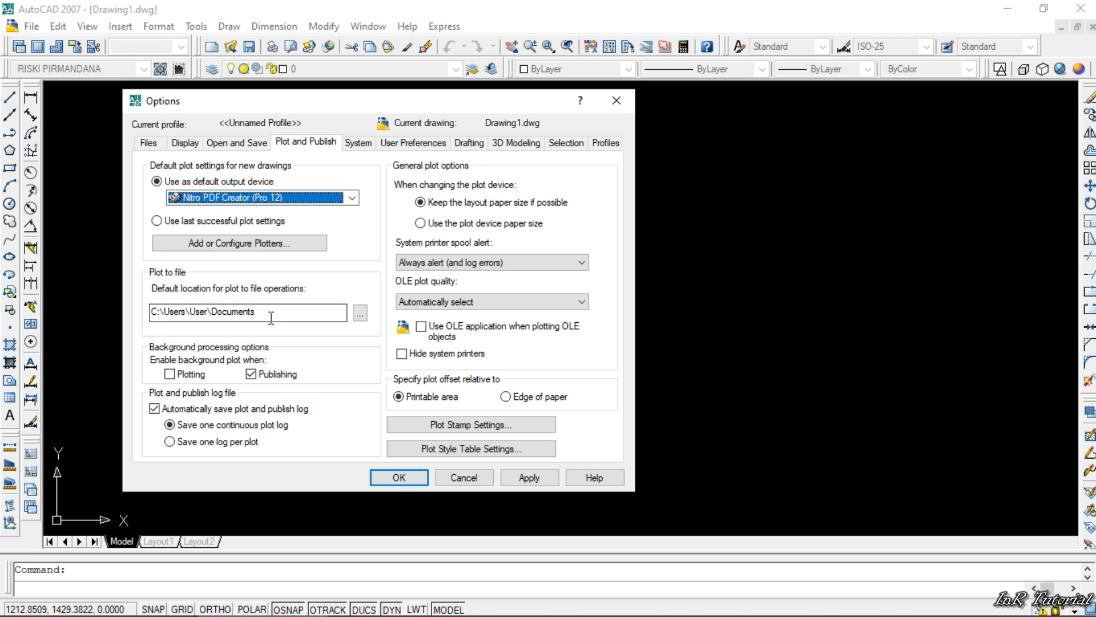
click(360, 313)
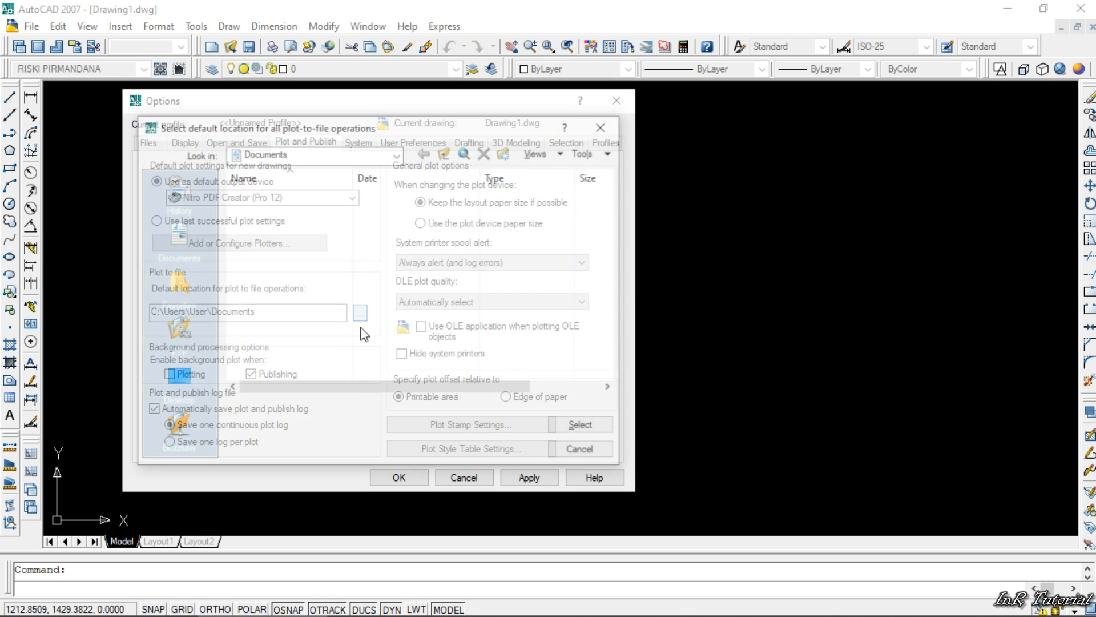
click(604, 125)
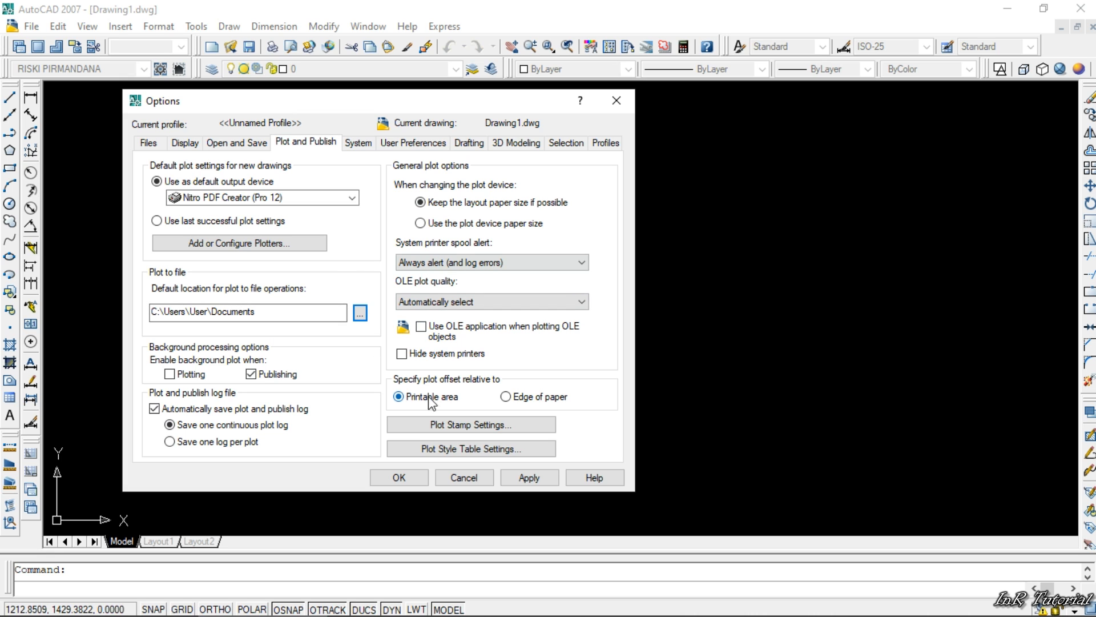
click(358, 142)
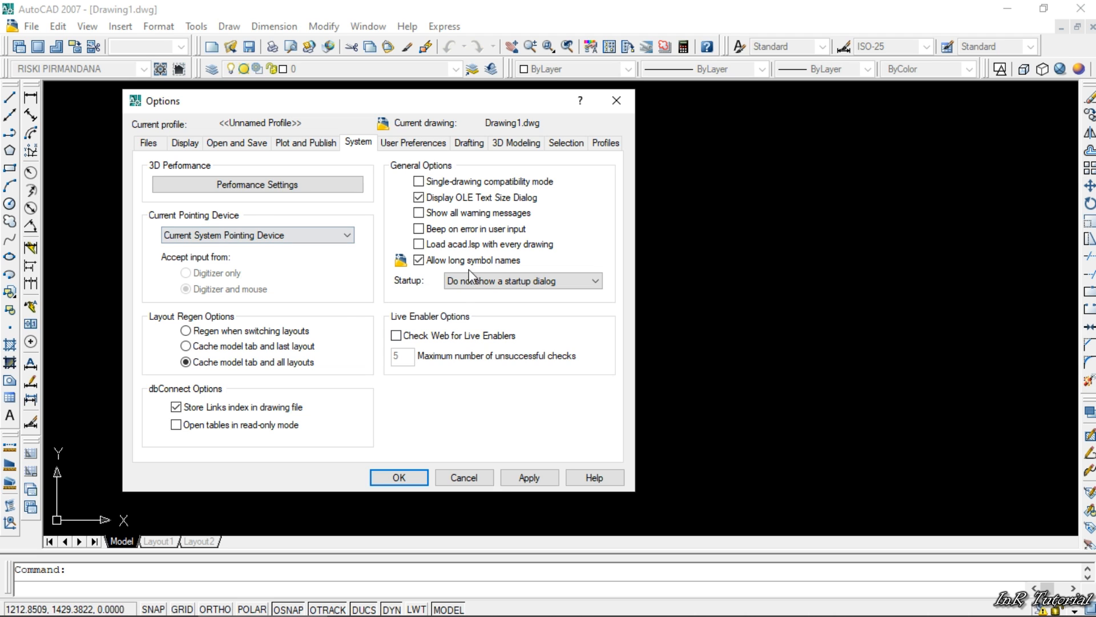
- In the user preferences for insertion scale, set the source content units and target drawing units to Millimeters
click(416, 143)
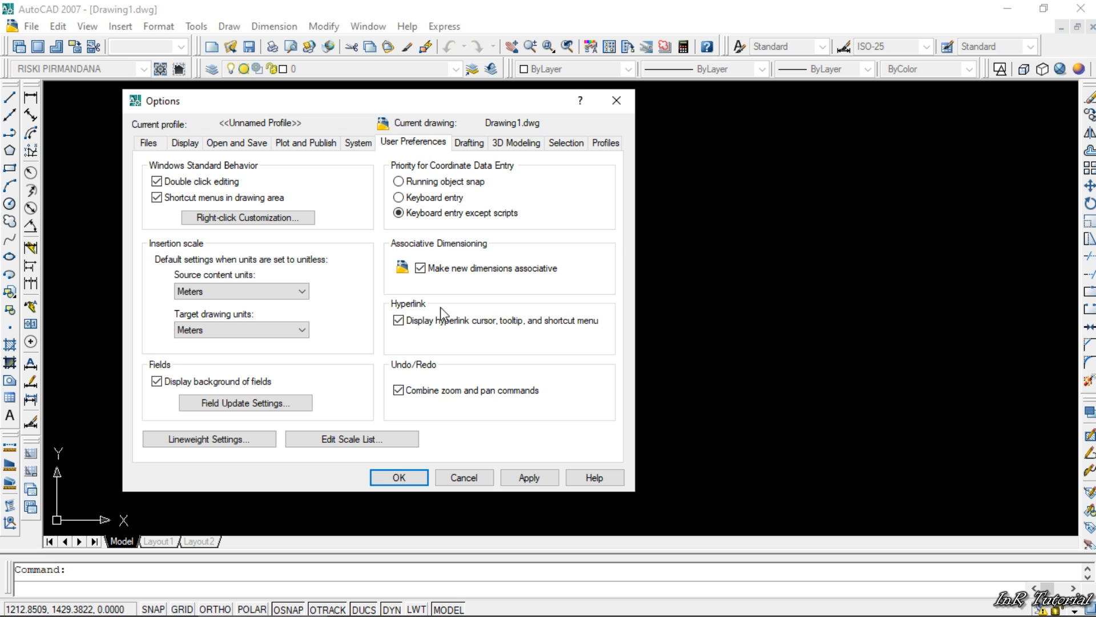
click(303, 292)
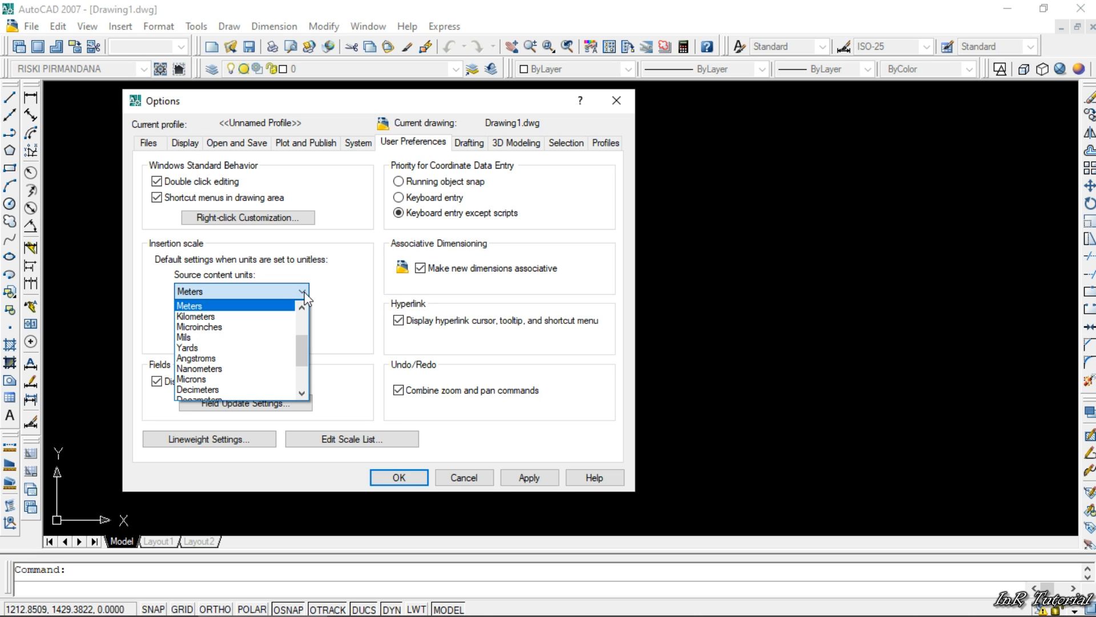
click(302, 292)
click(302, 292)
scroll(303, 340, up, 3)
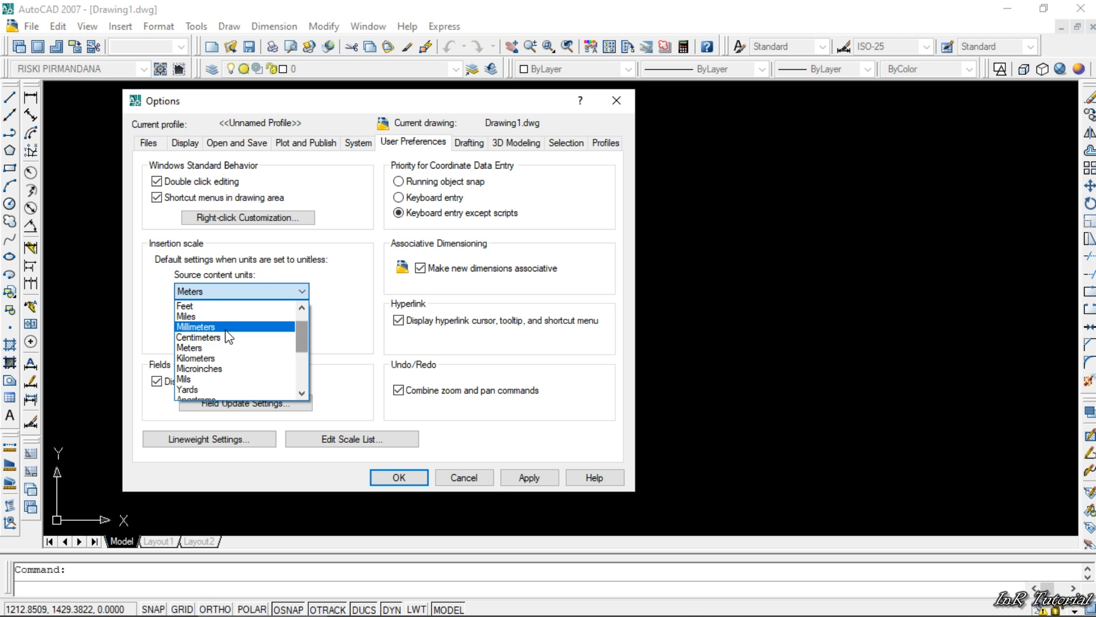
click(224, 330)
click(278, 333)
scroll(258, 370, up, 2)
click(259, 386)
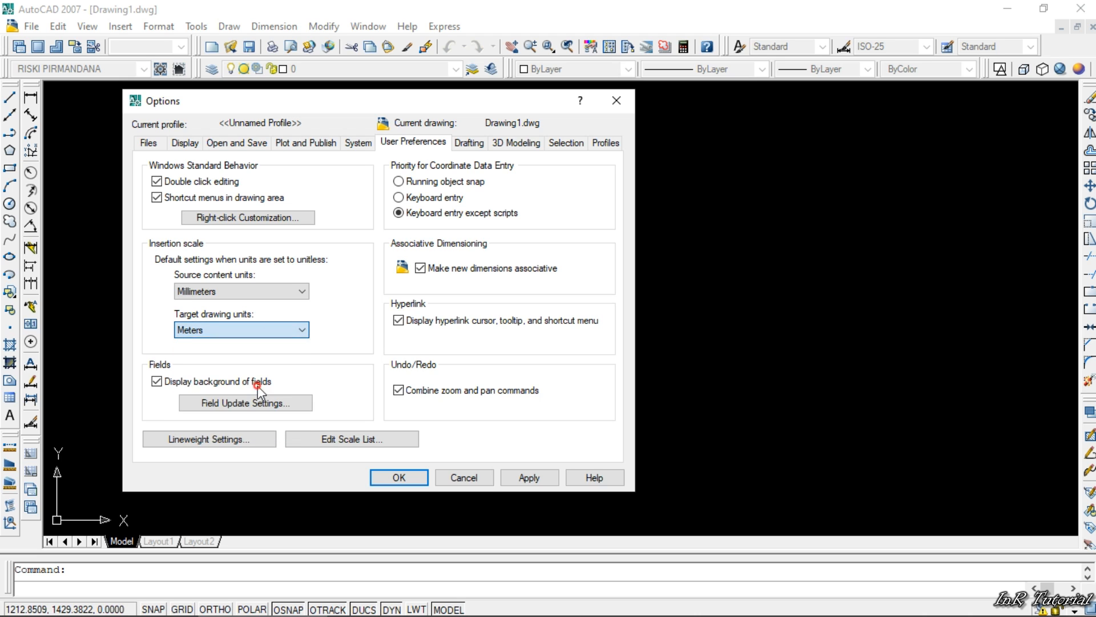
- Set both the source content units and the target drawing units of the insertion scale to Meters
click(302, 291)
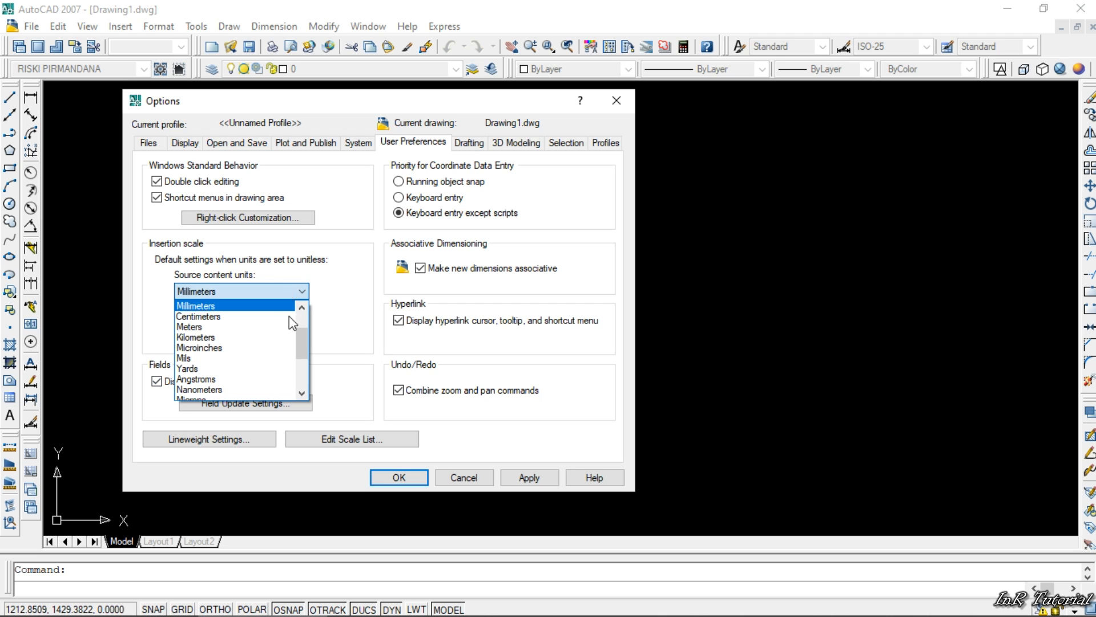
click(289, 326)
click(302, 330)
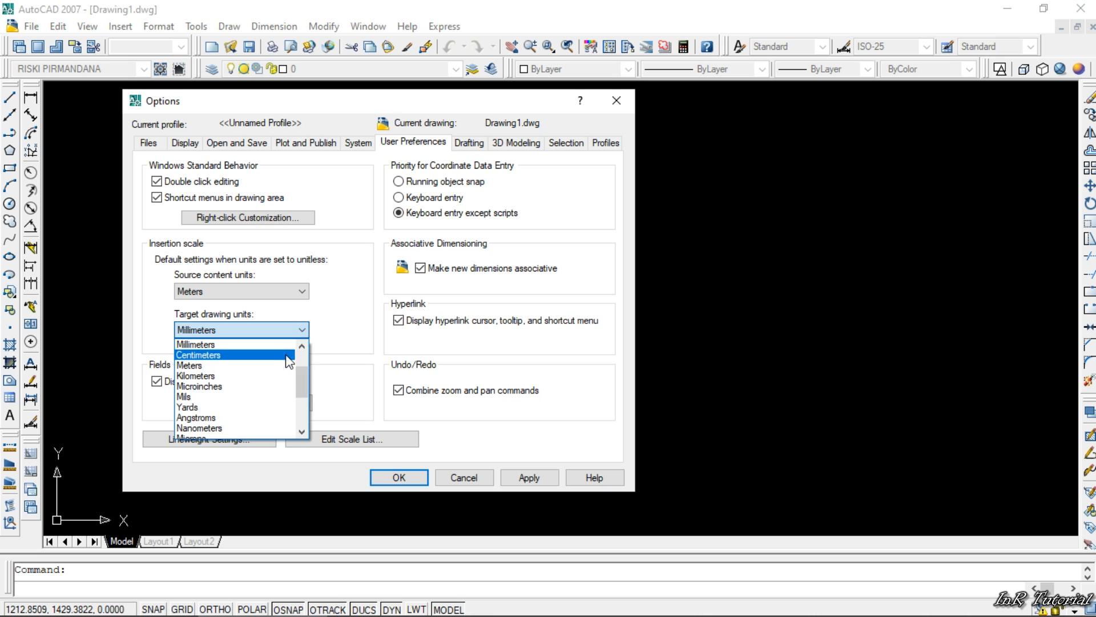
click(286, 363)
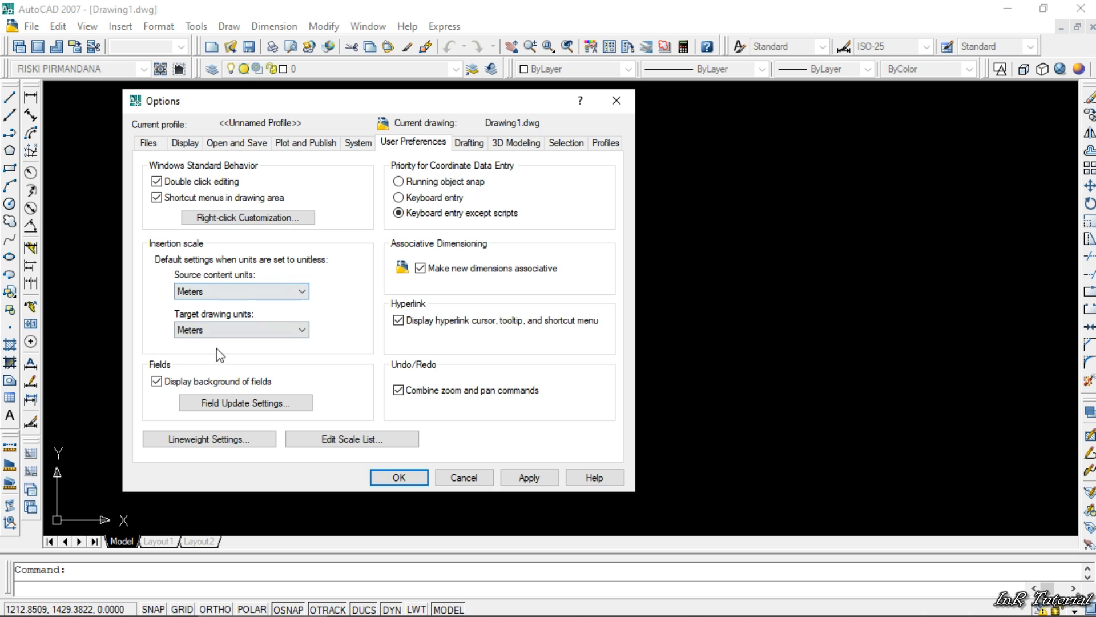
- In the lineweight settings, try ByLayer, ByBlock and 0.00 mm, and choose Default as the current lineweight
click(219, 441)
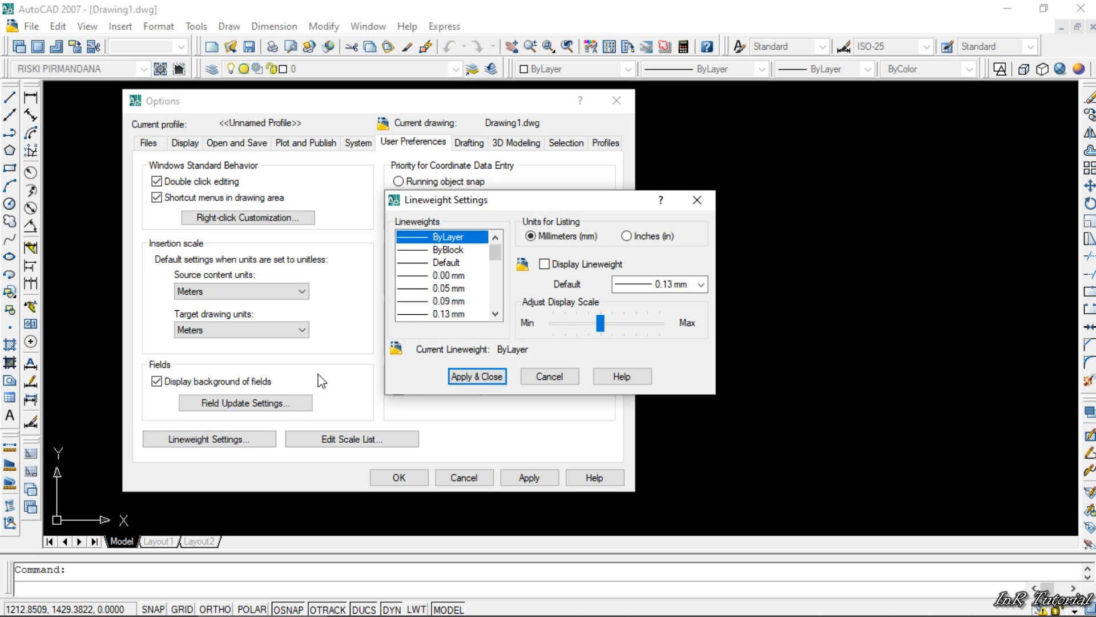
click(448, 263)
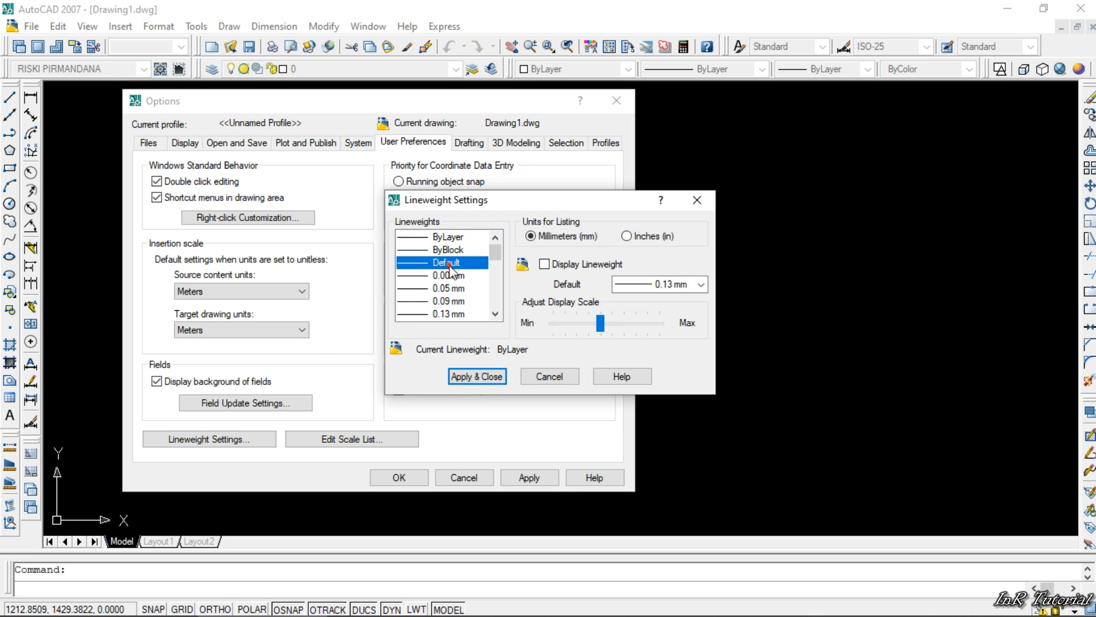
click(453, 237)
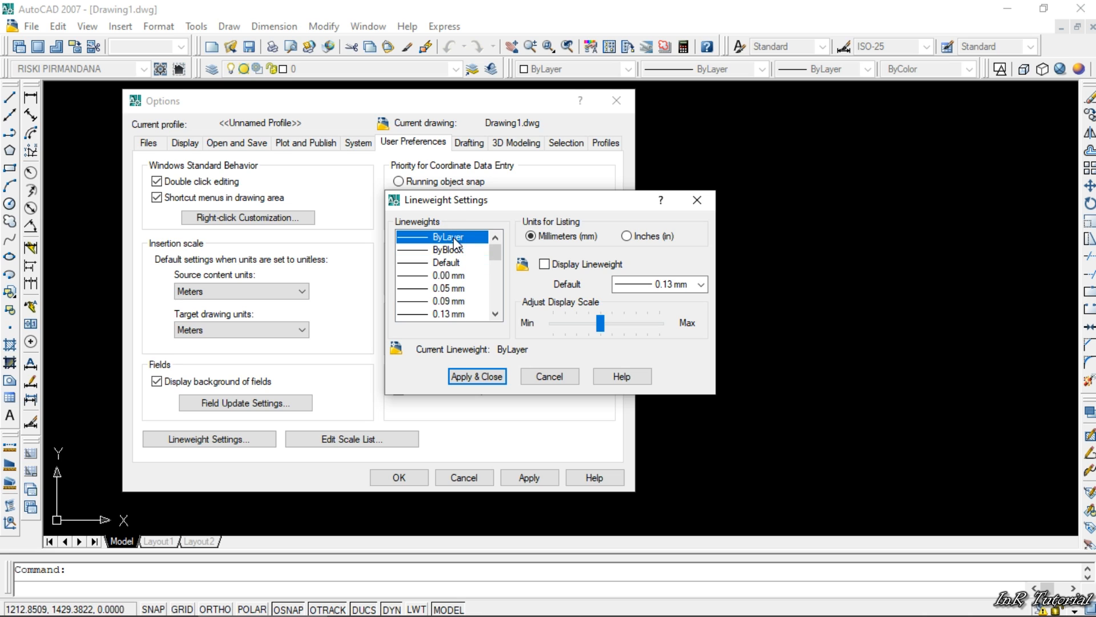
click(455, 252)
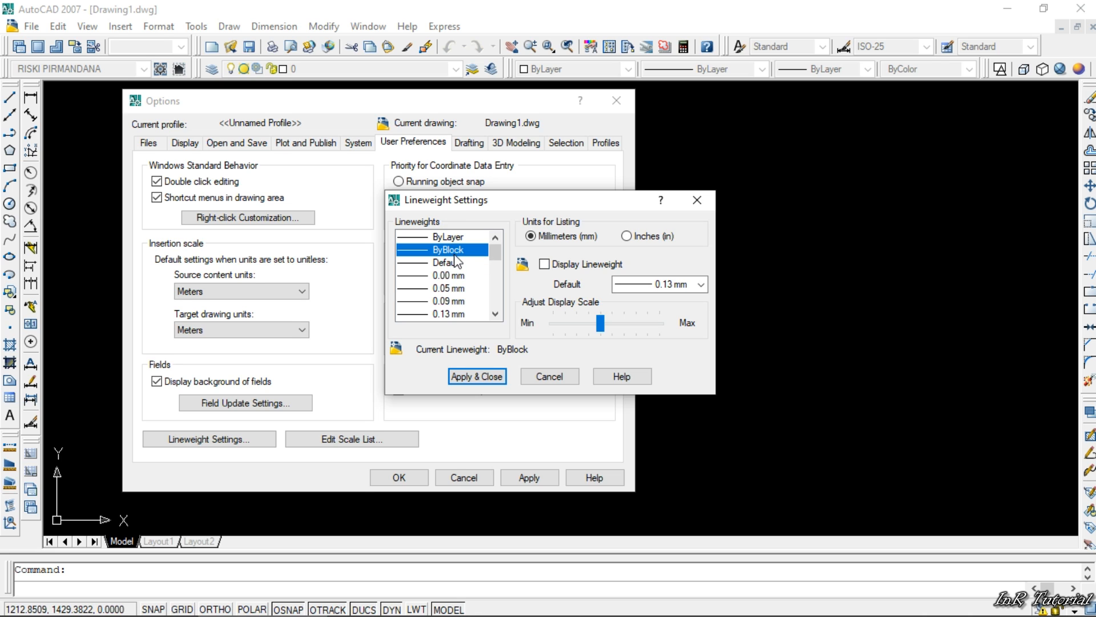
click(454, 262)
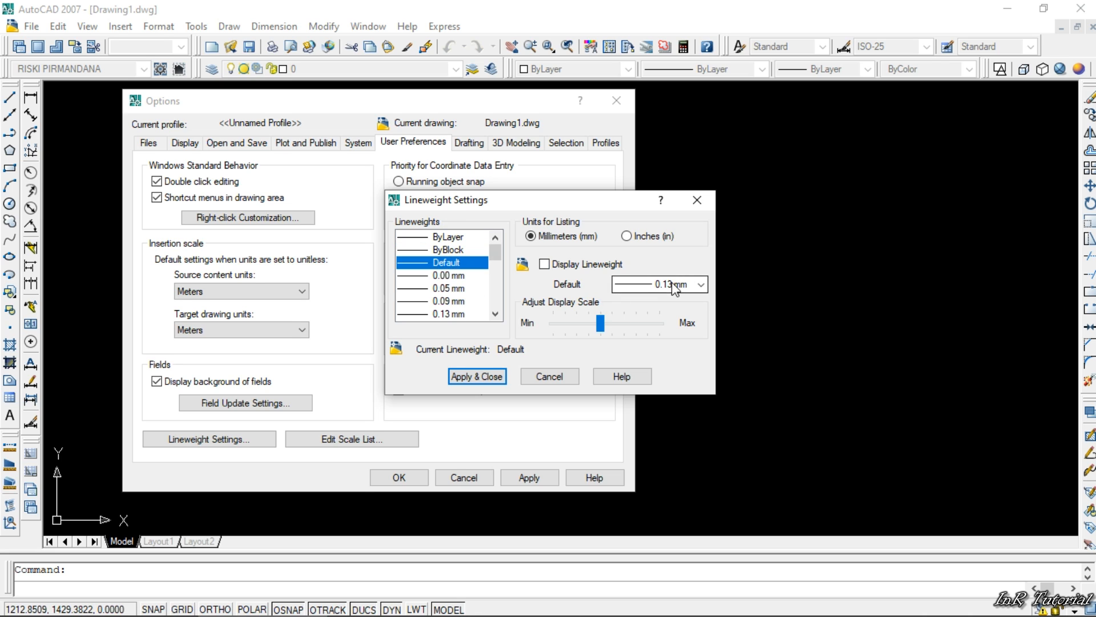
click(439, 275)
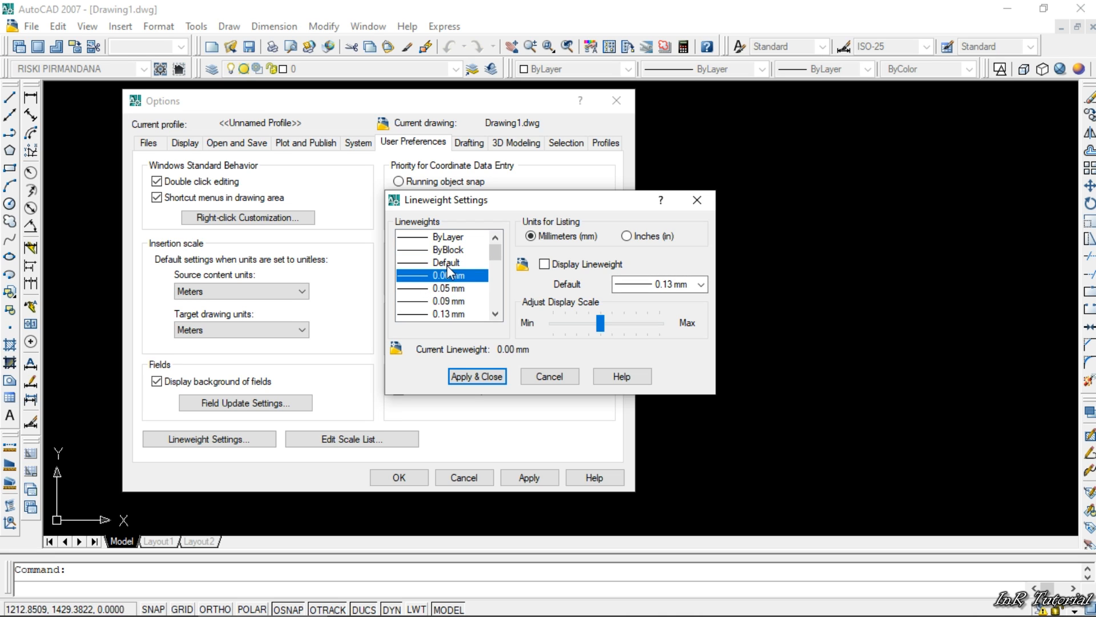
click(447, 263)
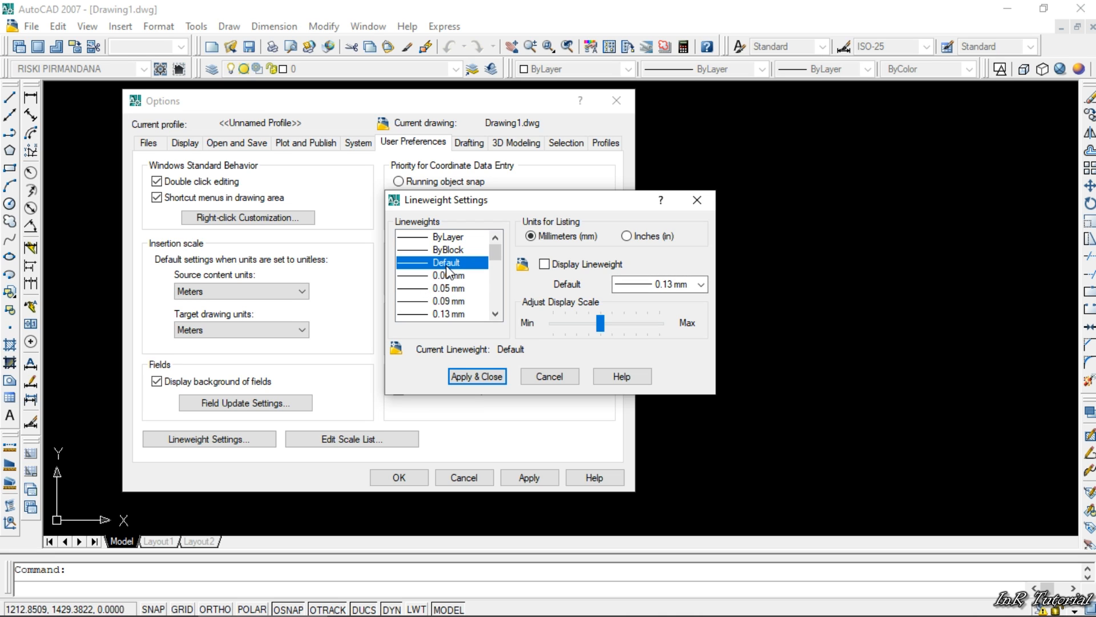
- Try 0.25 mm as the default lineweight, and return the default to 0.13 mm
click(700, 285)
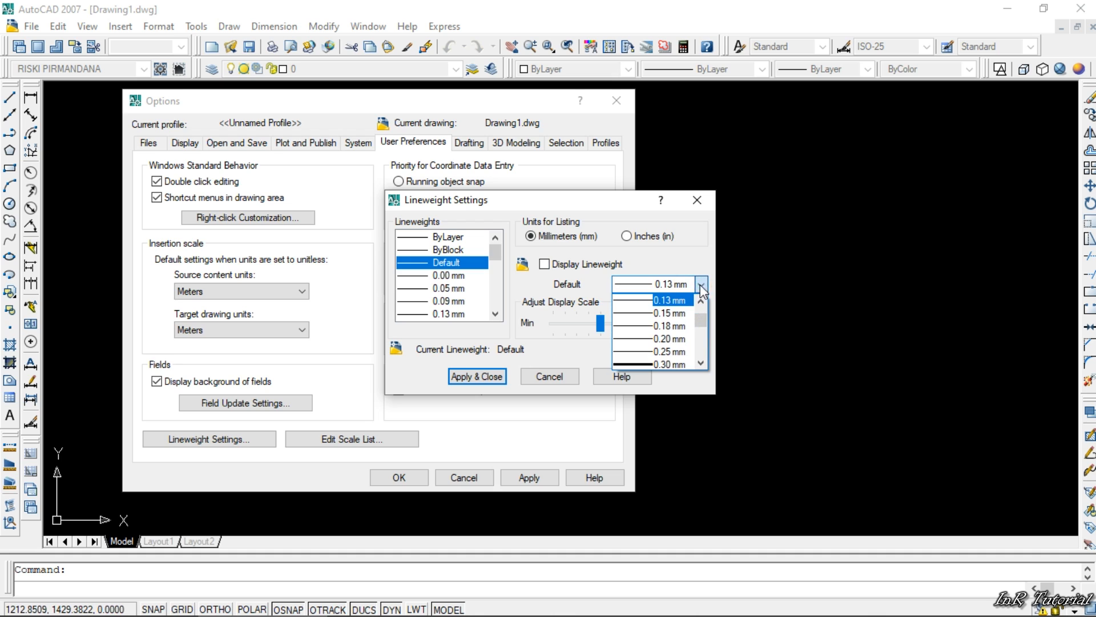
click(675, 353)
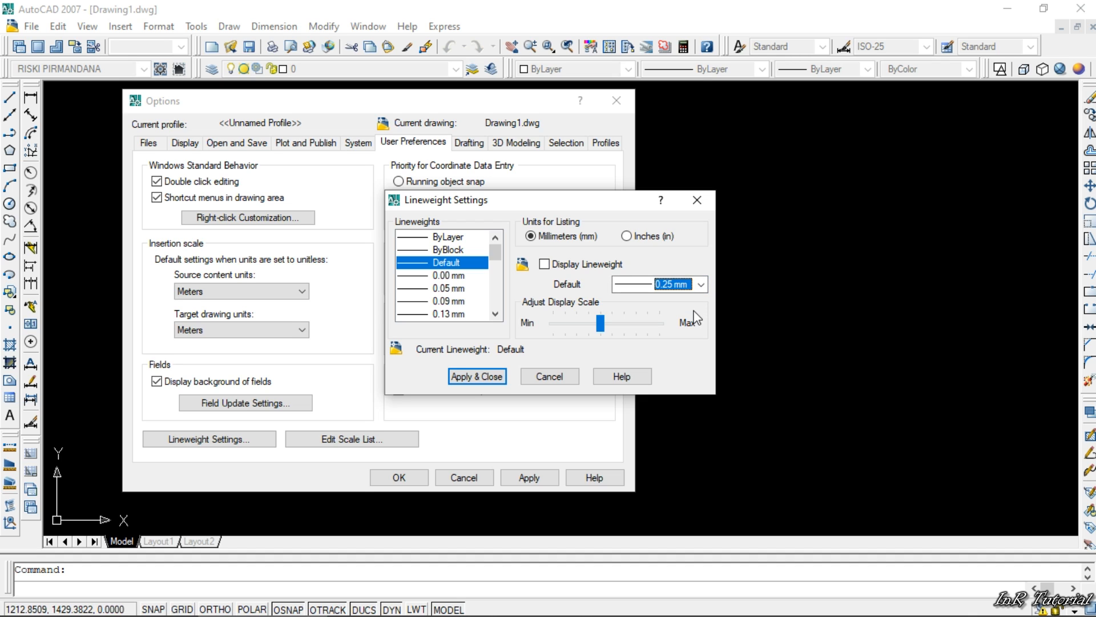
click(662, 282)
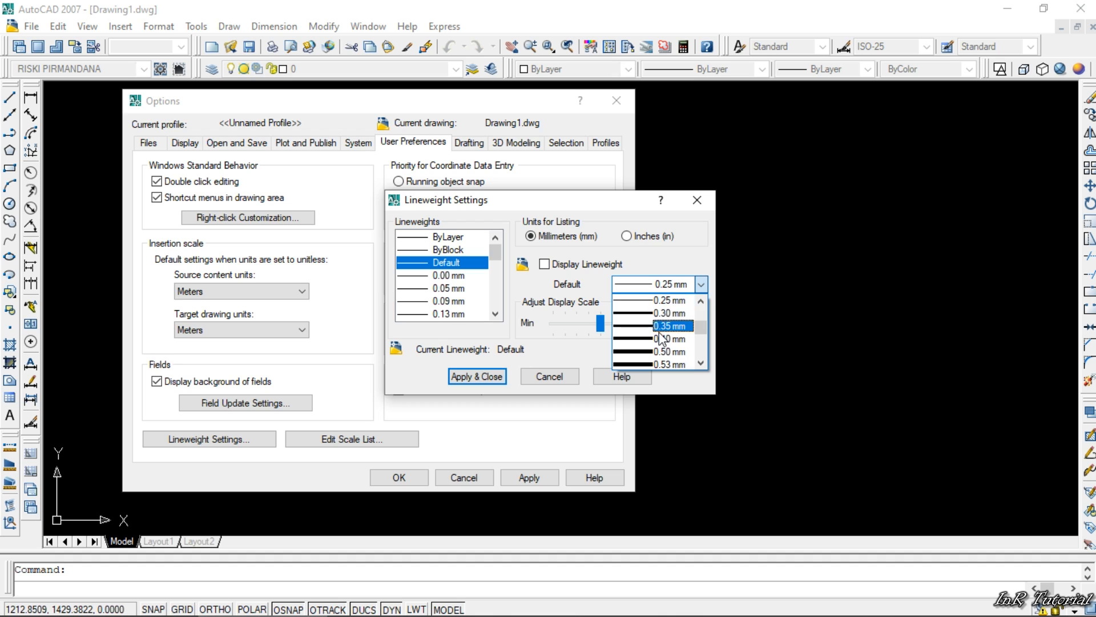
click(668, 338)
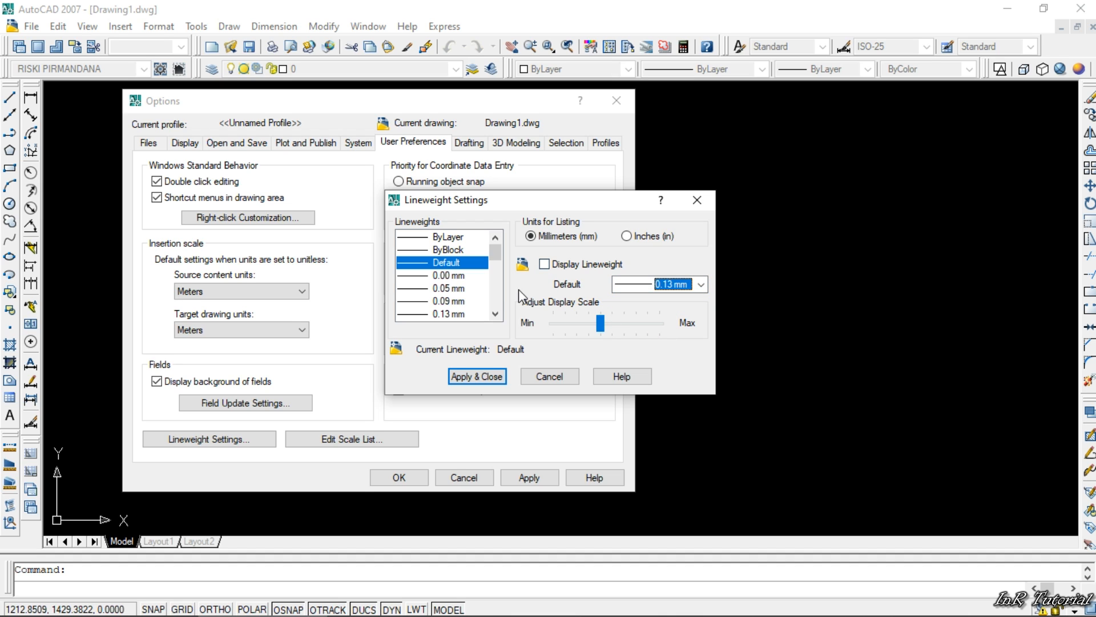
- Make ByLayer the current lineweight and apply the lineweight settings
click(650, 238)
mouse_move(498, 255)
mouse_down()
mouse_move(495, 299)
mouse_move(492, 245)
mouse_up()
click(575, 238)
click(448, 249)
click(448, 236)
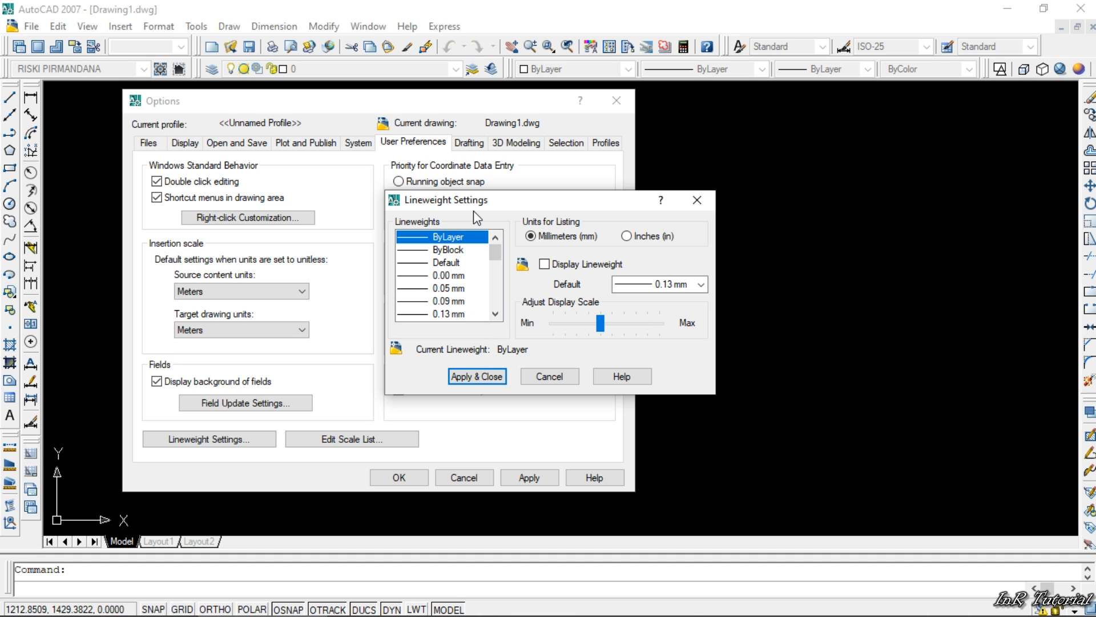
click(469, 379)
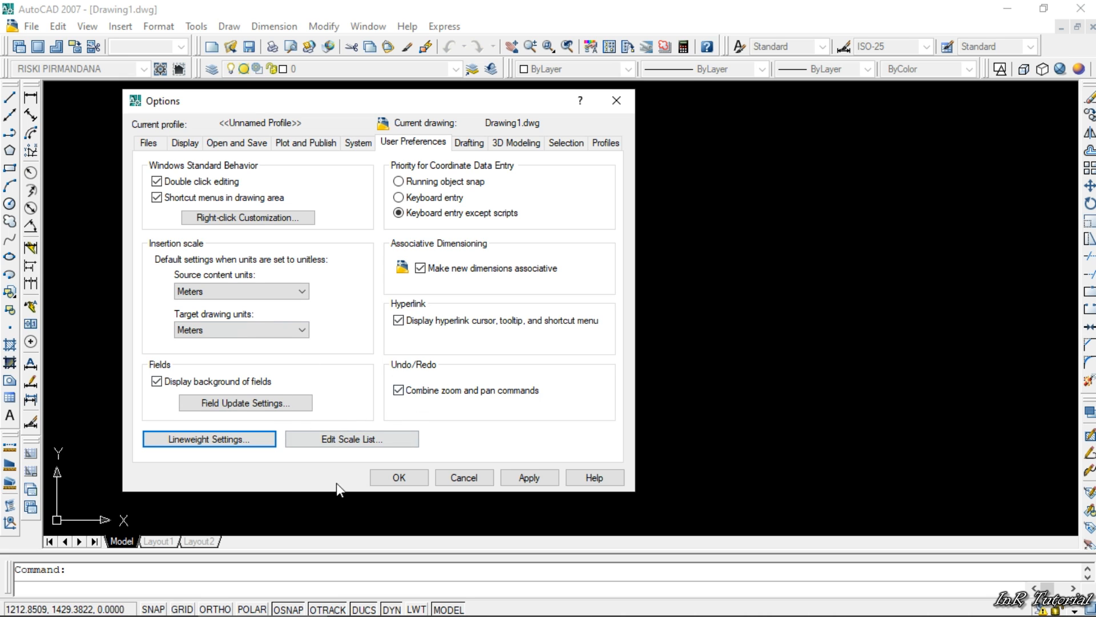
- Look through the drawing scales in the scale list and leave it without changes
click(351, 441)
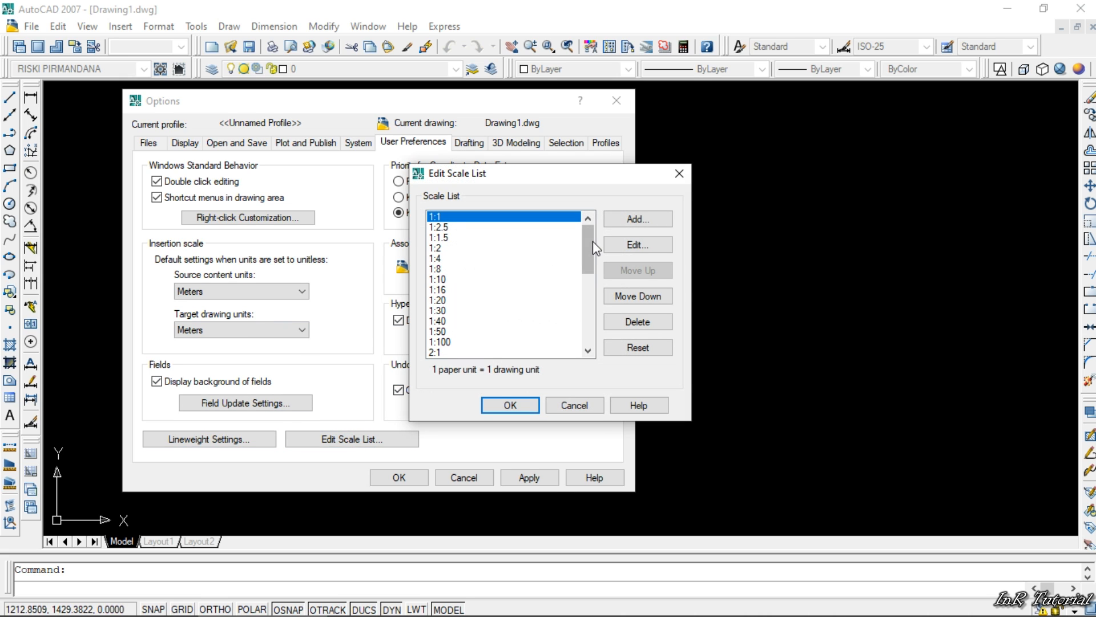
drag(588, 248, 586, 258)
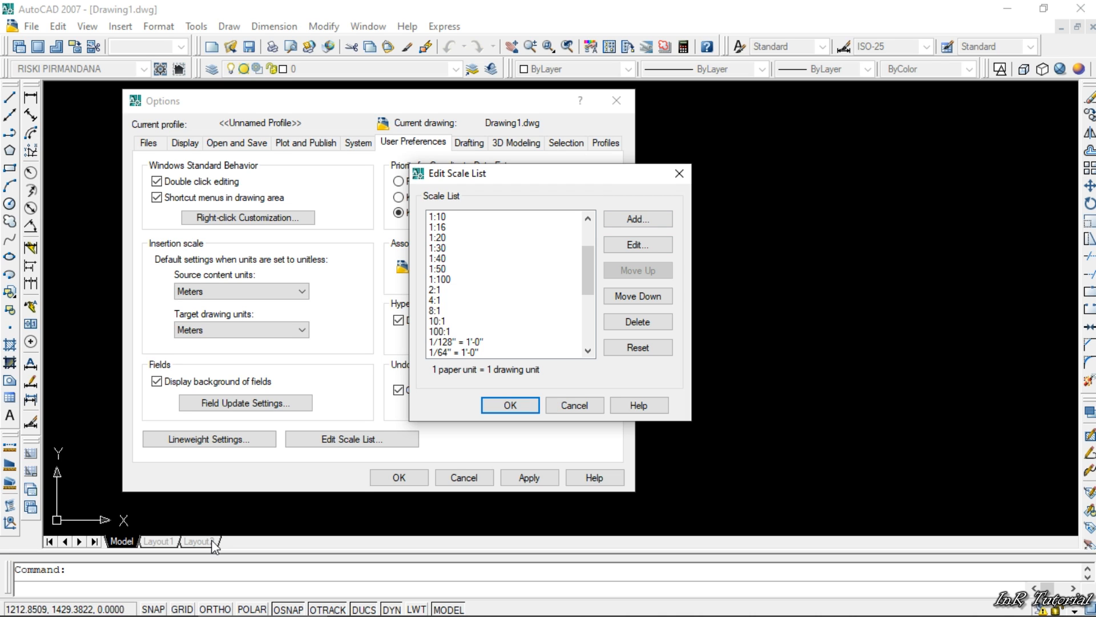
click(573, 407)
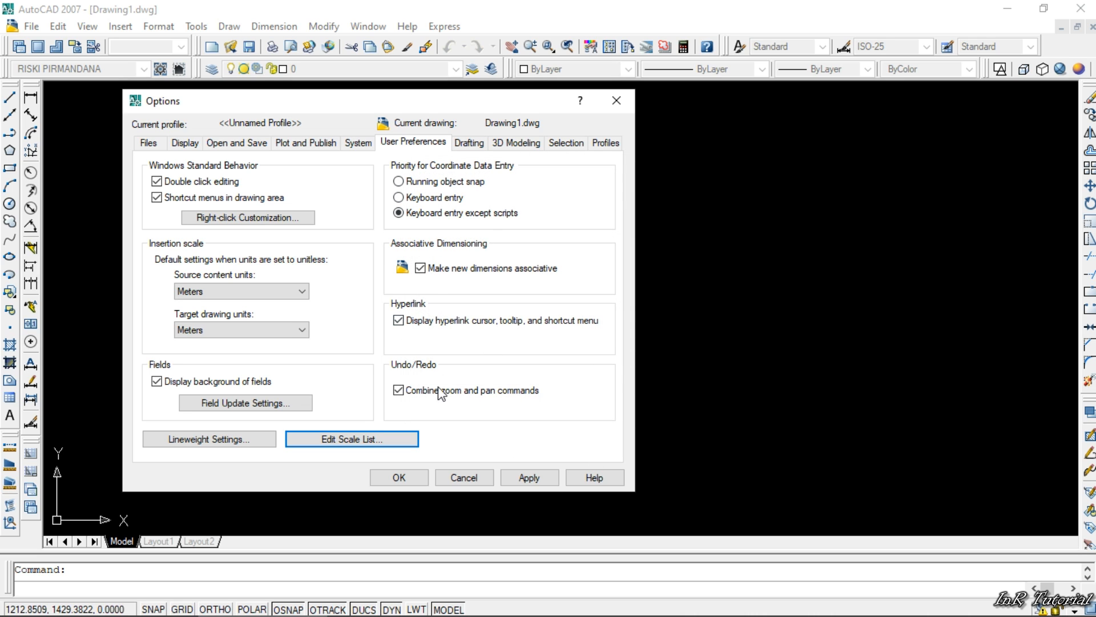
- Review the drafting options, including the drawing window colors for the AutoSnap marker and uniform background, and the AutoSnap marker size
click(463, 143)
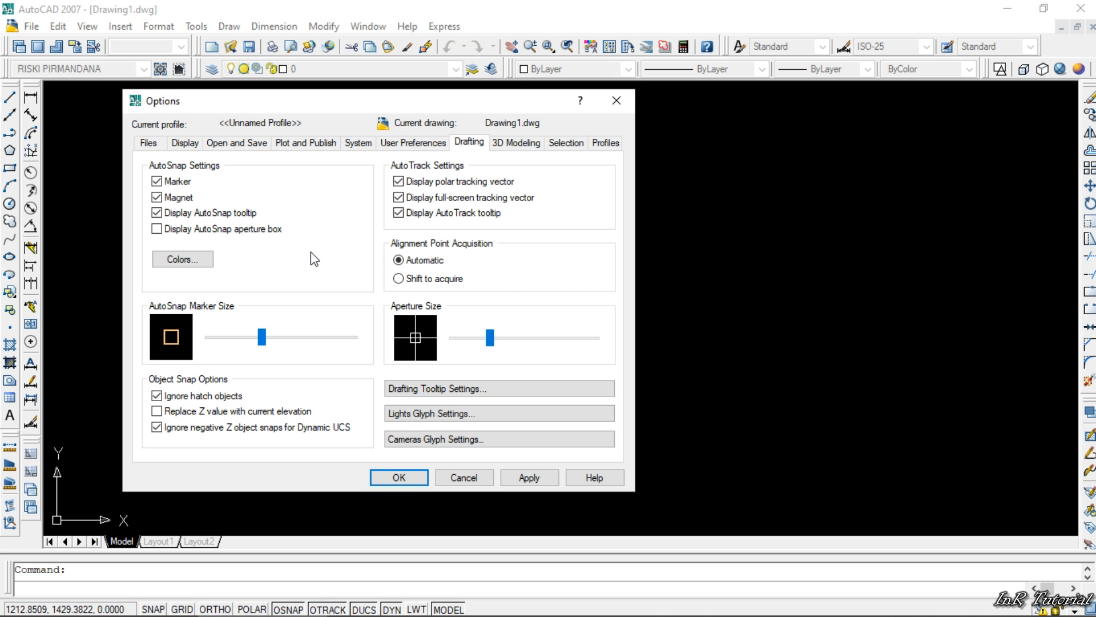
click(183, 259)
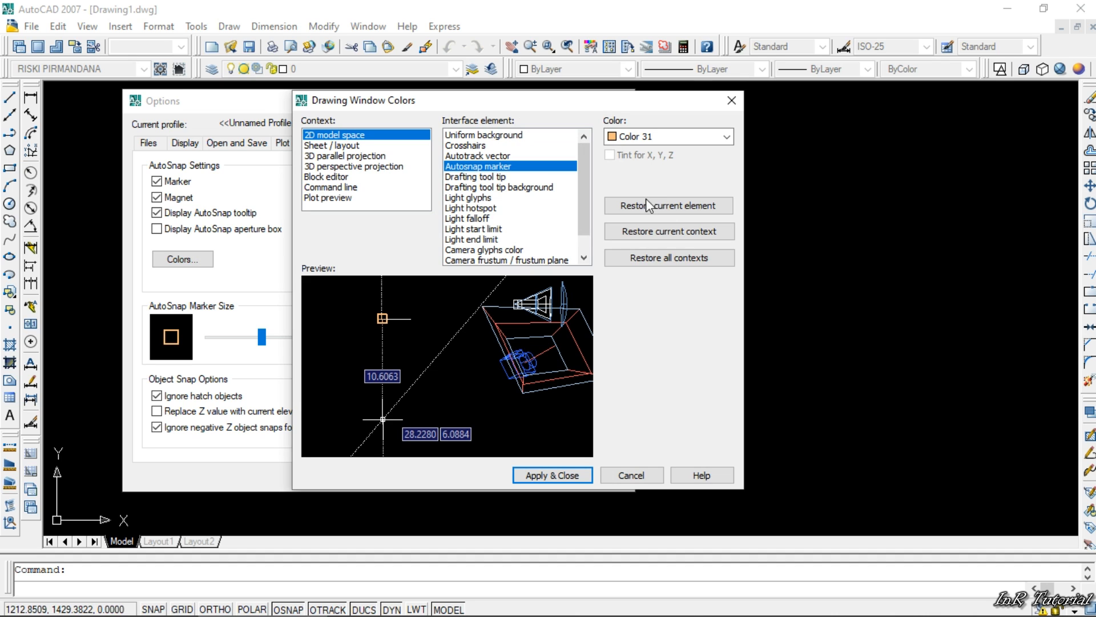
click(482, 136)
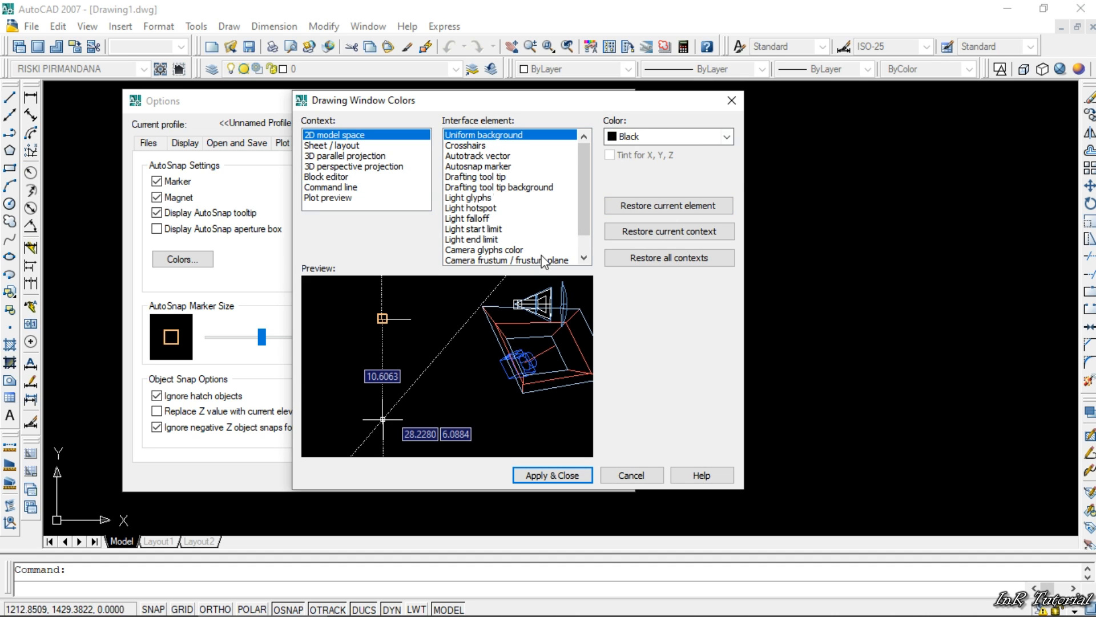
click(631, 476)
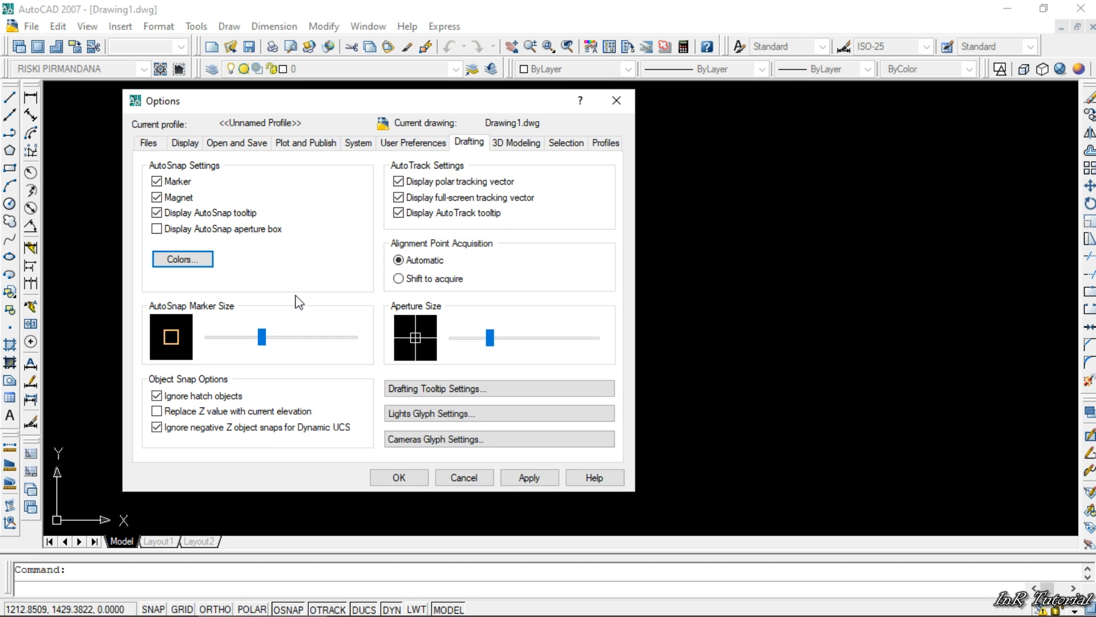
mouse_move(261, 337)
mouse_down()
mouse_move(231, 338)
mouse_move(353, 338)
mouse_move(259, 340)
mouse_up()
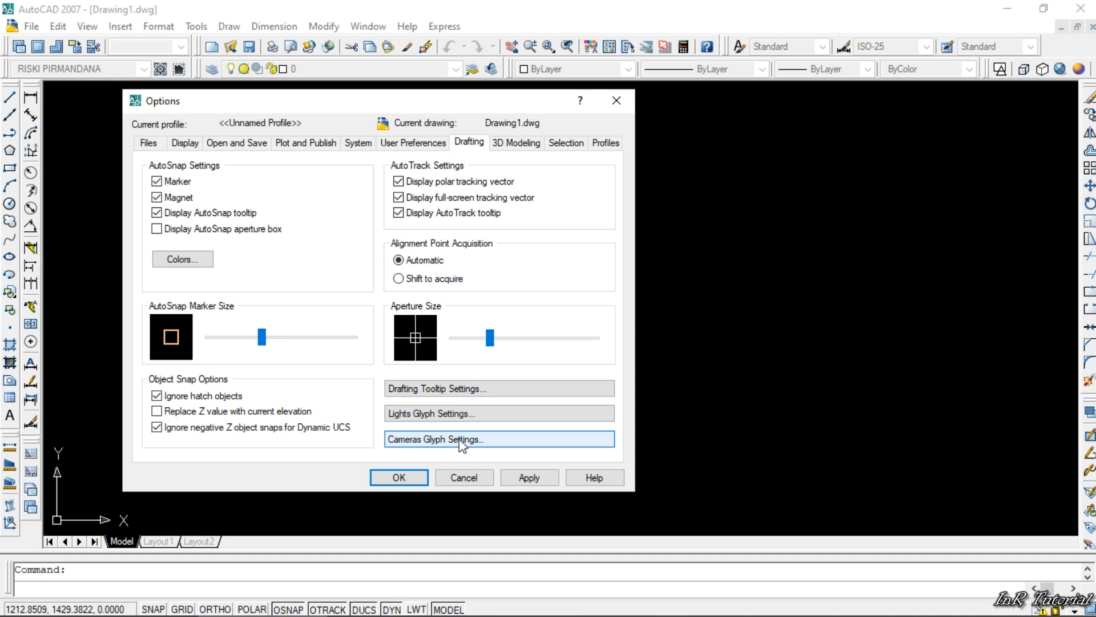
- Review the 3D modeling options and the selection options, including the pickbox size
click(514, 142)
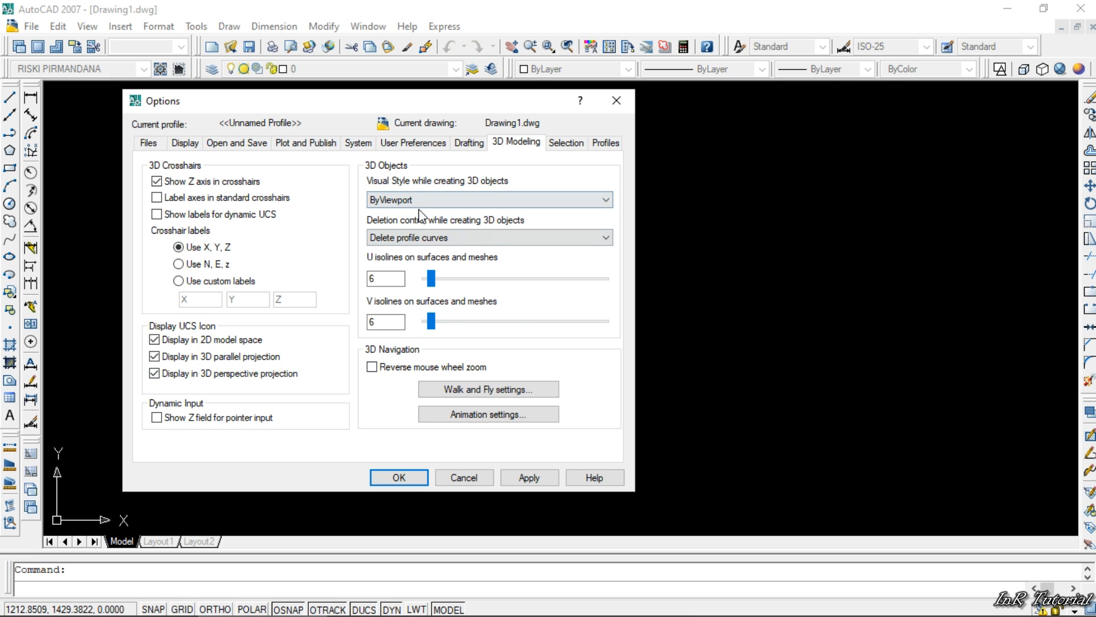
click(566, 143)
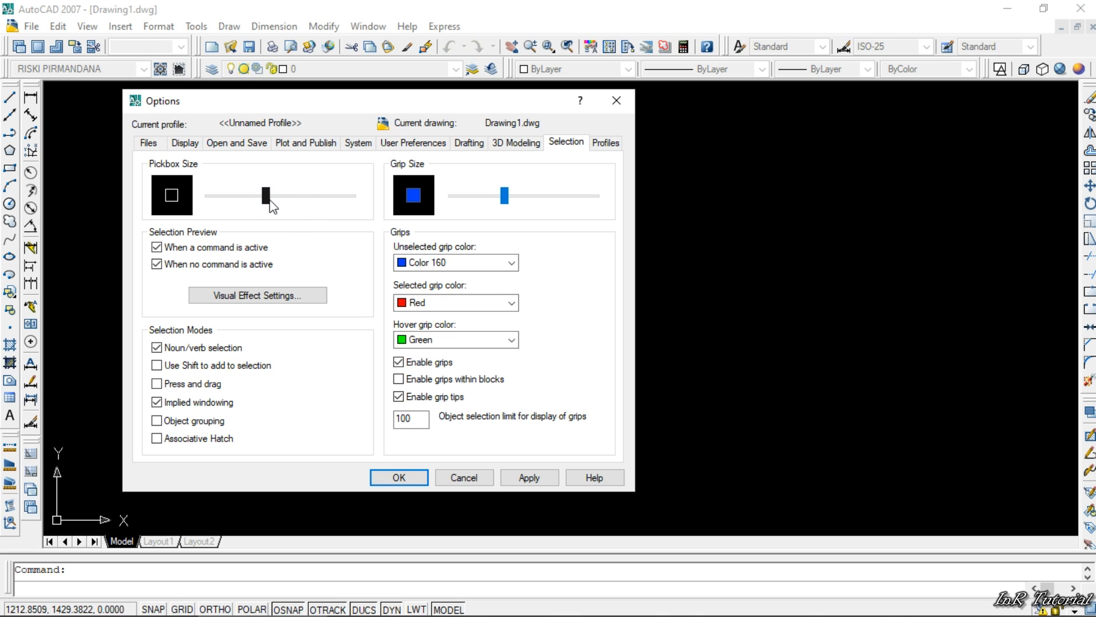
mouse_move(266, 195)
mouse_down()
mouse_move(352, 197)
mouse_move(224, 207)
mouse_move(266, 200)
mouse_up()
- Add a new options profile named with the user's full name, leaving its description empty
click(600, 143)
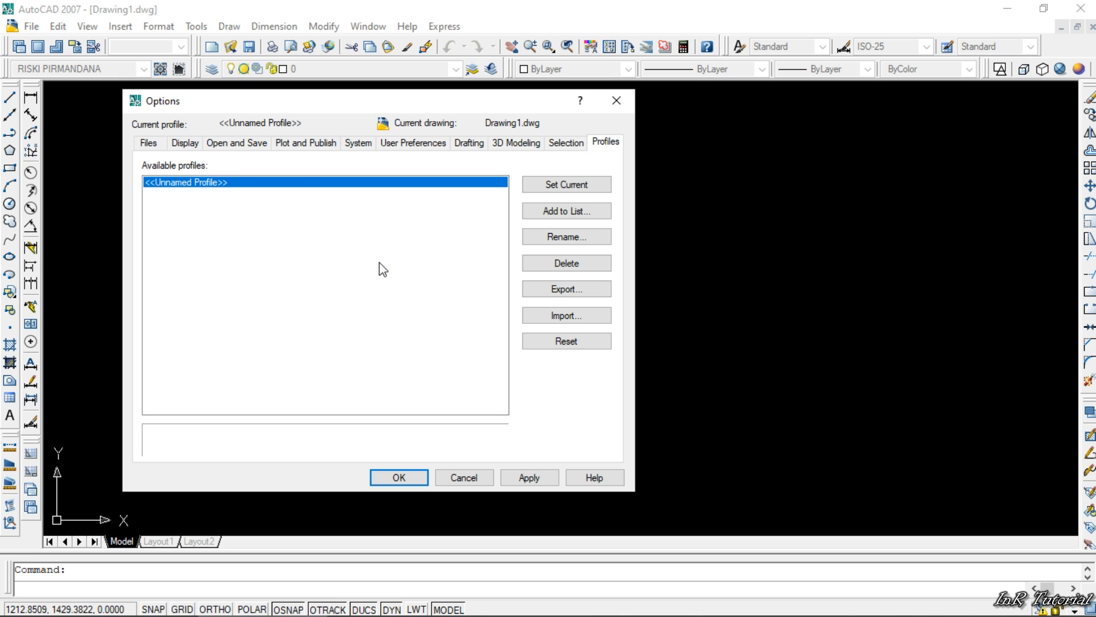
click(552, 212)
drag(466, 219, 260, 239)
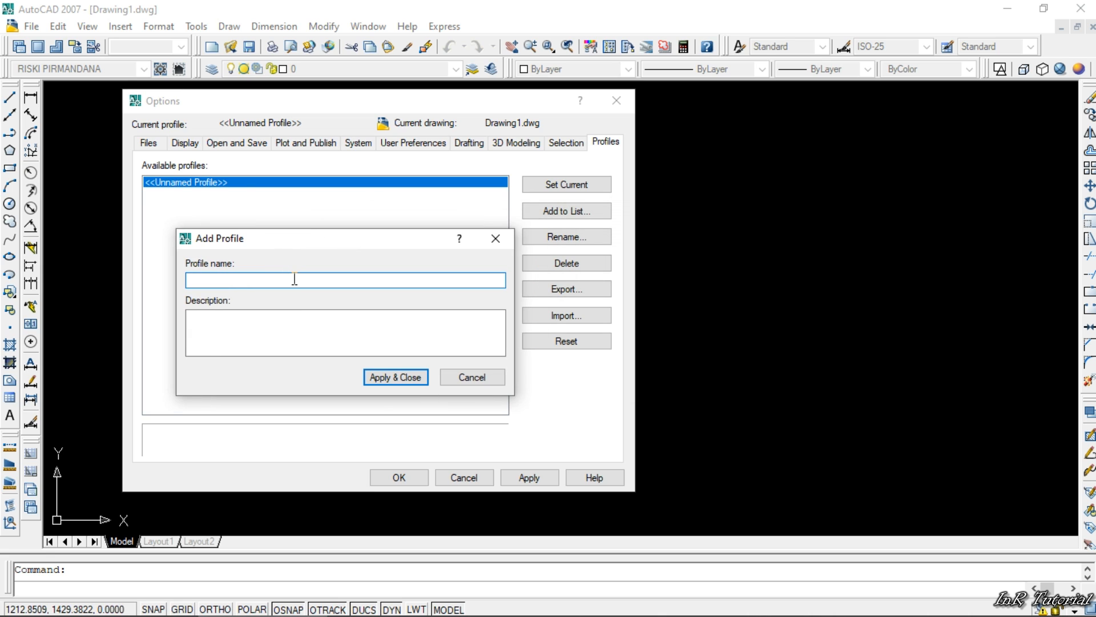
text(RISKI PIRMANDANA)
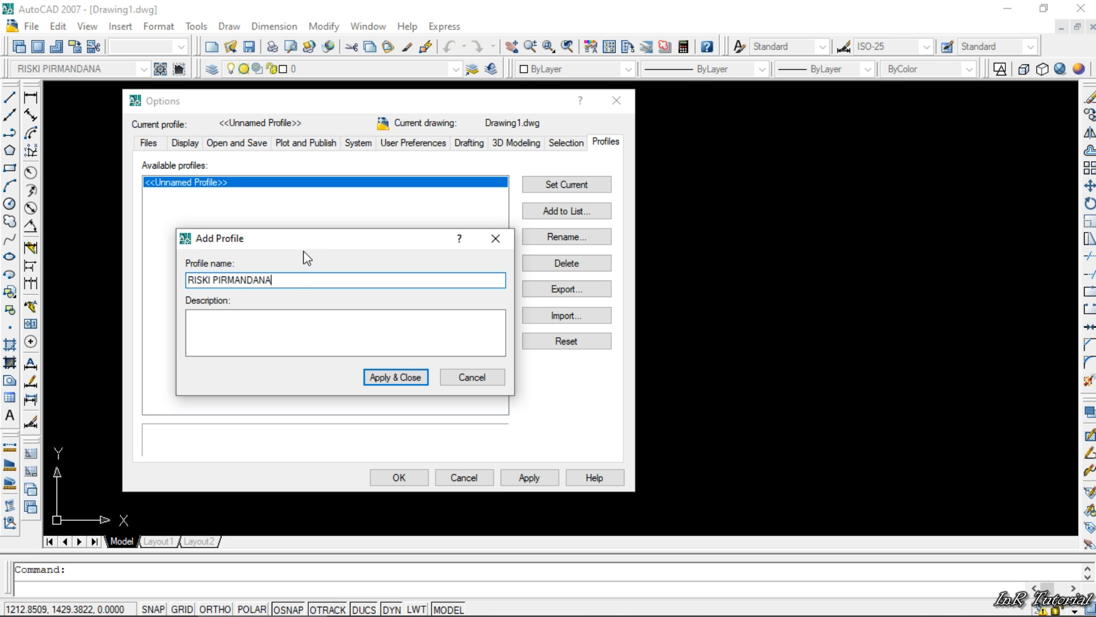
drag(304, 247, 300, 207)
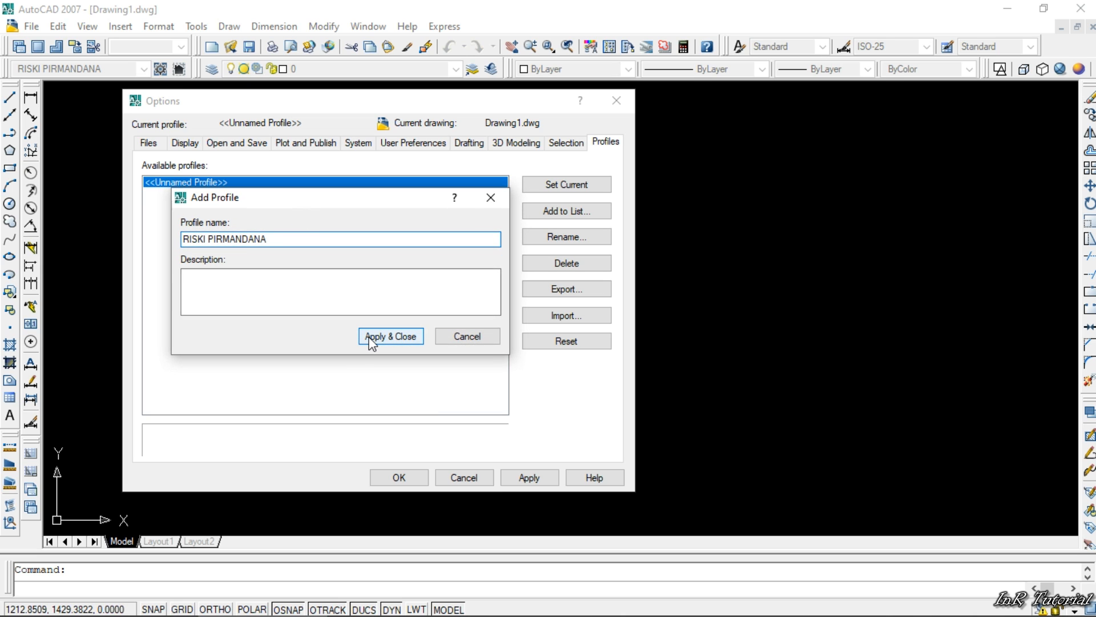
click(235, 279)
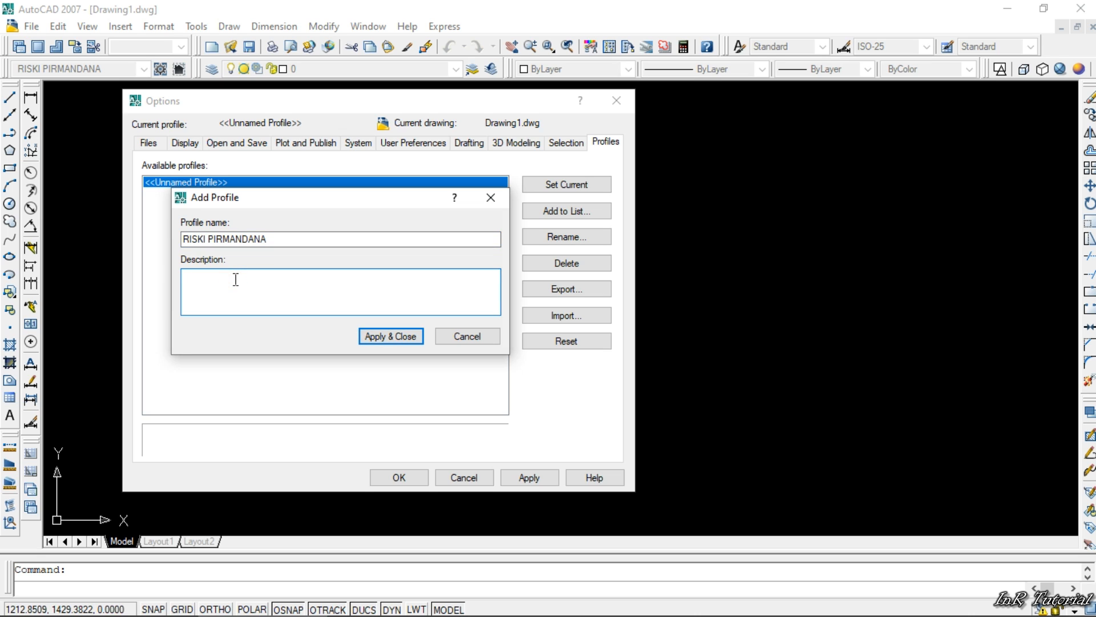
click(368, 338)
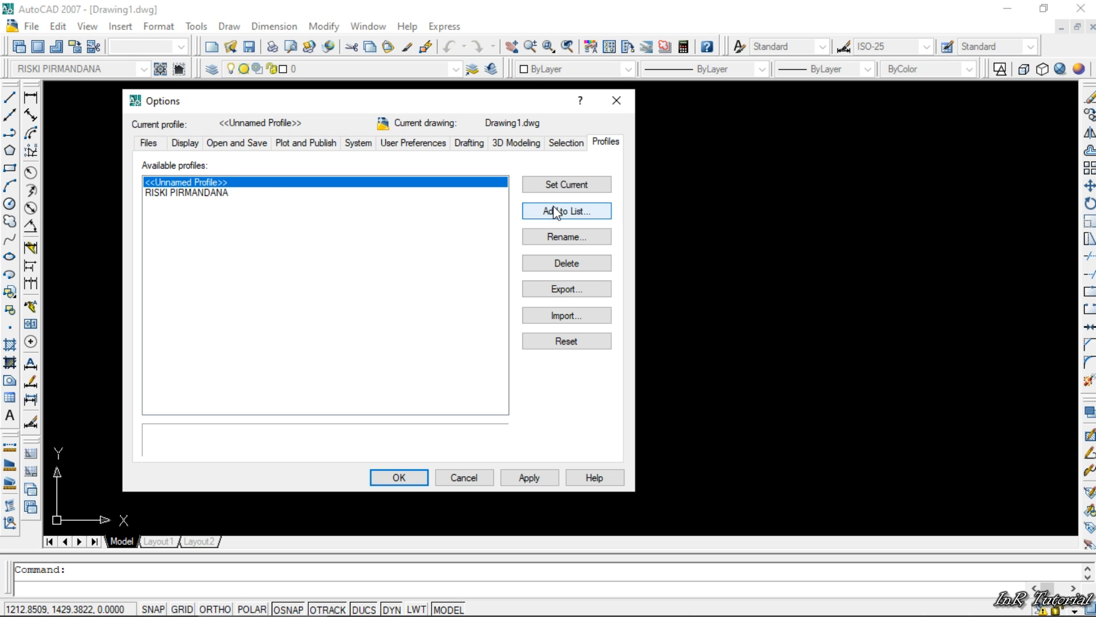
- Make the newly added profile current and activate the custom workspace that has the same name
click(200, 194)
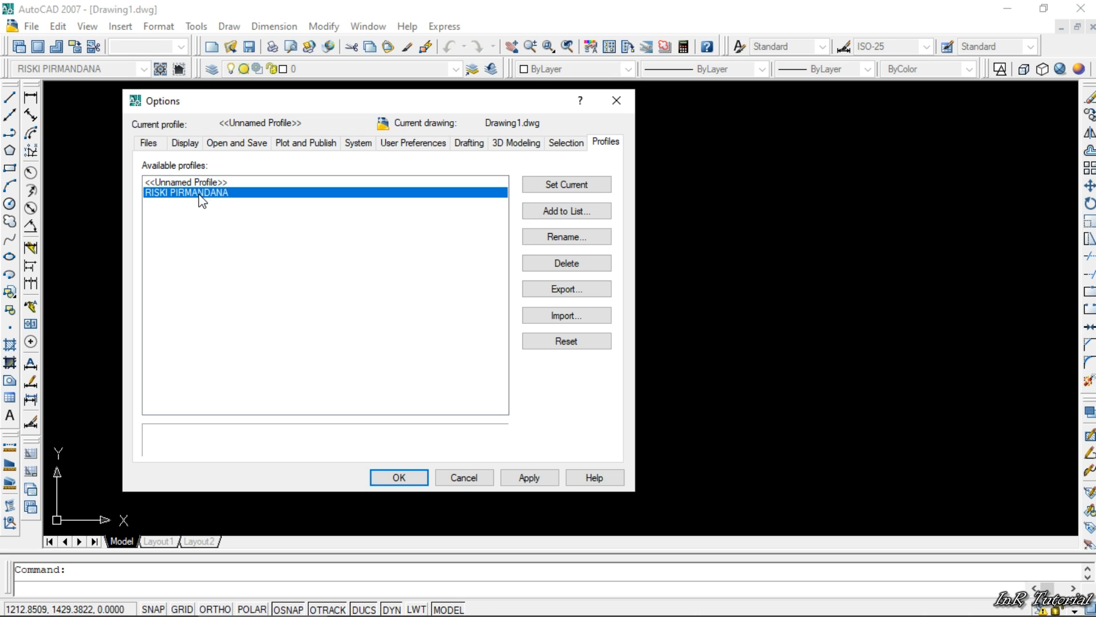
double_click(201, 194)
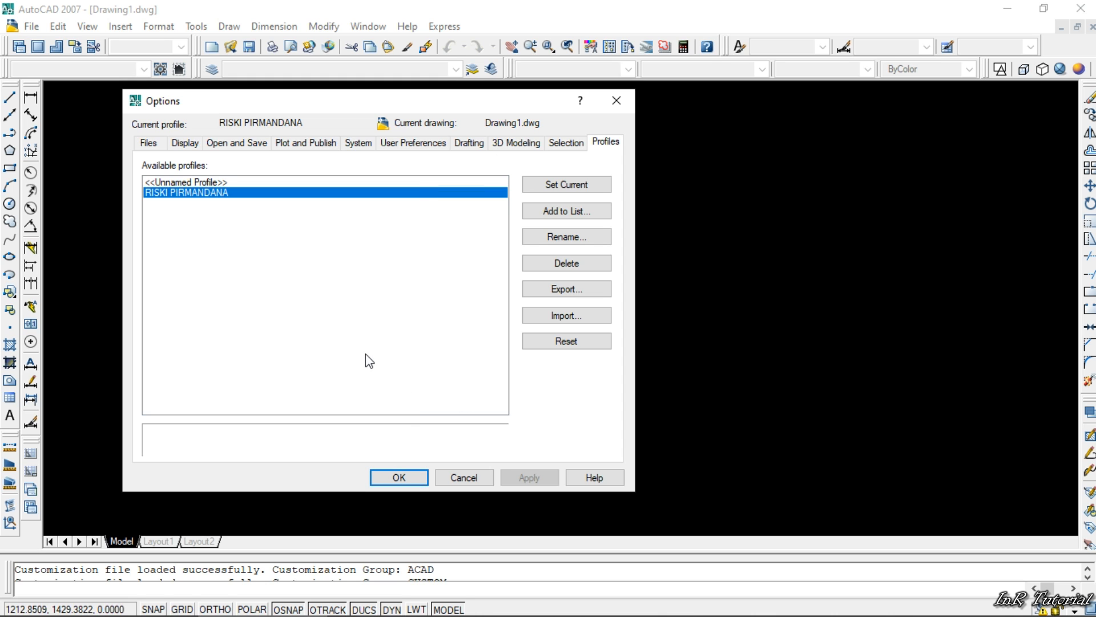
click(290, 99)
drag(290, 99, 295, 124)
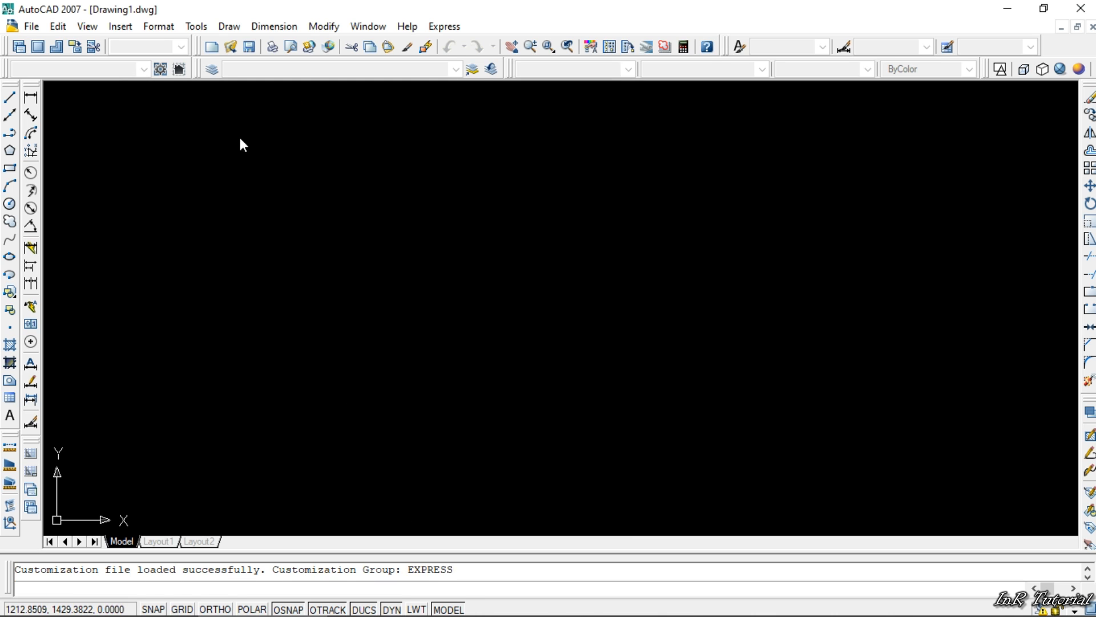
click(143, 69)
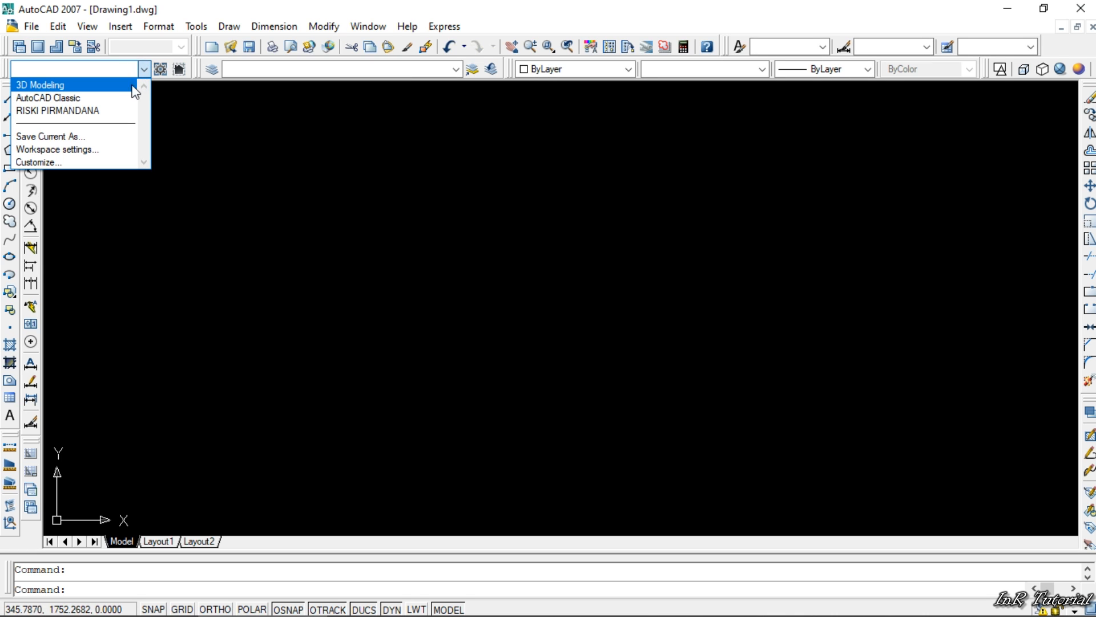
click(126, 107)
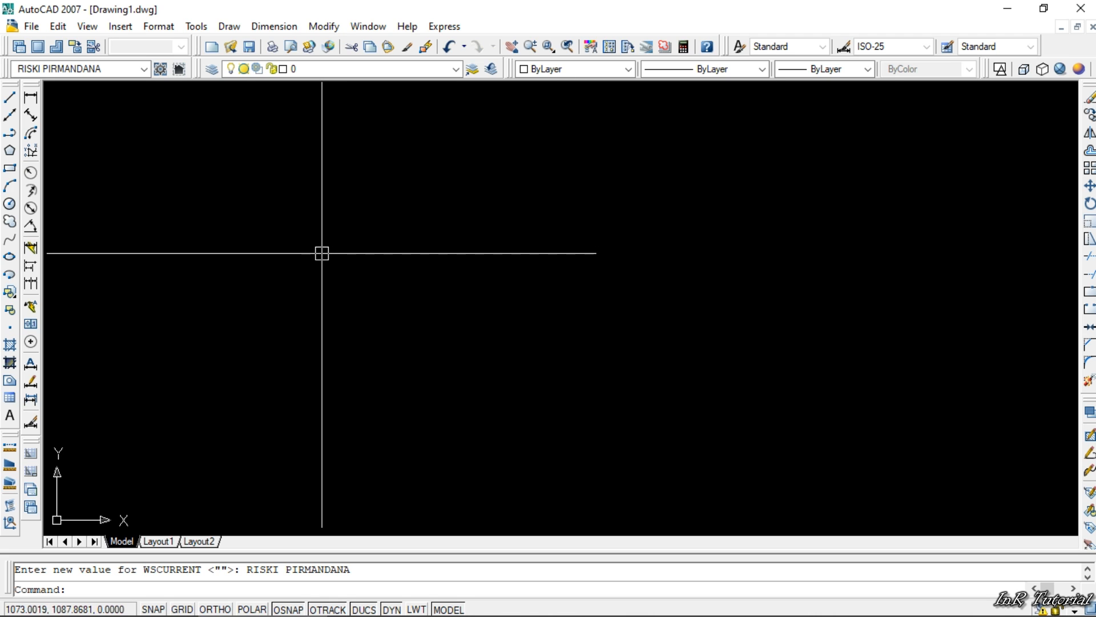
- Quit AutoCAD without saving the changes to Drawing1.dwg and start it again
click(1081, 8)
click(554, 349)
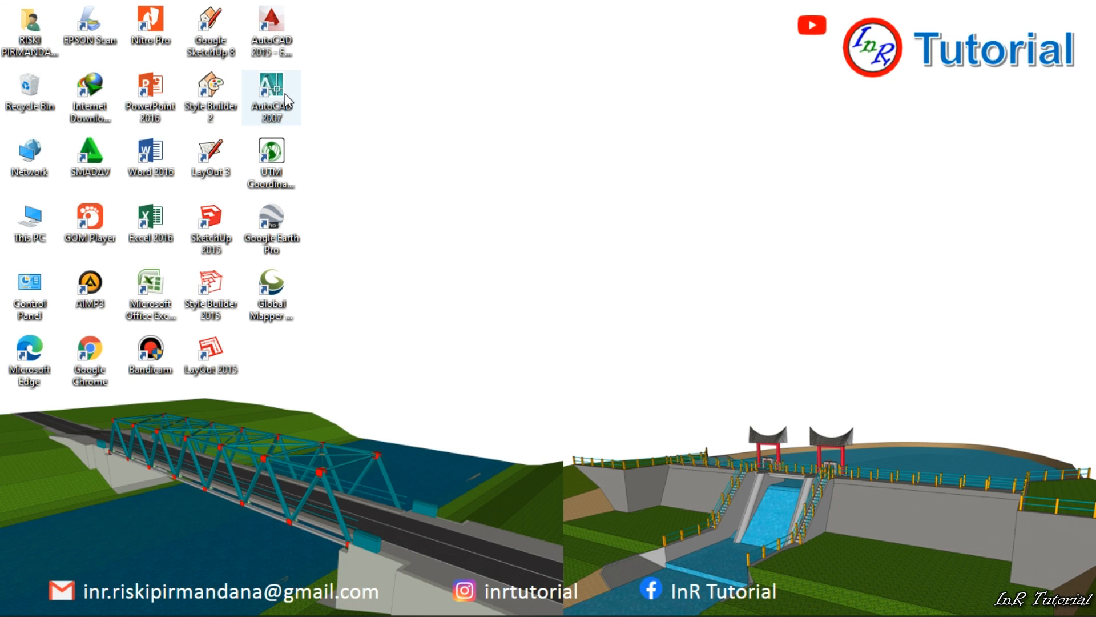
double_click(286, 93)
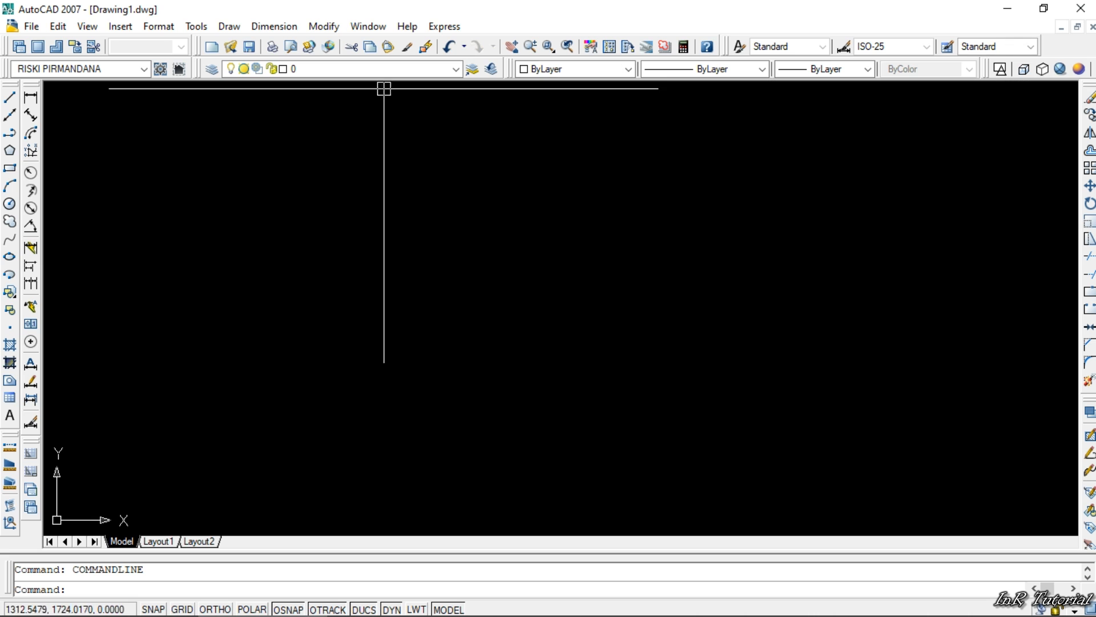
- Check the current profile and the display settings in the program options
right_click(345, 186)
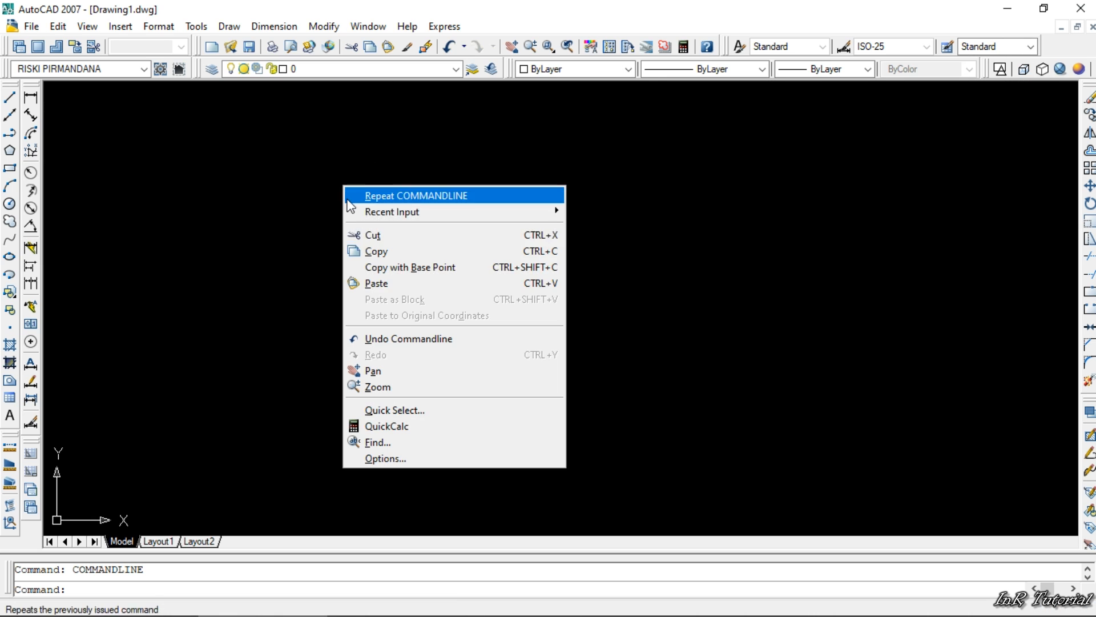
click(391, 458)
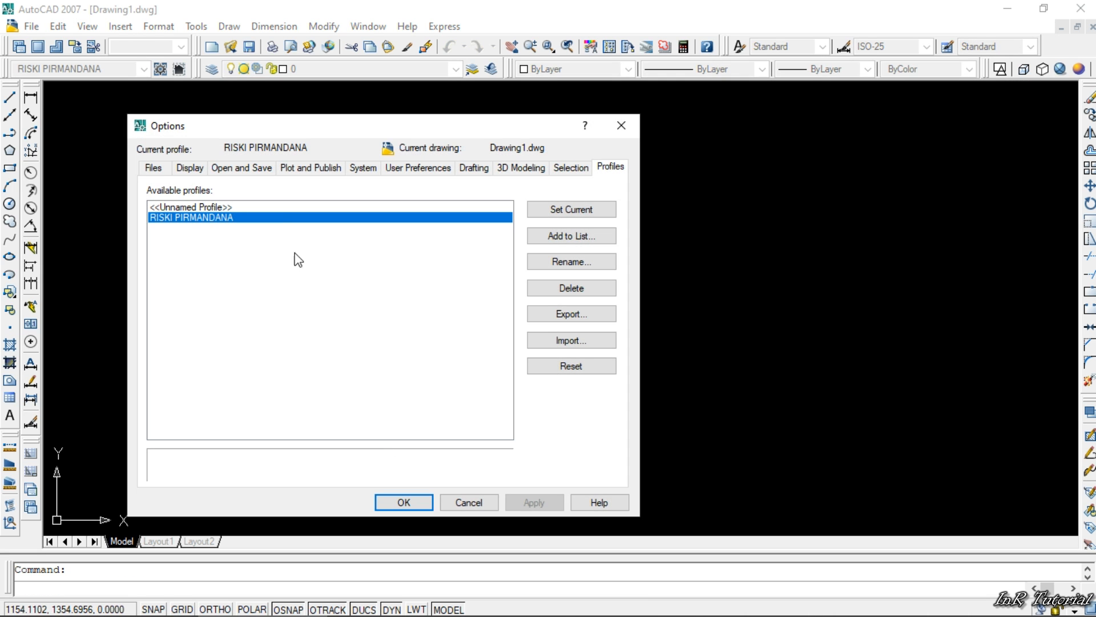
click(189, 166)
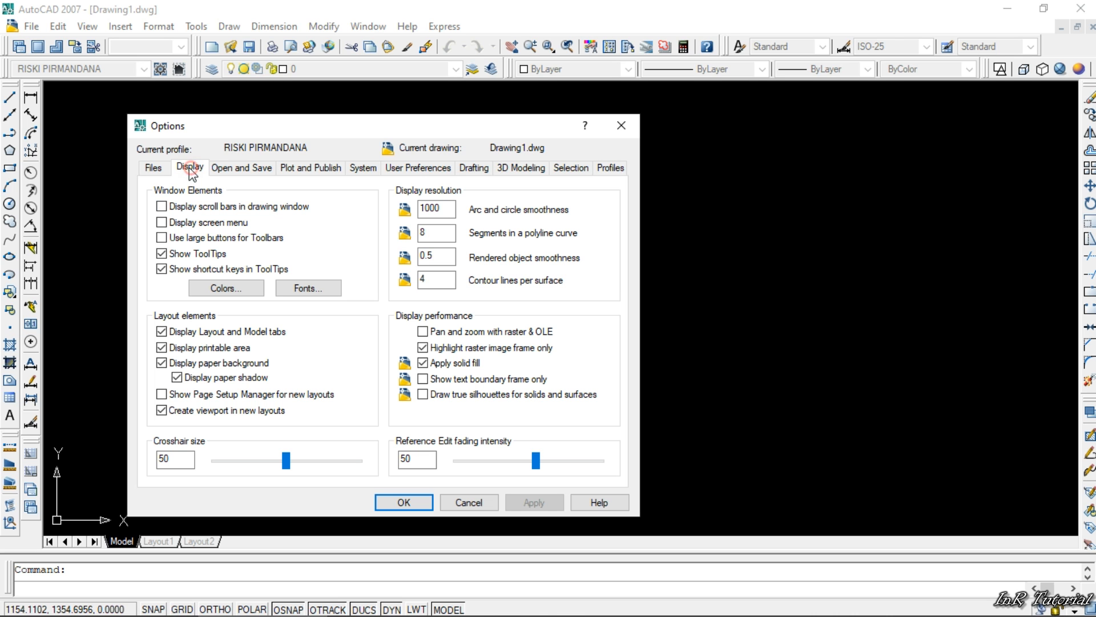
click(628, 125)
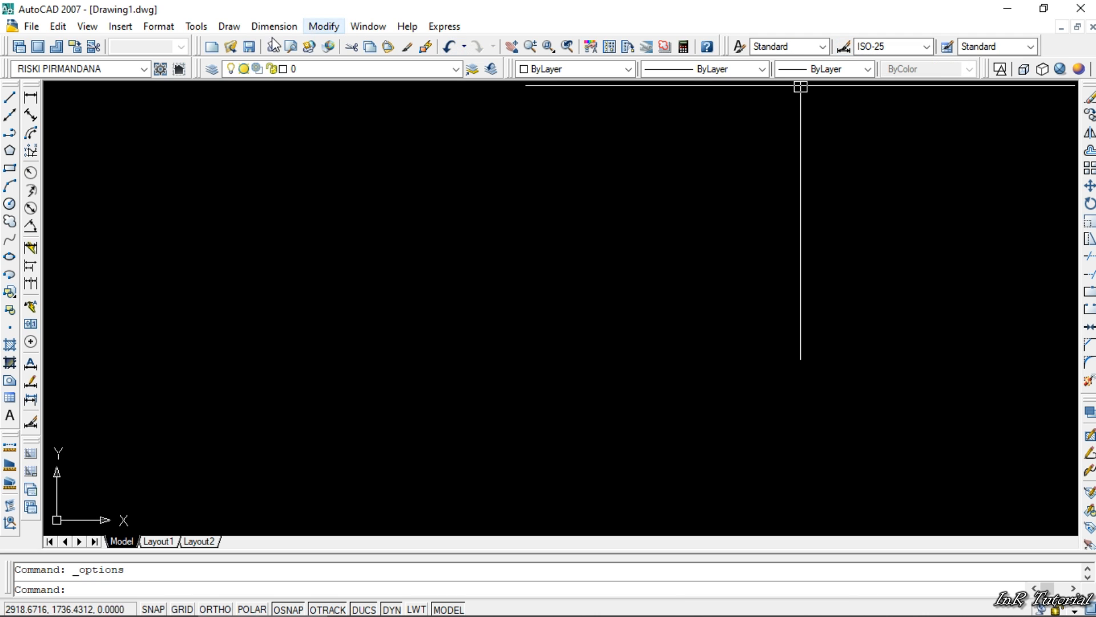
- Open the Dimension Style Manager to view the ISO-25 style
click(166, 29)
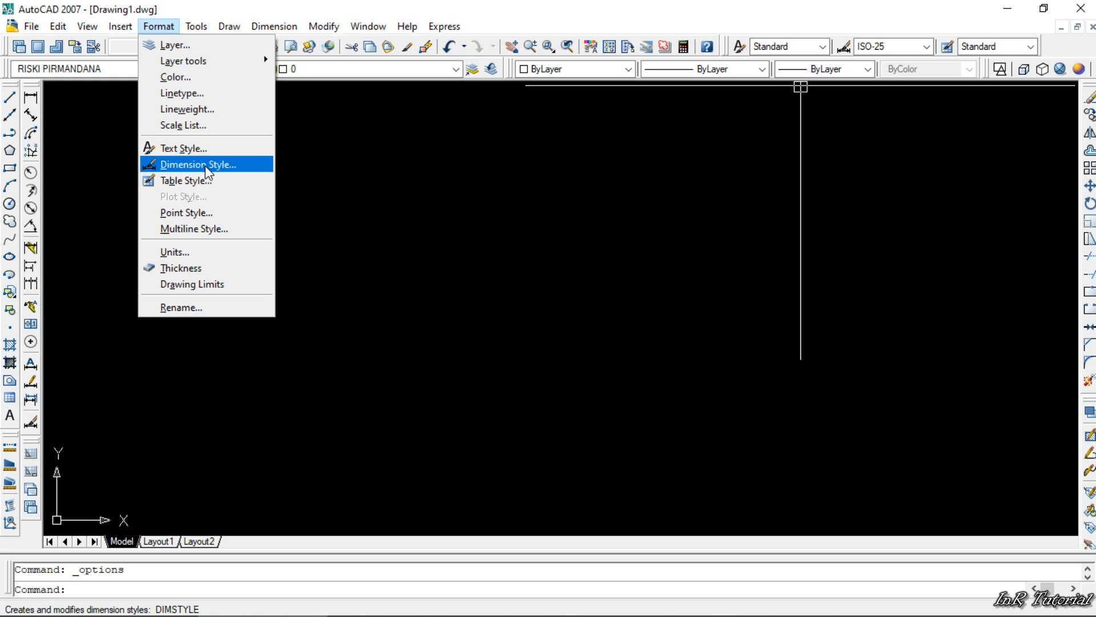
click(847, 49)
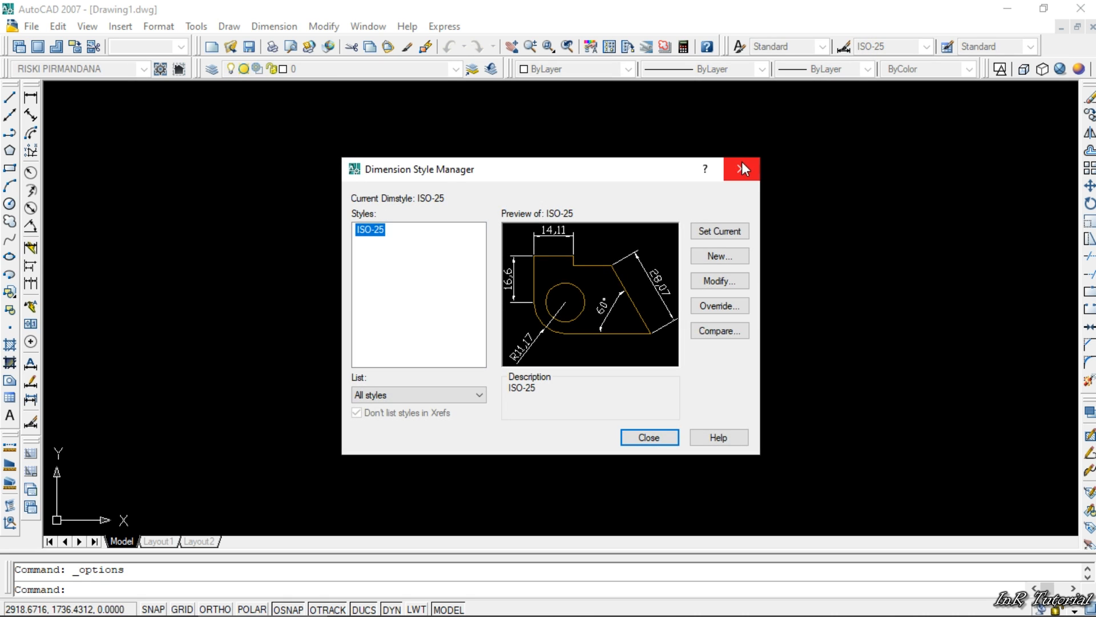
- Close the Dimension Style Manager and check which dimension styles are available in the current drawing
click(742, 164)
click(893, 47)
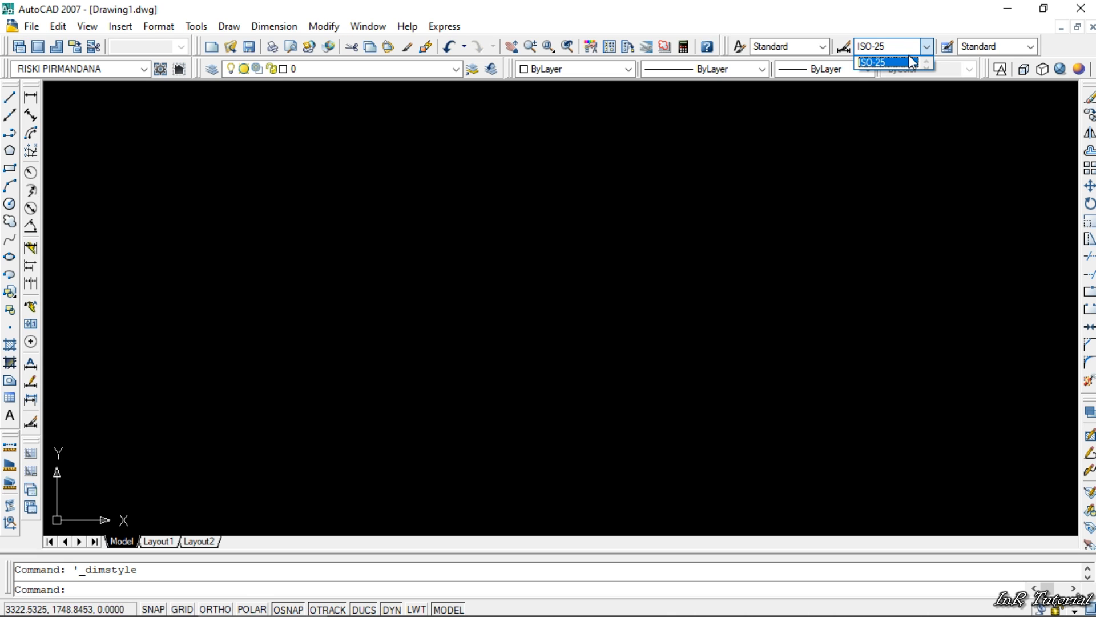
click(926, 46)
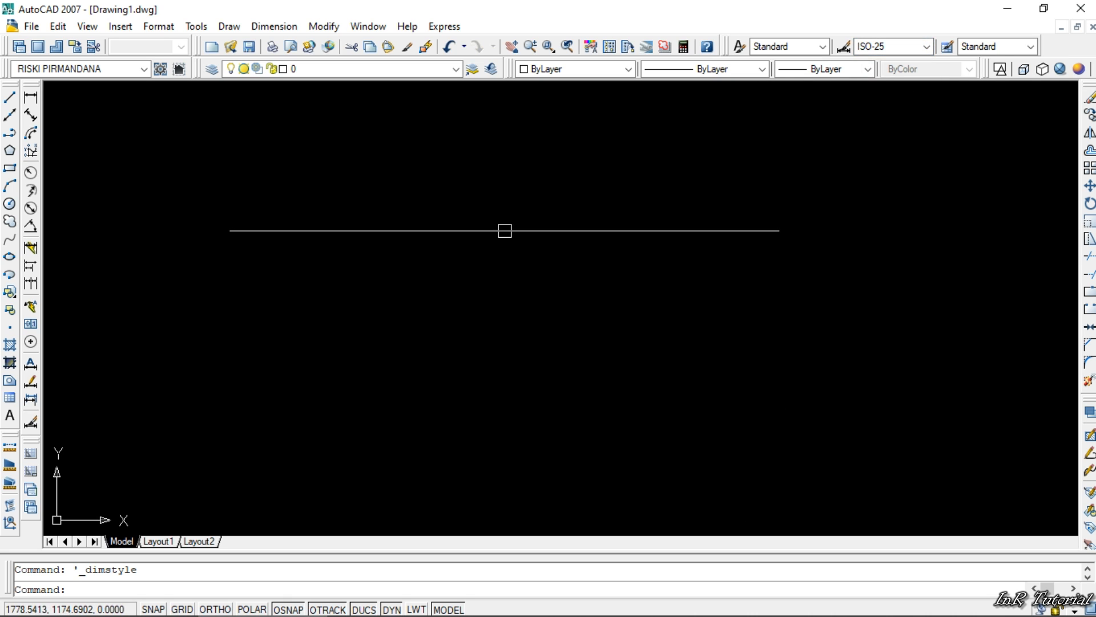
- Create a new drawing from the acad.dwt template, reading acad.lsp only in the first drawing, and check its available dimension styles
click(31, 27)
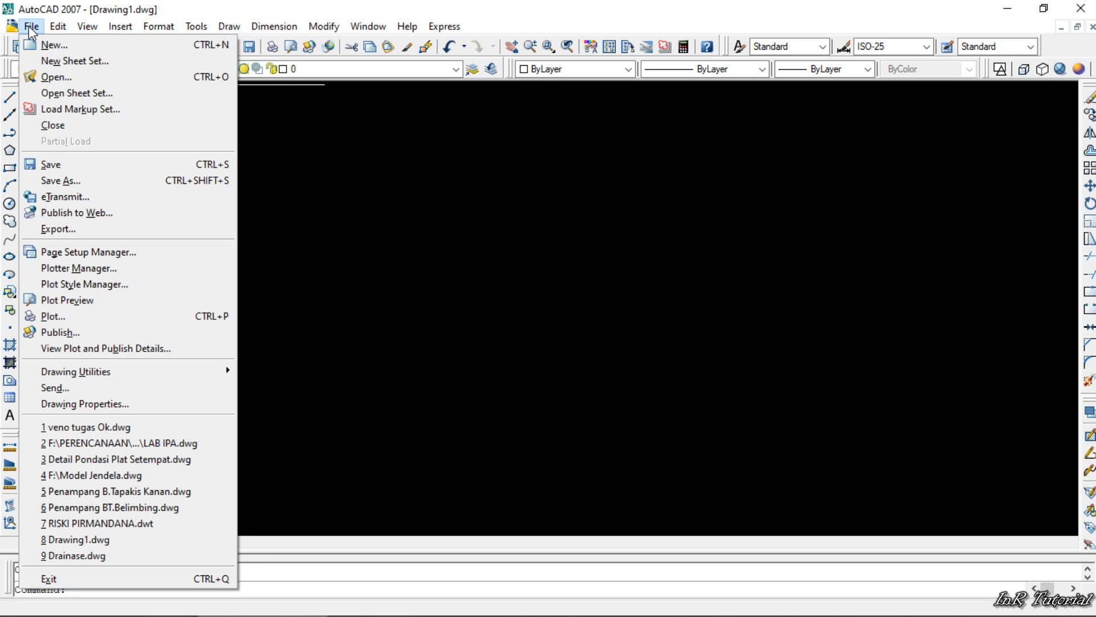
click(162, 44)
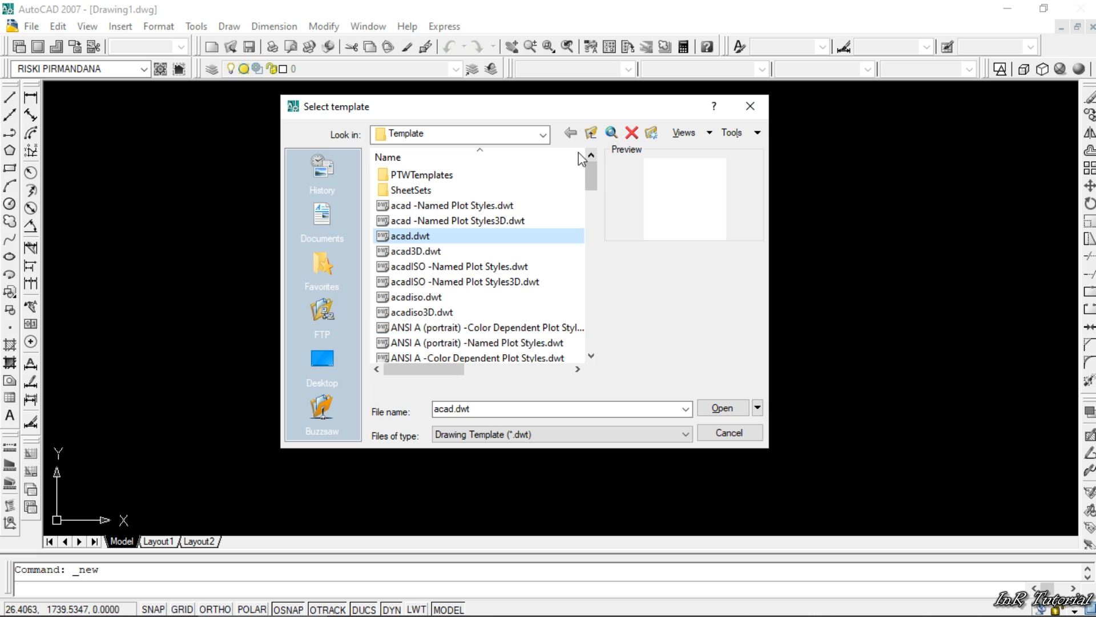
click(680, 435)
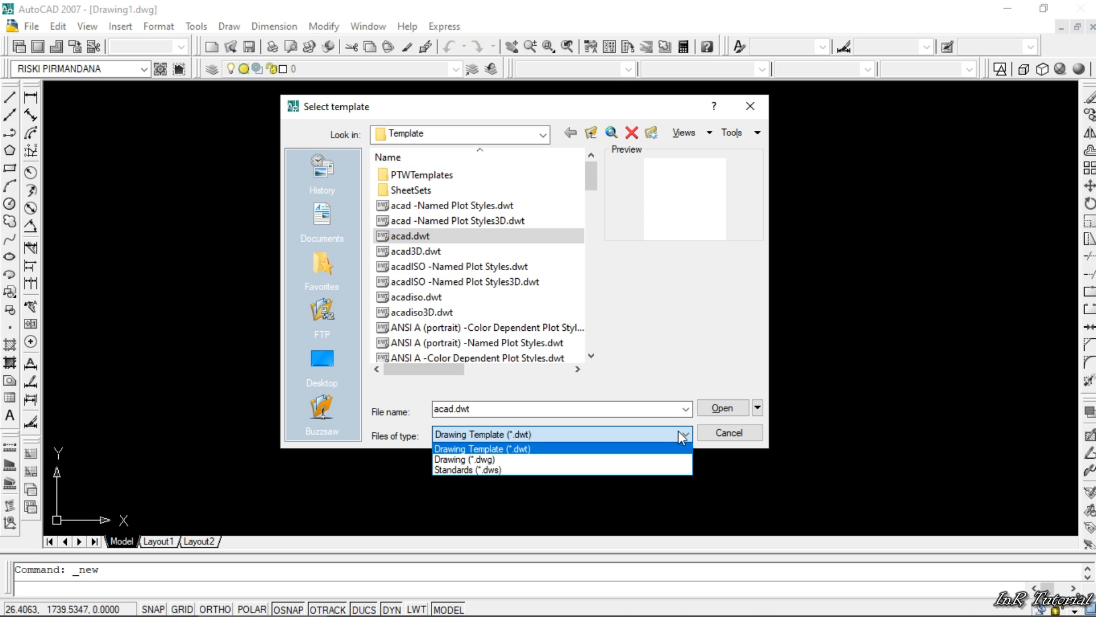
click(519, 450)
click(516, 434)
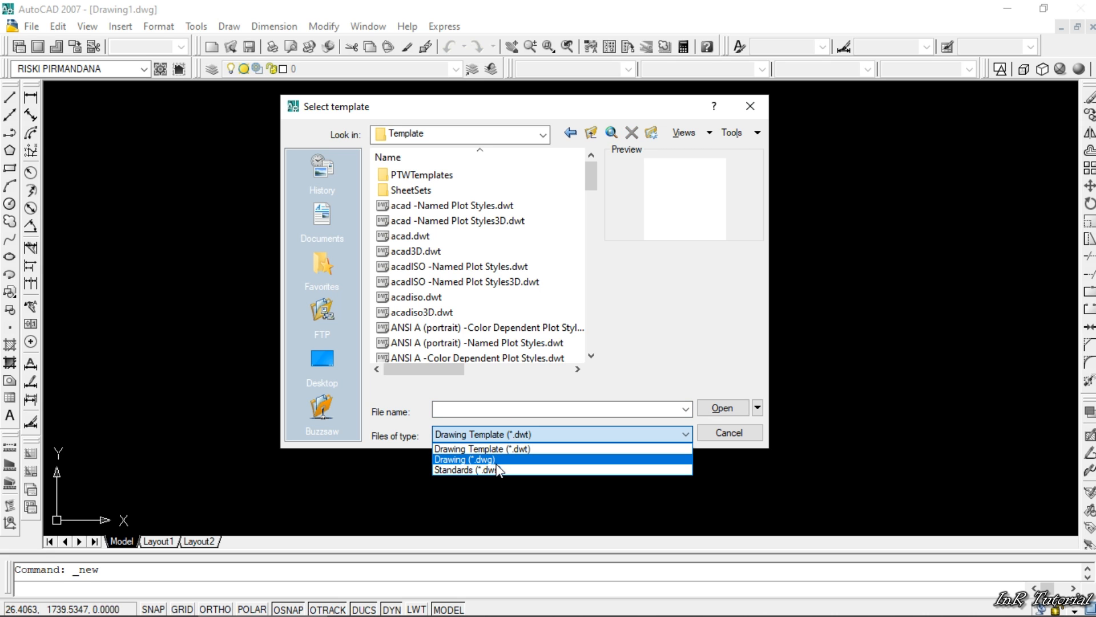
click(512, 434)
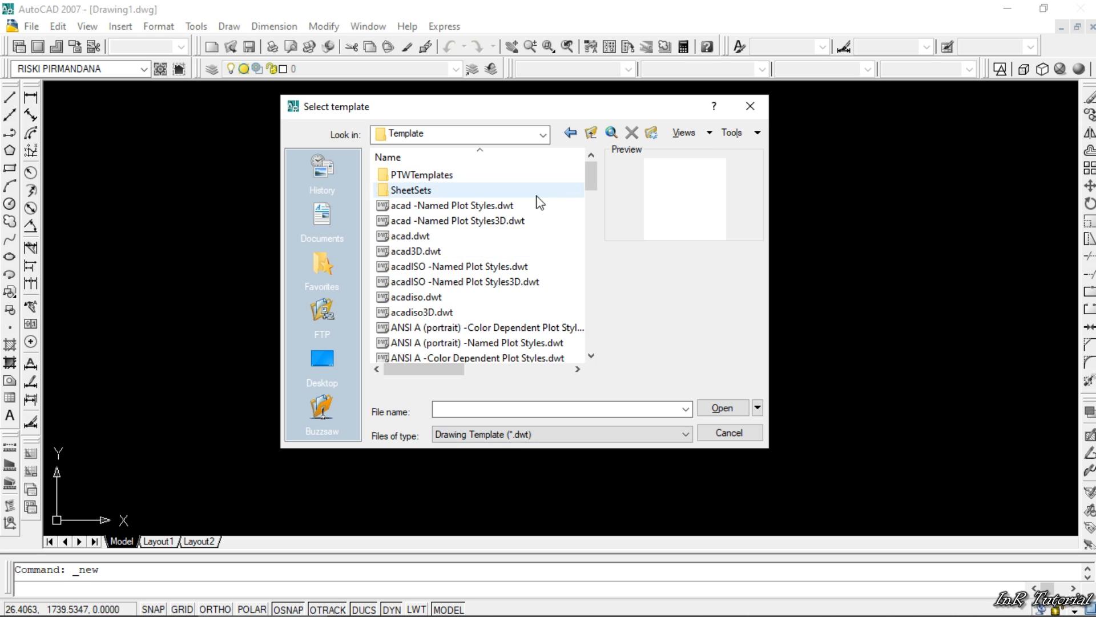
click(418, 236)
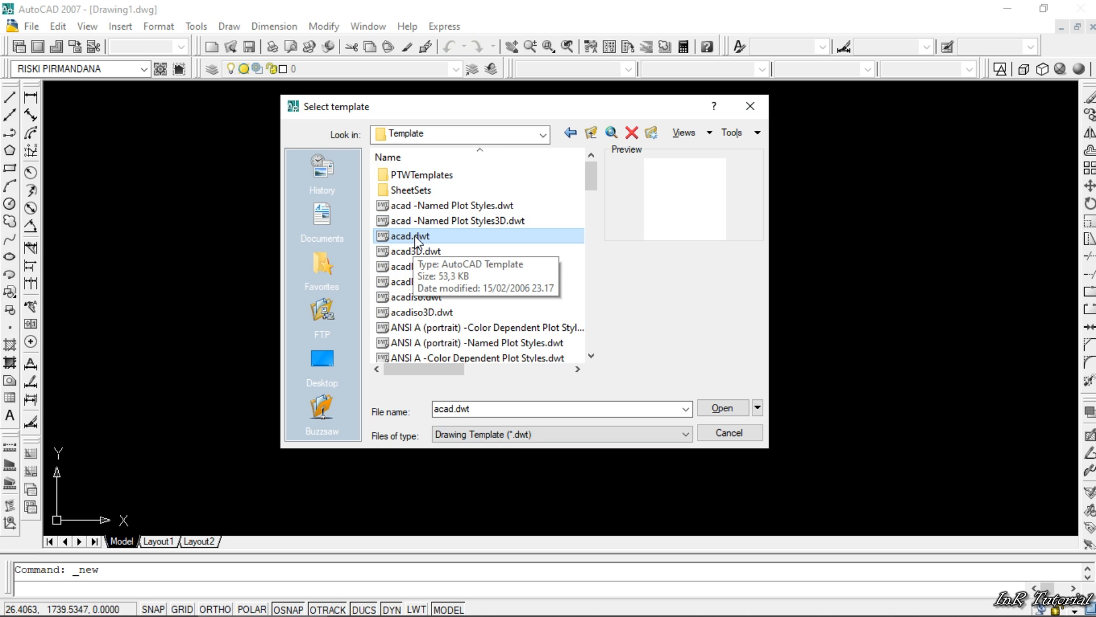
click(721, 408)
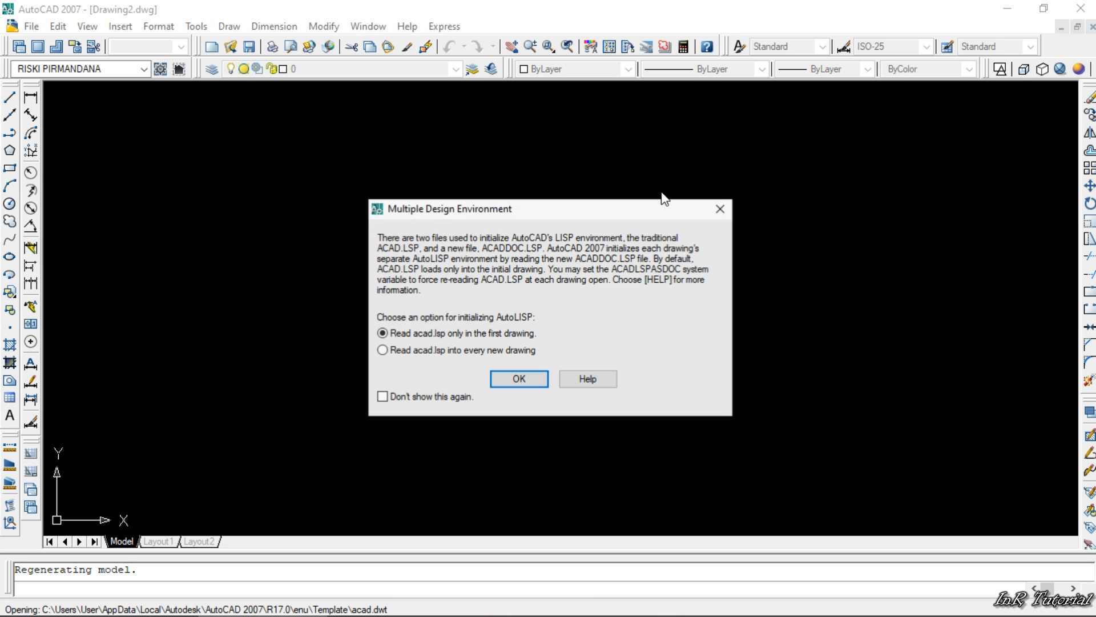
click(510, 380)
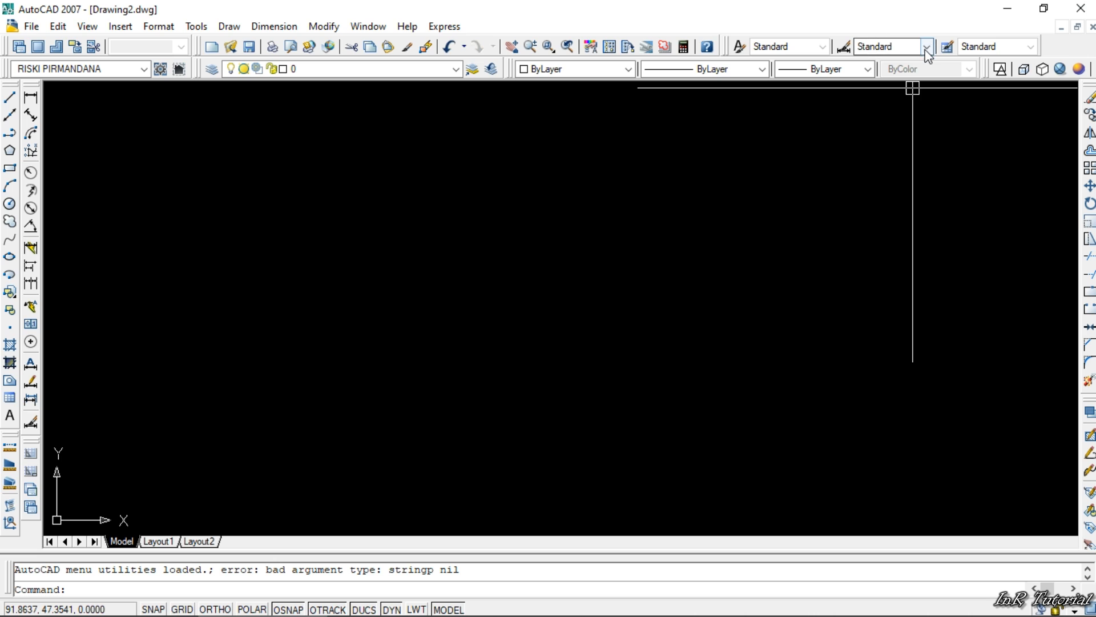
click(925, 49)
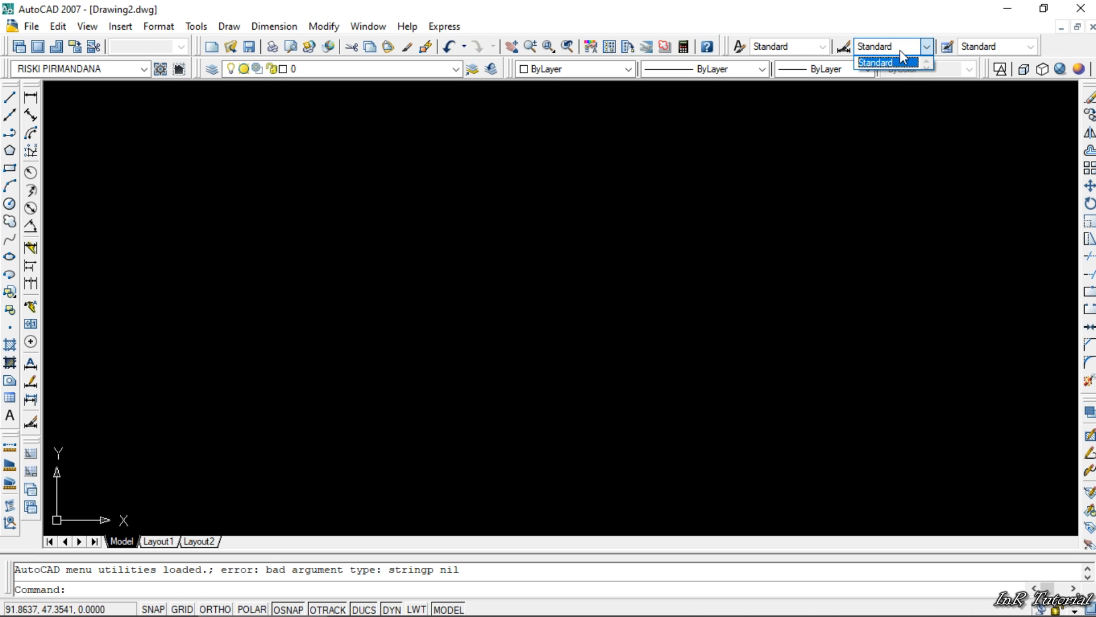
click(927, 47)
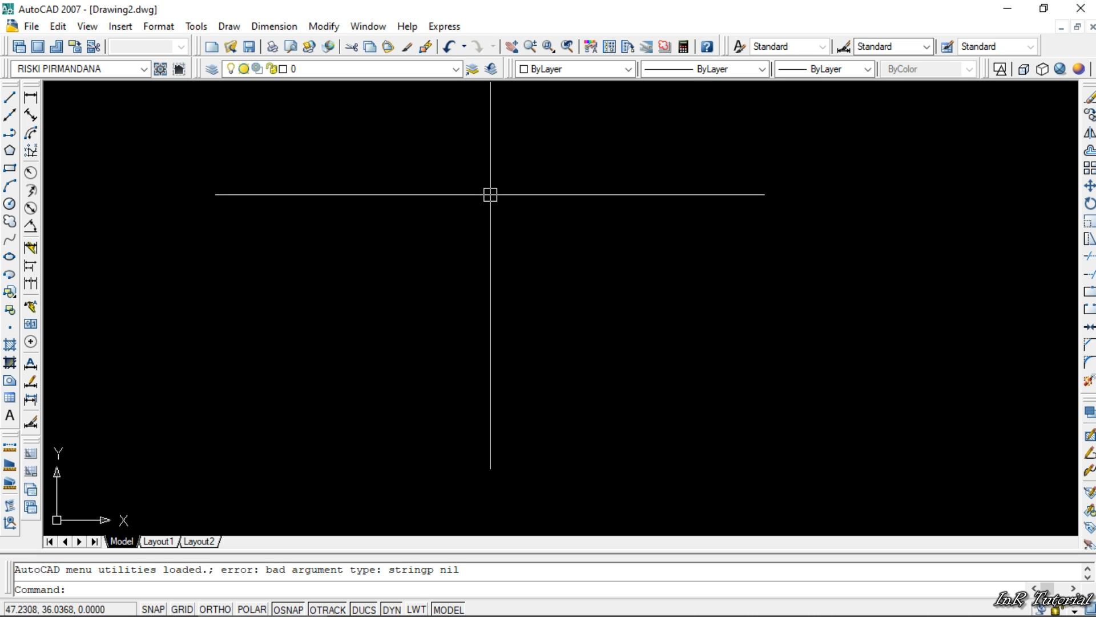
- Open the drawing units settings with the UNITS command and set the insertion scale to Meters
text(un)
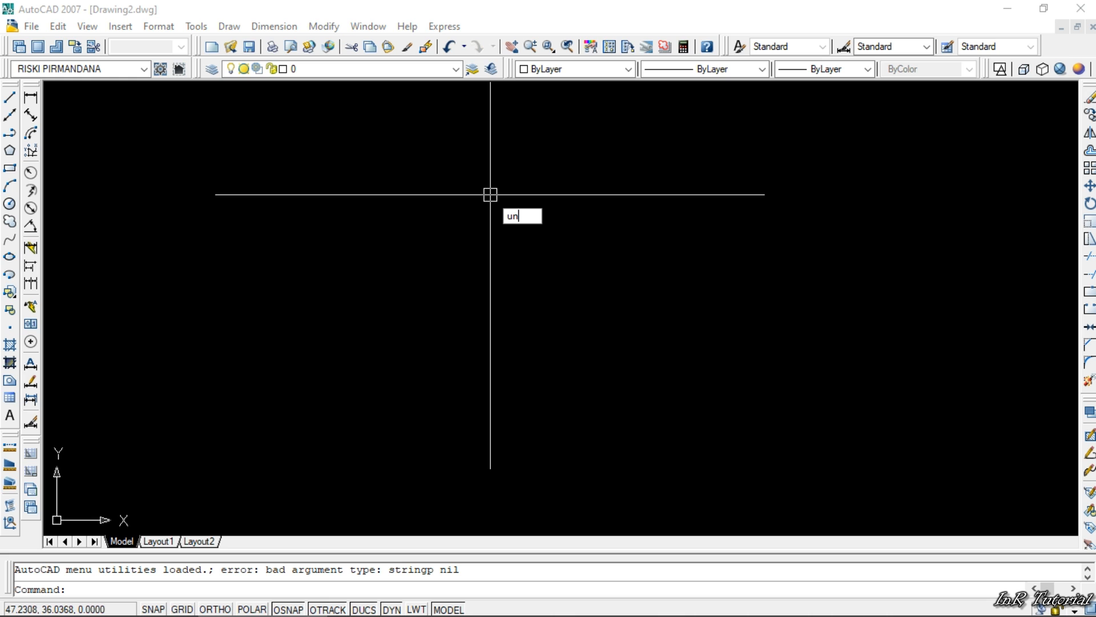
text(its)
key(Return)
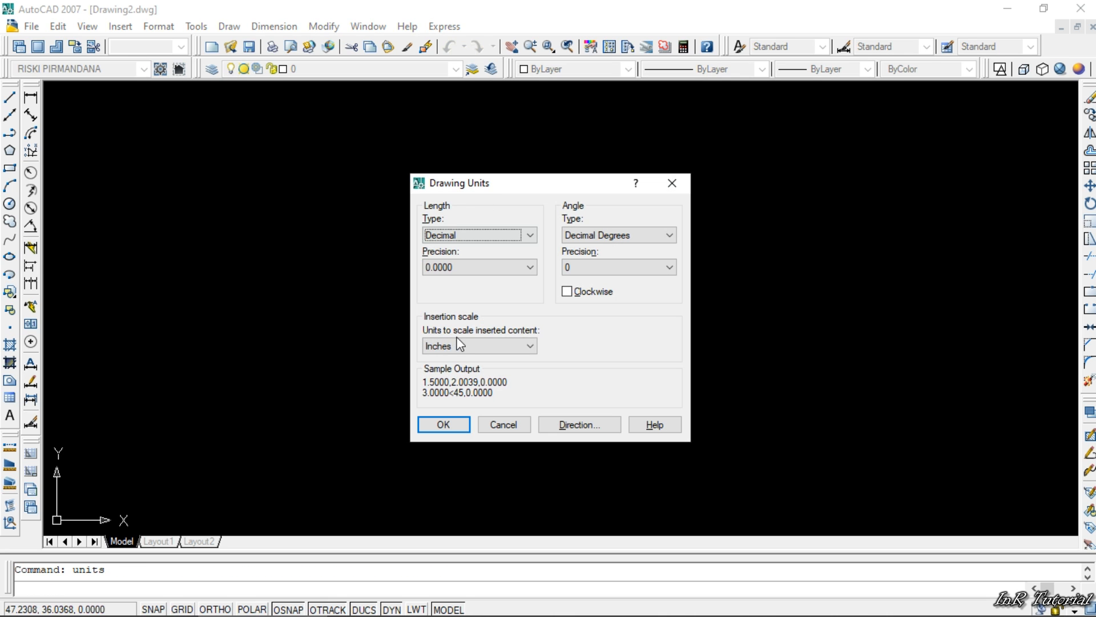
mouse_move(494, 190)
mouse_down()
mouse_move(427, 173)
mouse_move(375, 142)
mouse_up()
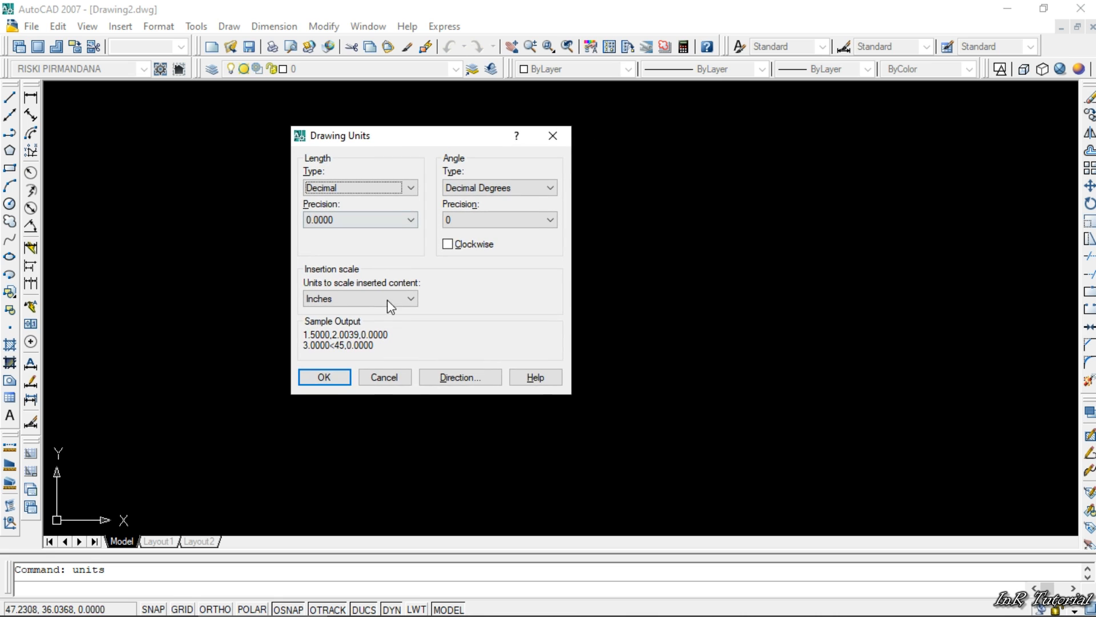
click(388, 301)
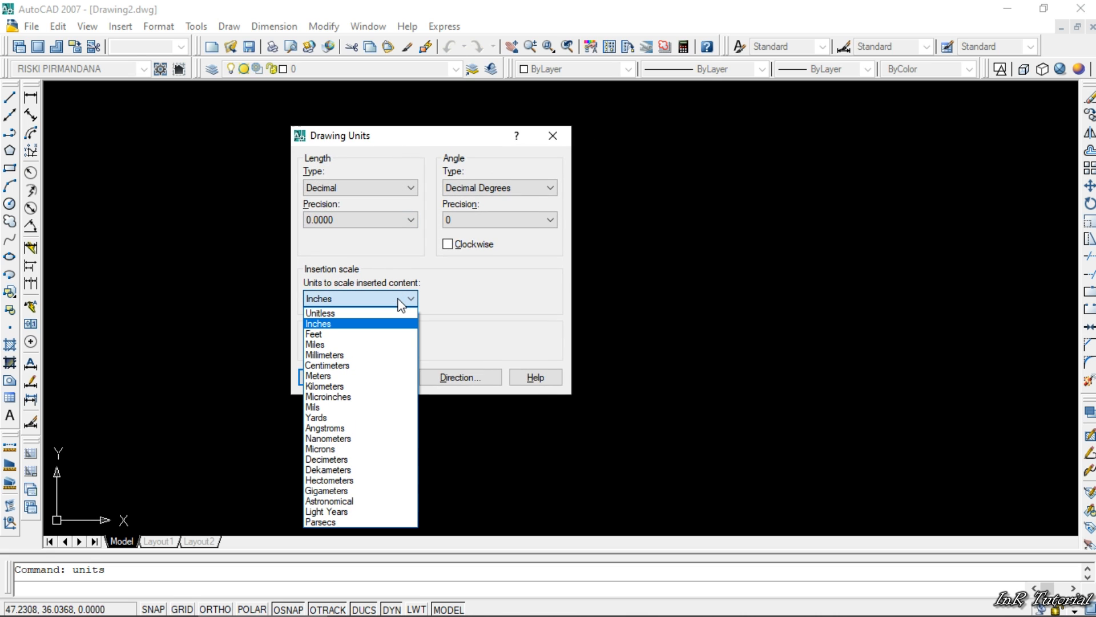
click(361, 377)
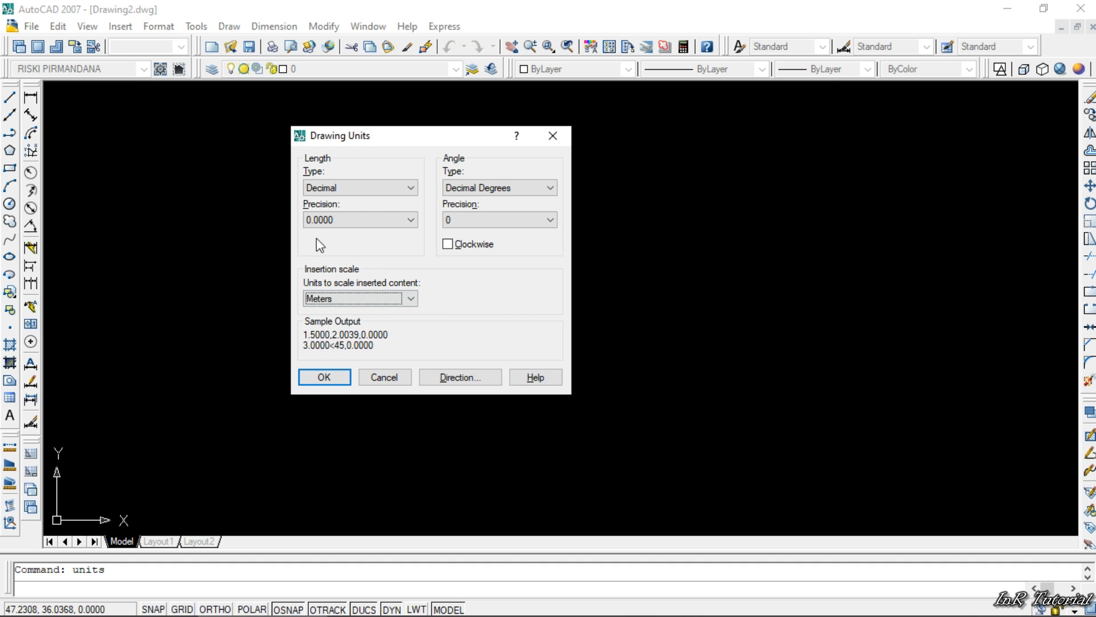
- Try the Engineering and Architectural length types and look at their precision options
click(355, 188)
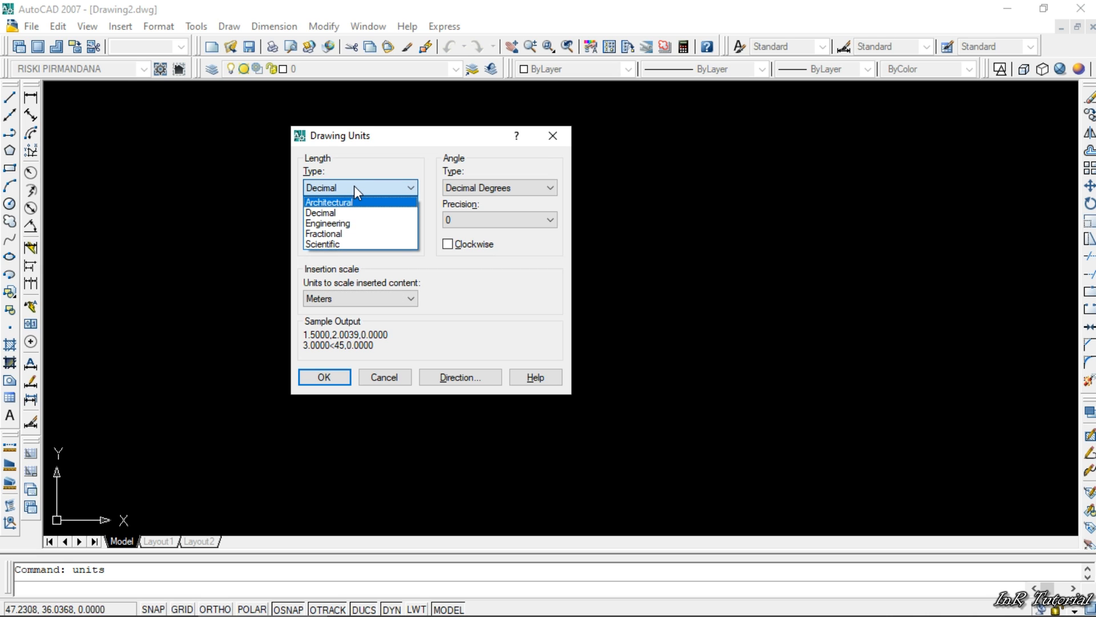
click(335, 223)
click(350, 220)
click(355, 220)
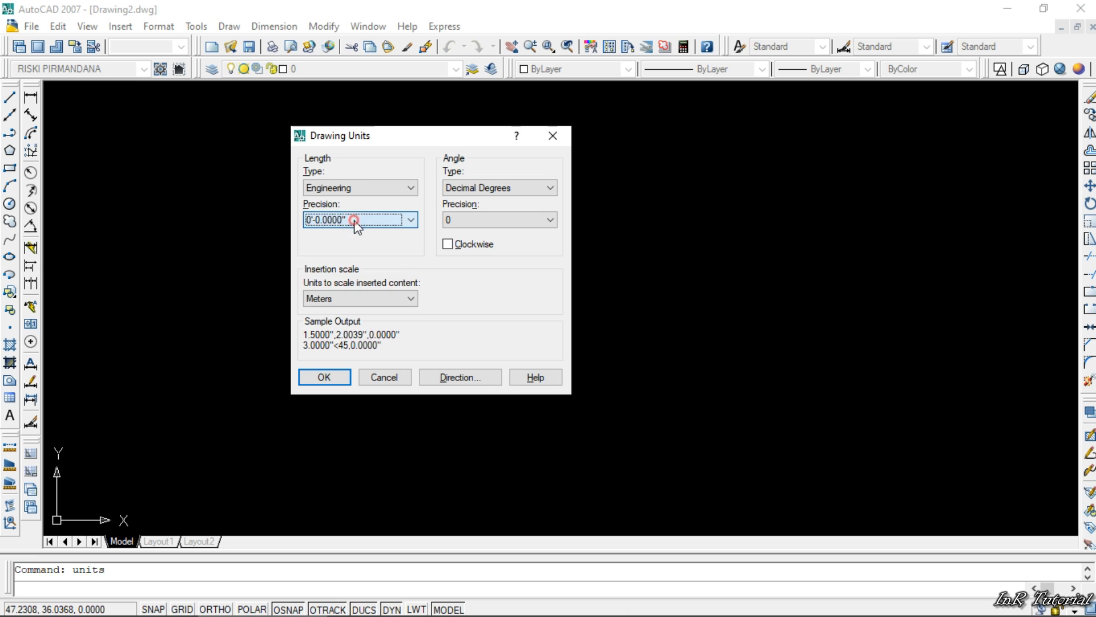
click(357, 192)
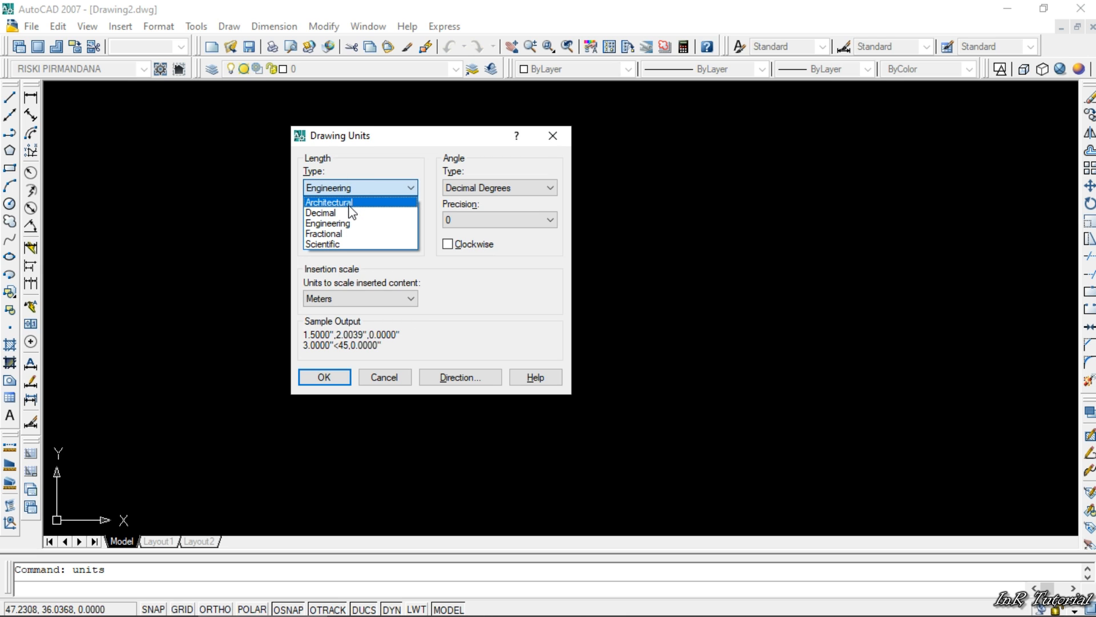
click(350, 205)
click(350, 222)
click(352, 226)
- Set the length type to Decimal with 0.0000 precision and accept the drawing units
click(358, 190)
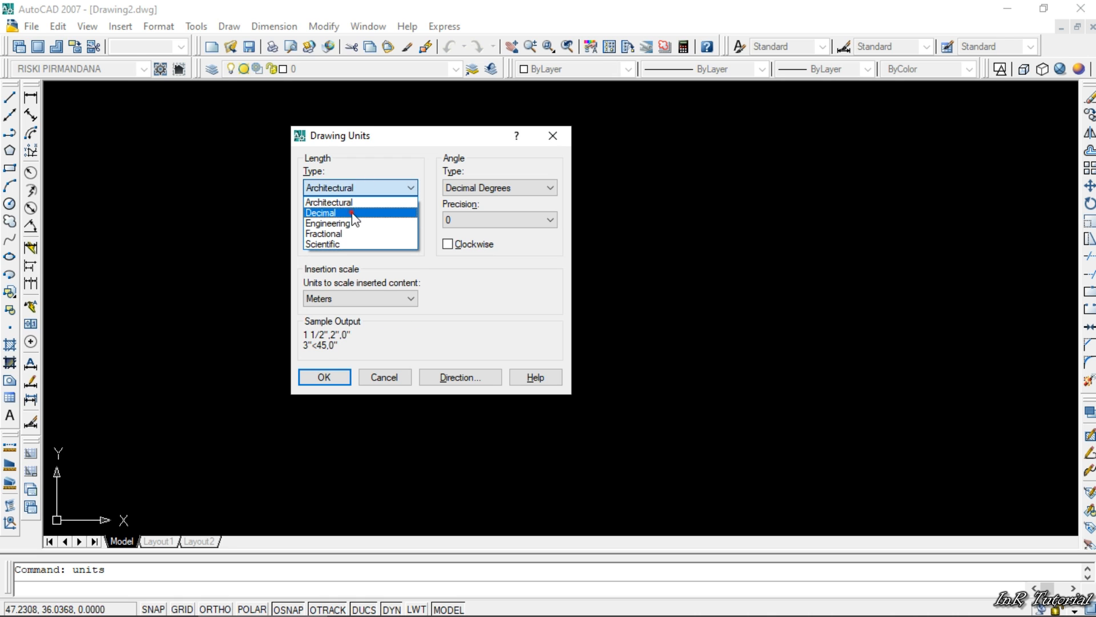
click(355, 211)
click(368, 221)
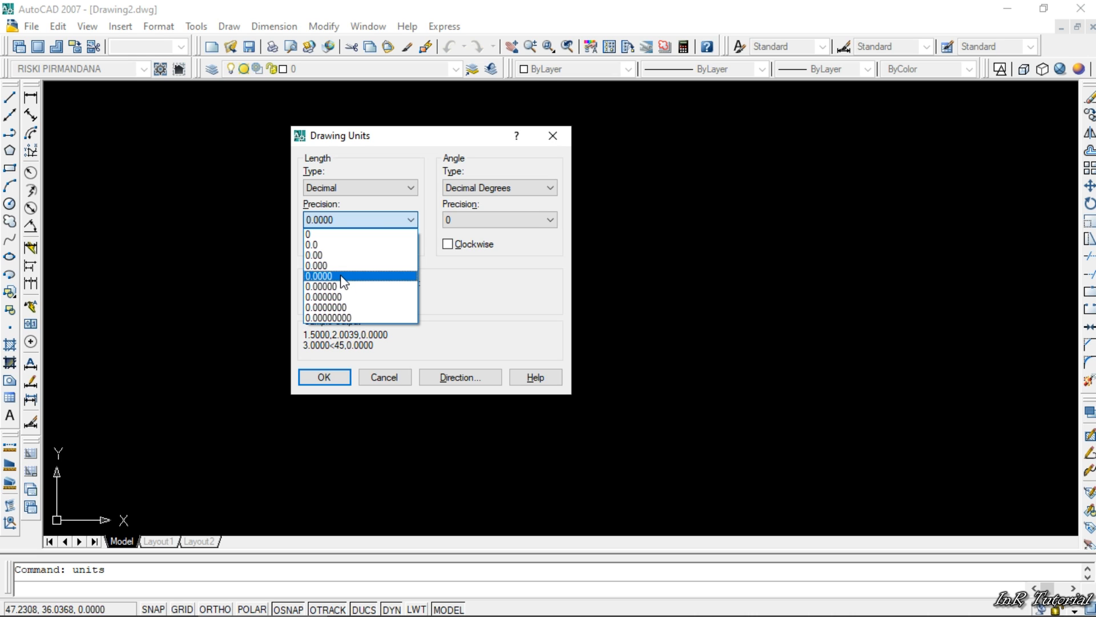
click(369, 221)
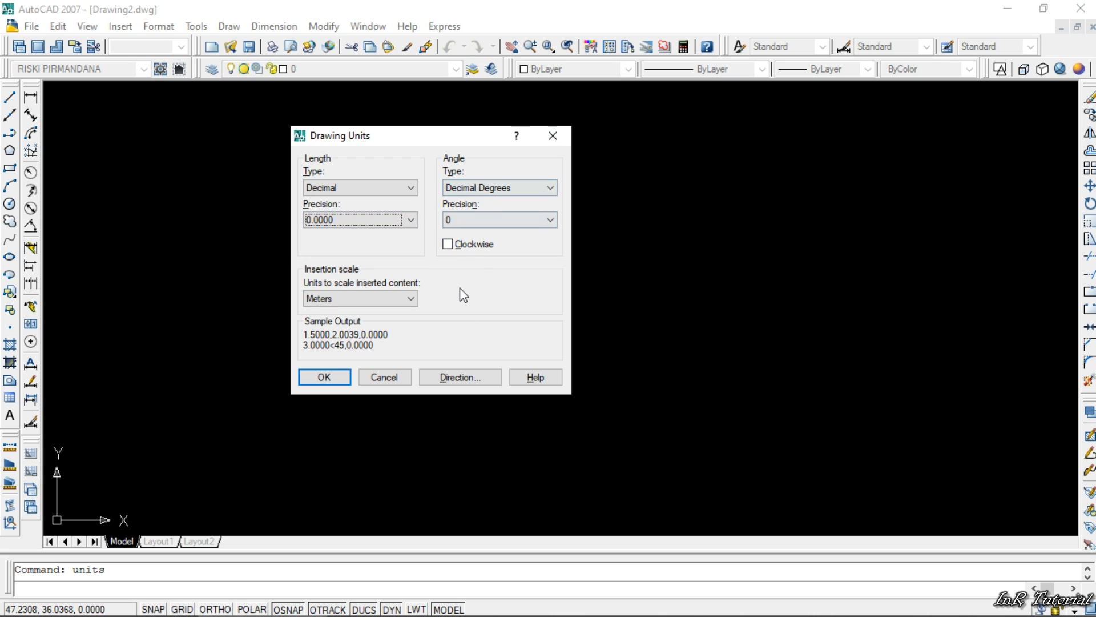
click(323, 372)
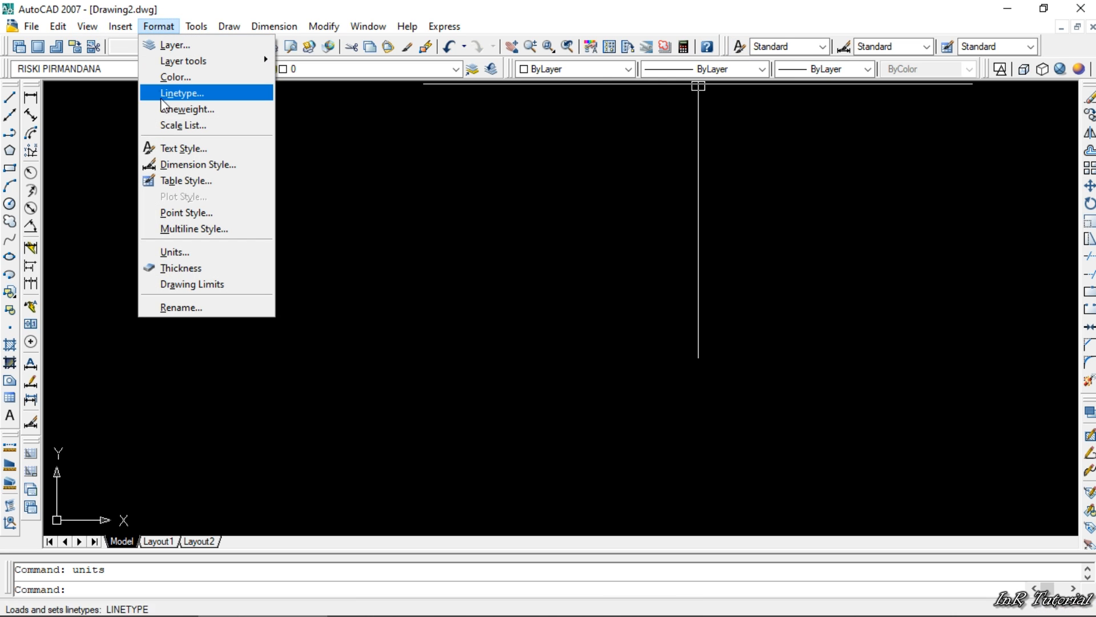
- Open the text style settings and create a new text style named R_01
click(179, 148)
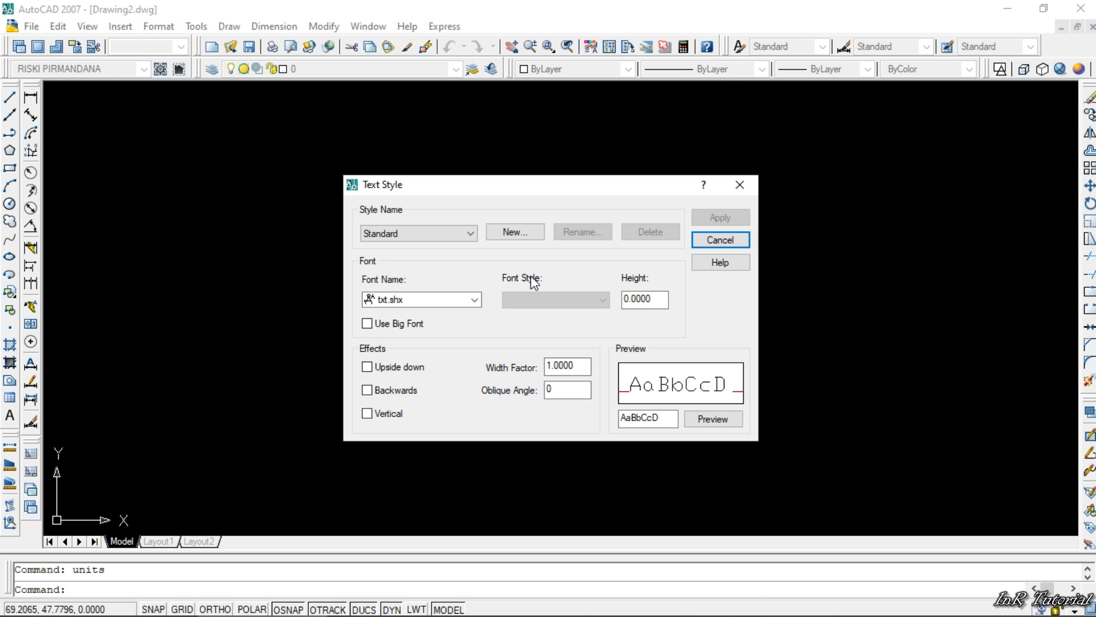
drag(486, 187, 406, 150)
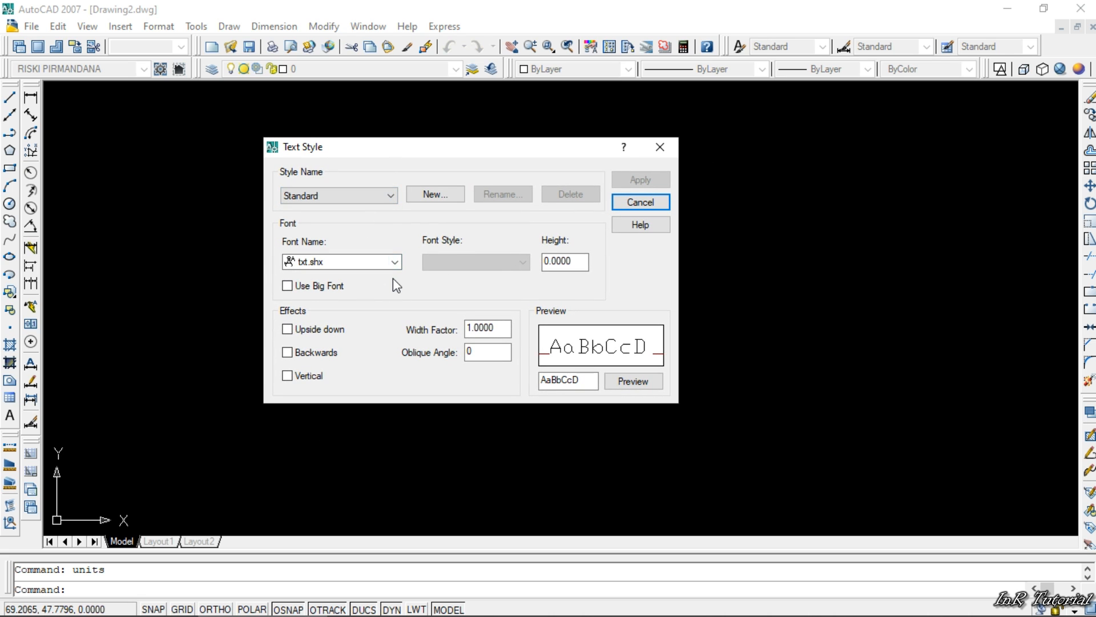
click(390, 195)
click(389, 195)
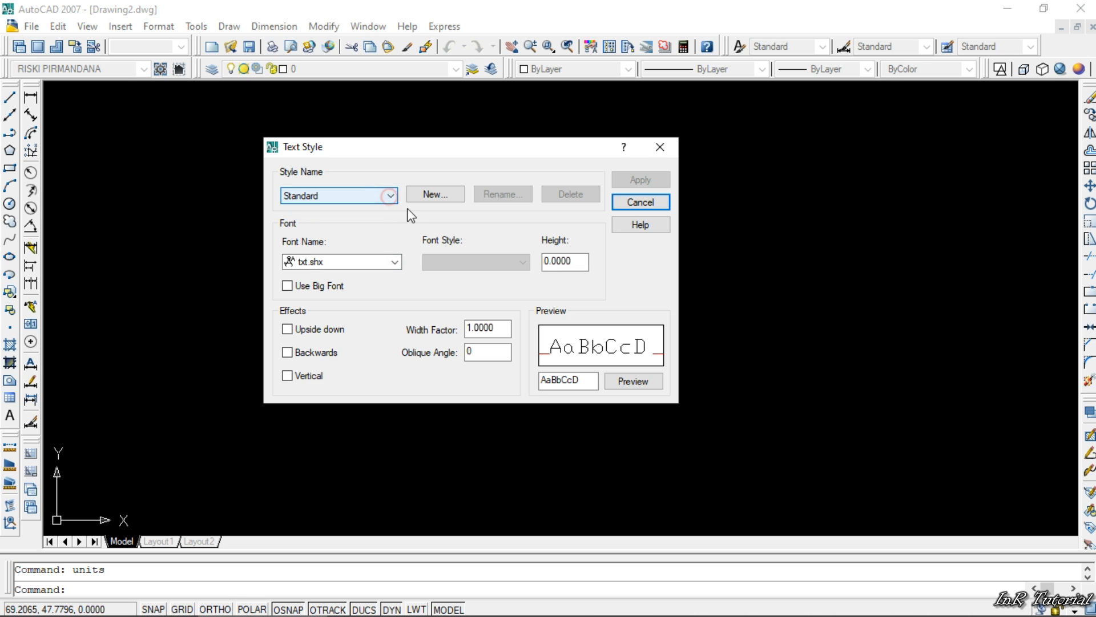
click(436, 195)
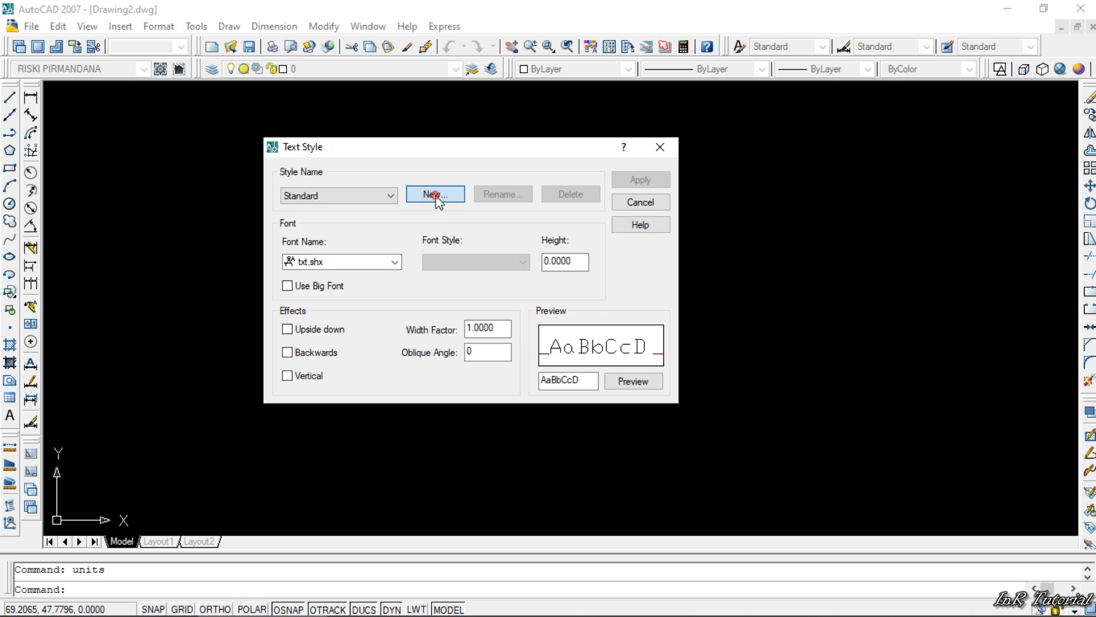
drag(439, 237, 421, 245)
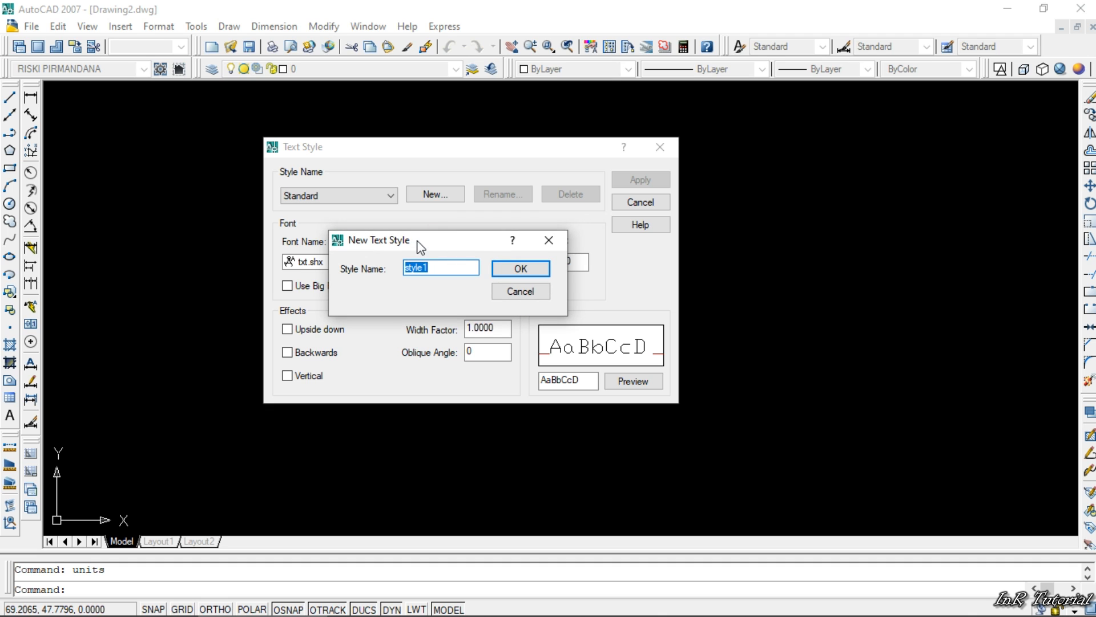
text(R_01)
click(536, 269)
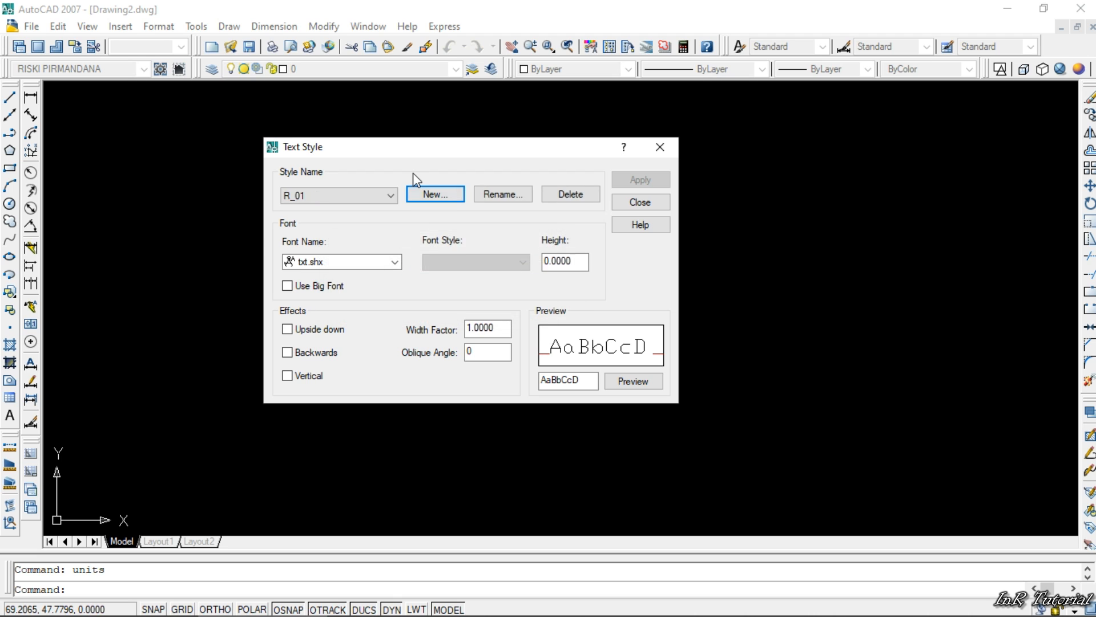
- Set the R_01 text style's font to Arial Narrow with the Regular font style and apply it
click(394, 261)
scroll(358, 309, up, 8)
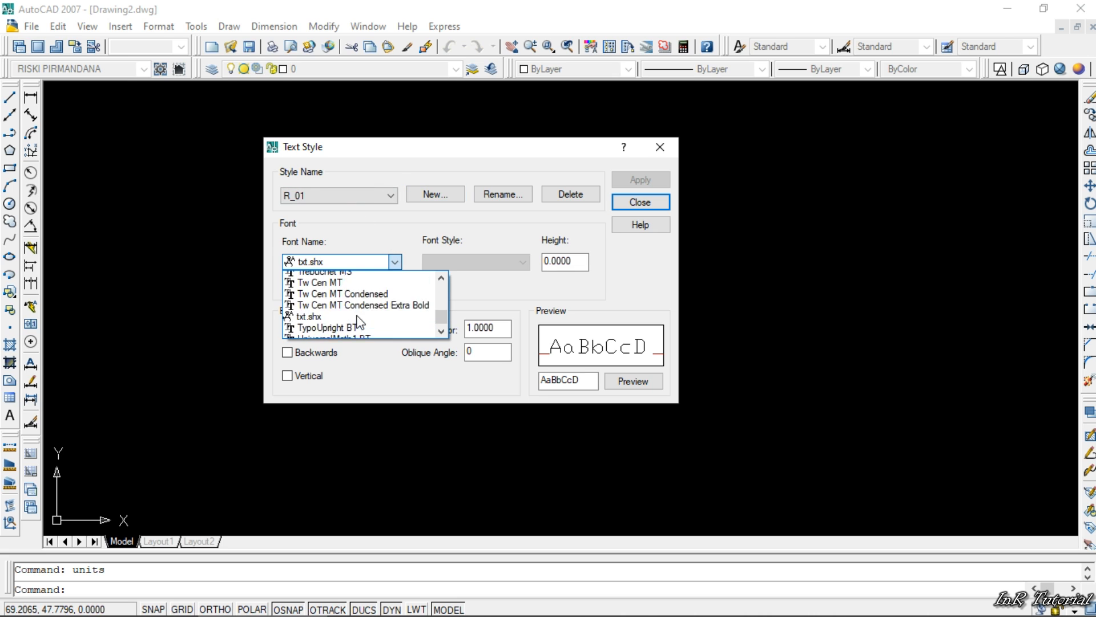
key(Home)
scroll(356, 300, down, 2)
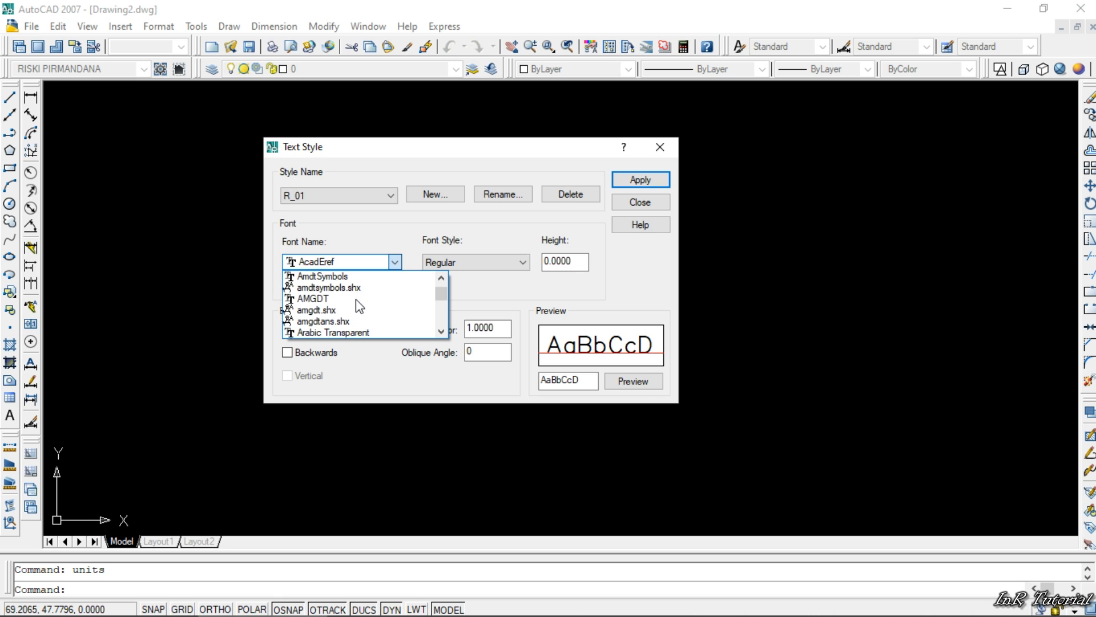
scroll(355, 299, down, 3)
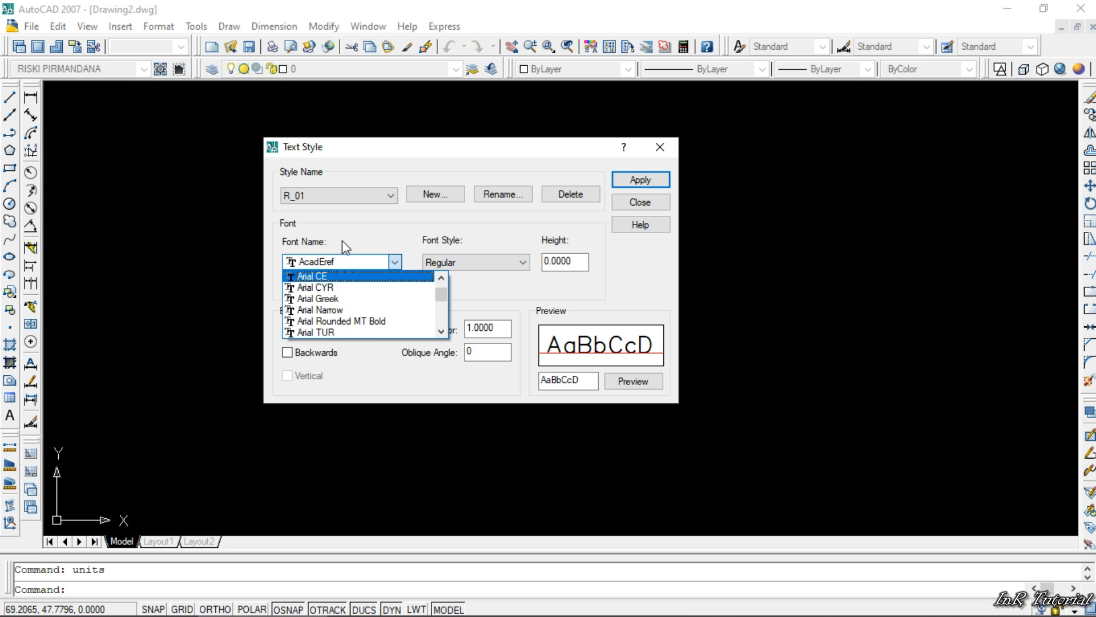
click(363, 311)
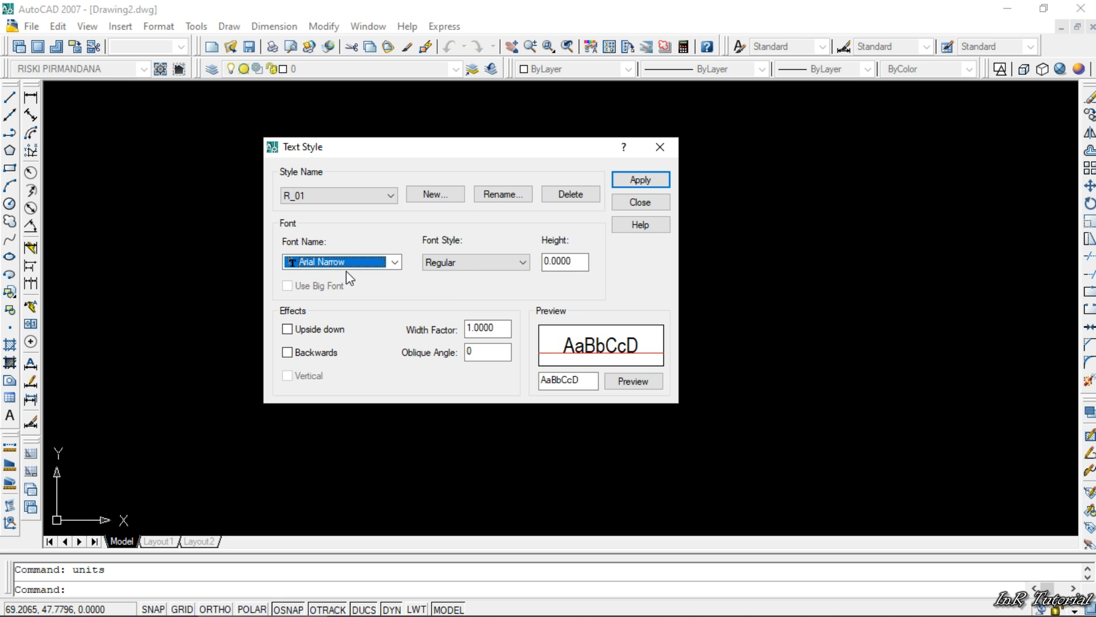
click(472, 262)
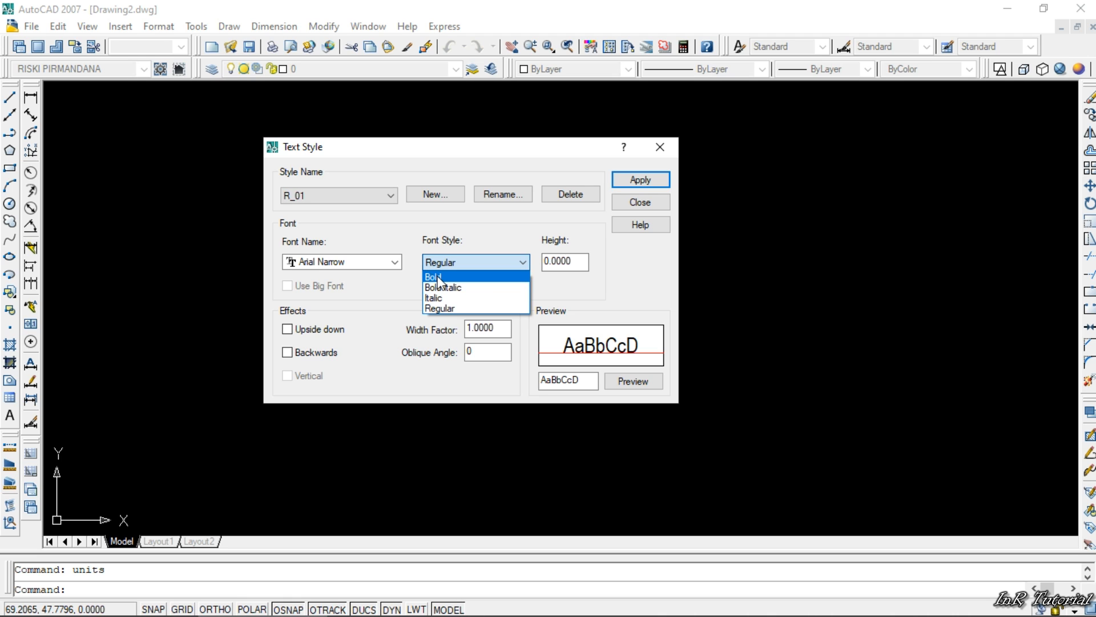
click(440, 309)
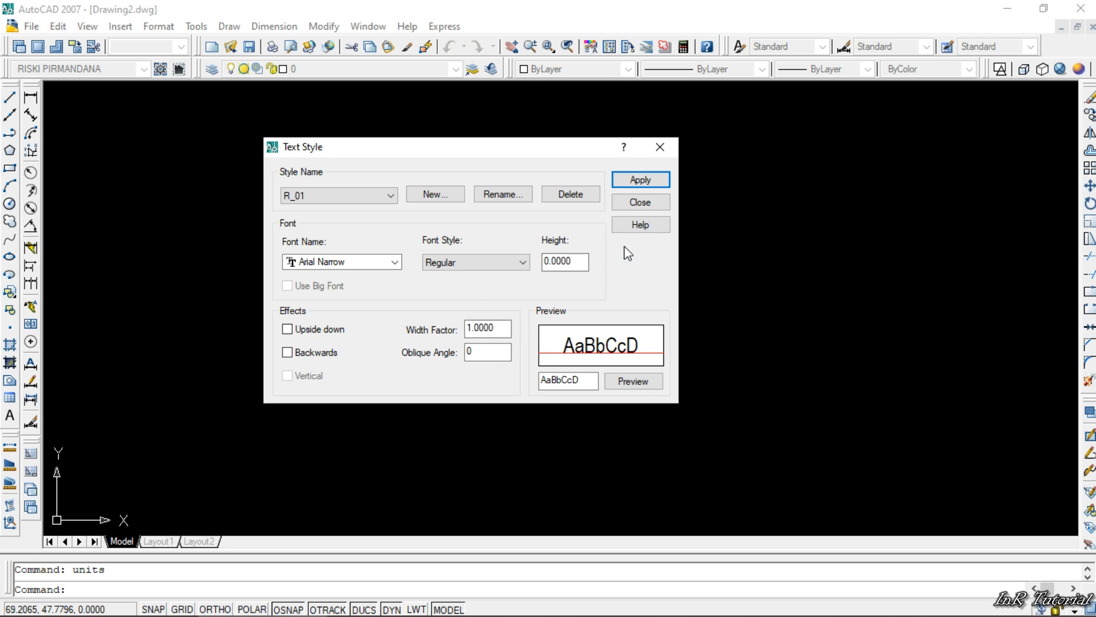
click(638, 178)
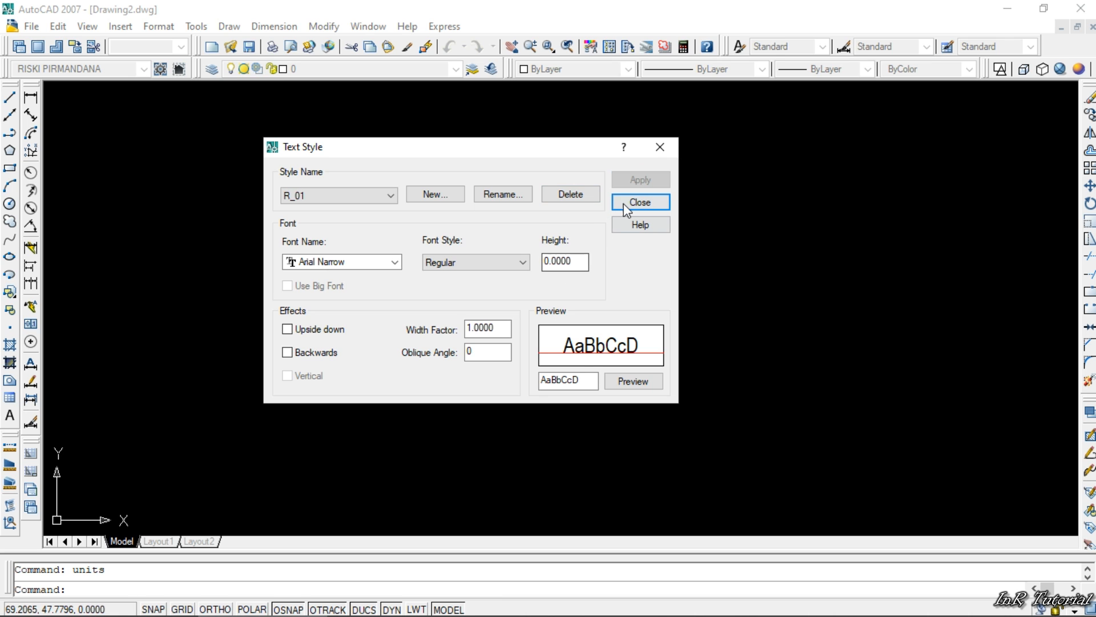
- Close the text style settings and make R_01 the current text style
click(624, 202)
click(785, 45)
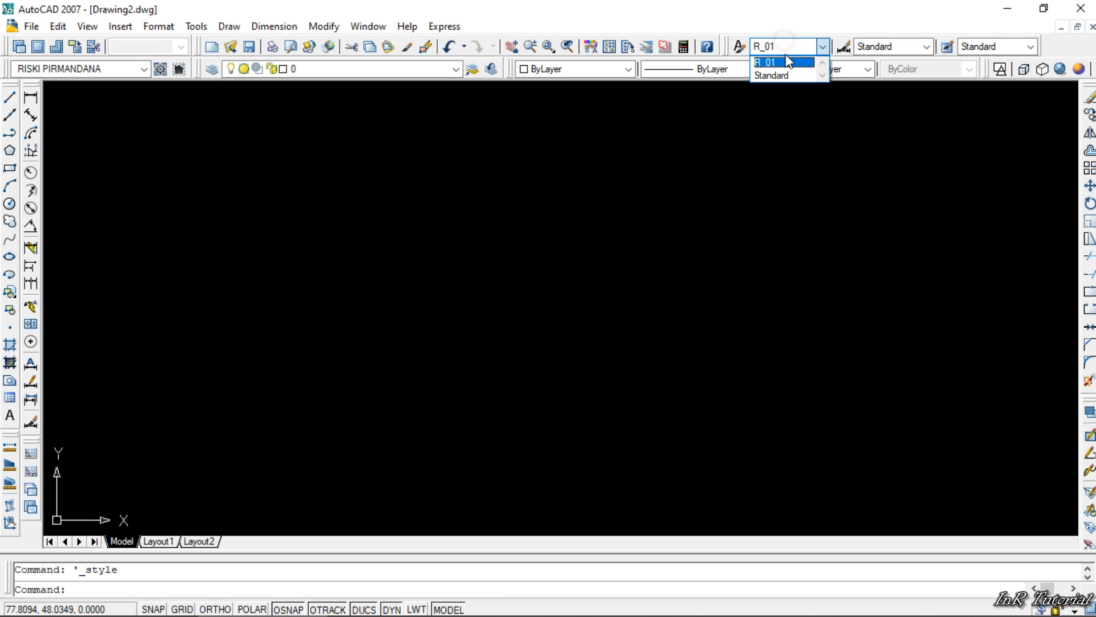
click(782, 75)
click(785, 46)
click(781, 62)
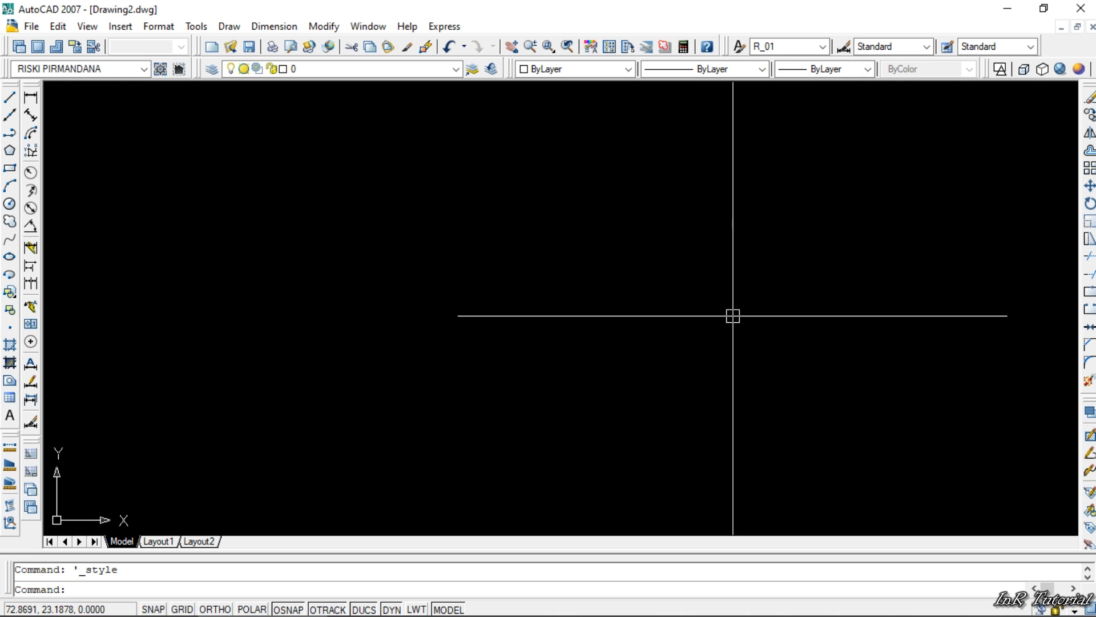
- Open the Dimension Style Manager
click(845, 48)
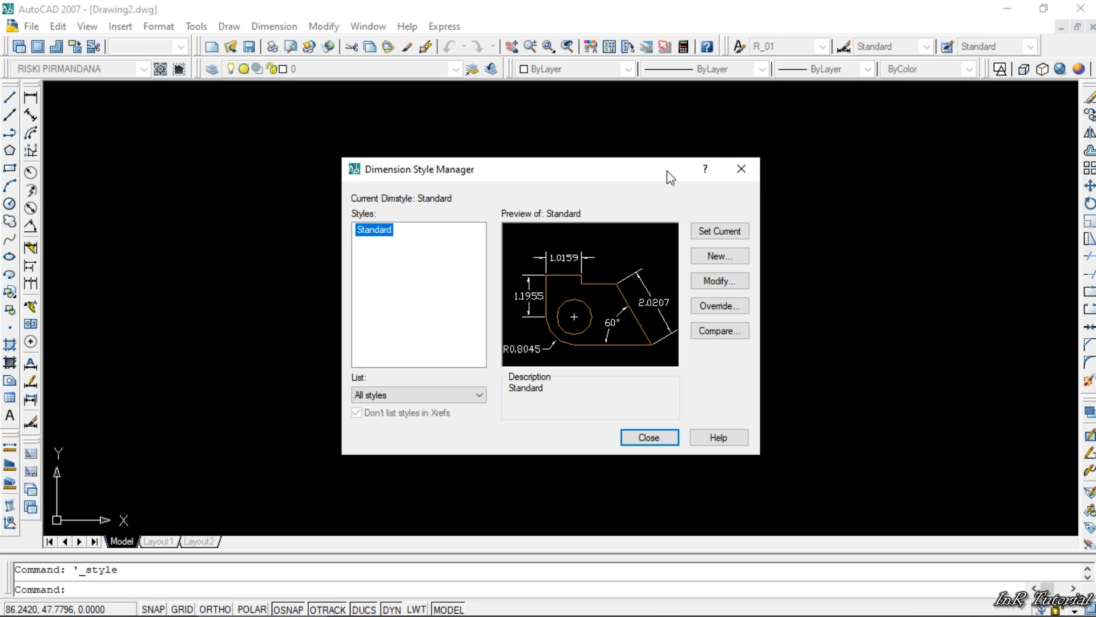
click(741, 168)
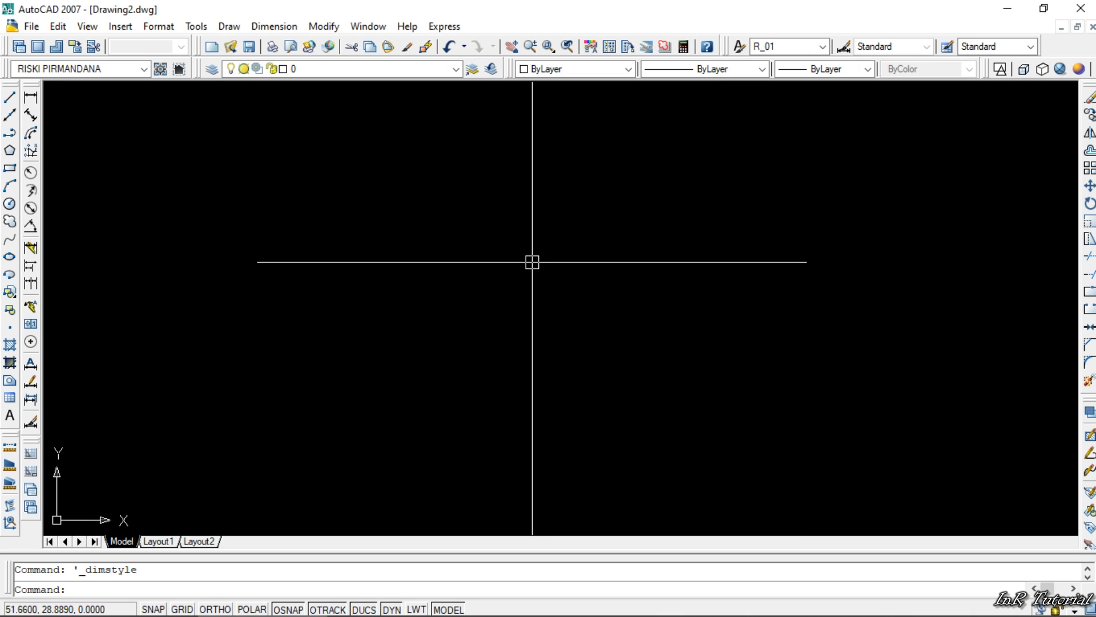
text(d)
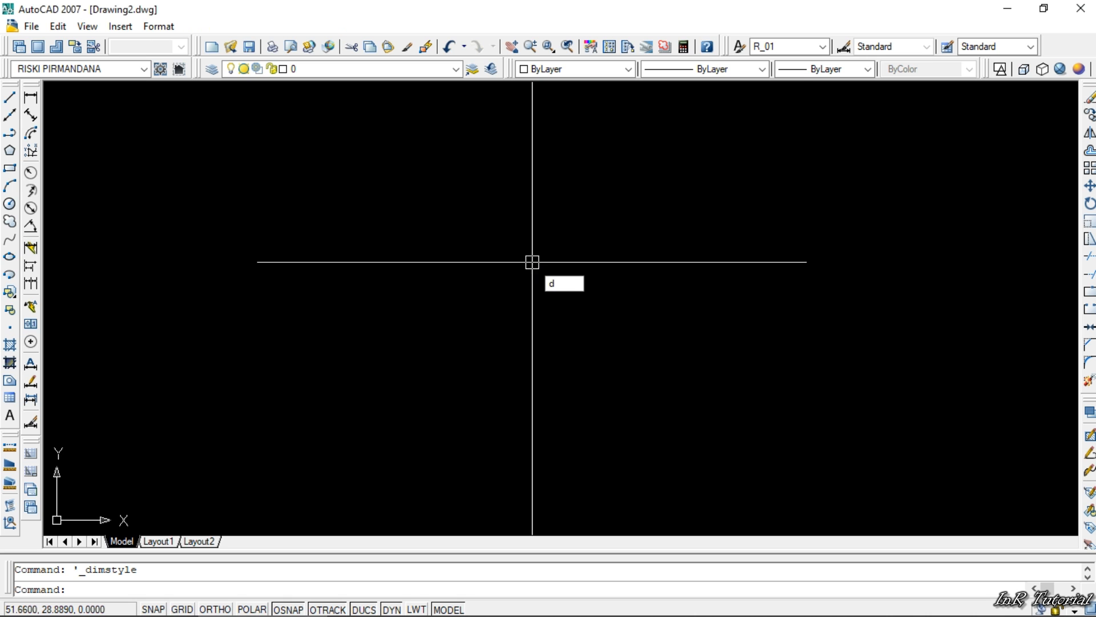
key(Return)
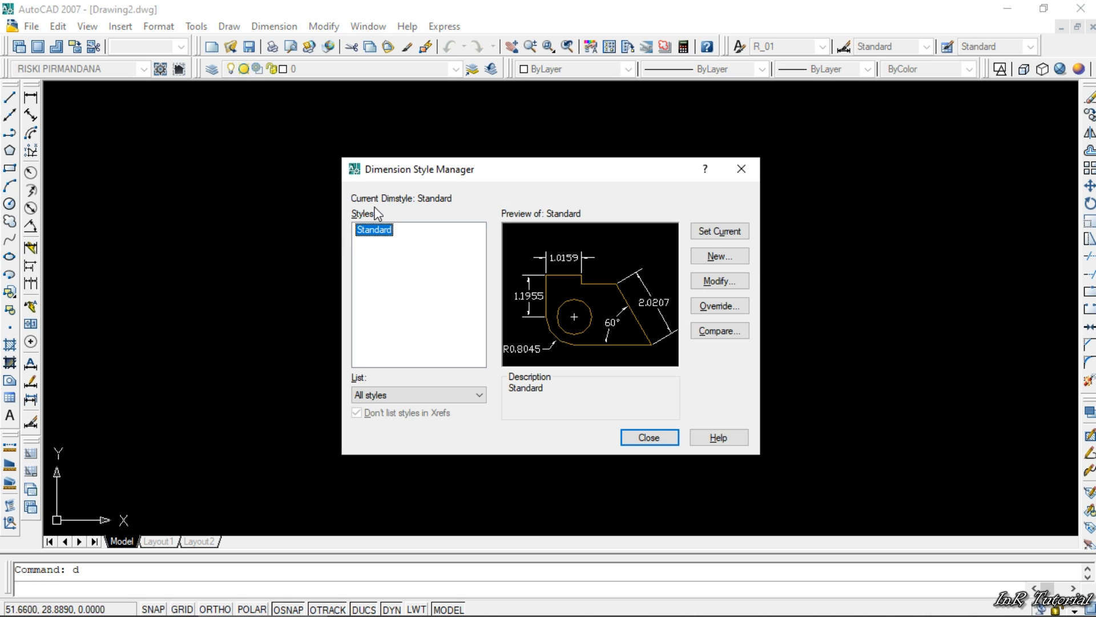
drag(423, 176, 407, 155)
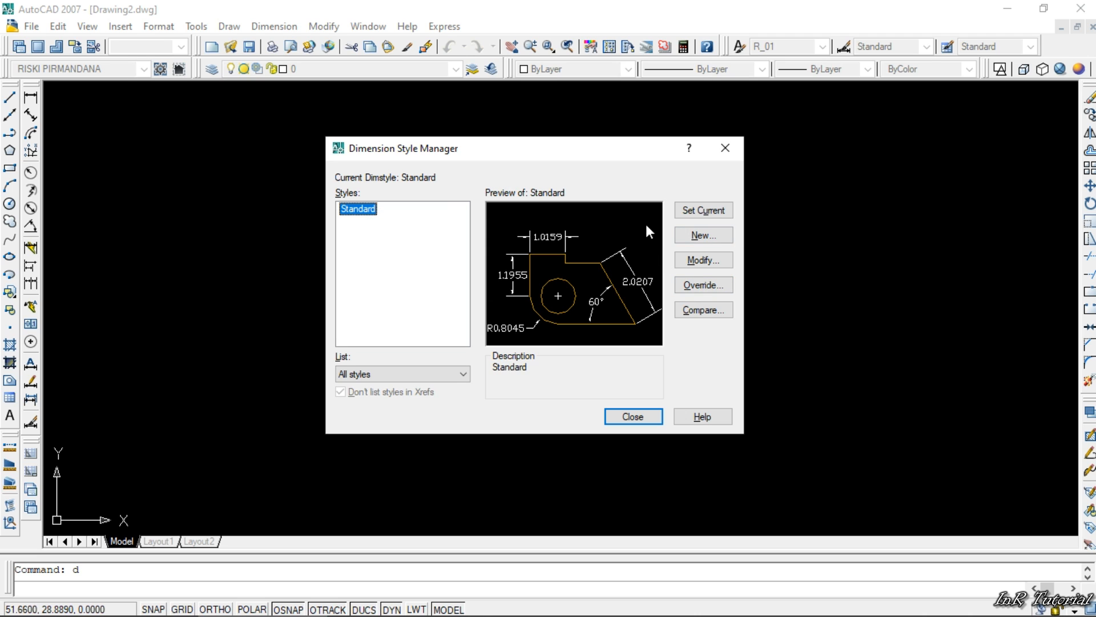
click(693, 258)
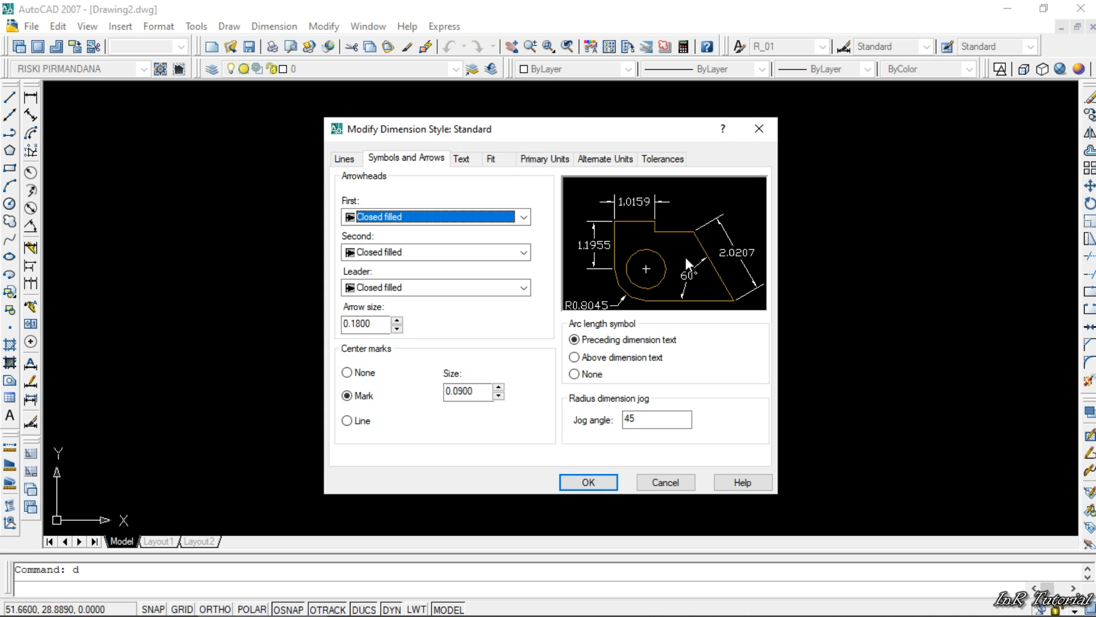
drag(546, 129, 314, 110)
click(514, 105)
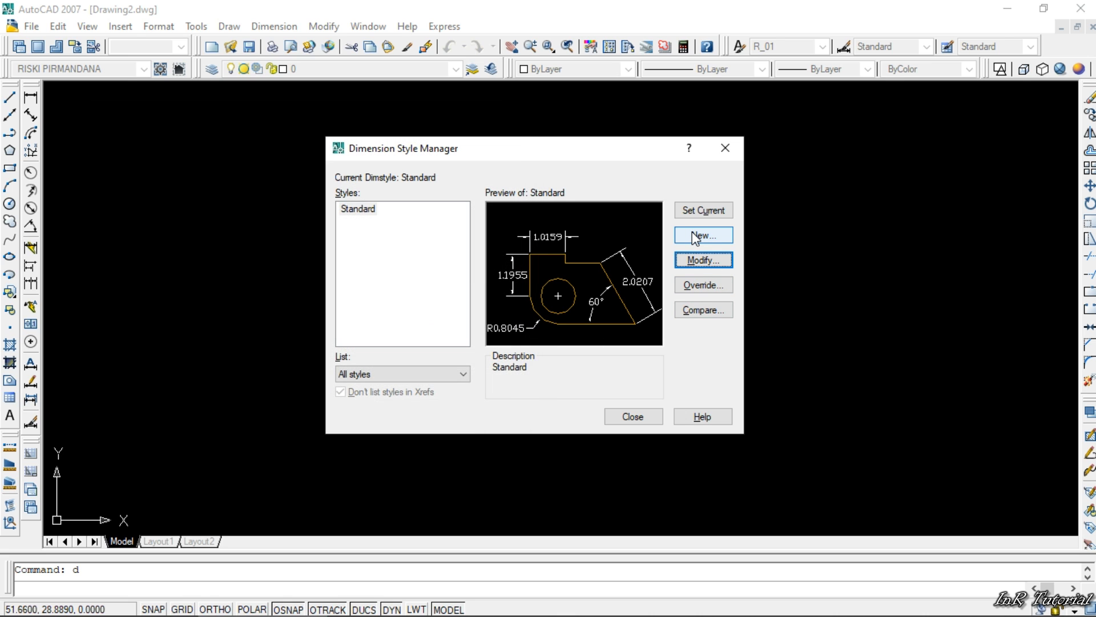
- Create a new dimension style named R_100, starting with Standard and used for all dimensions, and continue to its settings
click(726, 236)
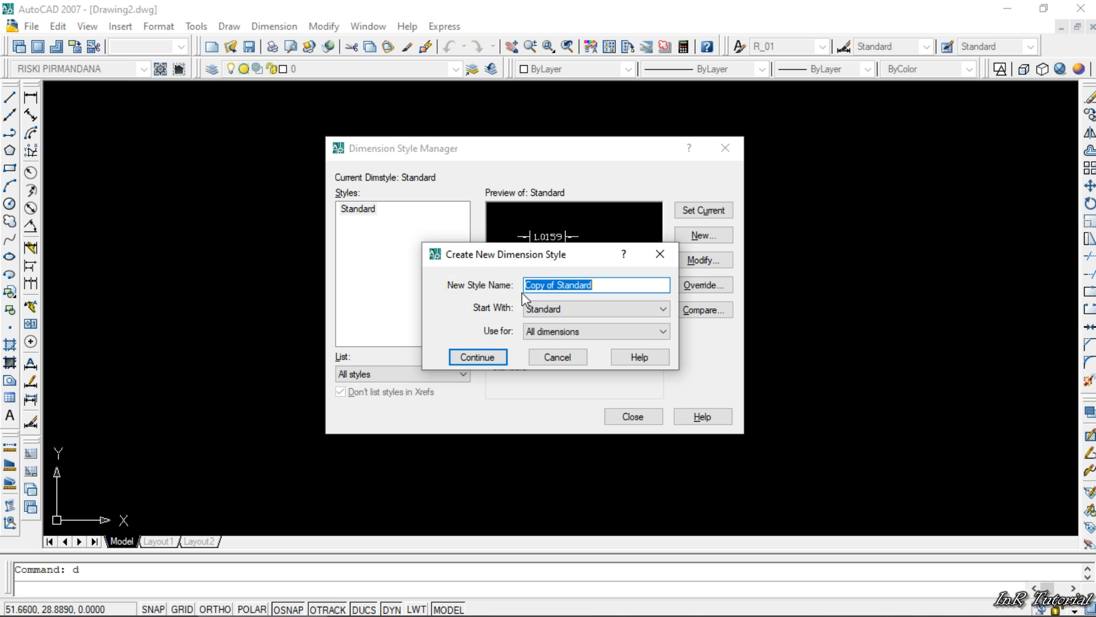
drag(546, 256, 439, 226)
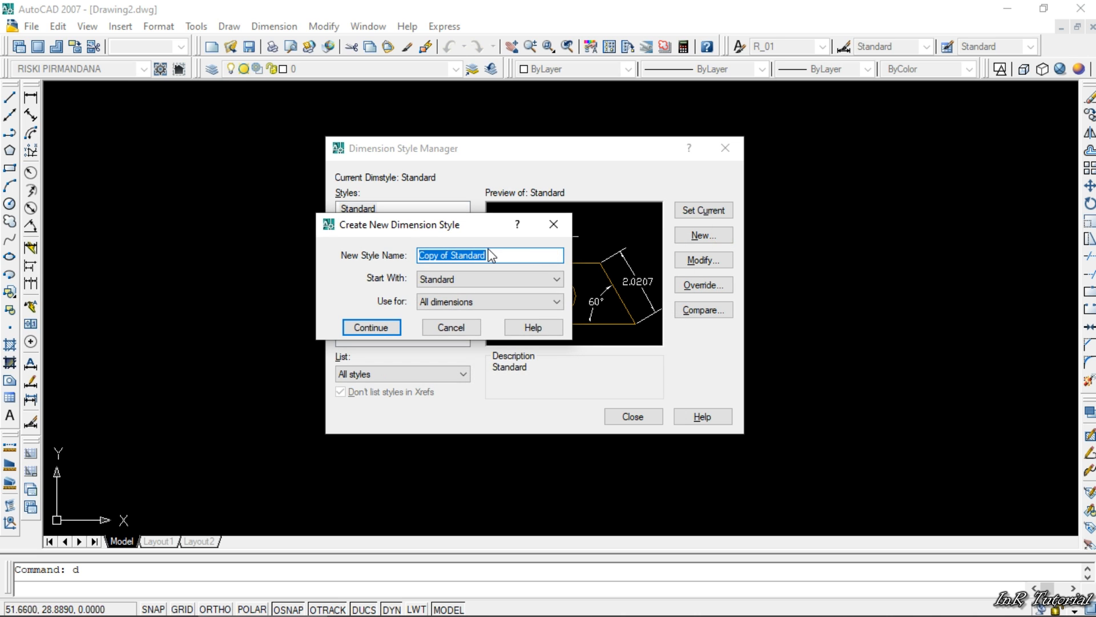
text(R)
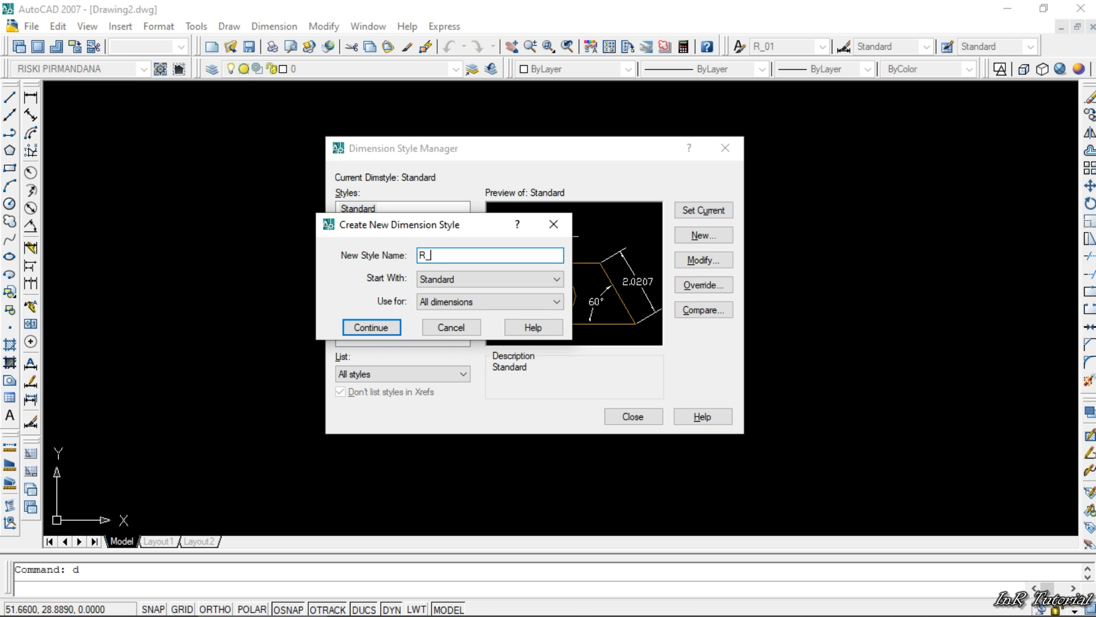
text(_100)
click(379, 328)
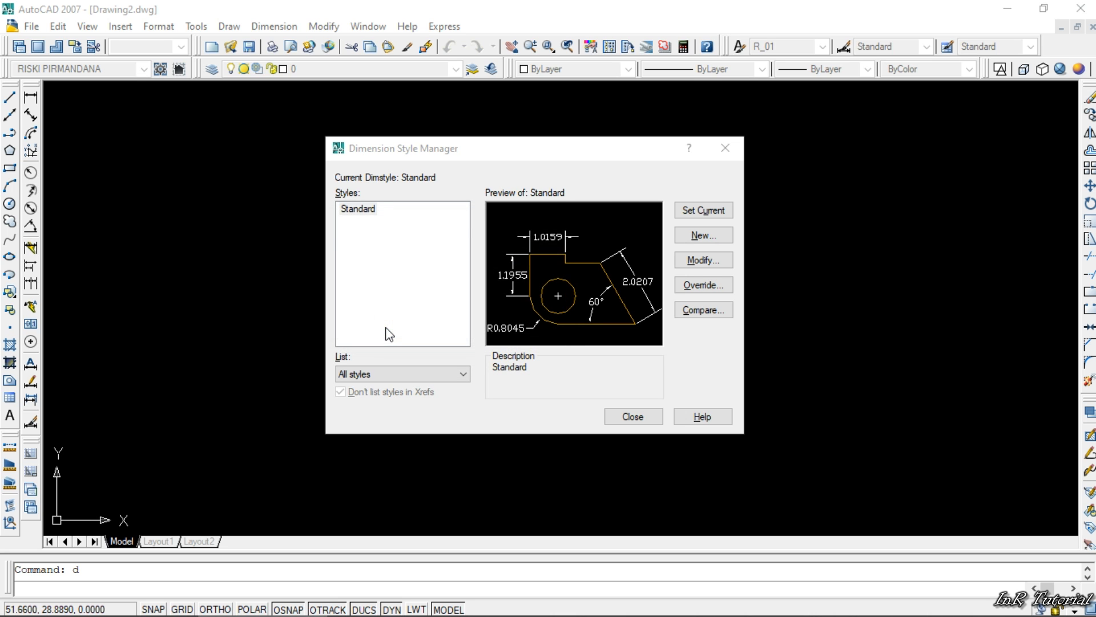
- Set the R_100 dimension lines' color, linetype and lineweight to ByLayer
click(344, 159)
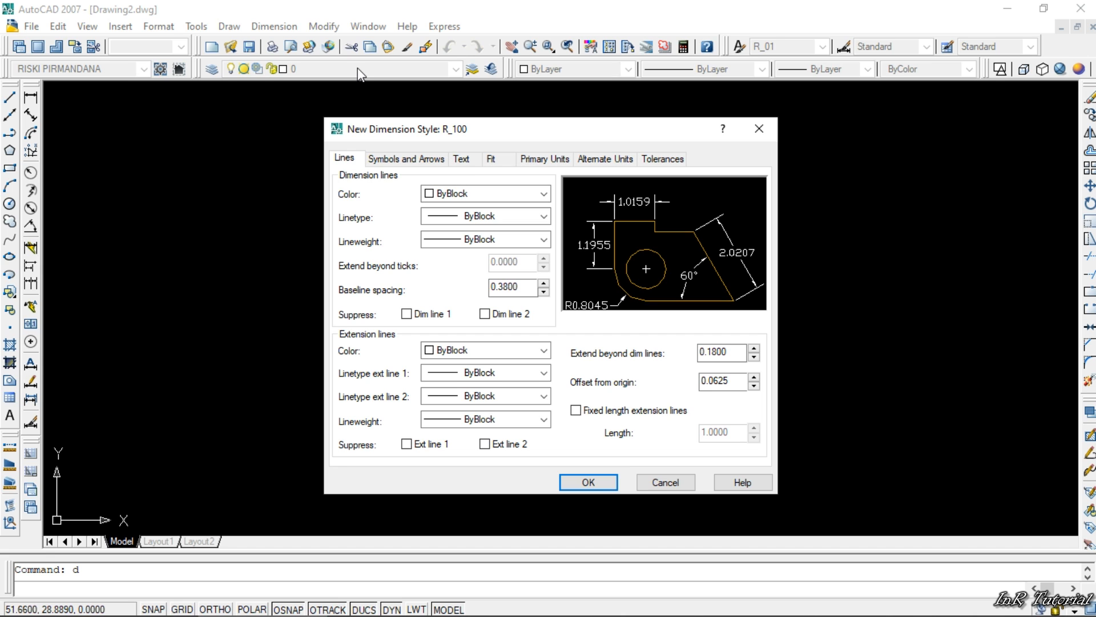
click(458, 195)
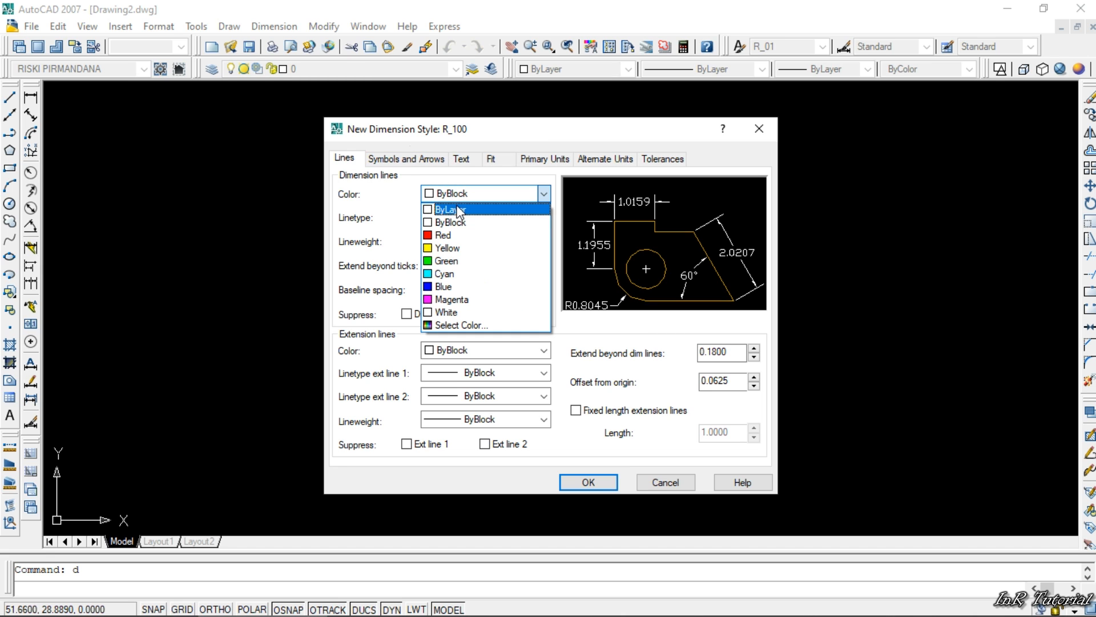
click(458, 210)
click(477, 217)
click(465, 229)
click(469, 241)
click(474, 254)
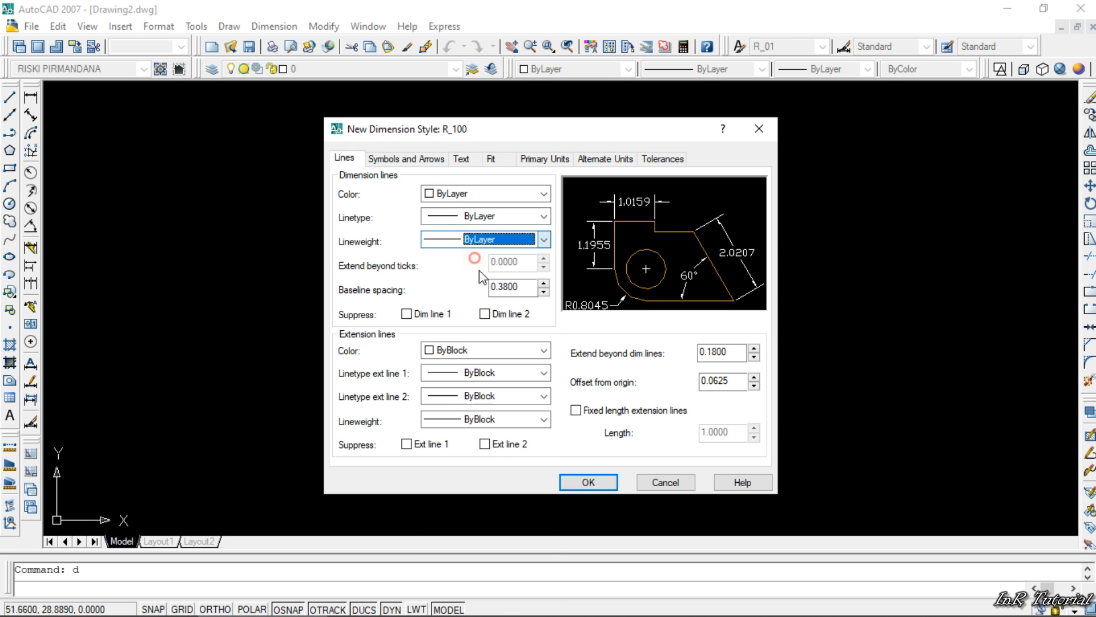
- Set the extension lines' color, both extension linetypes and the lineweight to ByLayer
click(465, 350)
click(452, 362)
click(479, 373)
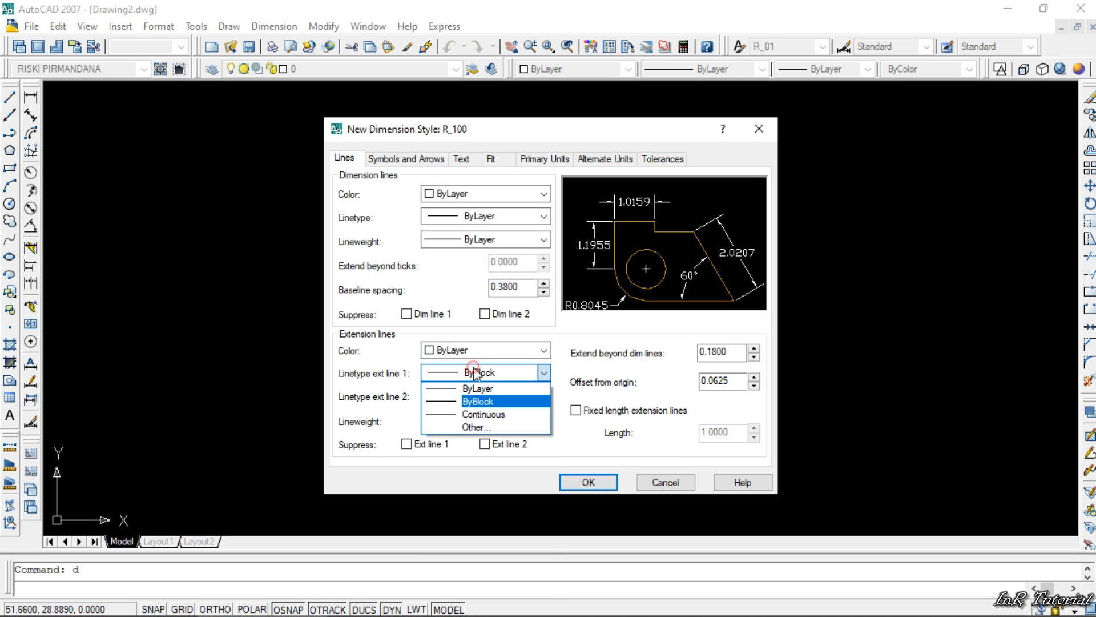
click(478, 389)
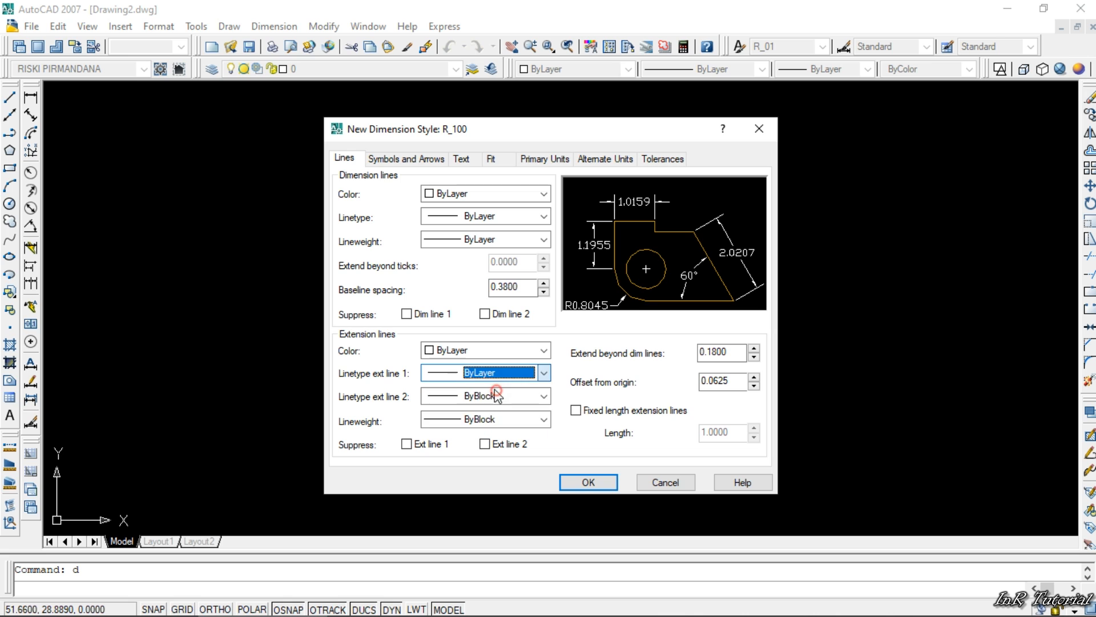
click(470, 399)
click(478, 412)
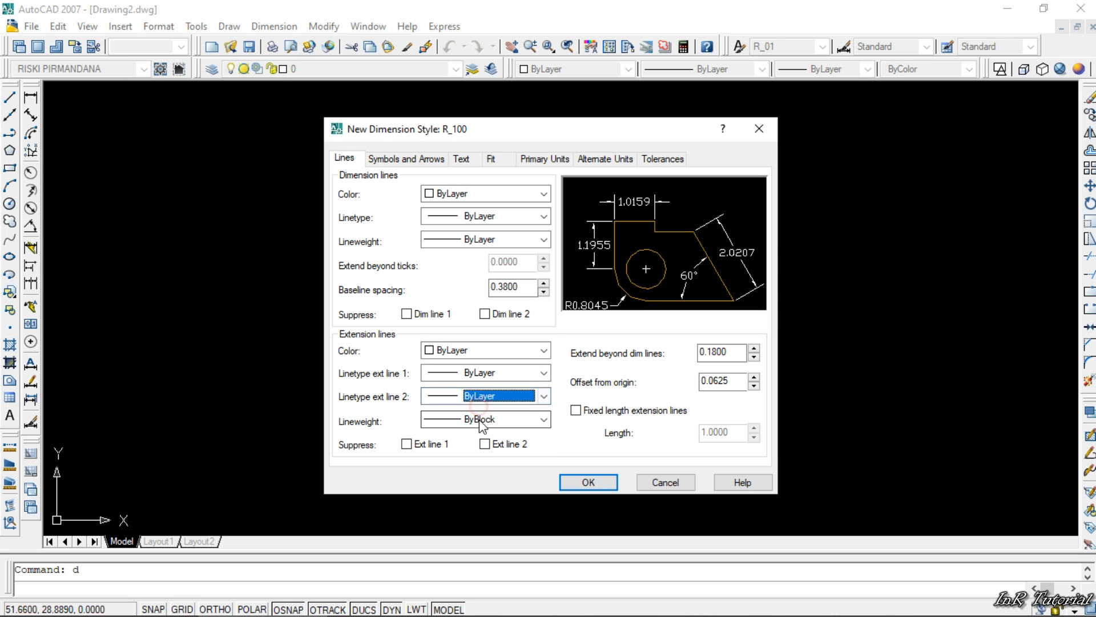
click(481, 419)
click(477, 68)
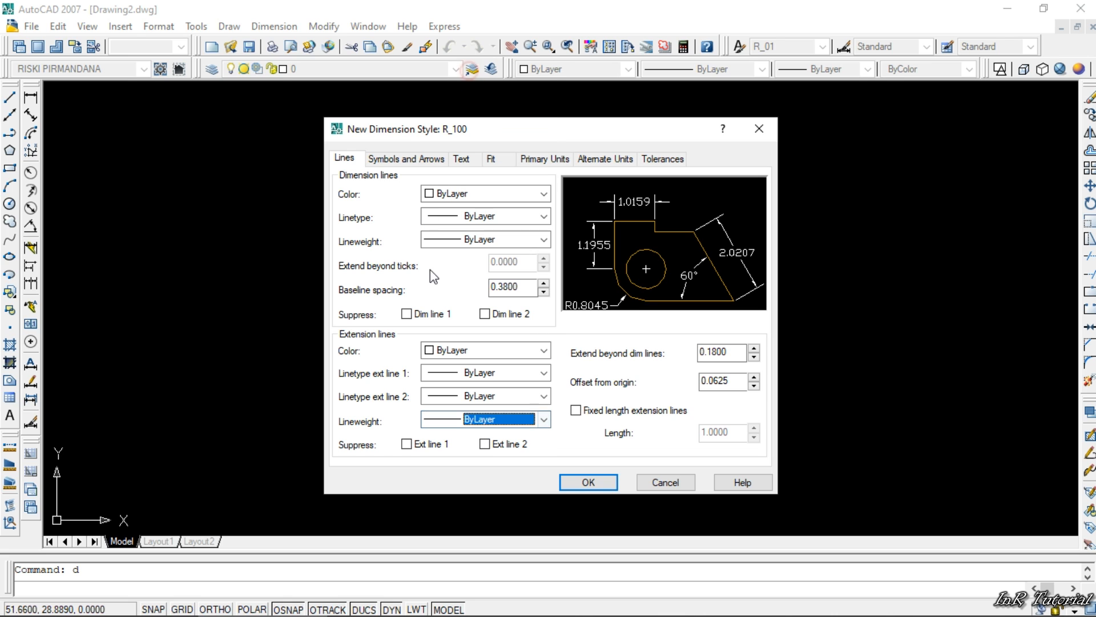
- Set the extension lines to extend 0 beyond the dimension lines
click(728, 352)
click(729, 382)
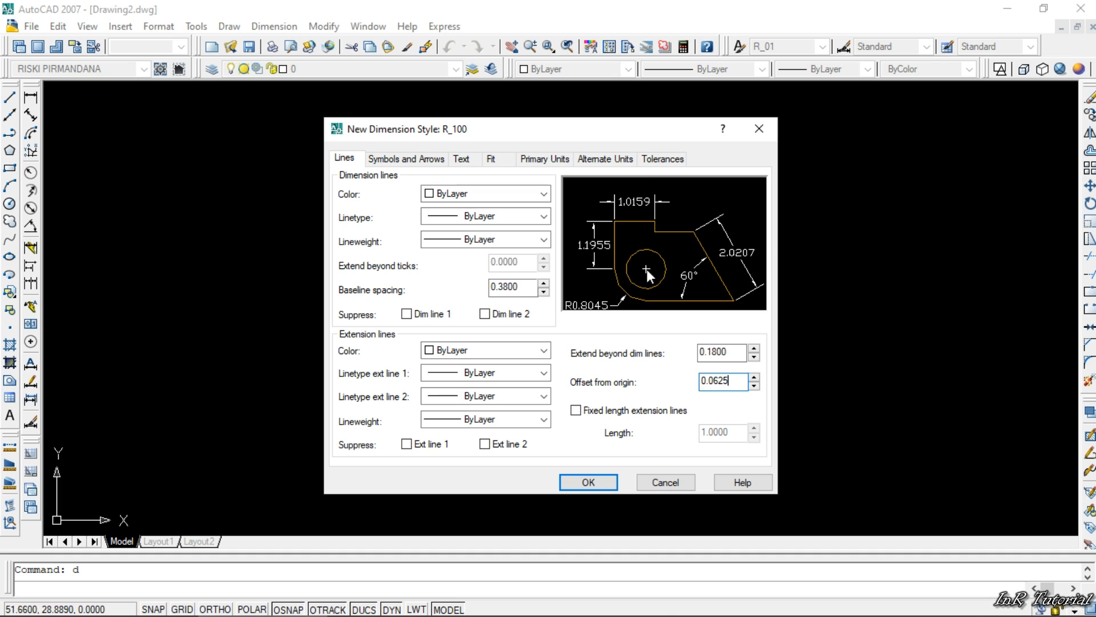
drag(742, 353, 694, 353)
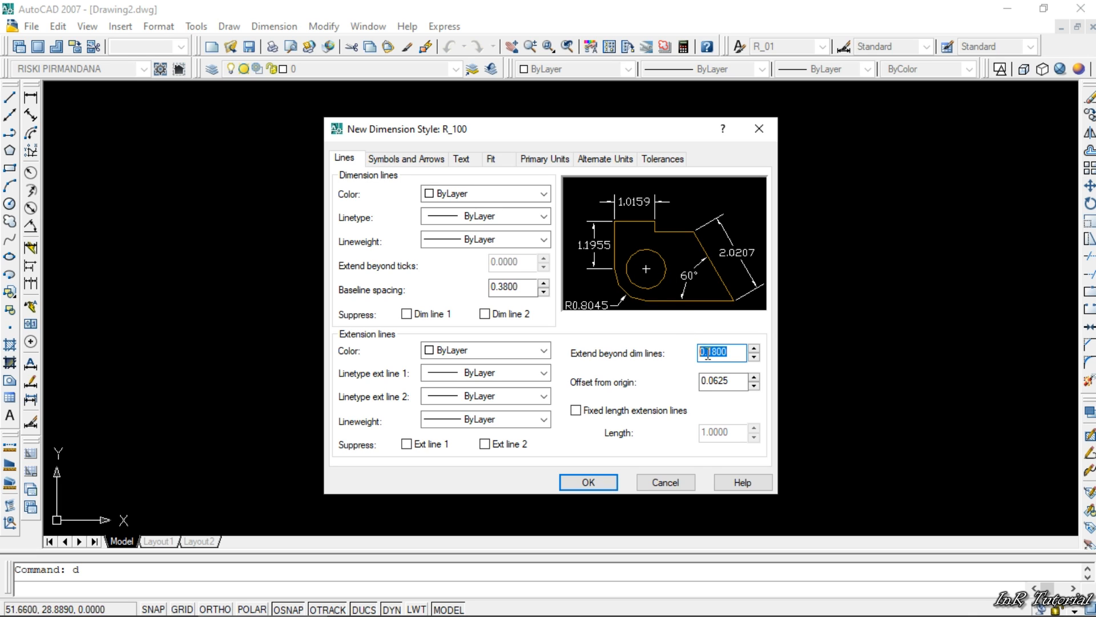
text(00)
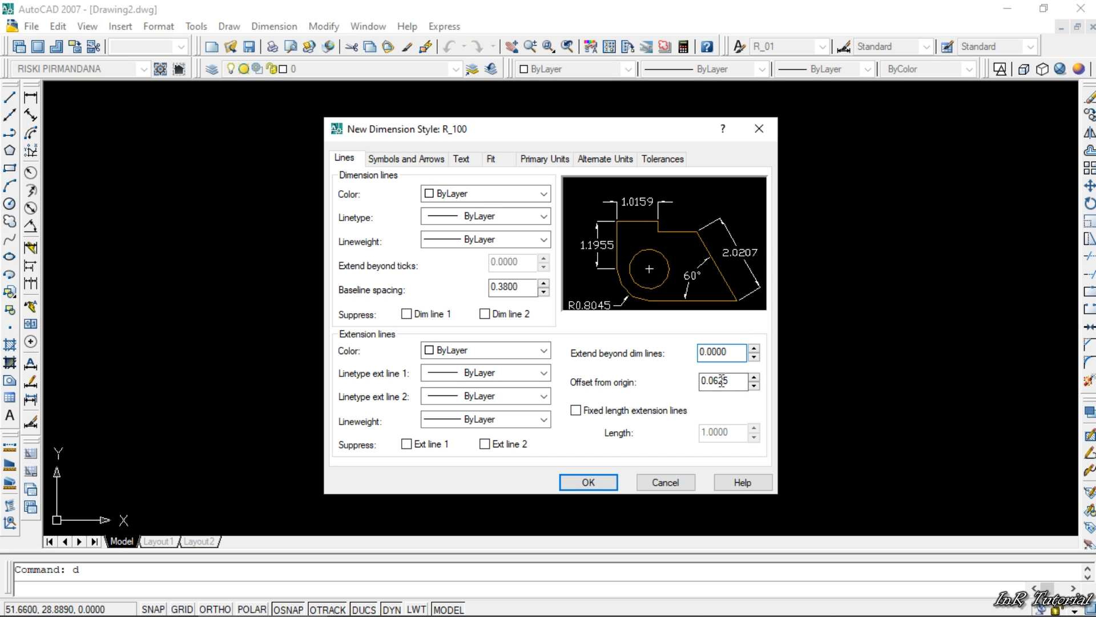
- Set the extension lines' offset from origin and the dimension lines' baseline spacing to 0
drag(740, 381, 696, 390)
text(0)
click(712, 381)
text(.)
drag(734, 380, 683, 380)
text(000)
drag(523, 286, 467, 286)
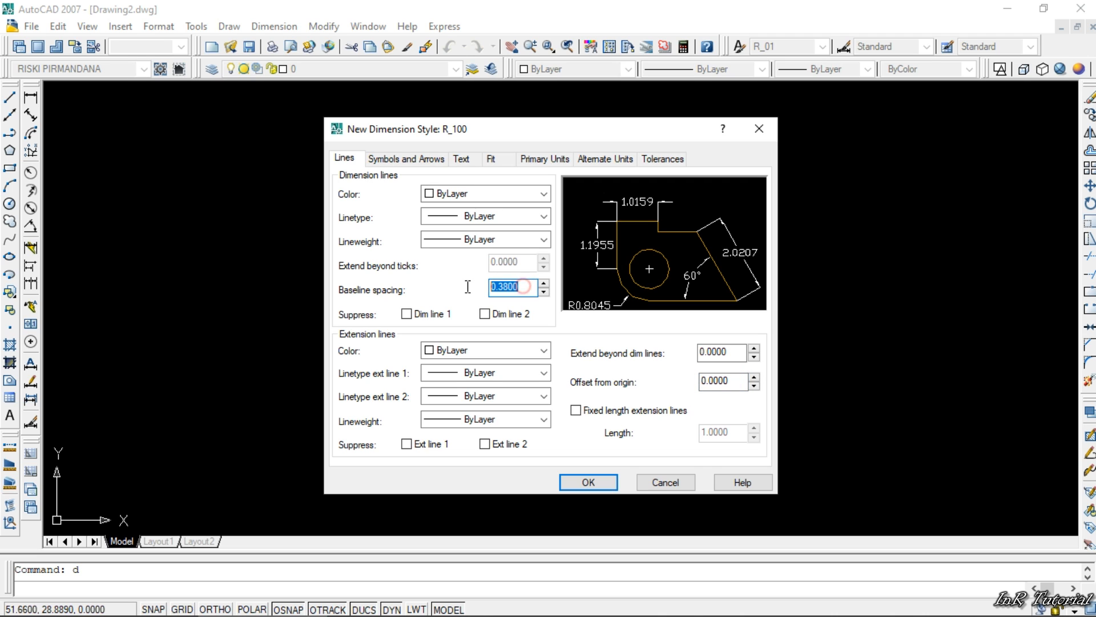
text(00)
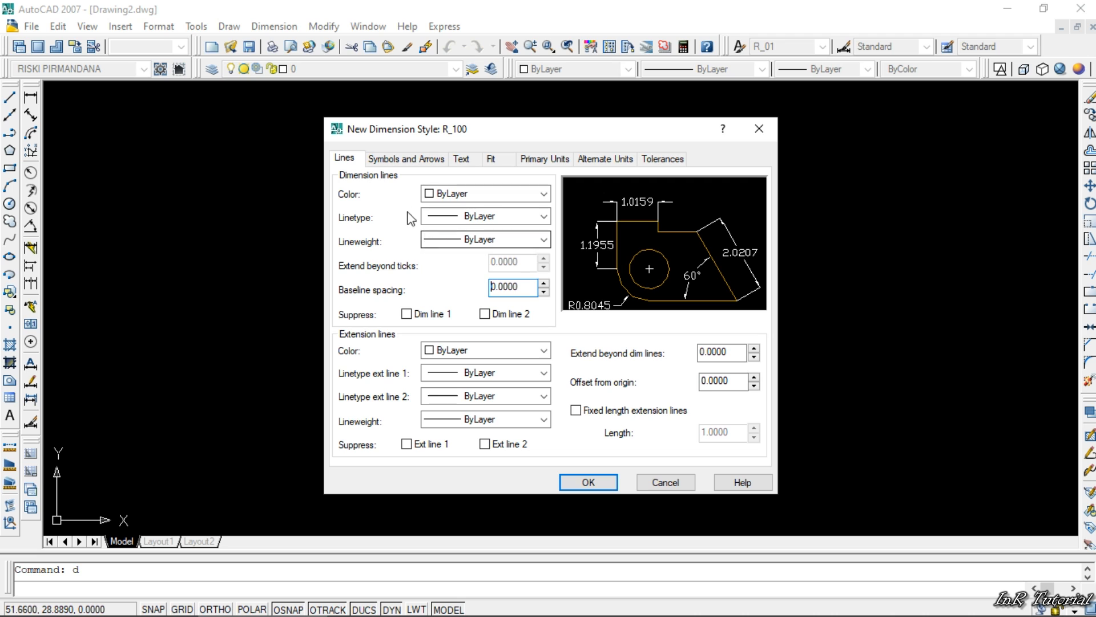
- Set the first and second arrowheads to Closed blank and the leader arrowhead to Dot
click(401, 158)
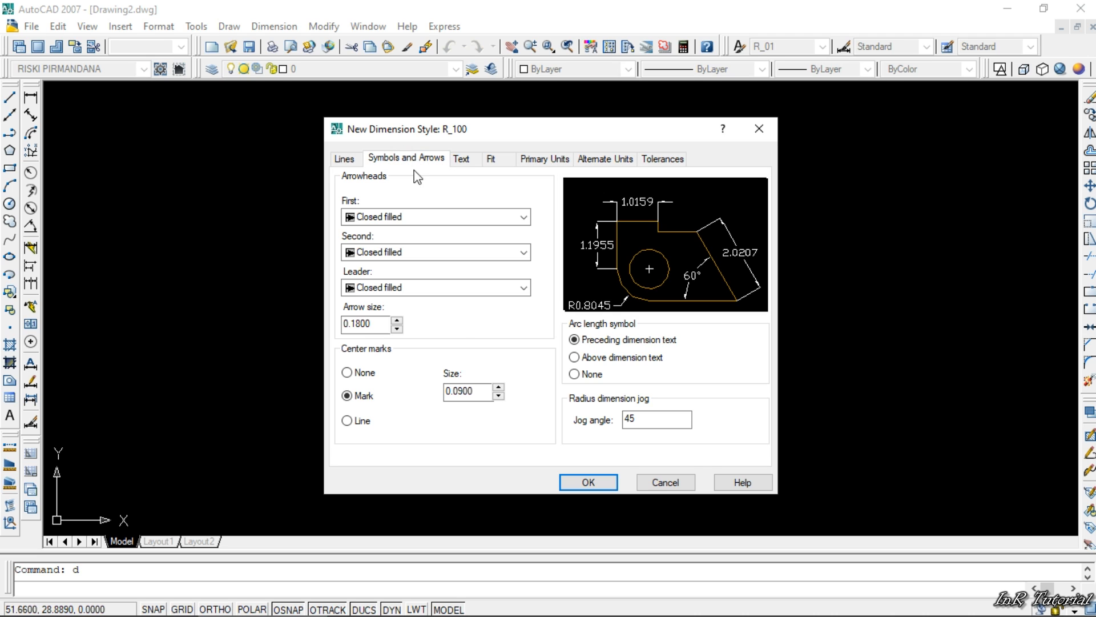
click(445, 218)
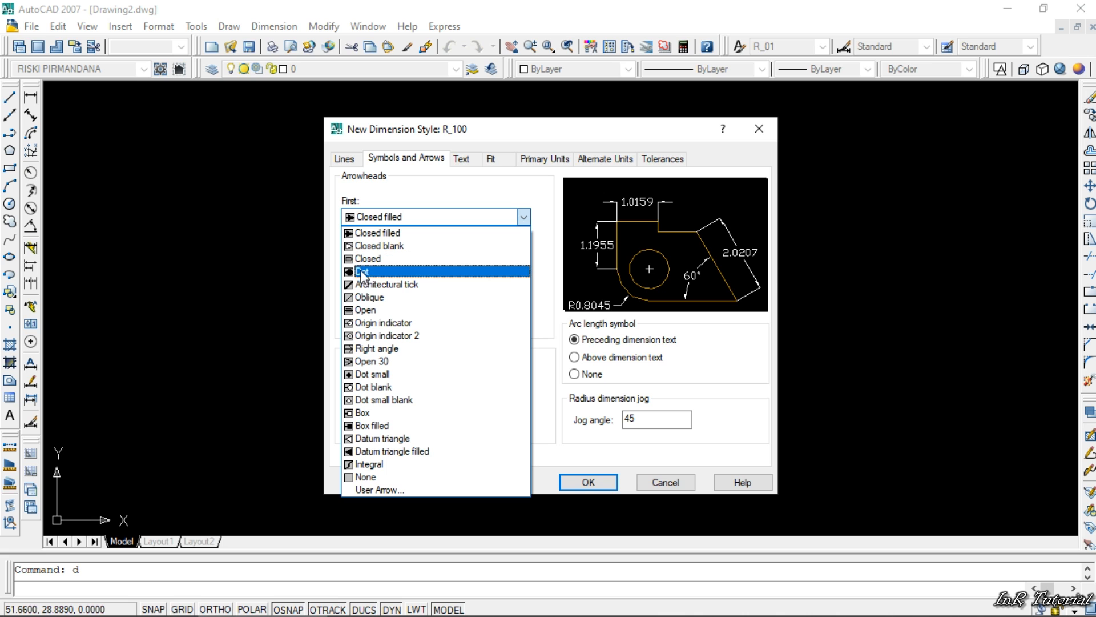
click(400, 246)
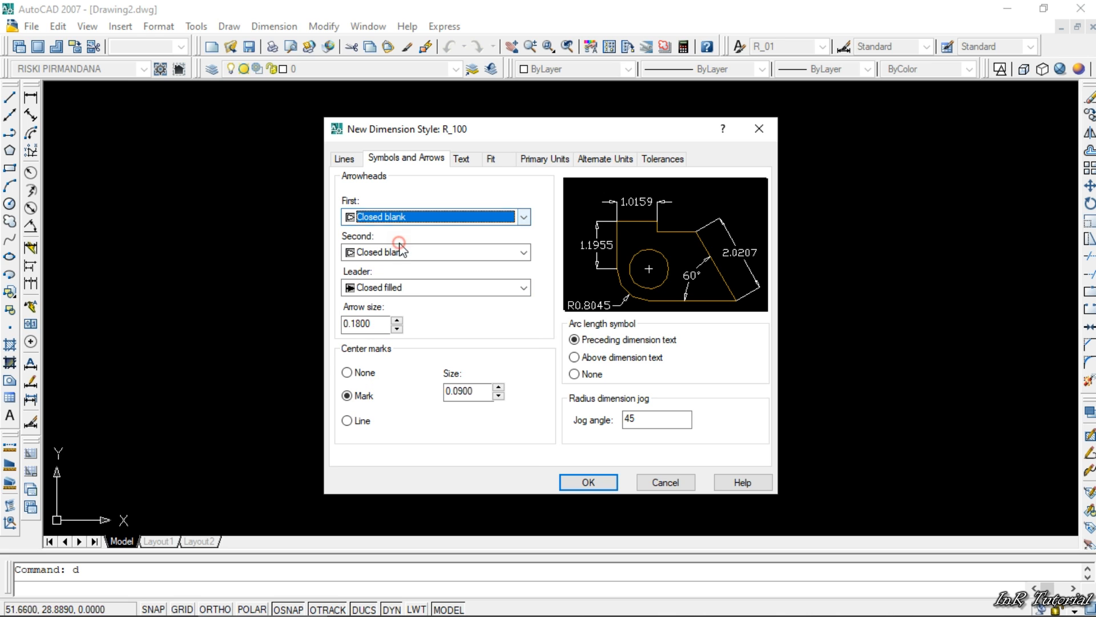
click(399, 289)
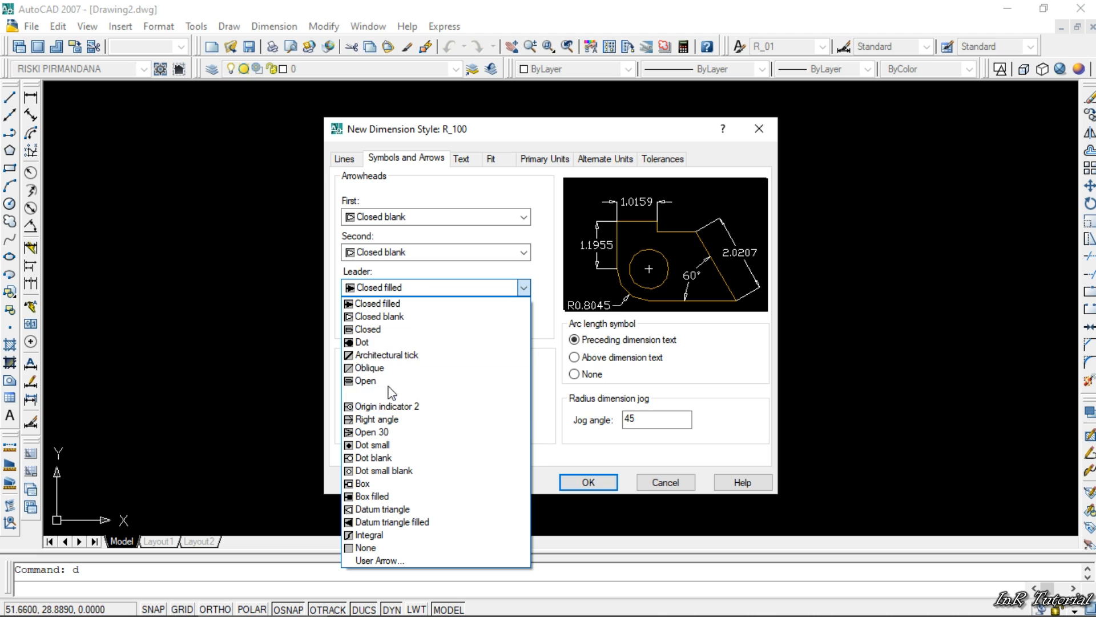
click(378, 342)
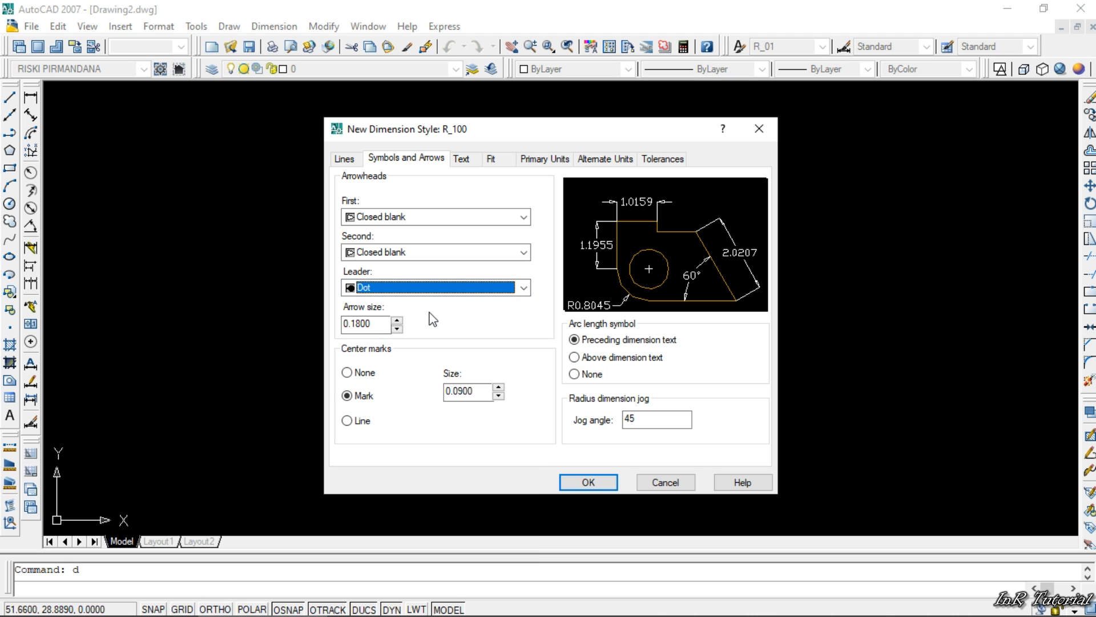
- Set the arrow size to 0.1 and the center mark size to 0.0500
drag(355, 324, 379, 326)
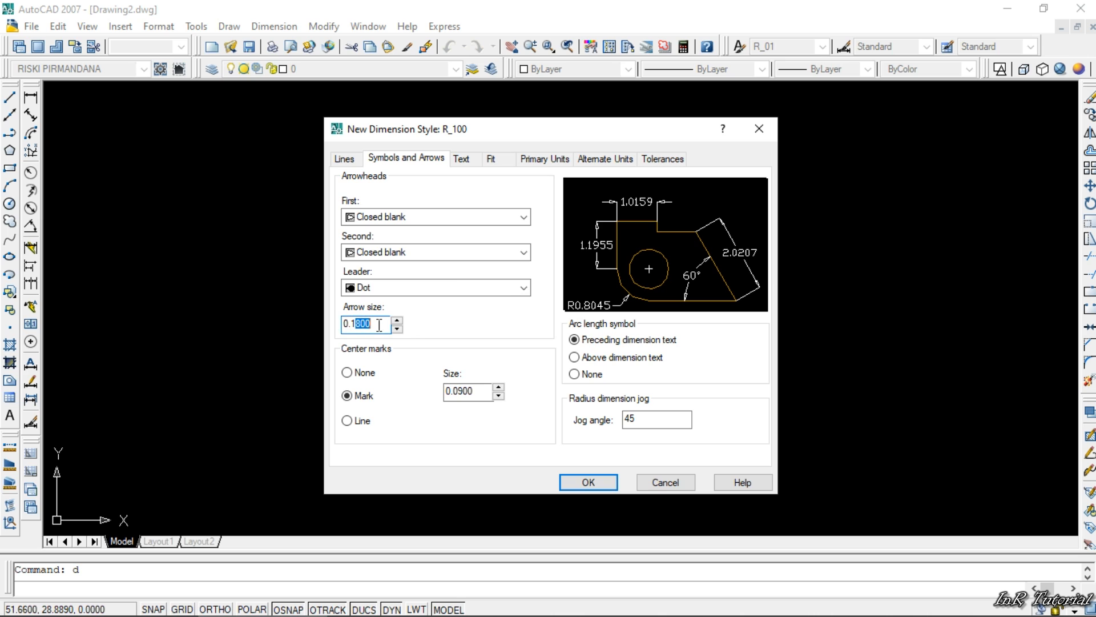
key(BackSpace)
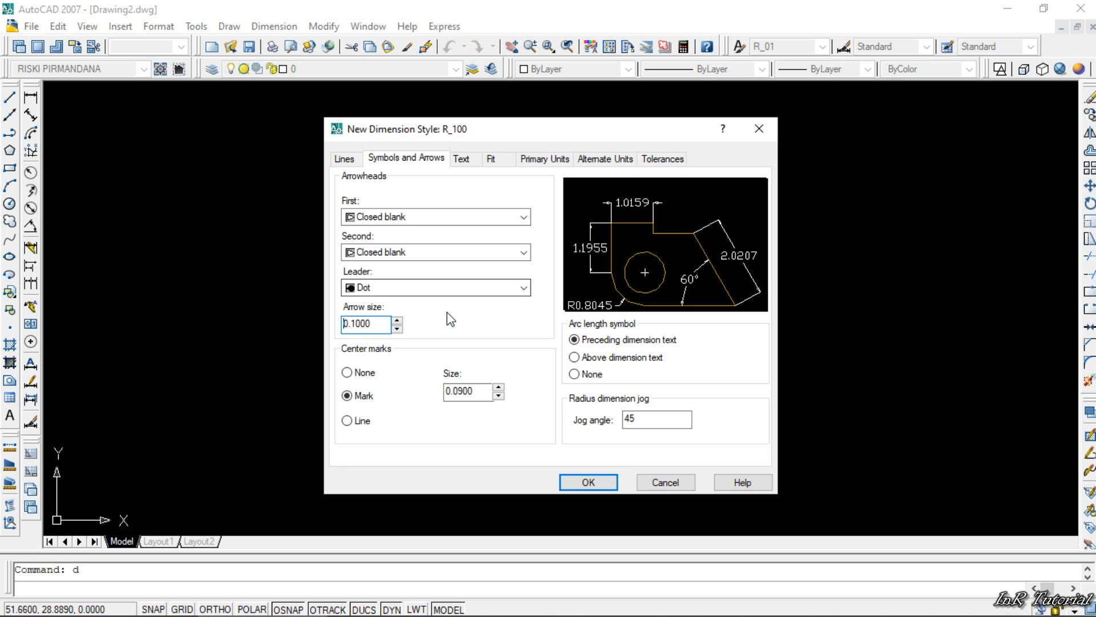
drag(459, 391, 483, 389)
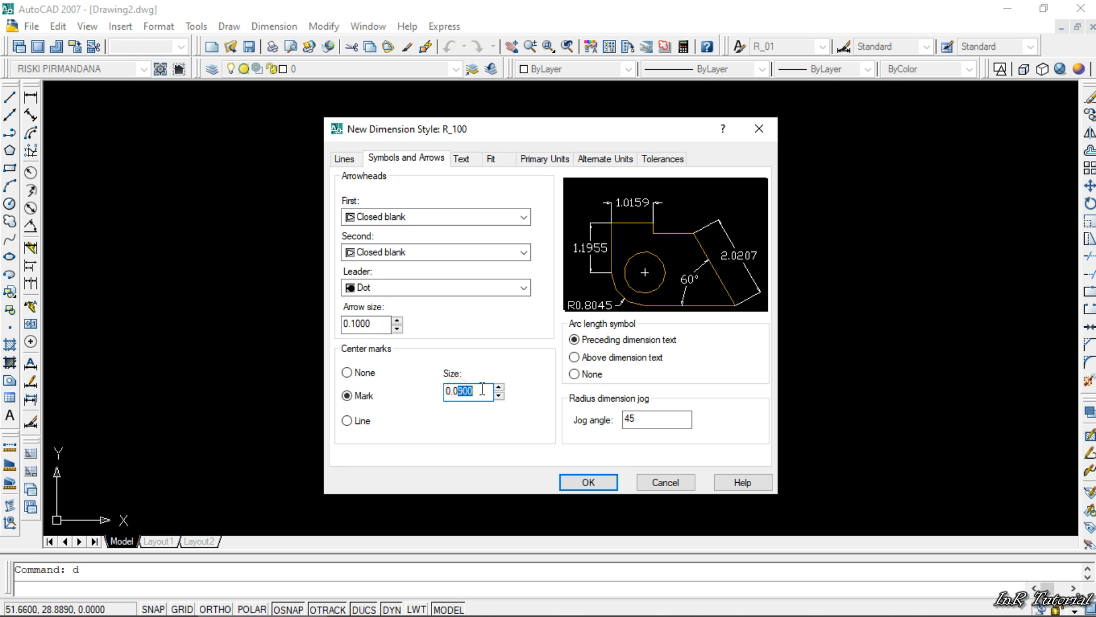
text(500)
- Set the dimension text's style to R_01
click(461, 159)
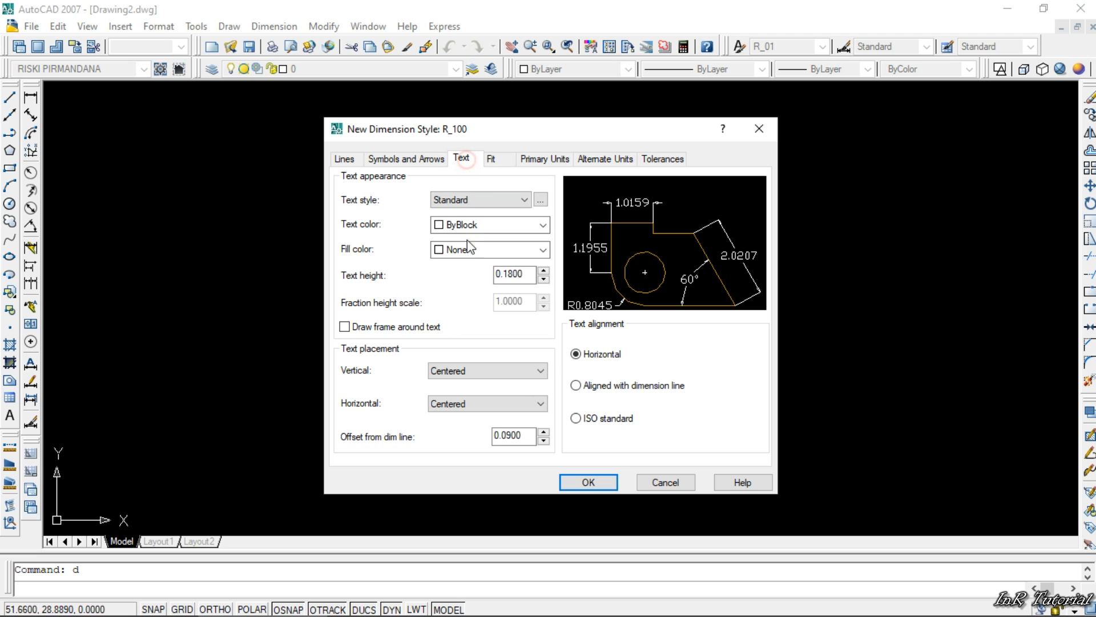
click(528, 200)
click(510, 212)
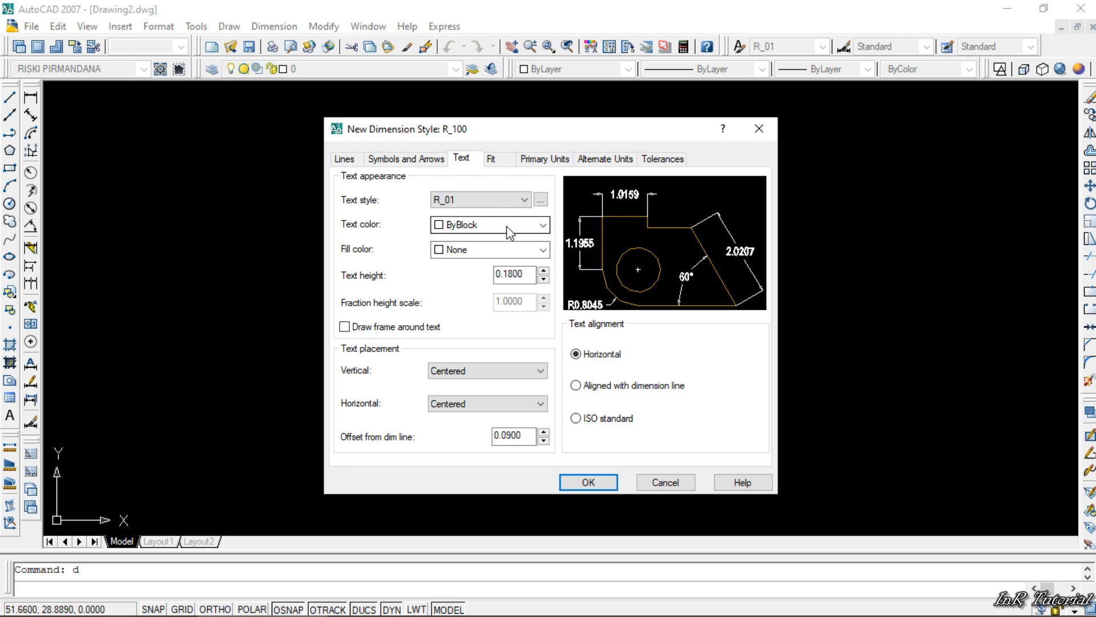
- Set the dimension text color to White and its fill color to None
click(506, 225)
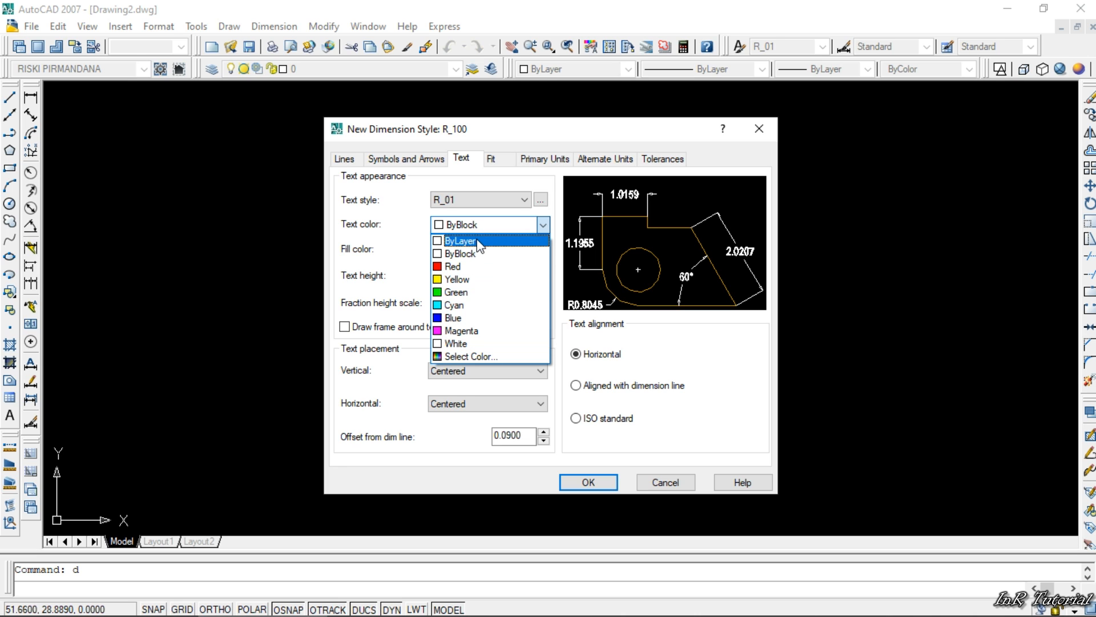
click(457, 343)
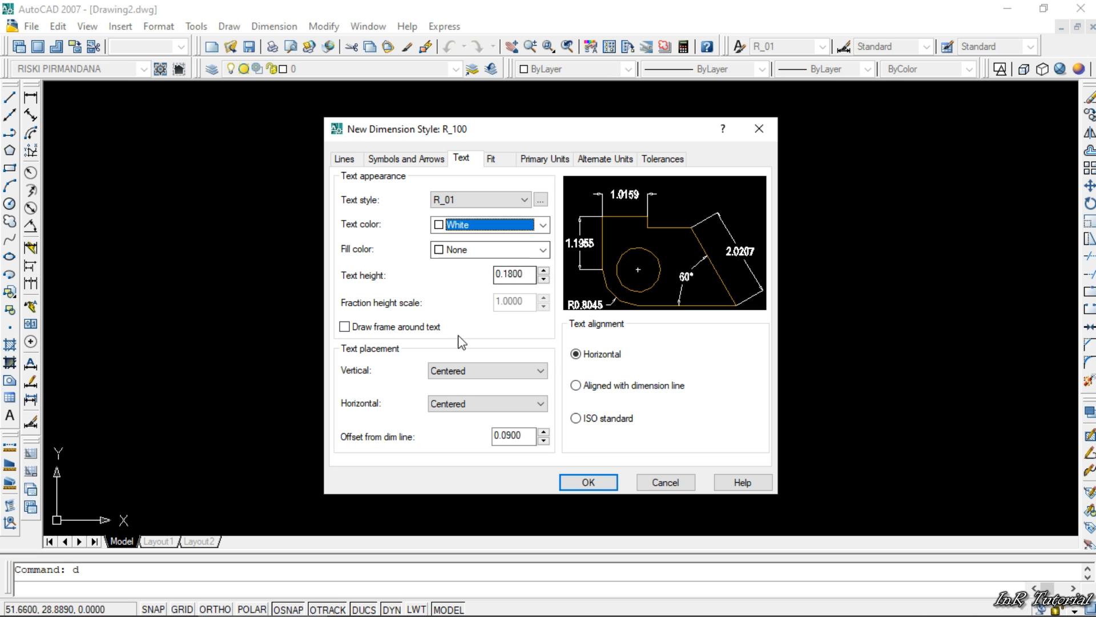
click(512, 255)
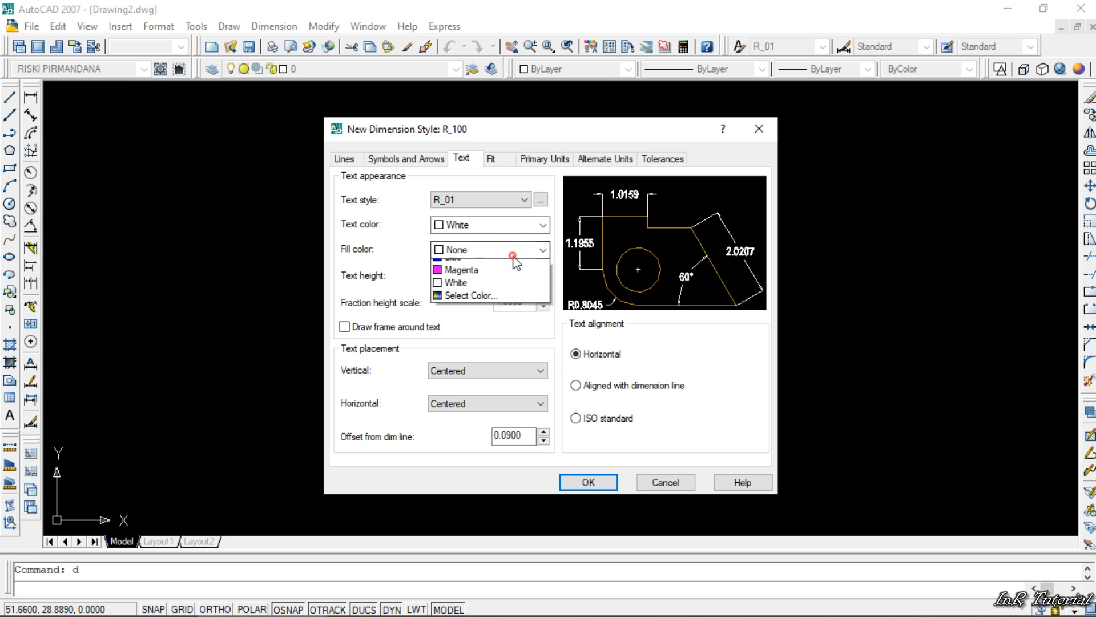
click(487, 317)
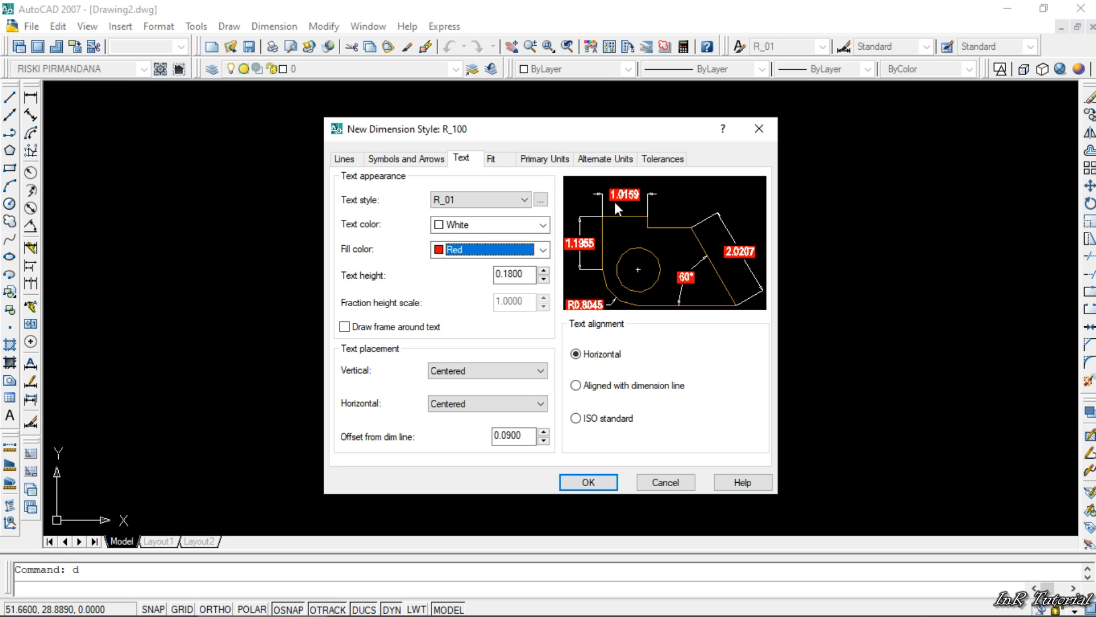
click(497, 249)
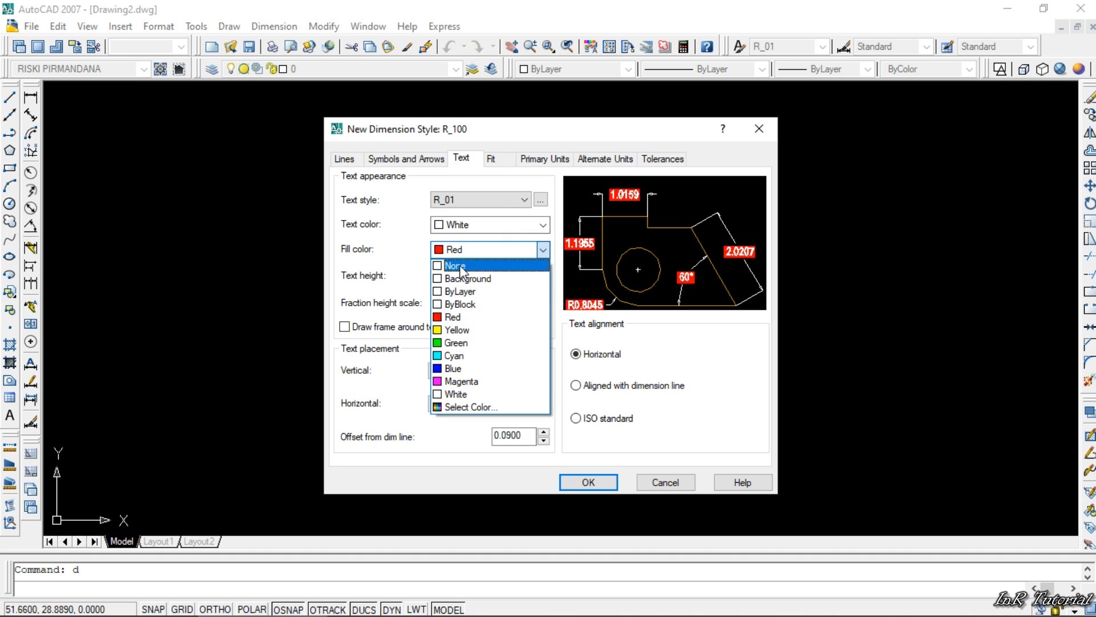
click(459, 263)
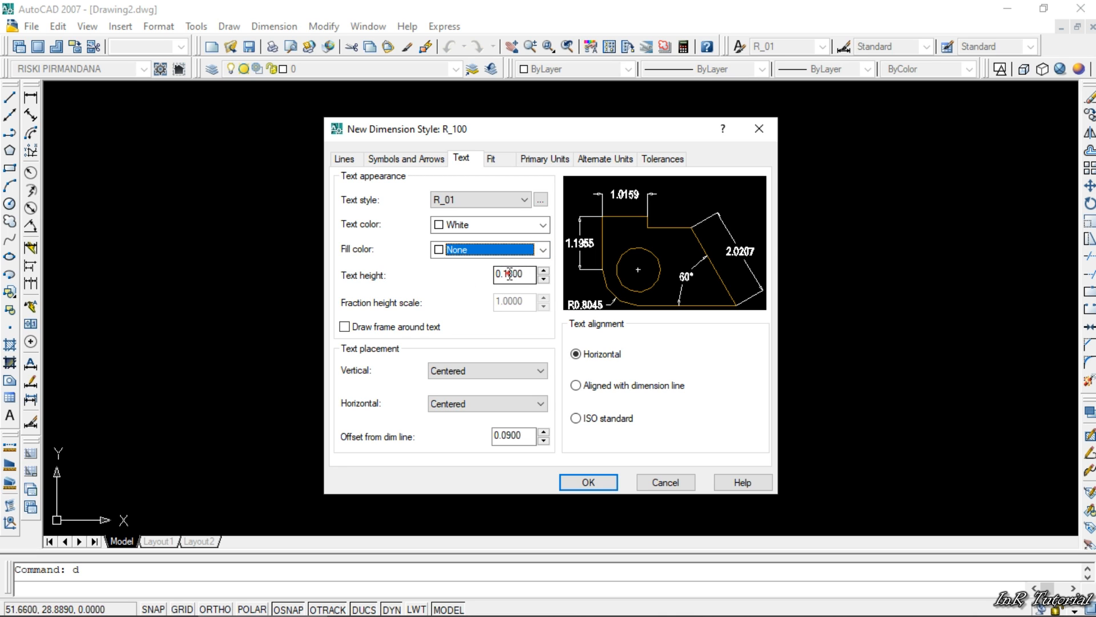
- Set the dimension text height to 0.2
drag(509, 275, 524, 274)
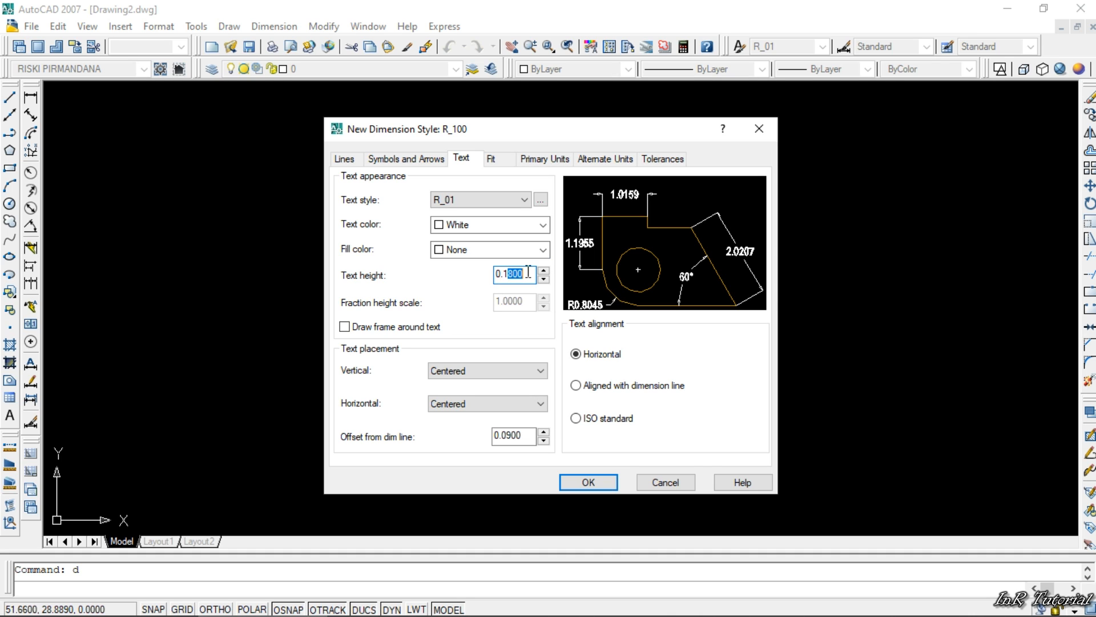
text(5)
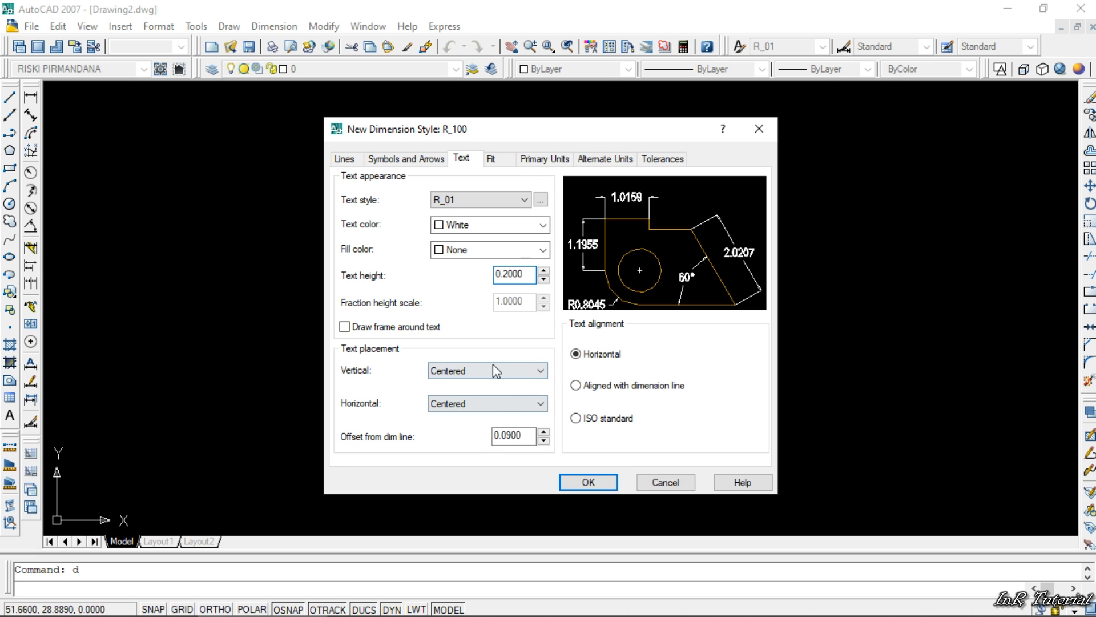
click(517, 371)
click(516, 371)
- Set the text's offset from the dimension line to 0.01
drag(507, 435, 532, 436)
text(5)
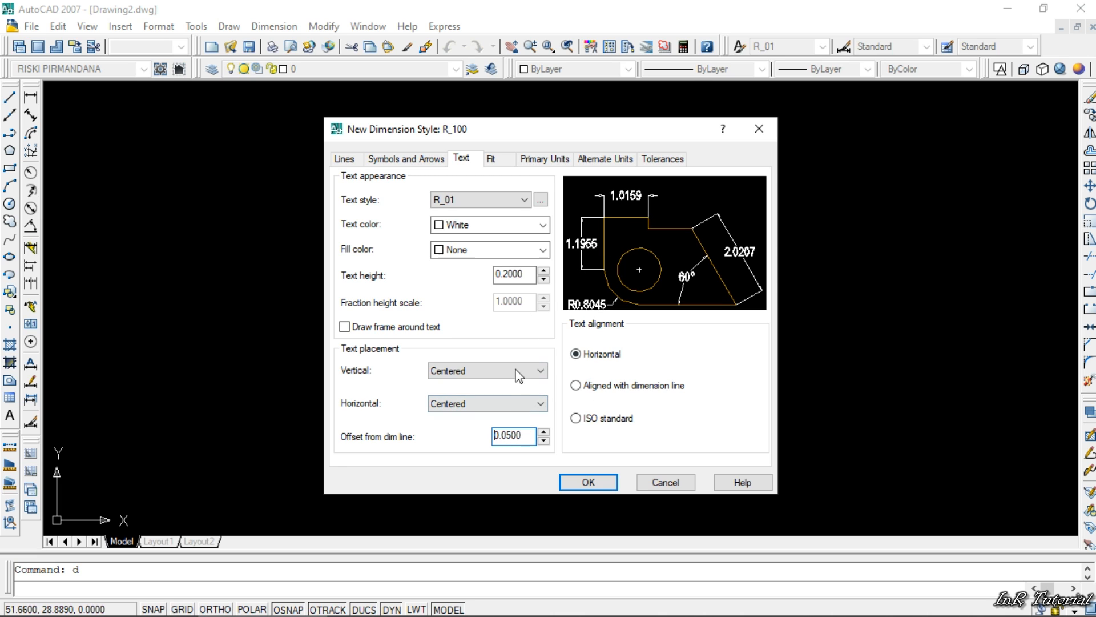
drag(506, 438, 524, 437)
text(1)
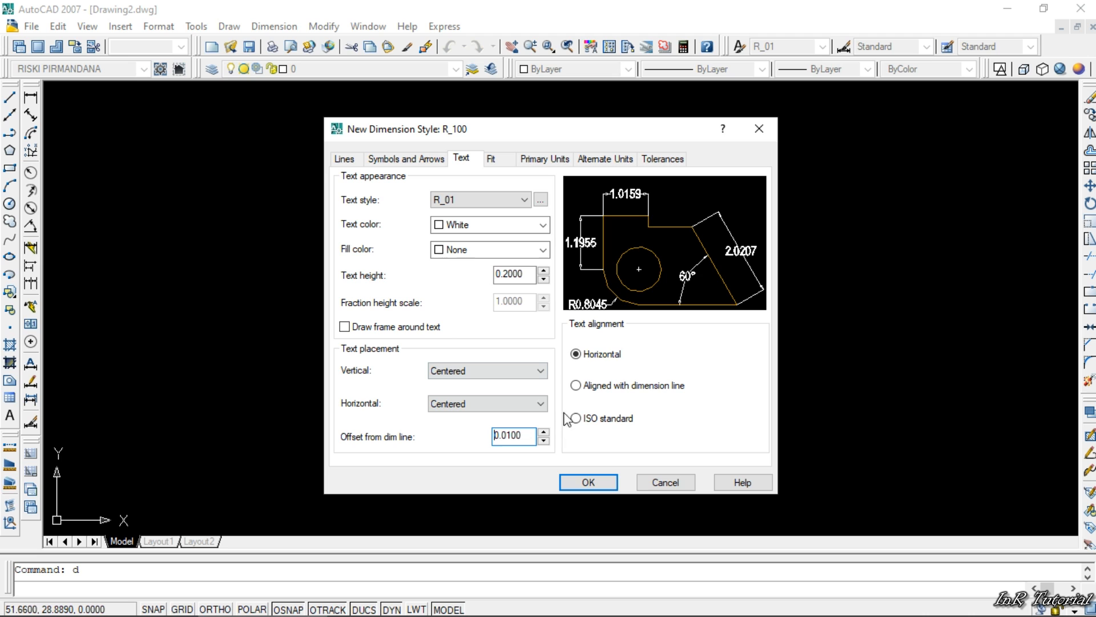
- Set the text alignment to Aligned with dimension line
click(628, 387)
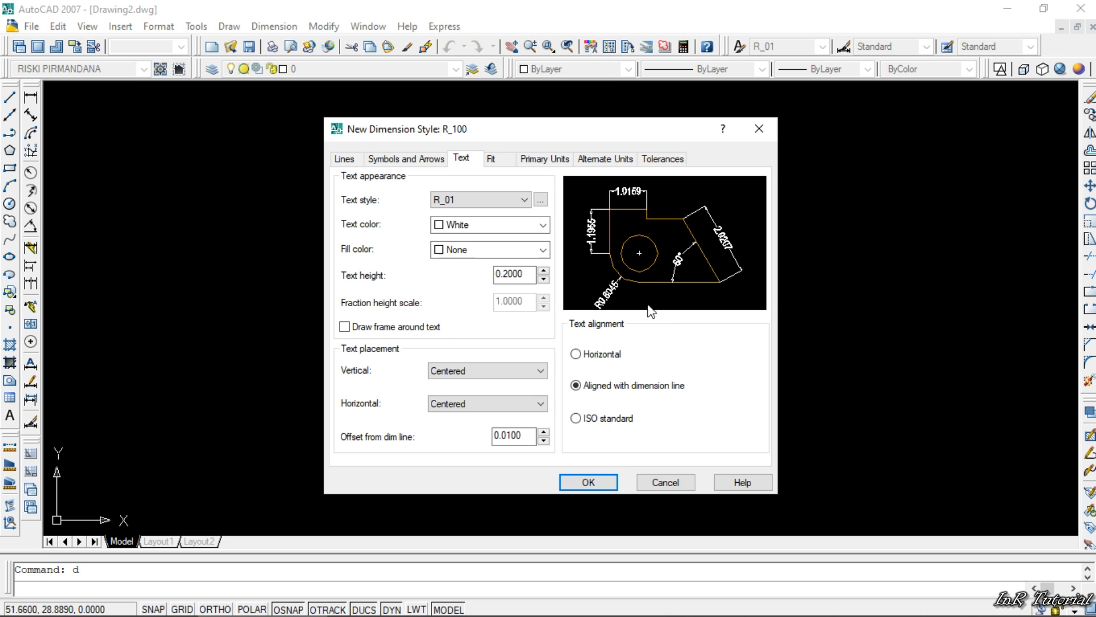
click(599, 355)
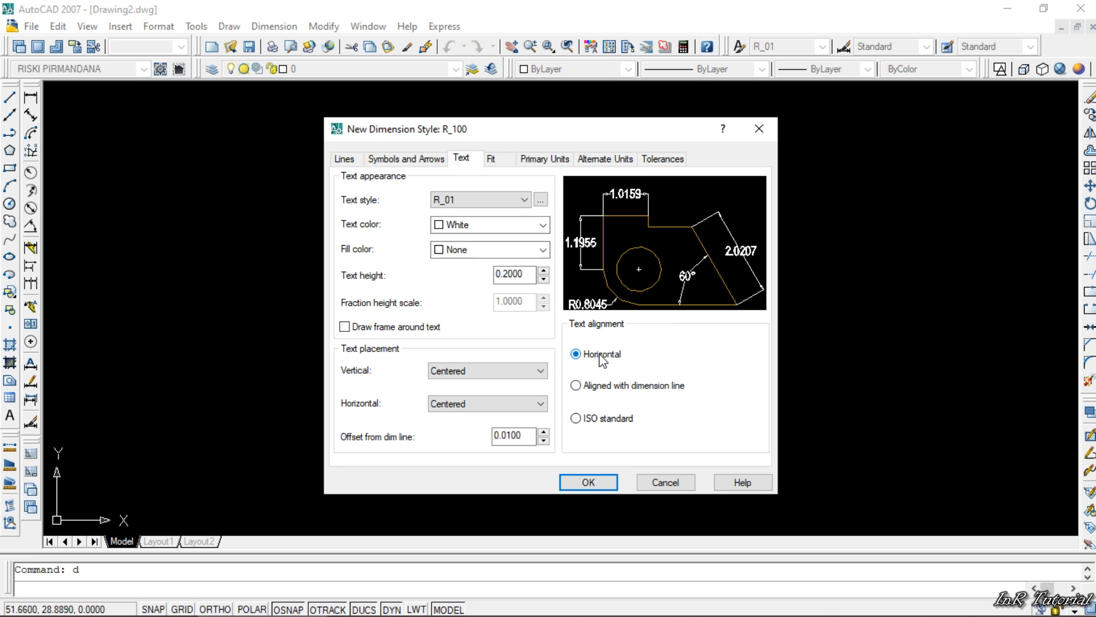
click(606, 387)
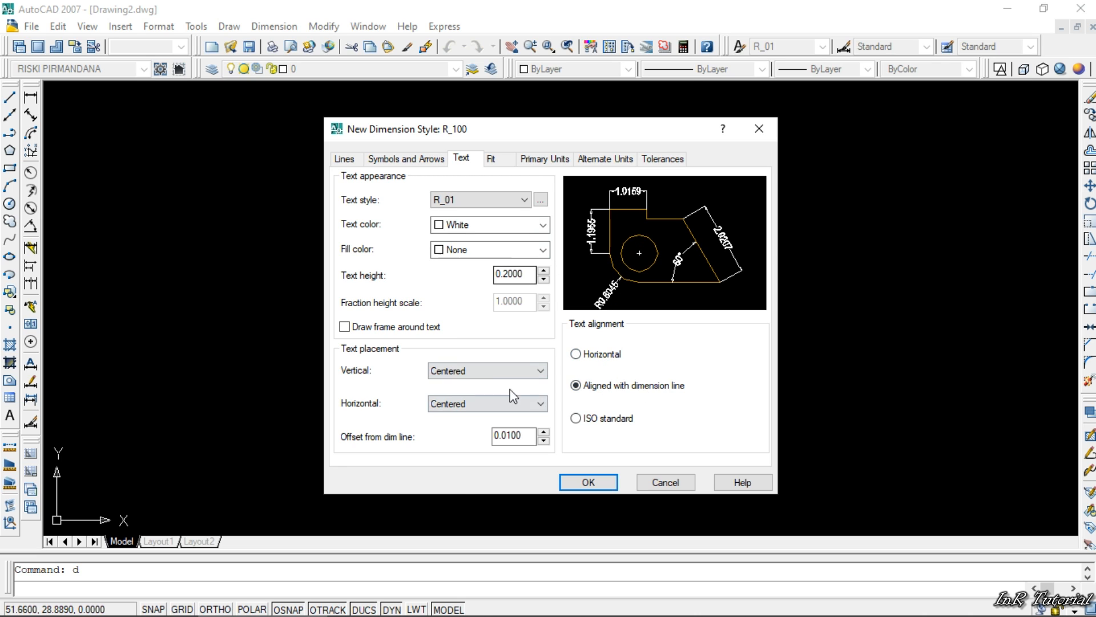
- Set the precision of the linear dimensions in the primary units to 0.00
click(492, 159)
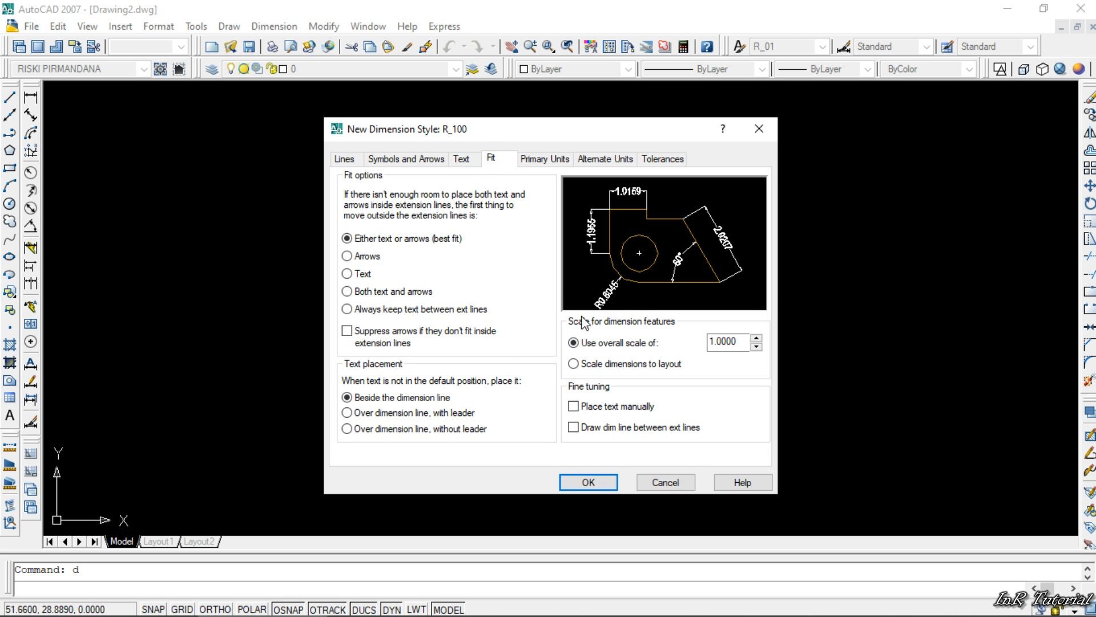
click(538, 163)
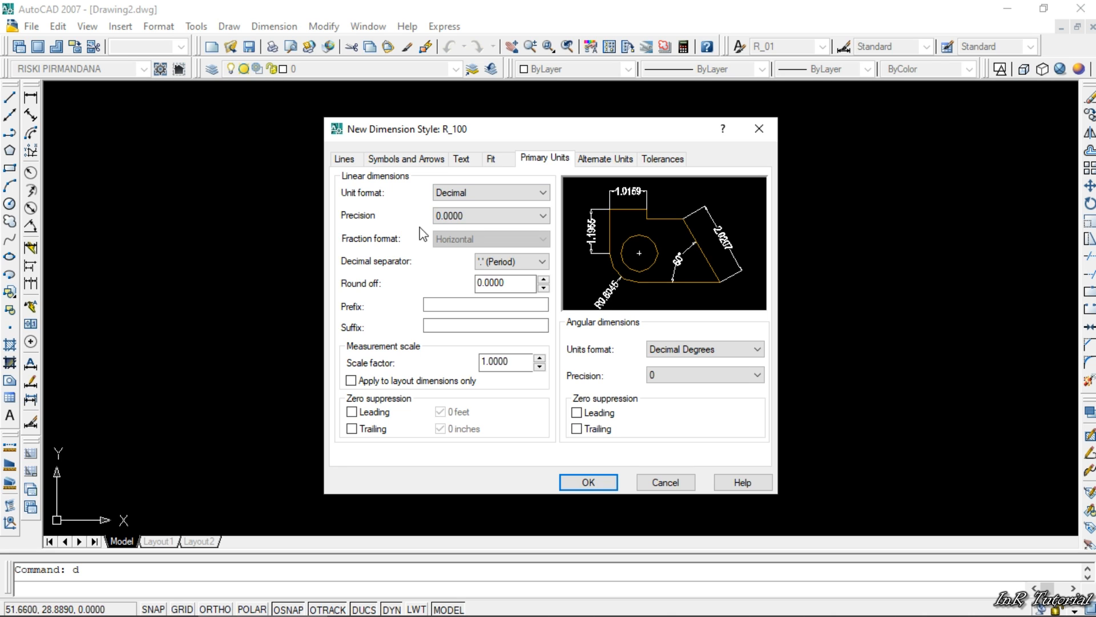
click(461, 218)
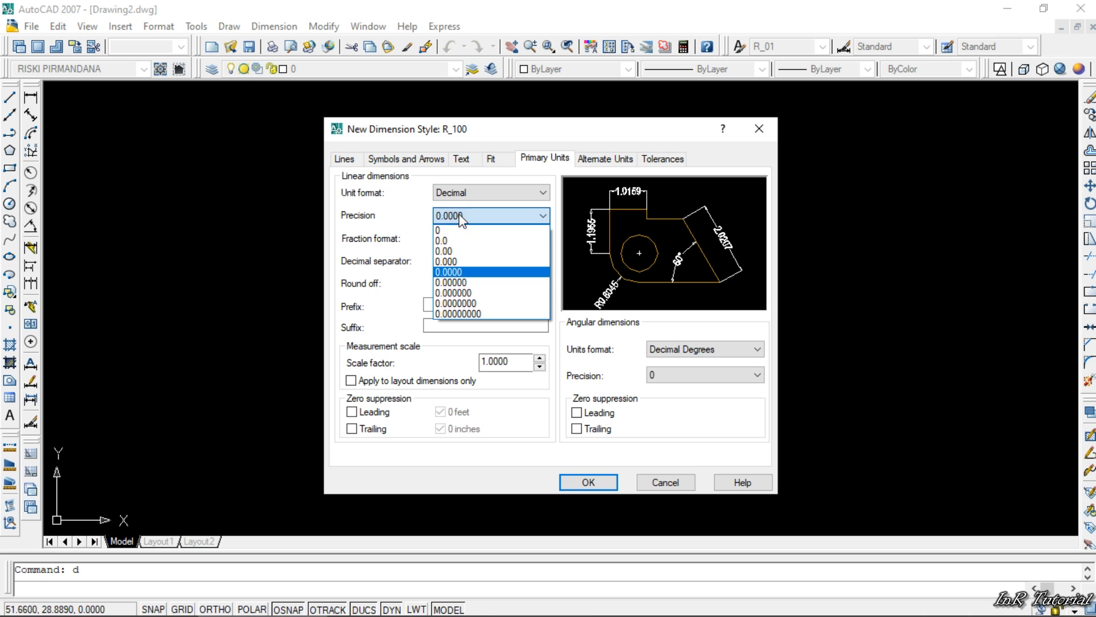
click(457, 252)
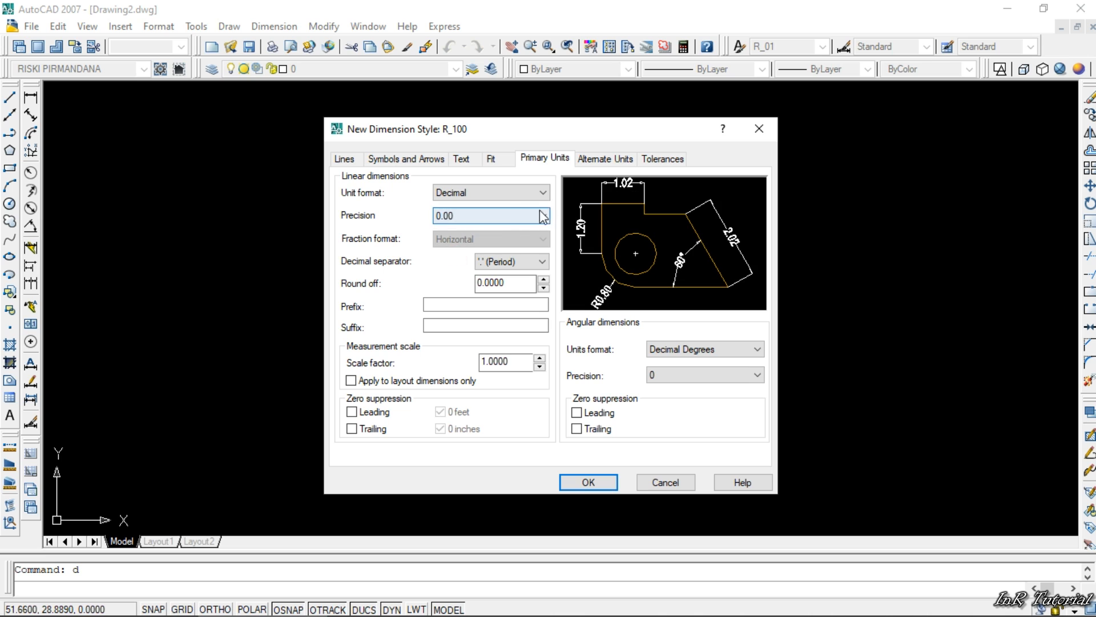
click(472, 193)
click(472, 193)
- Try the comma and space decimal separators and return to the period
click(496, 261)
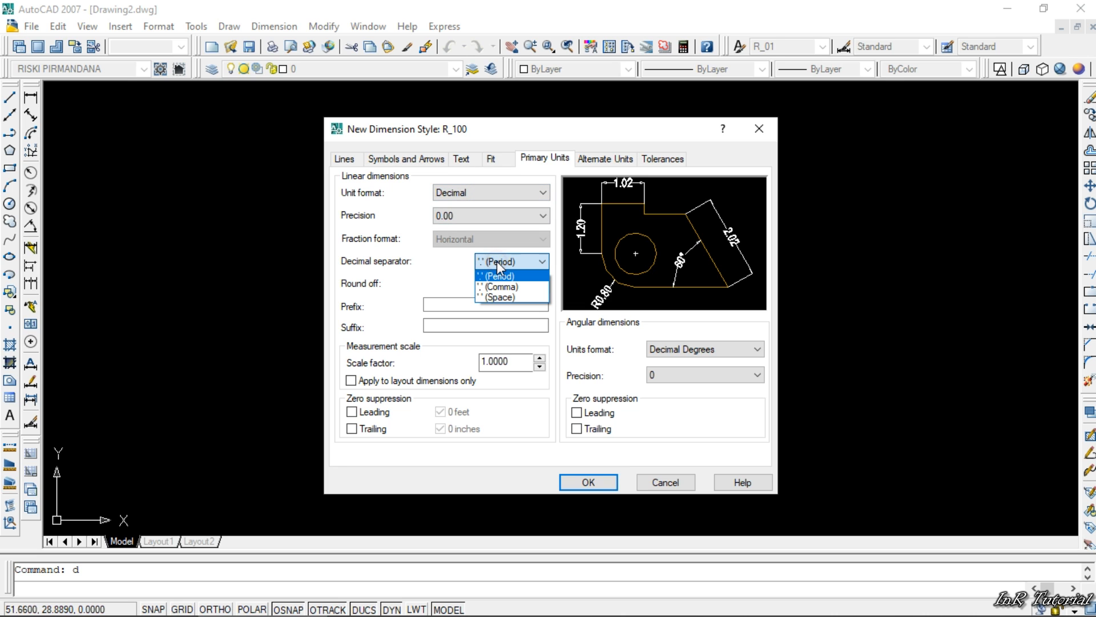
click(501, 286)
click(510, 263)
click(513, 298)
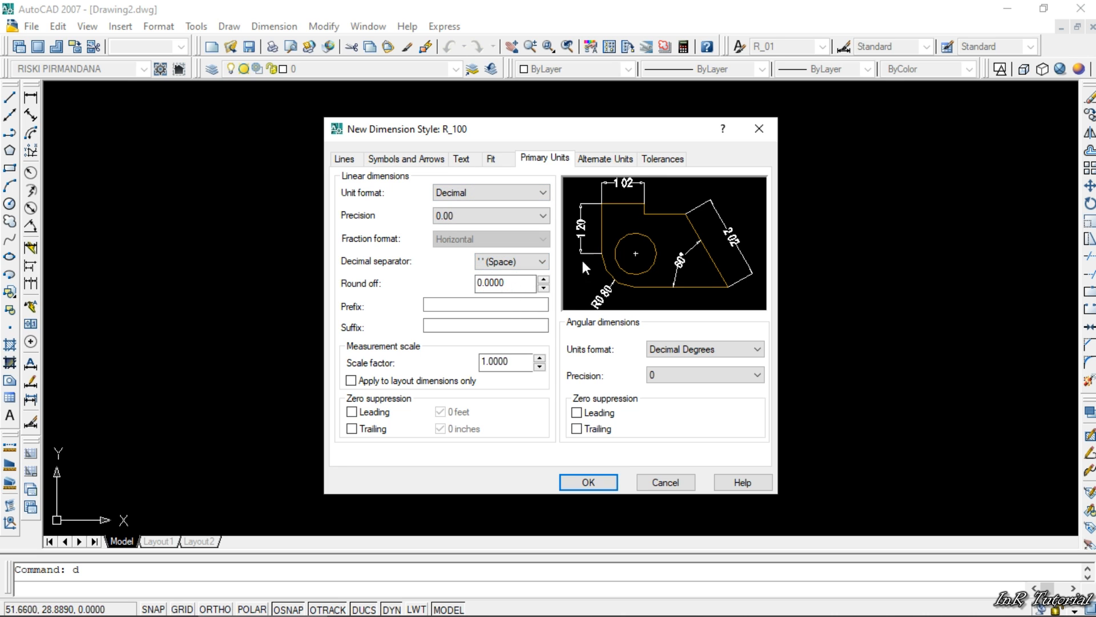
click(522, 263)
click(505, 275)
- Try the Radians and Gradians formats for angular dimensions and return to Decimal Degrees with precision 0
click(697, 355)
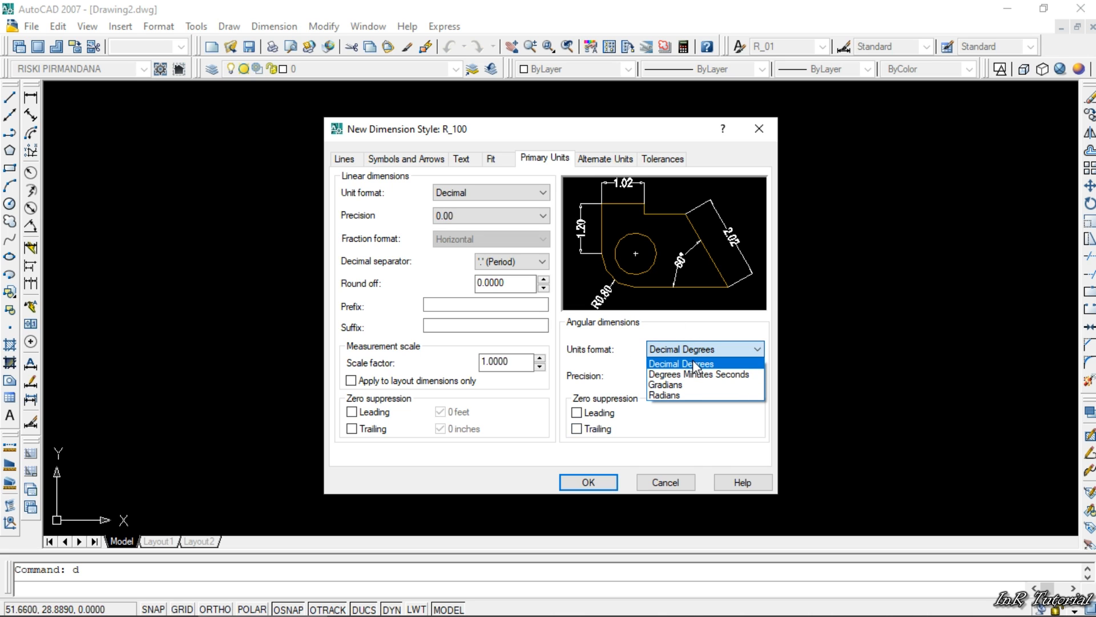
click(694, 363)
click(692, 354)
click(677, 395)
click(687, 374)
click(687, 352)
click(688, 350)
click(684, 384)
click(688, 375)
click(689, 352)
click(688, 351)
click(690, 365)
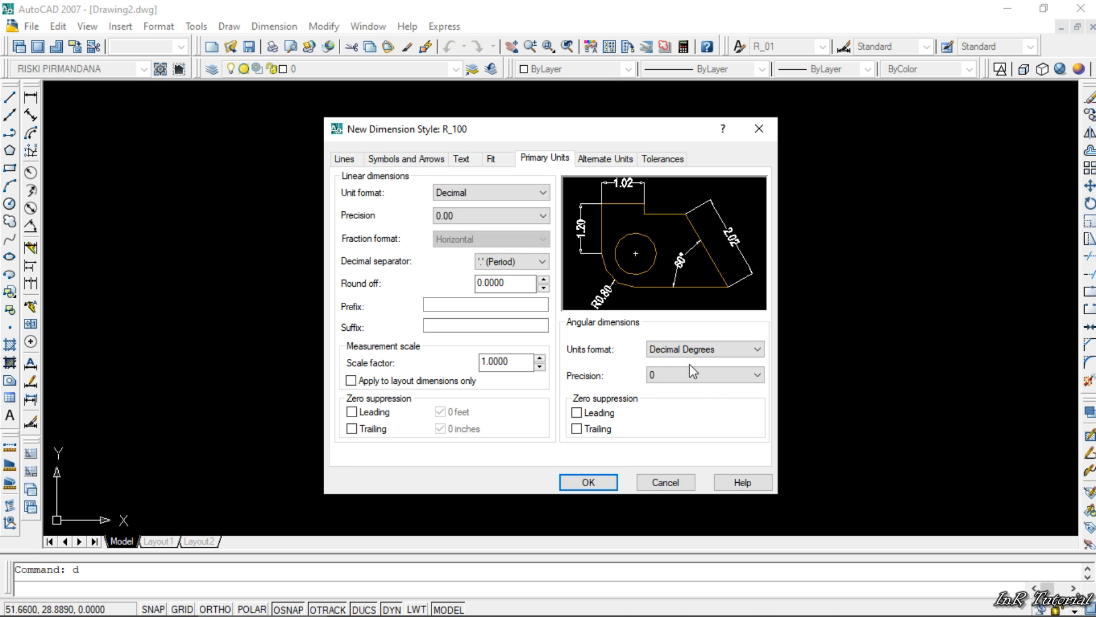
click(692, 372)
click(681, 387)
- Review the scale factor, alternate units, tolerances and line settings, and save the R_100 dimension style
double_click(511, 361)
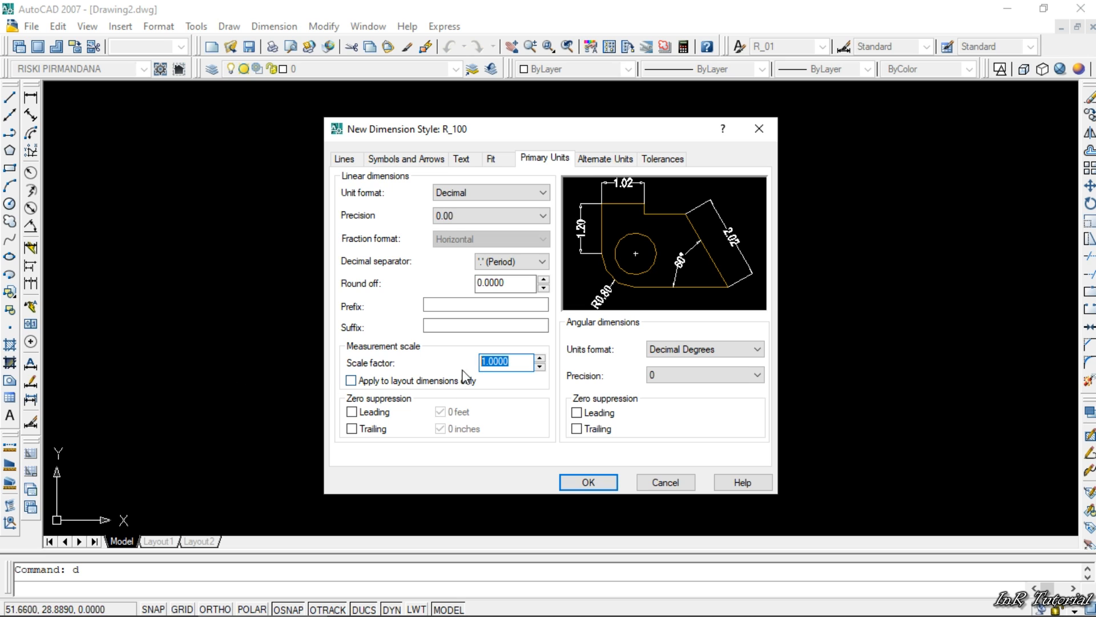
click(518, 361)
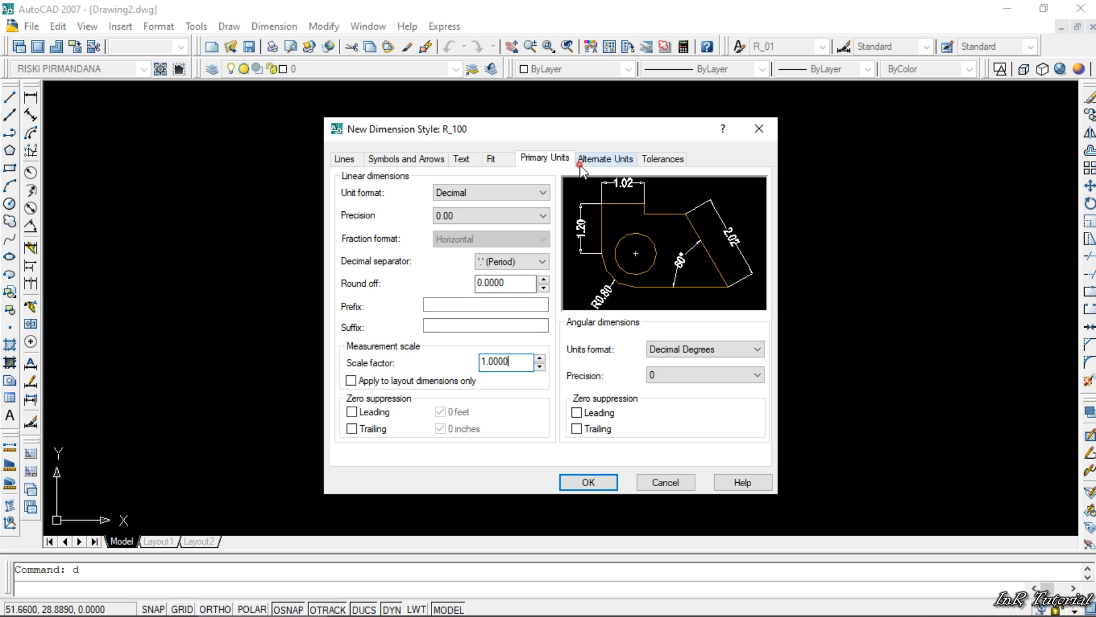
click(604, 158)
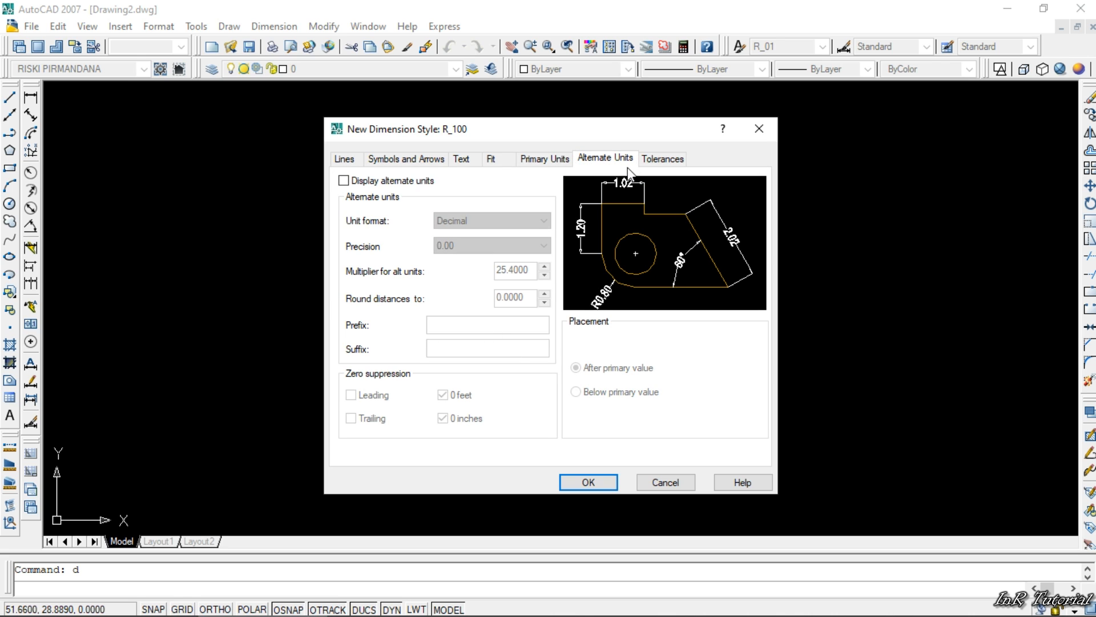
click(655, 160)
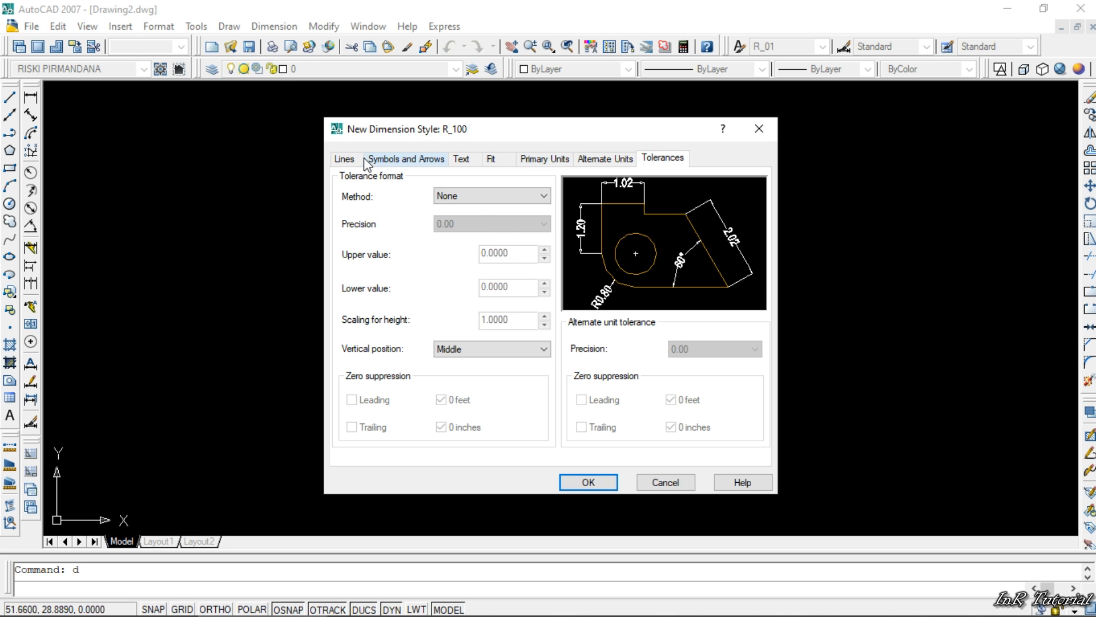
click(344, 159)
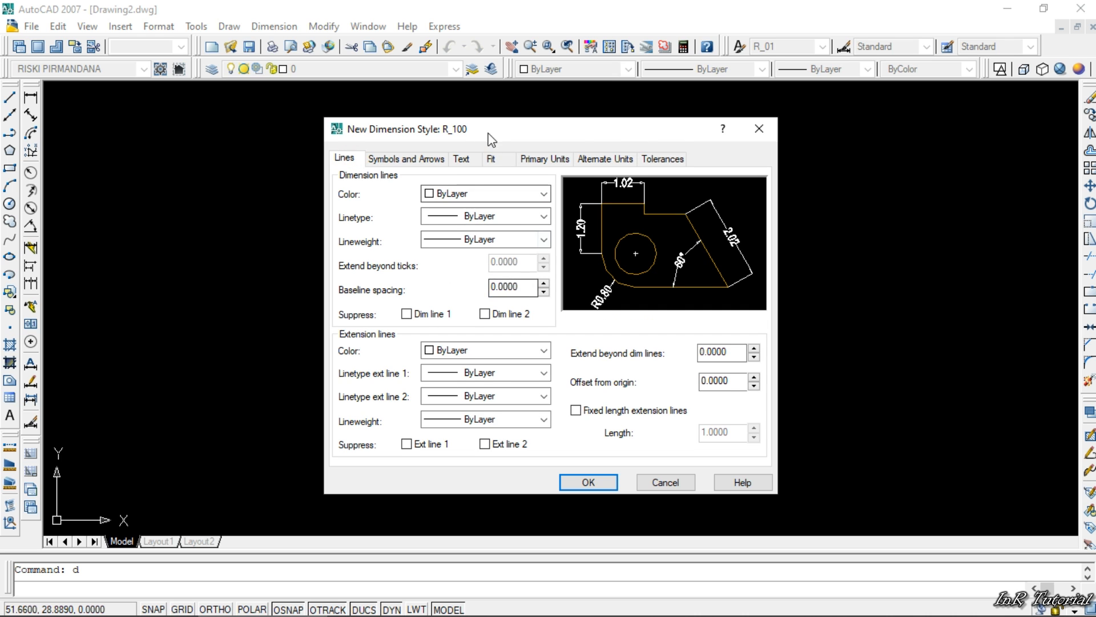
drag(495, 128, 423, 115)
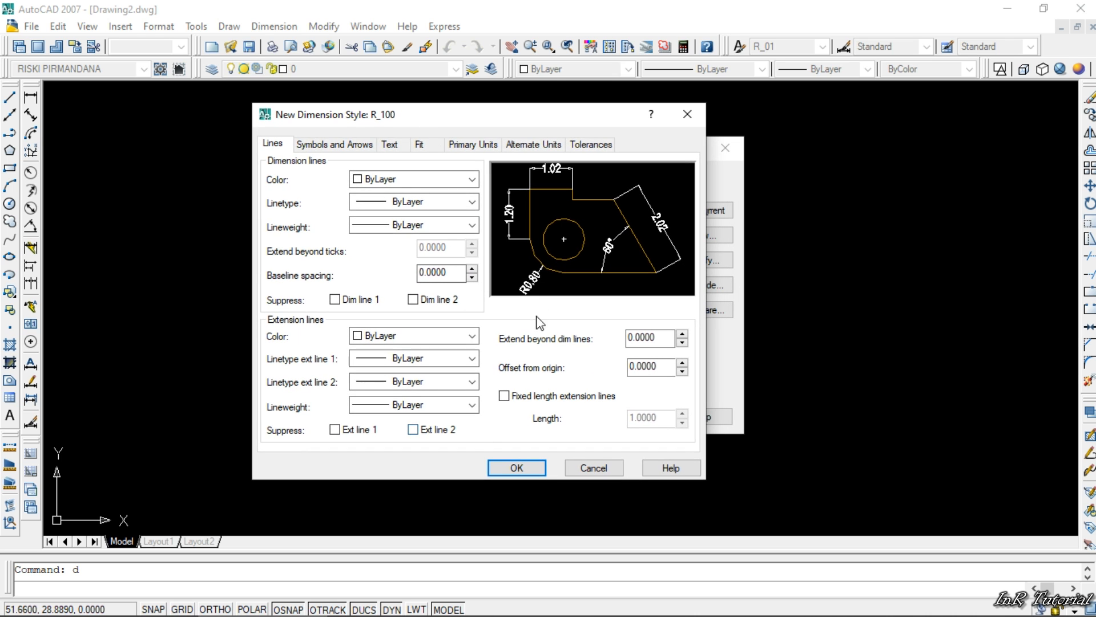
click(527, 468)
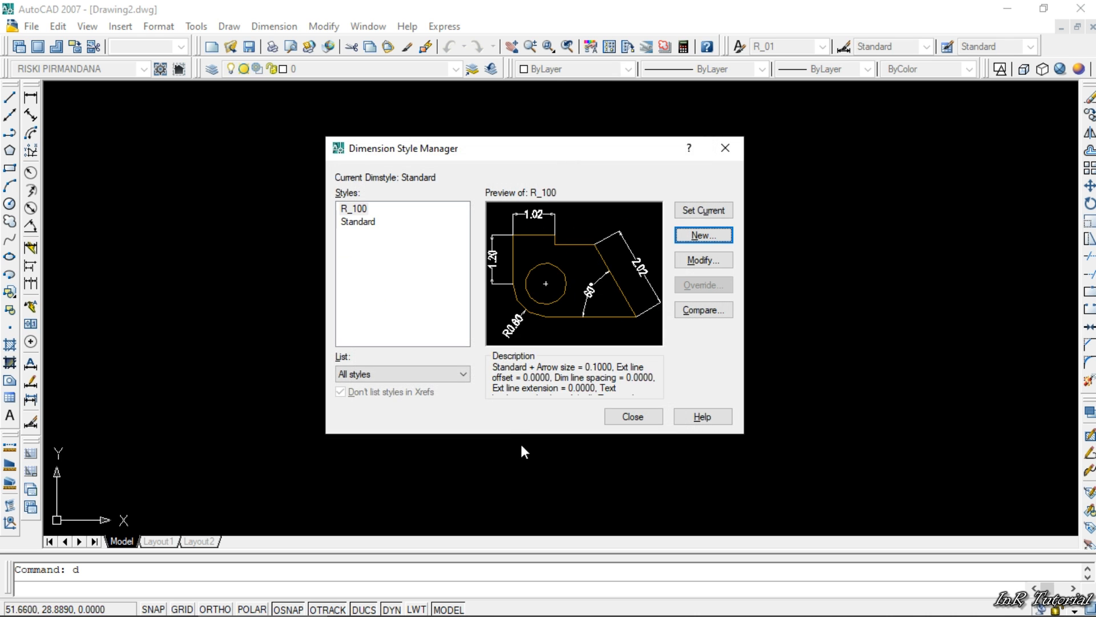
- Open the R_100 dimension style for modification to check its arrowhead settings, and leave without changing it
click(355, 209)
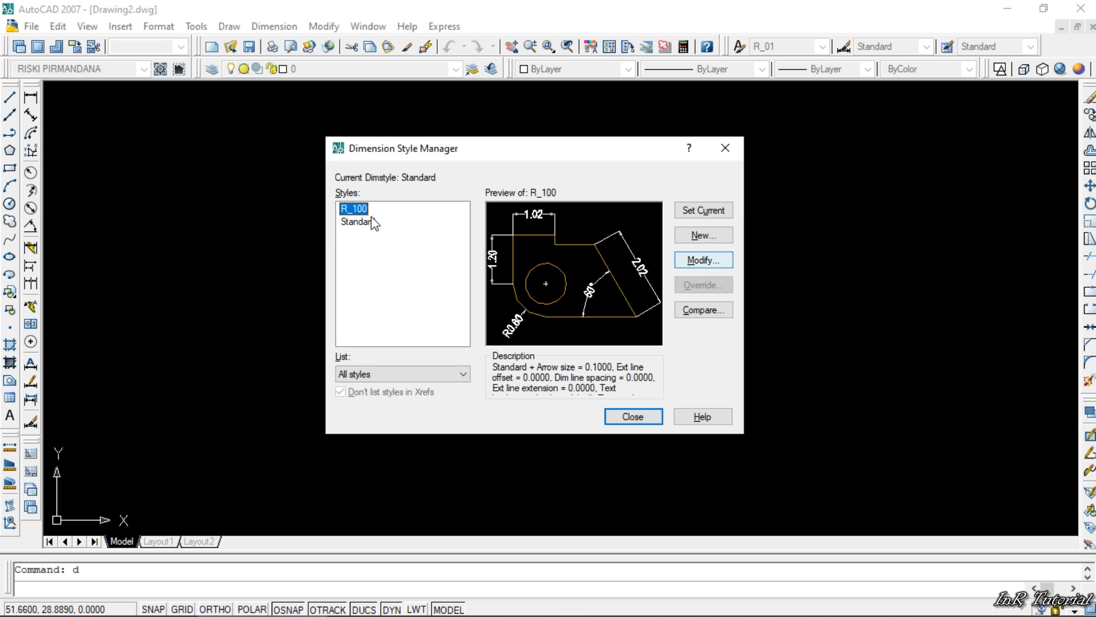
click(356, 221)
click(355, 209)
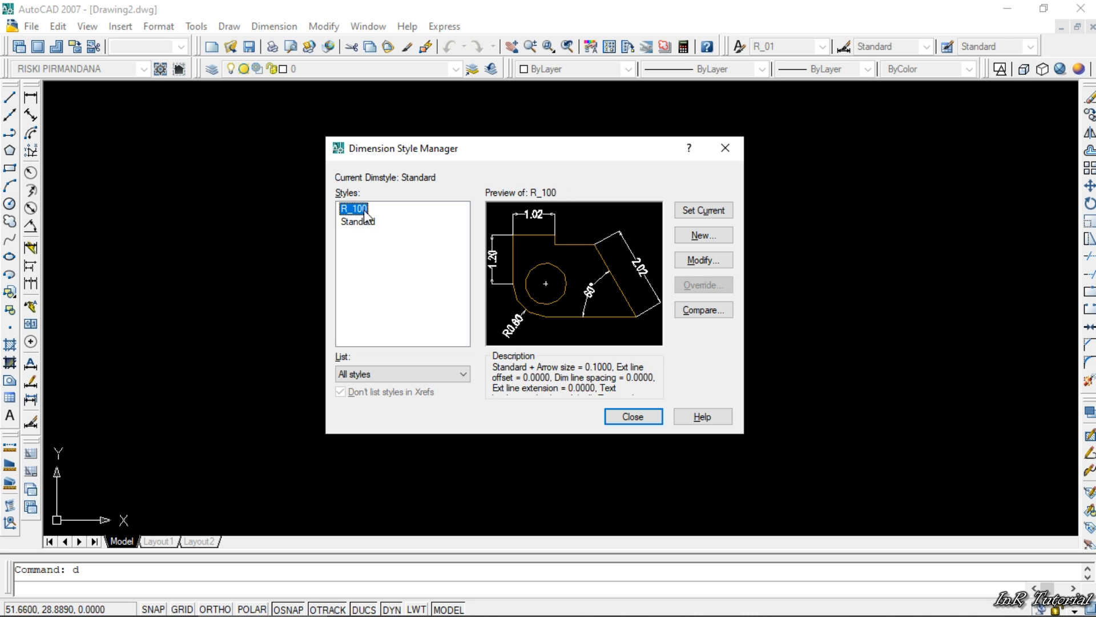
click(712, 262)
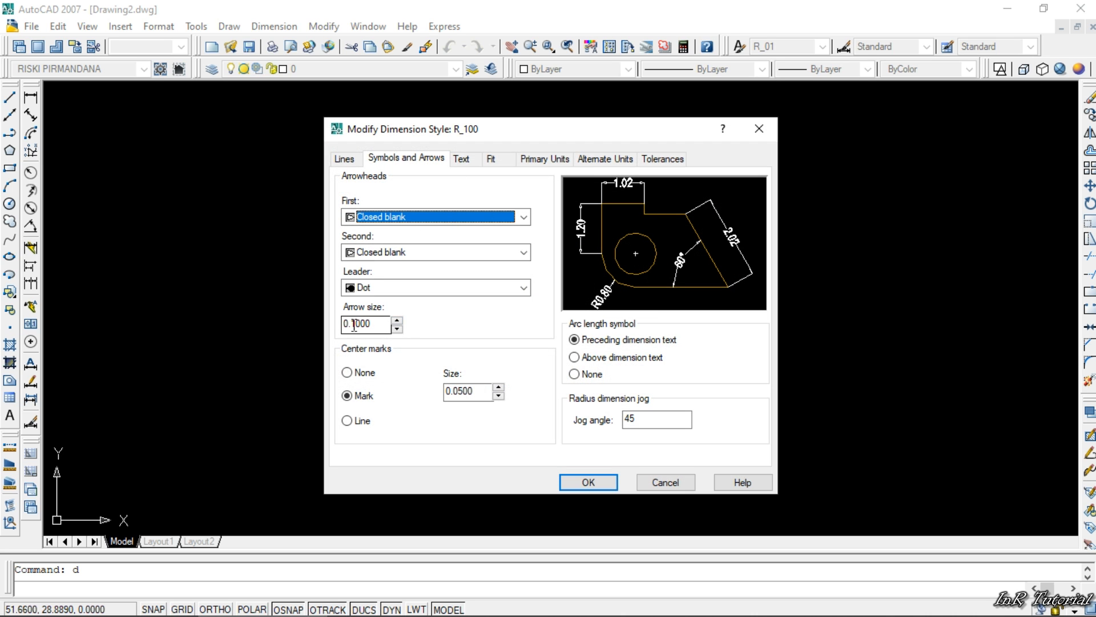
click(758, 129)
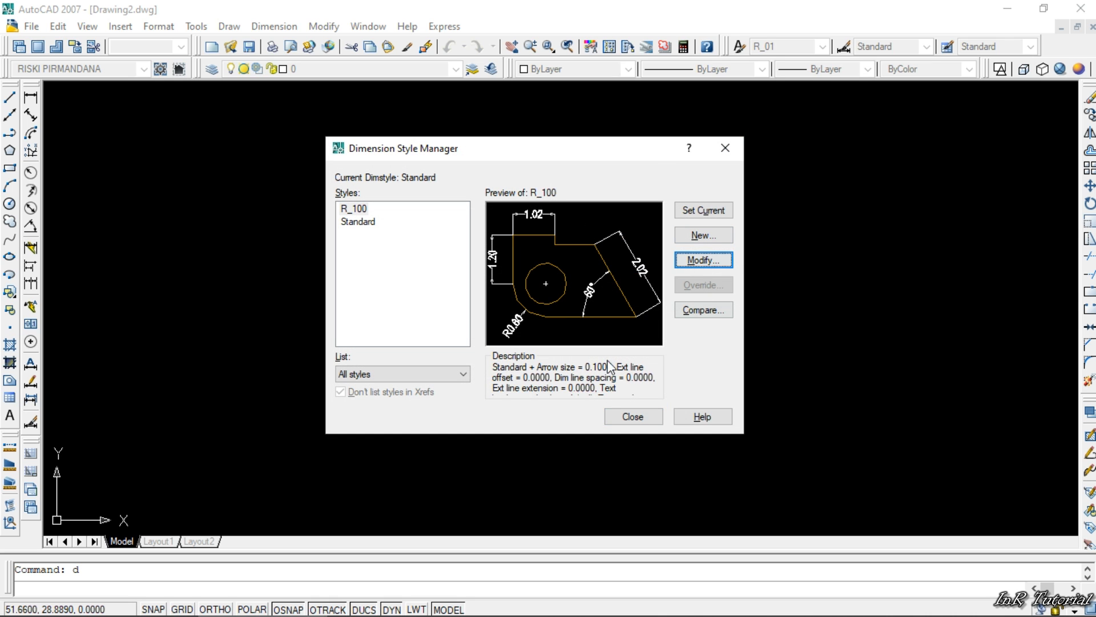
- Close the Dimension Style Manager and make R_100 the current dimension style
click(638, 415)
click(891, 46)
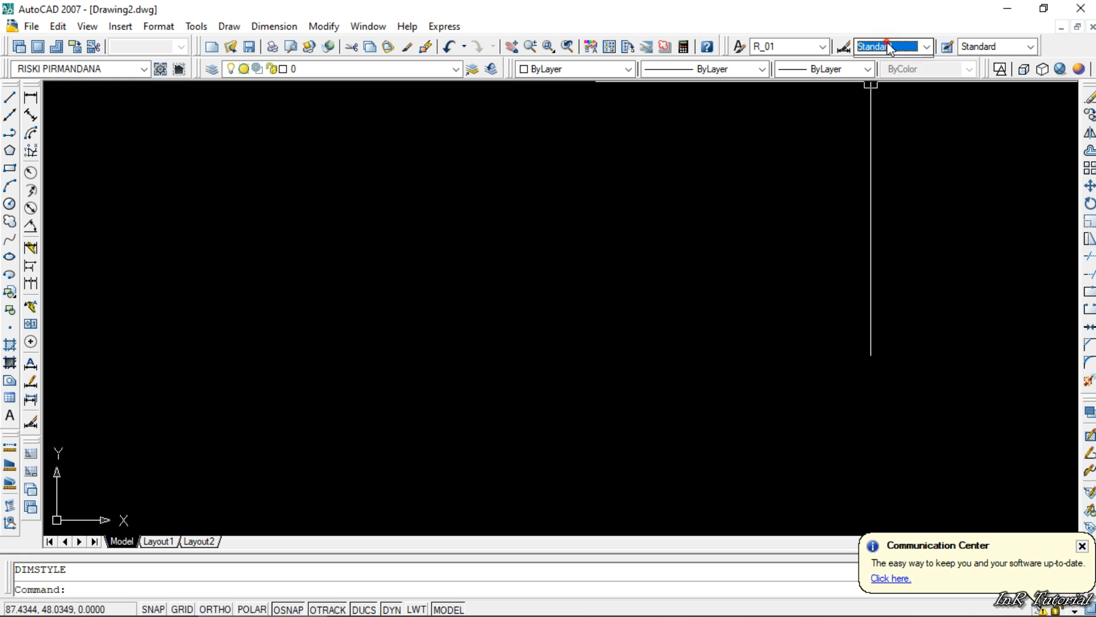
click(873, 59)
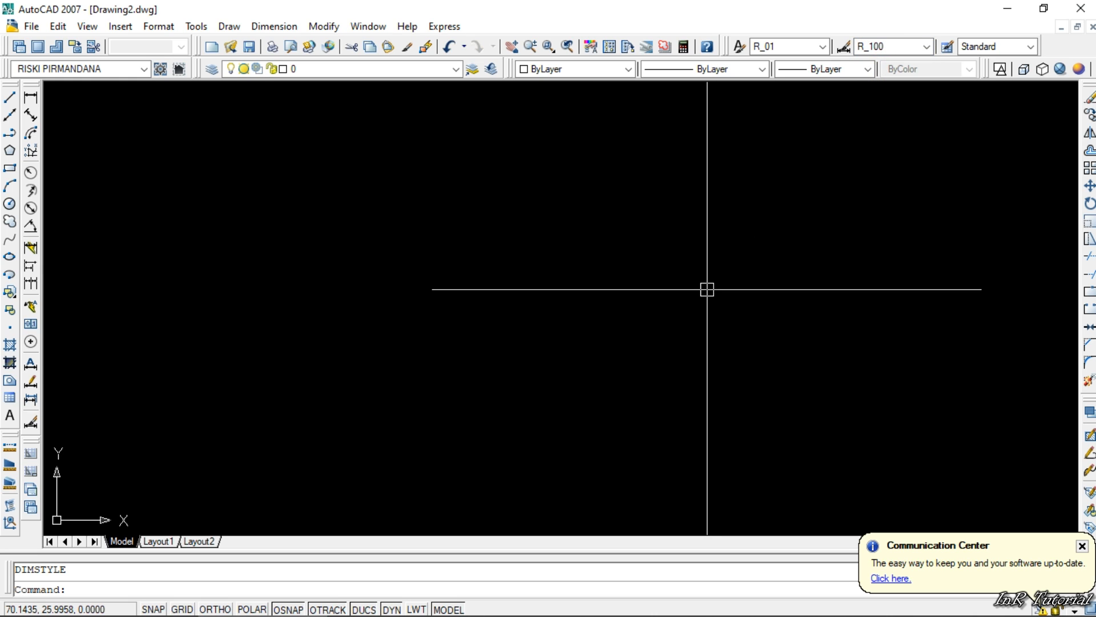
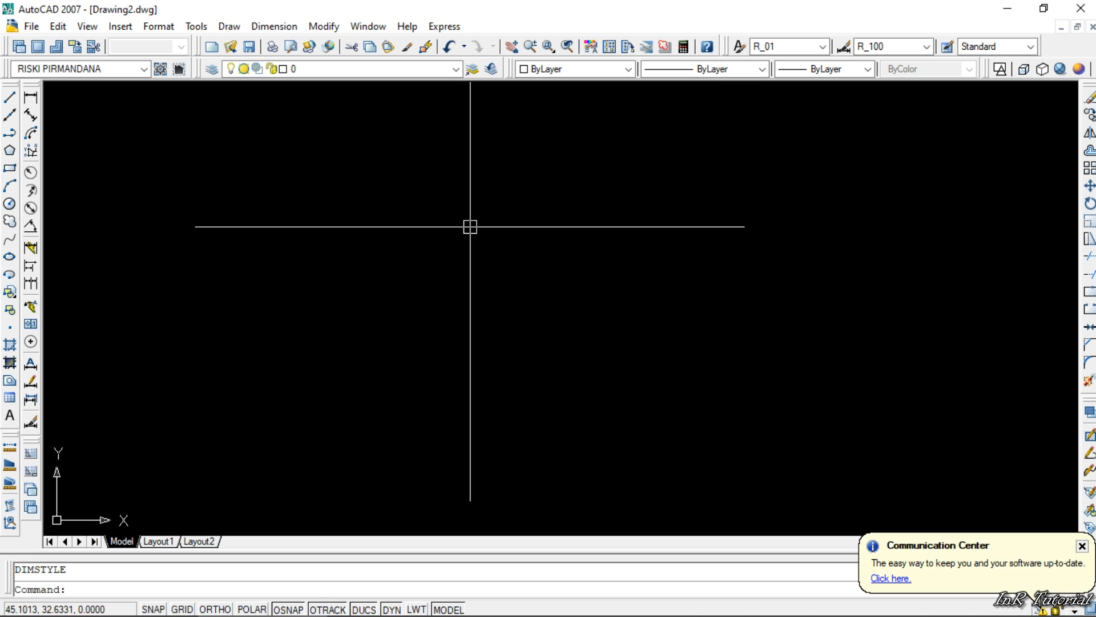
- Draw a single-segment diagonal polyline sloping down to the right, switching Ortho mode on and back off before placing its end
text(pl)
key(Return)
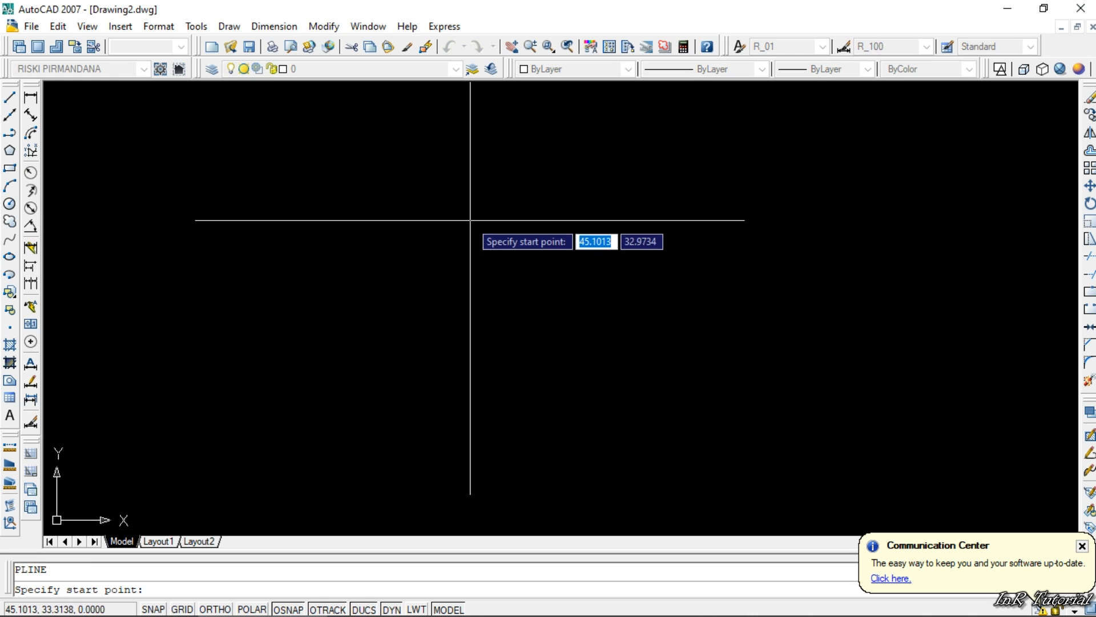
click(467, 207)
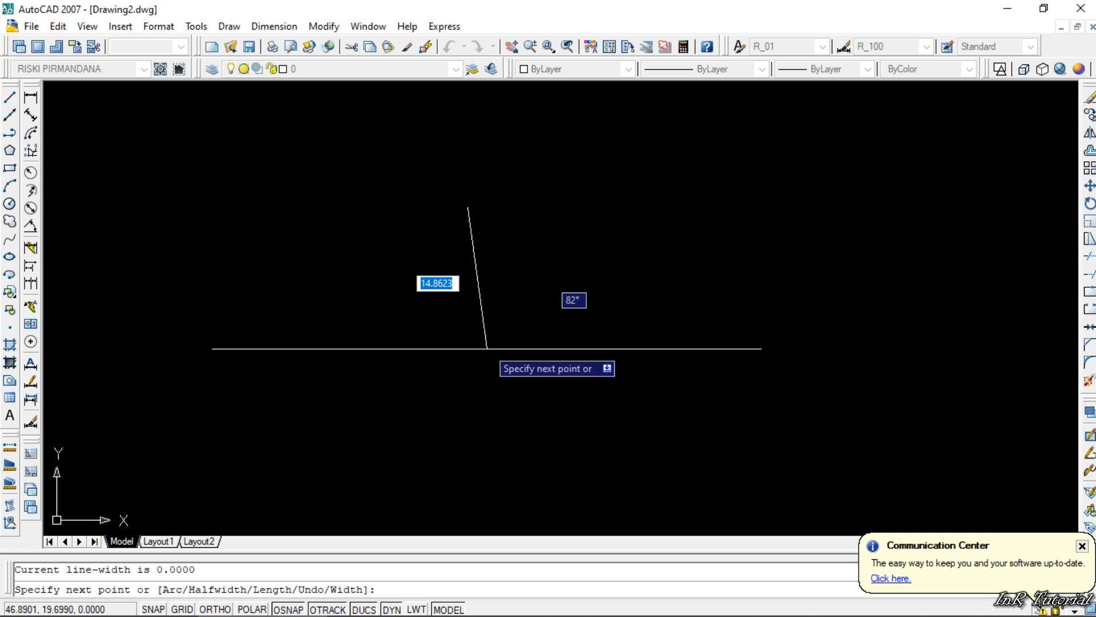
key(F8)
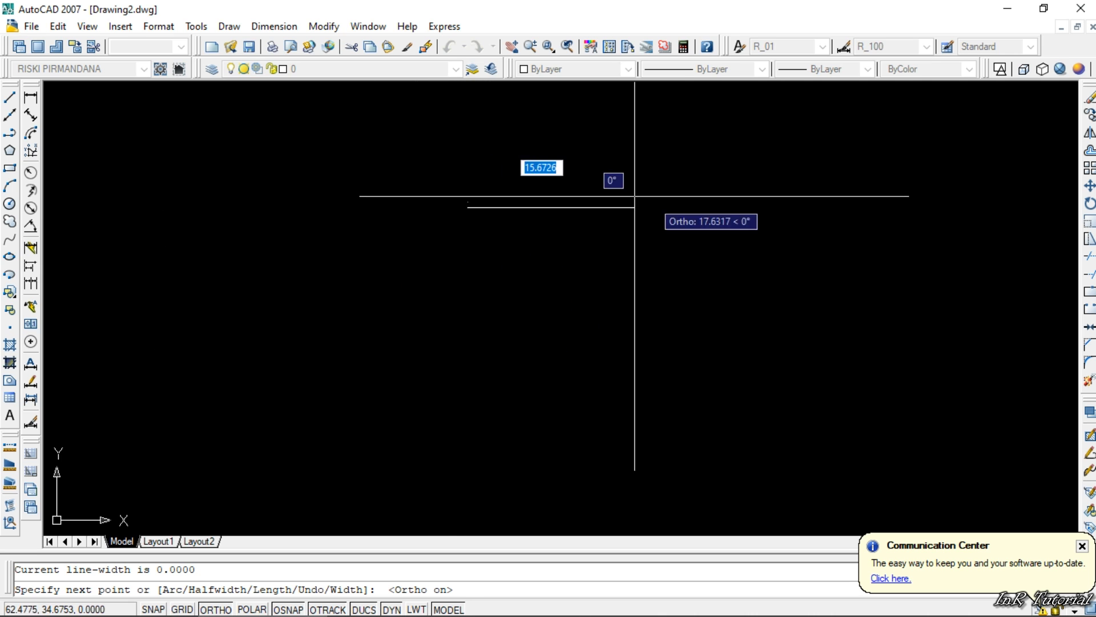
key(F8)
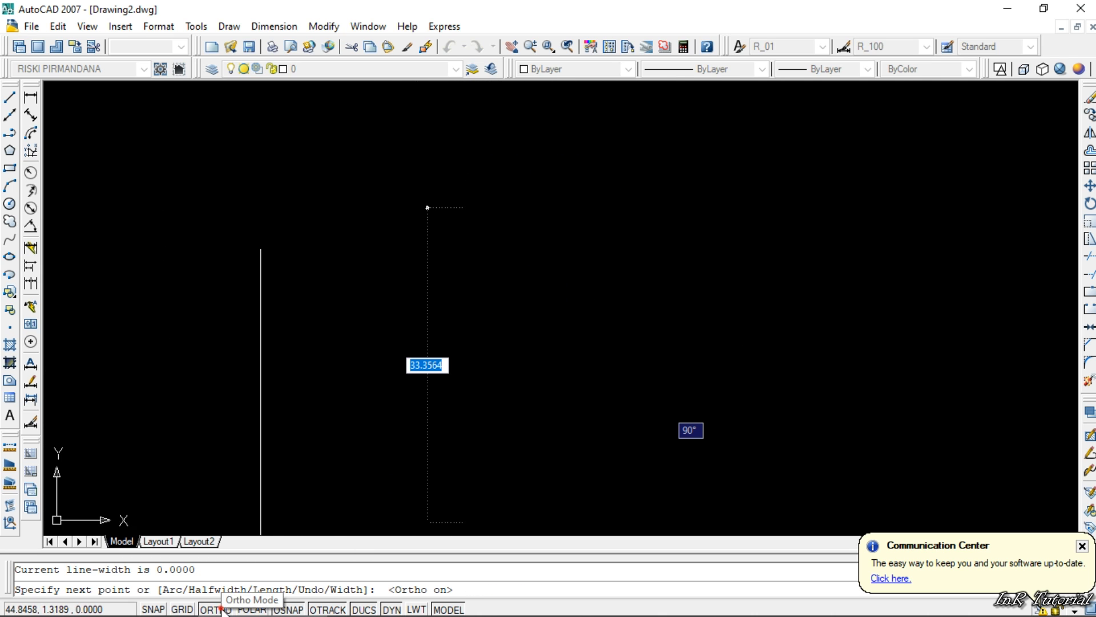
click(557, 337)
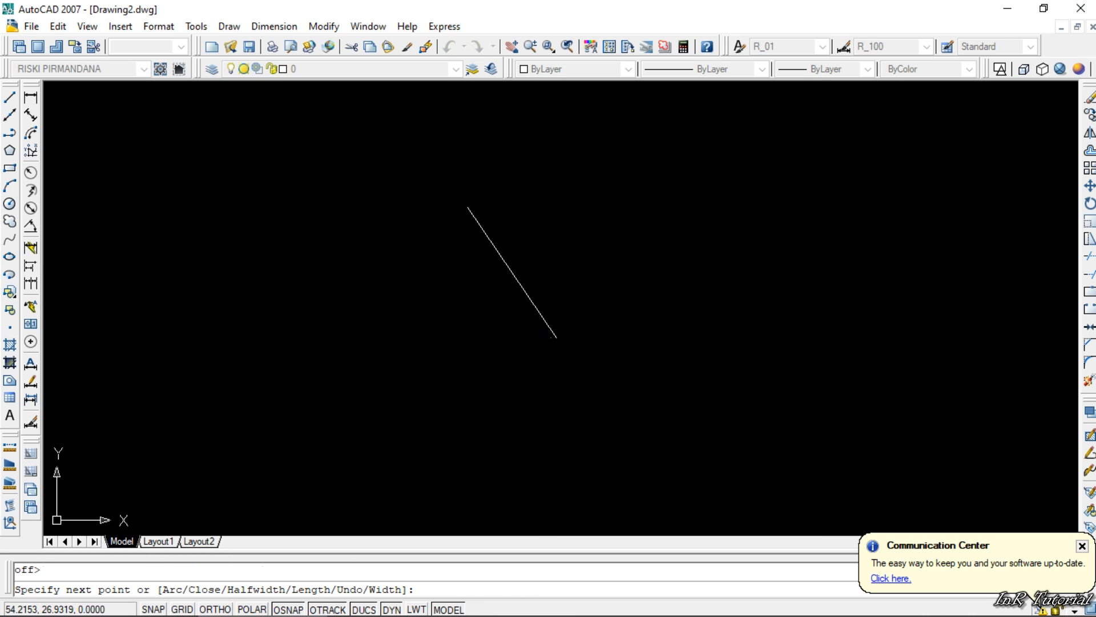
key(Return)
- Set the diagonal polyline's lineweight to 0.50 mm after trying 0.30 mm, and turn on lineweight display
click(568, 256)
click(496, 223)
click(828, 68)
click(822, 227)
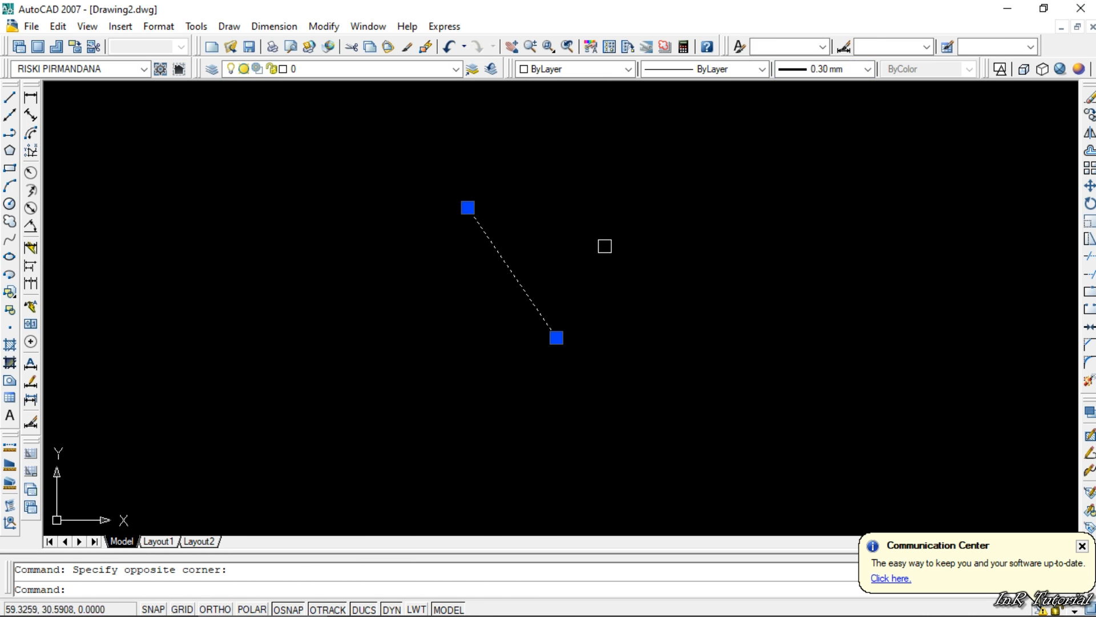
click(825, 69)
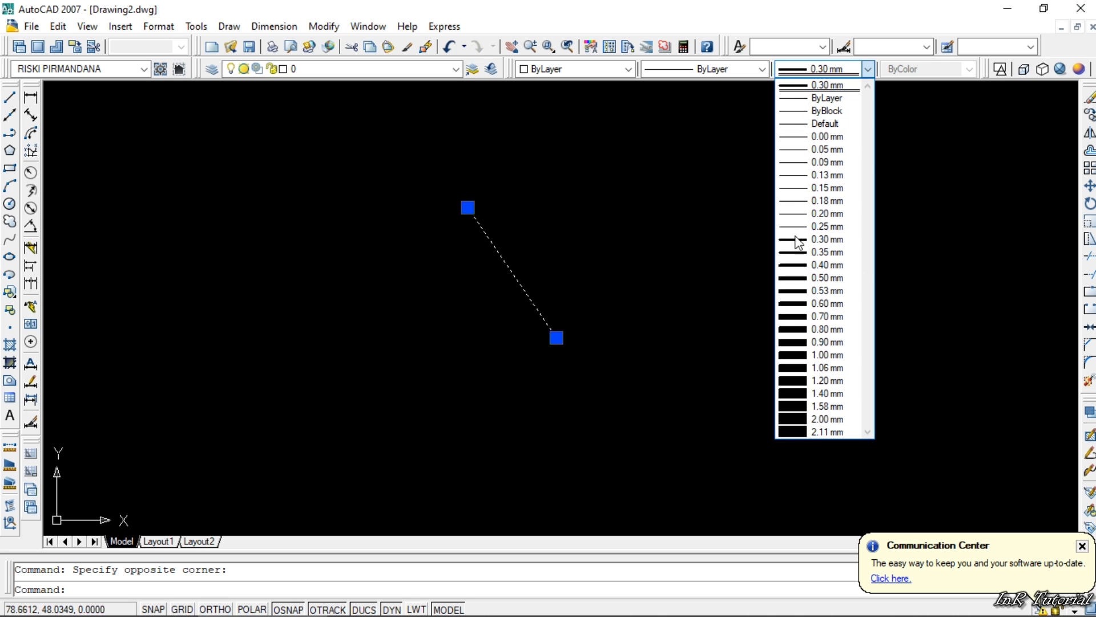
click(822, 277)
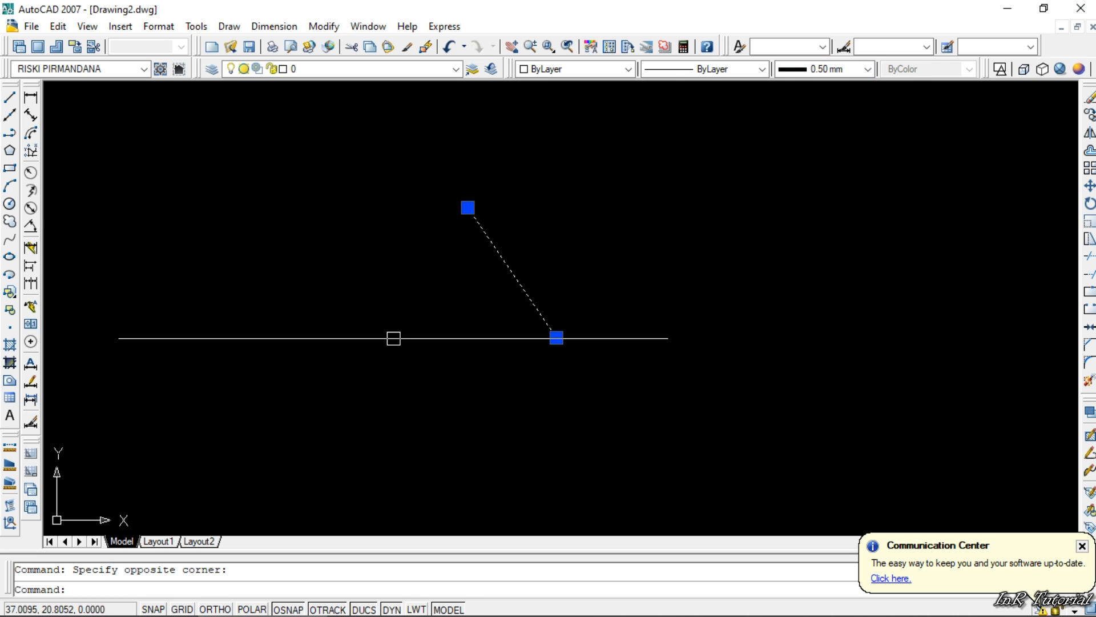
click(419, 609)
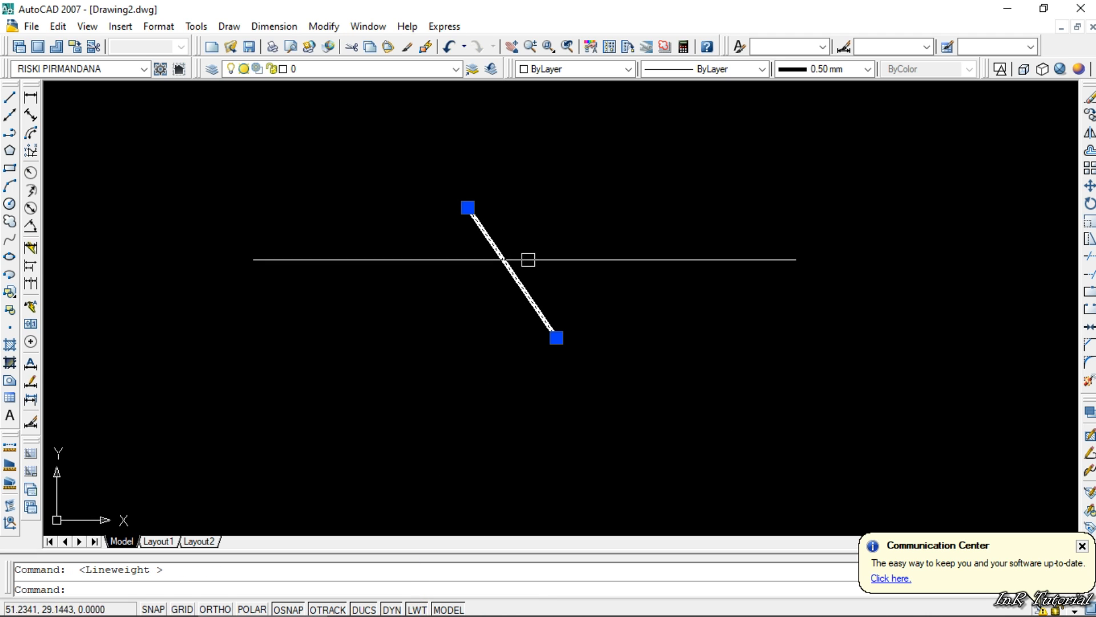
- Try the ByLayer and 0.25 mm lineweights on the diagonal polyline, set it to 0.30 mm and deselect it
click(867, 69)
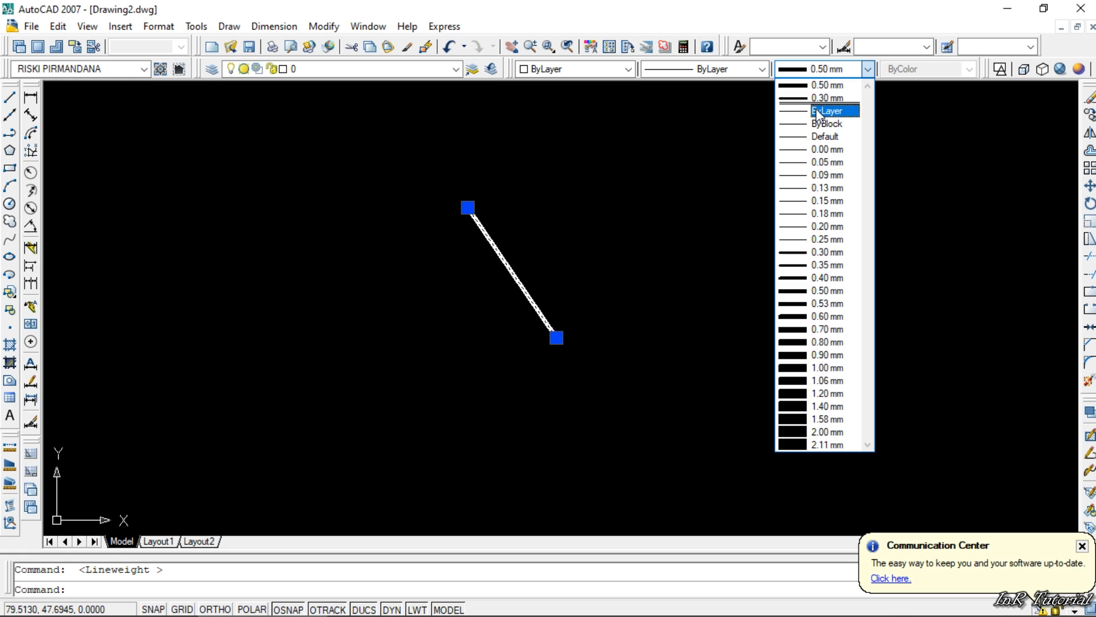
click(818, 112)
click(812, 70)
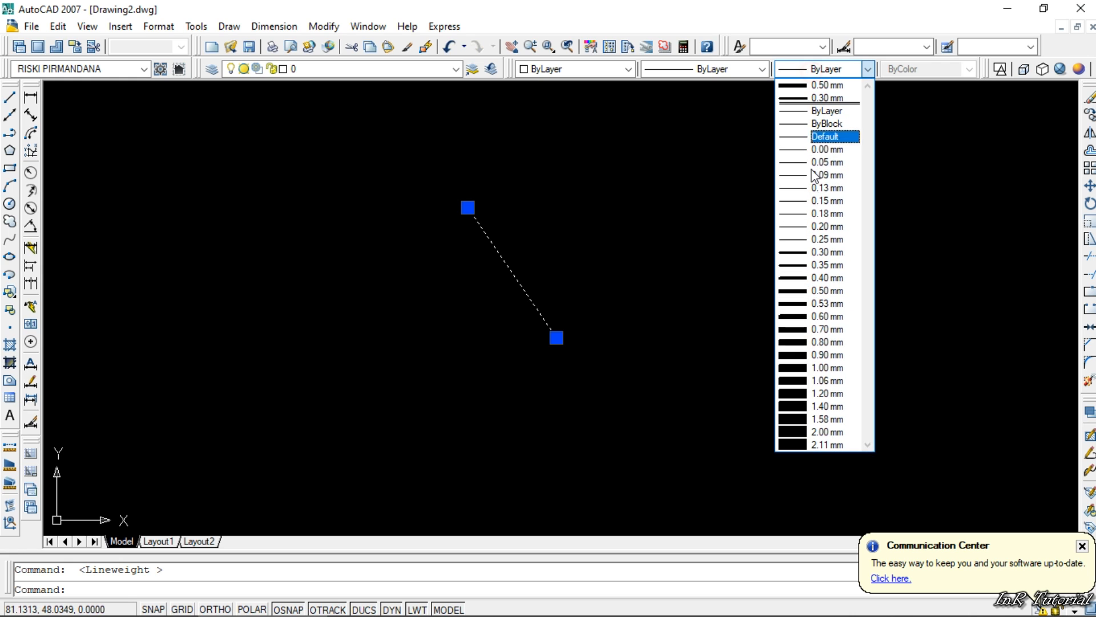
click(807, 243)
click(868, 68)
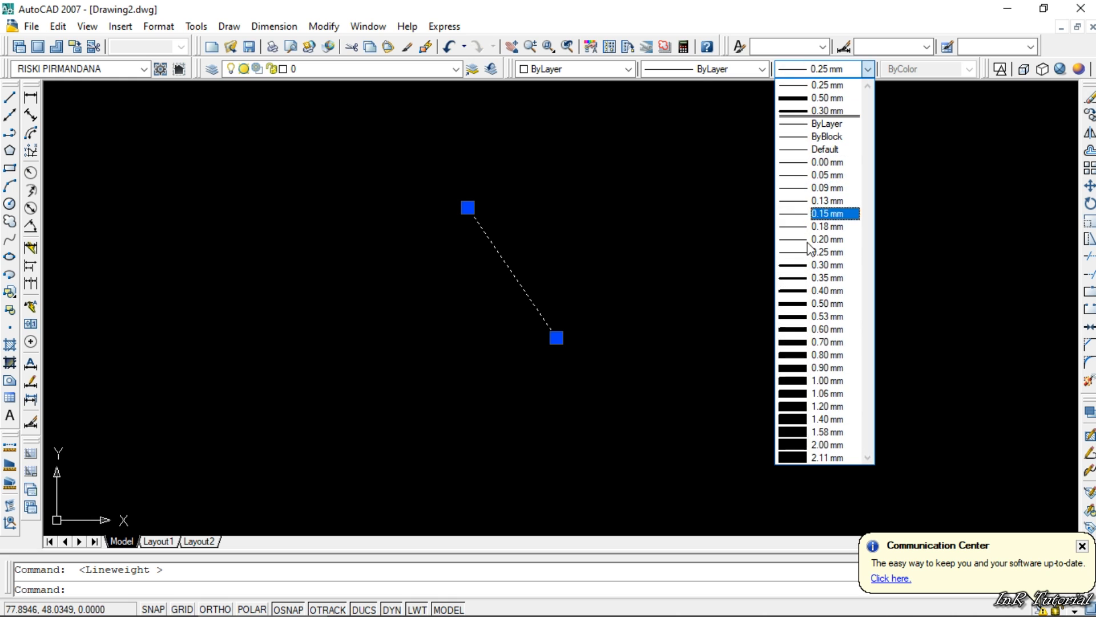
click(813, 265)
key(Escape)
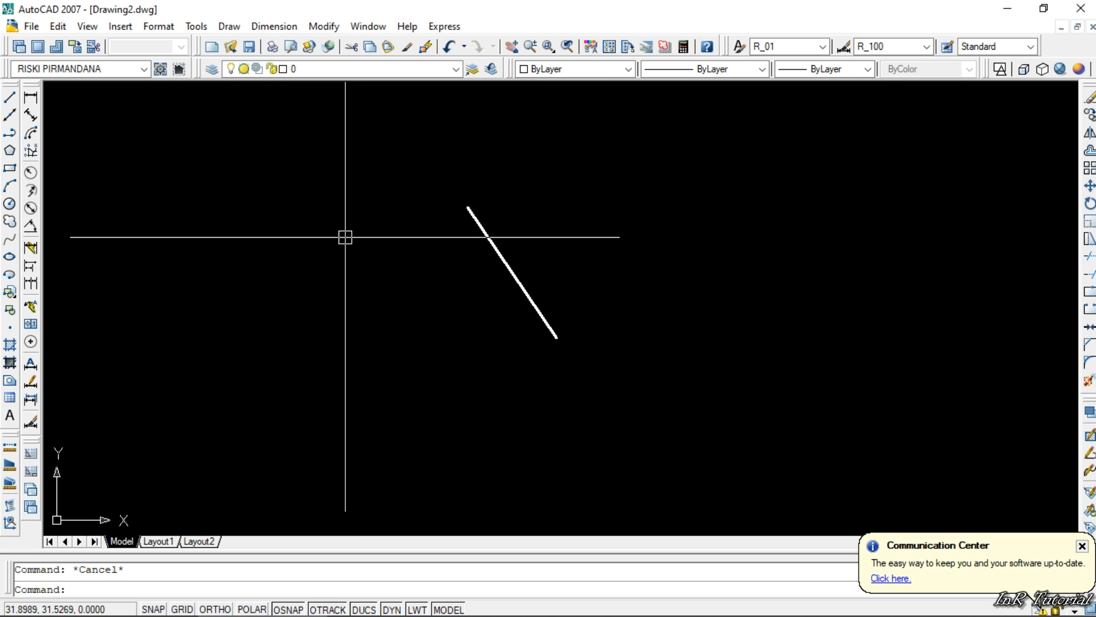
- Turn dynamic input off and back on to compare where command text such as op is entered, and cancel the entry
text(l)
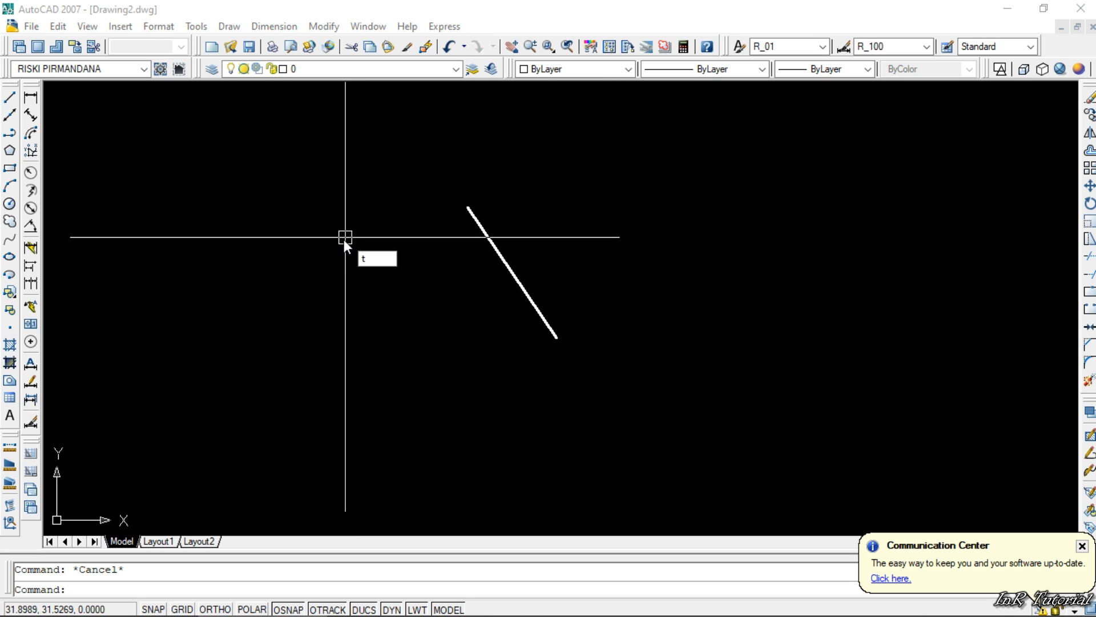
text(e)
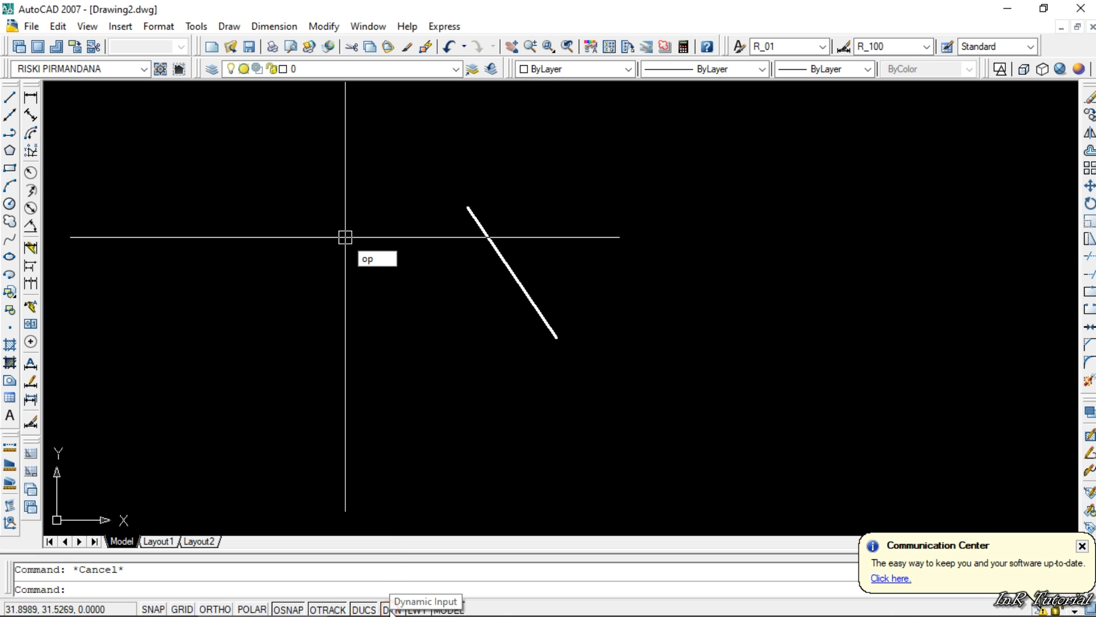
click(393, 609)
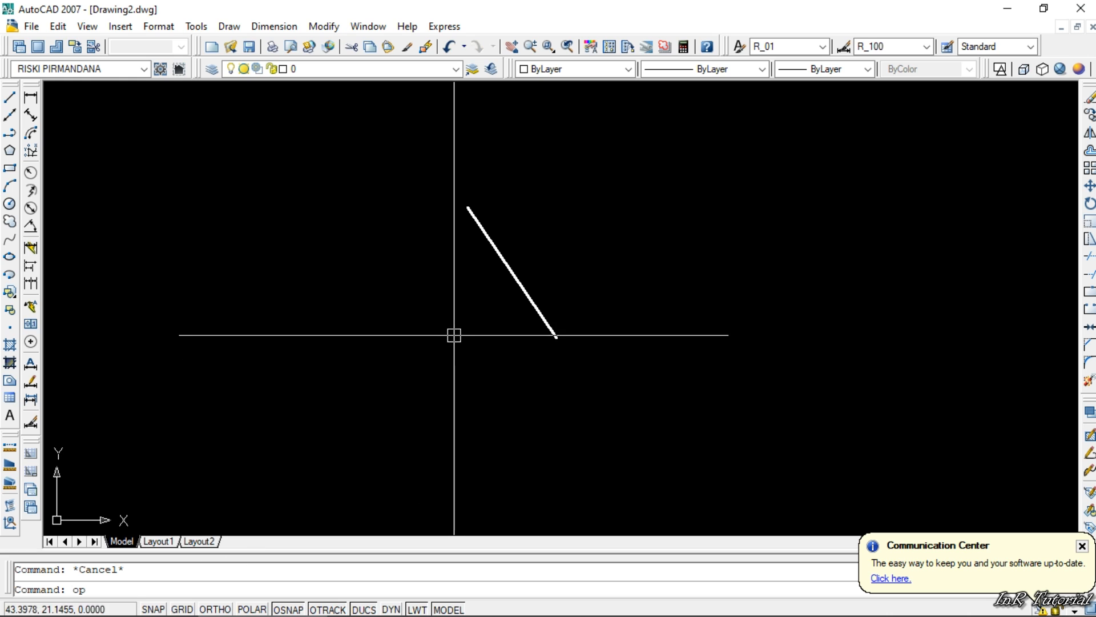
click(398, 608)
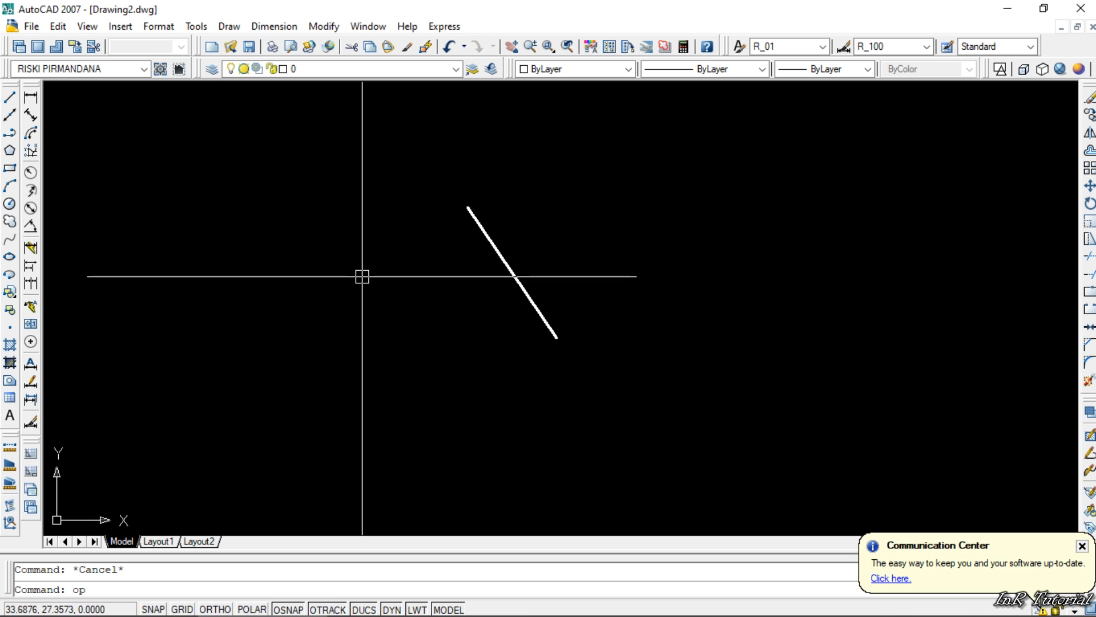
text(op)
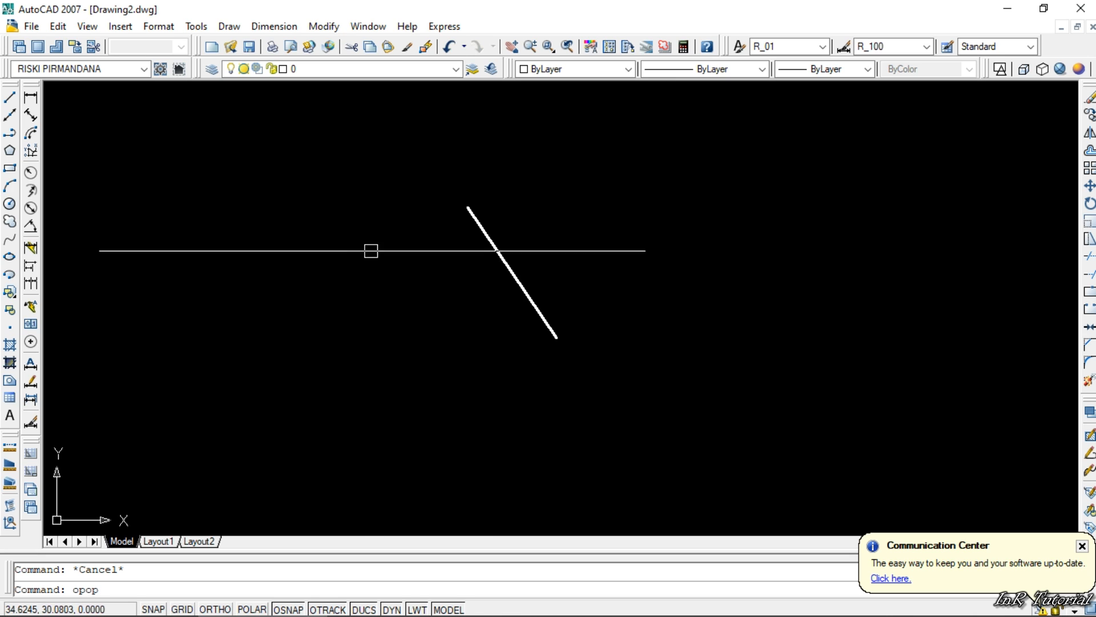
key(Escape)
text(op)
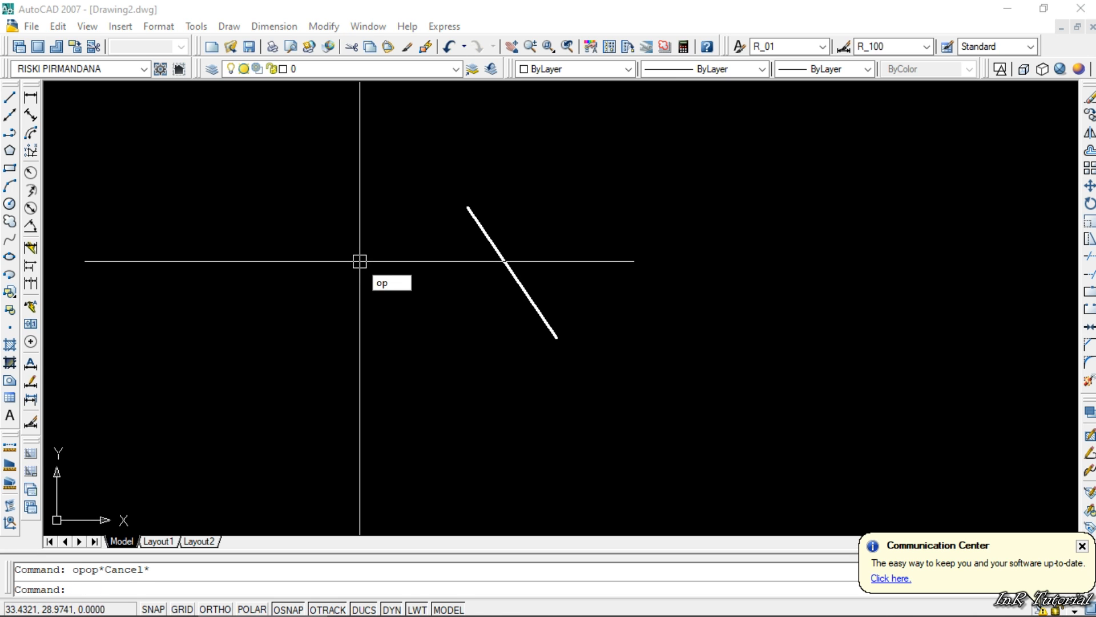
key(Escape)
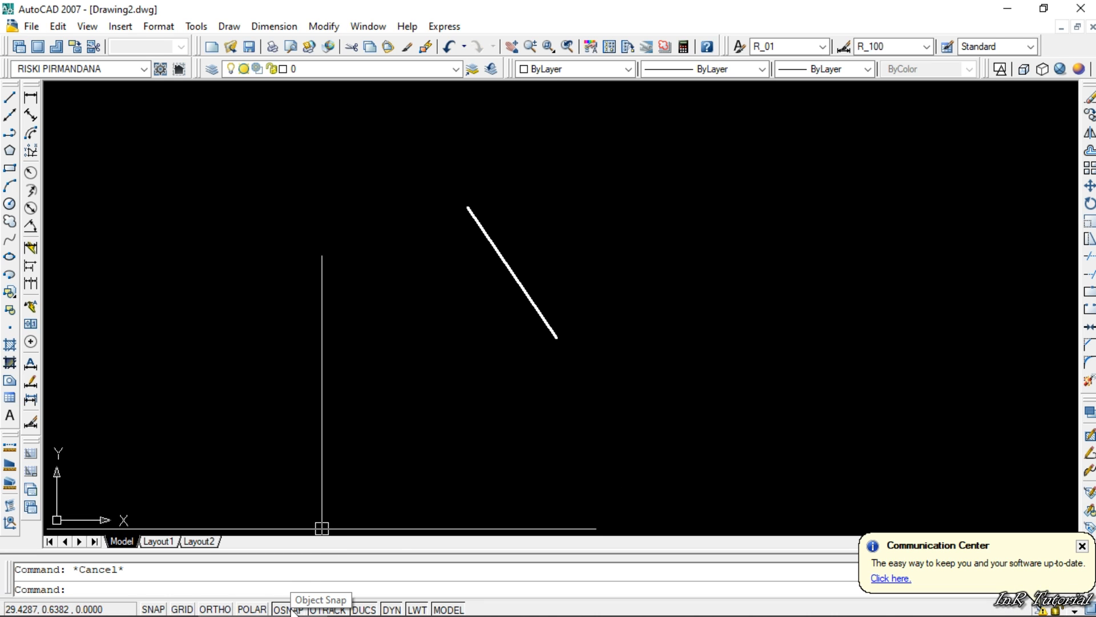
- Review the object snap modes, try selecting all of them, and close the drafting settings without applying
right_click(291, 609)
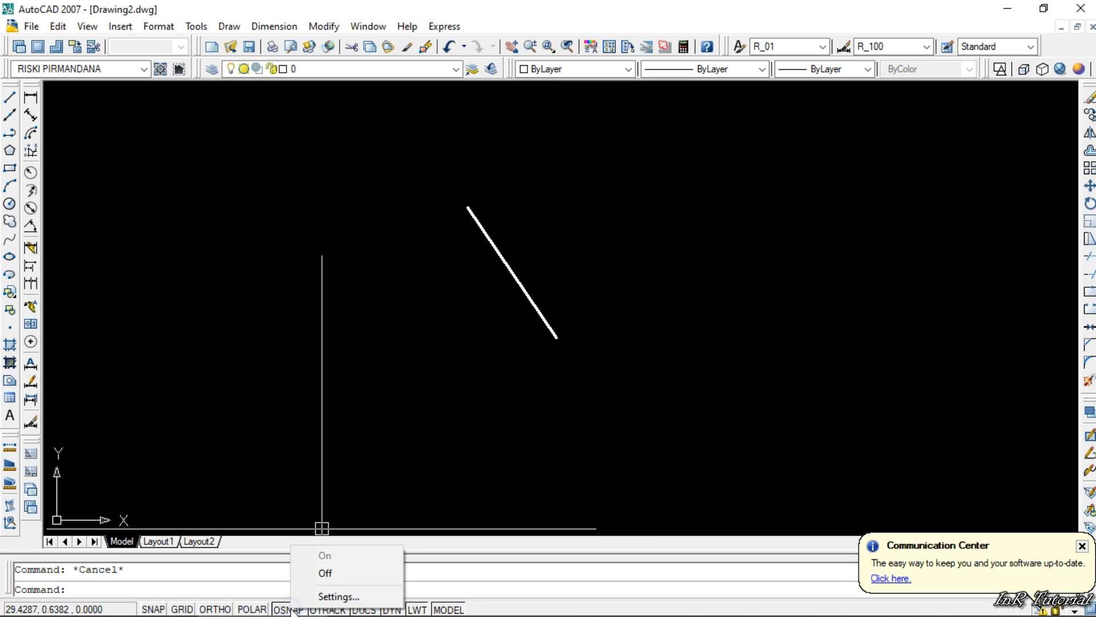
click(321, 596)
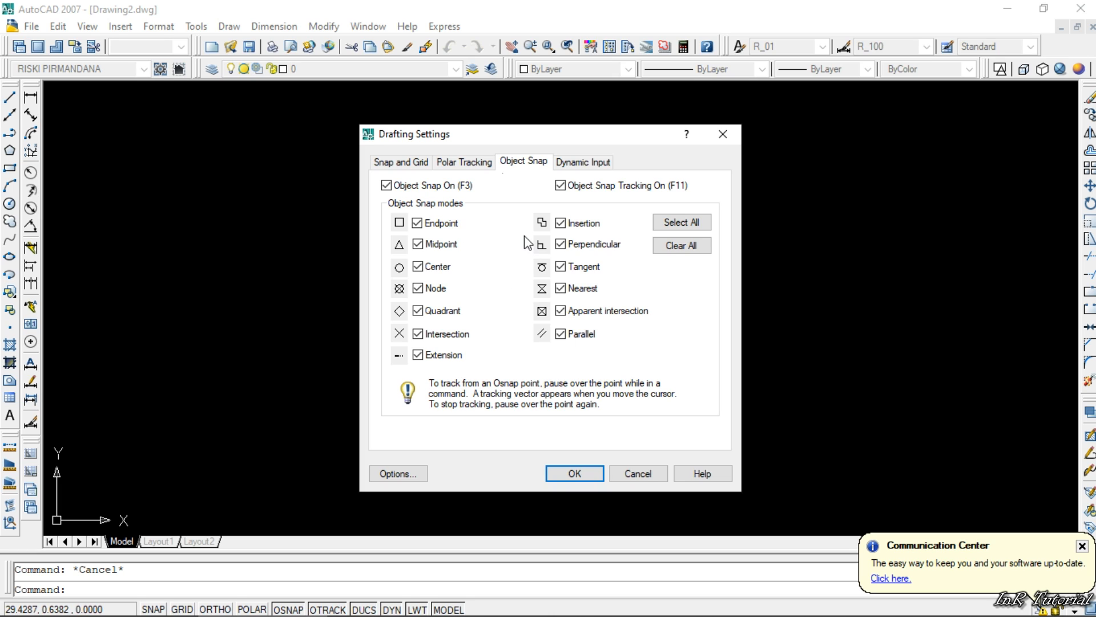
click(674, 222)
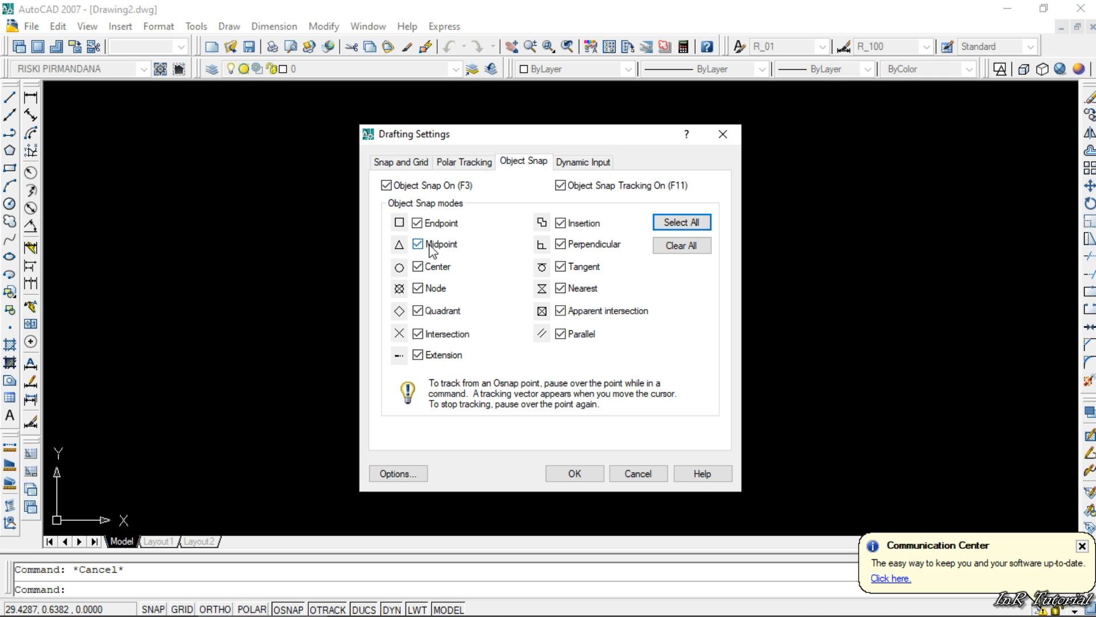
click(722, 136)
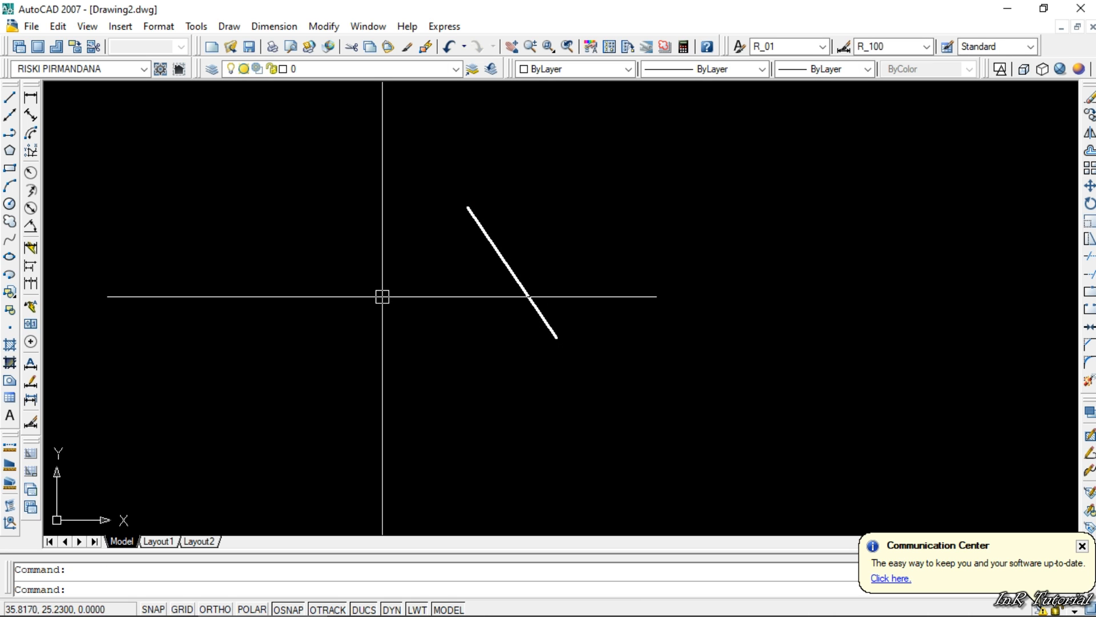
- Draw a polyline about 19.28 units long from a free point left of the thick line to its upper endpoint
text(pl)
key(Return)
click(311, 299)
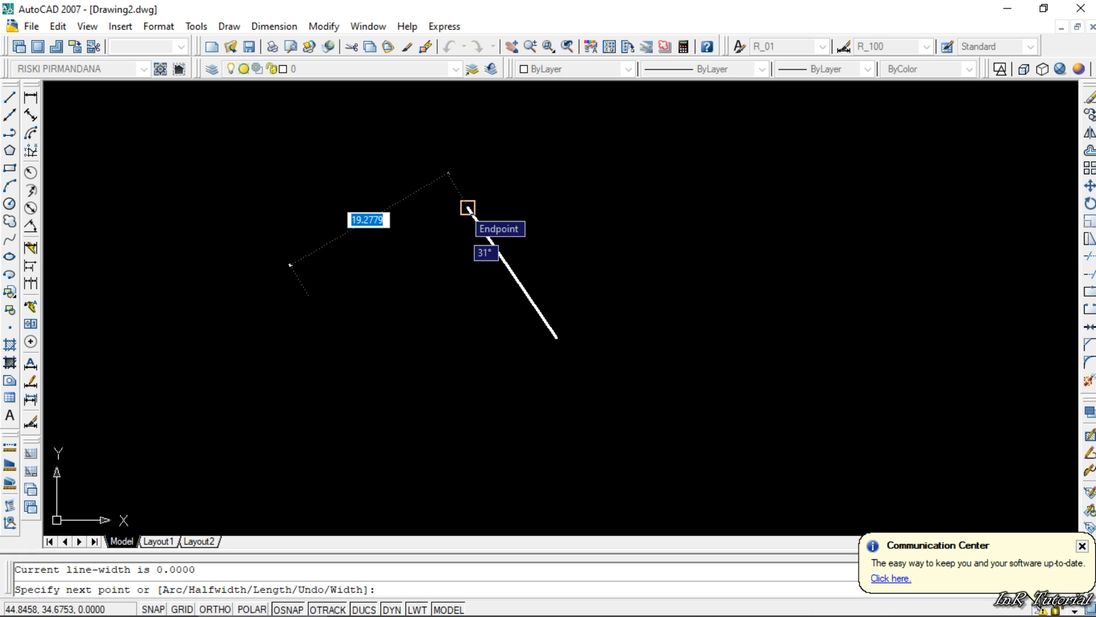
click(467, 208)
key(Return)
key(Return)
- Draw a second polyline from the first thin line's start point to the thick line's midpoint using object snap
click(312, 298)
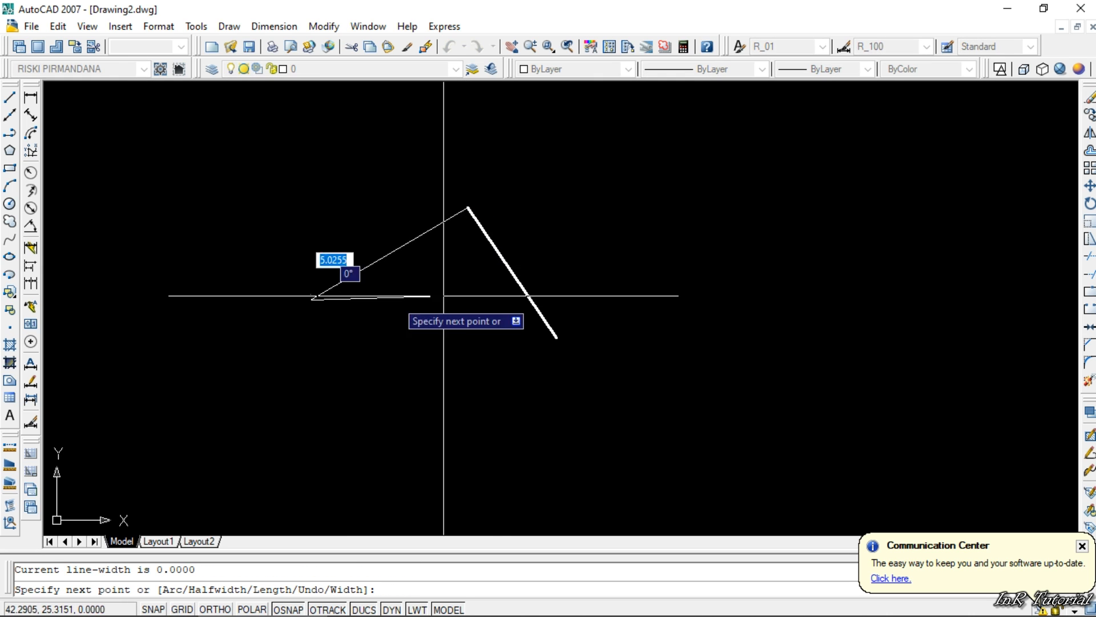
click(511, 273)
key(Return)
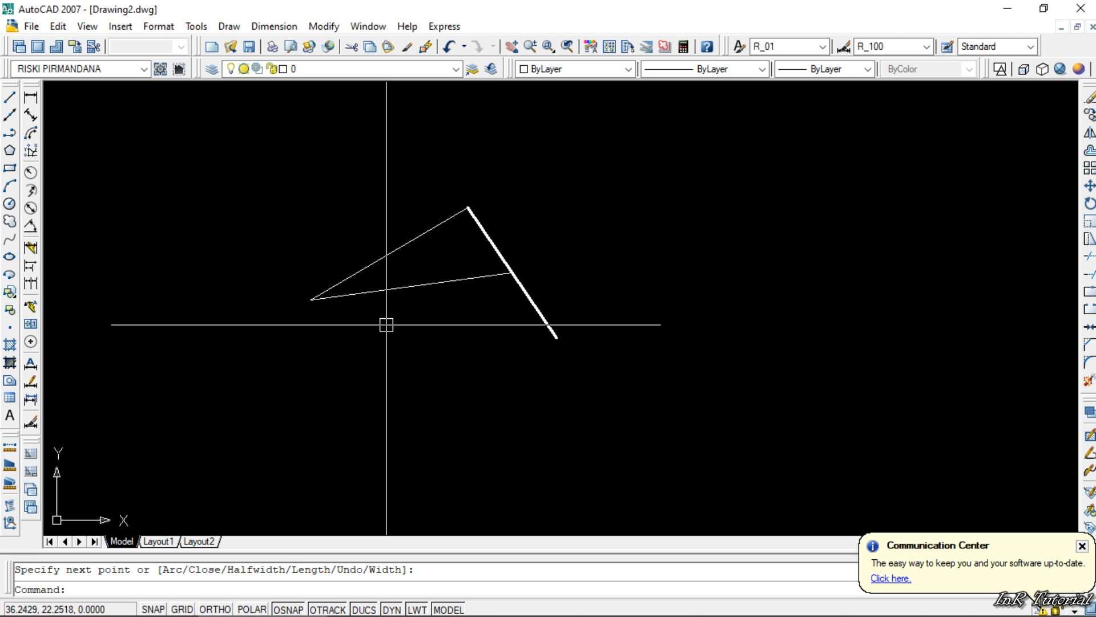
- Clear all object snap modes in the drafting settings and apply the change
mouse_move(288, 612)
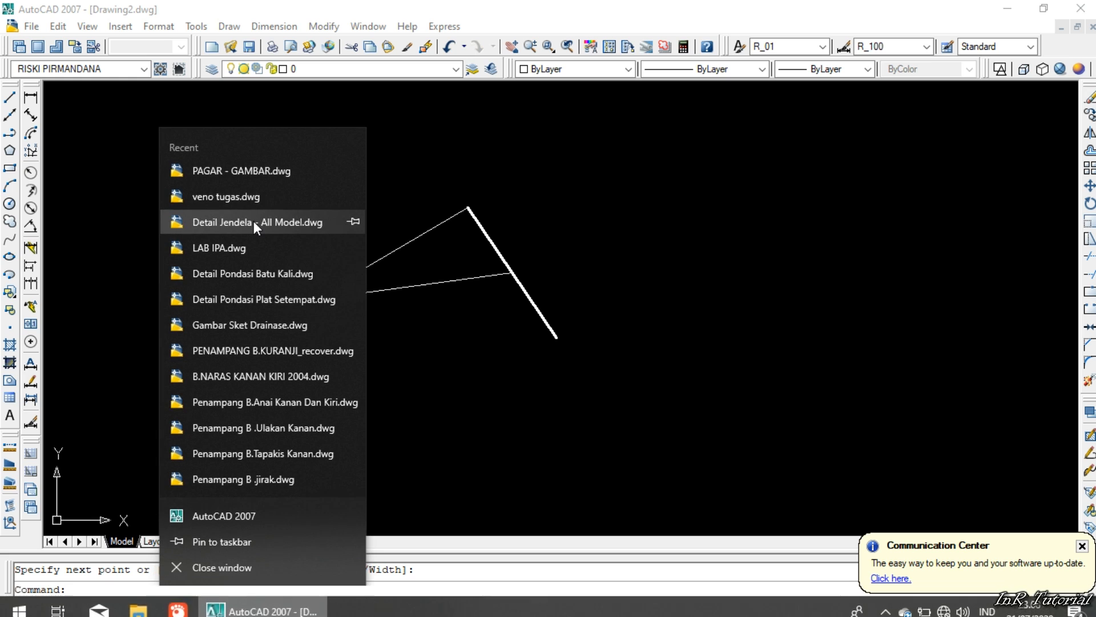
click(555, 166)
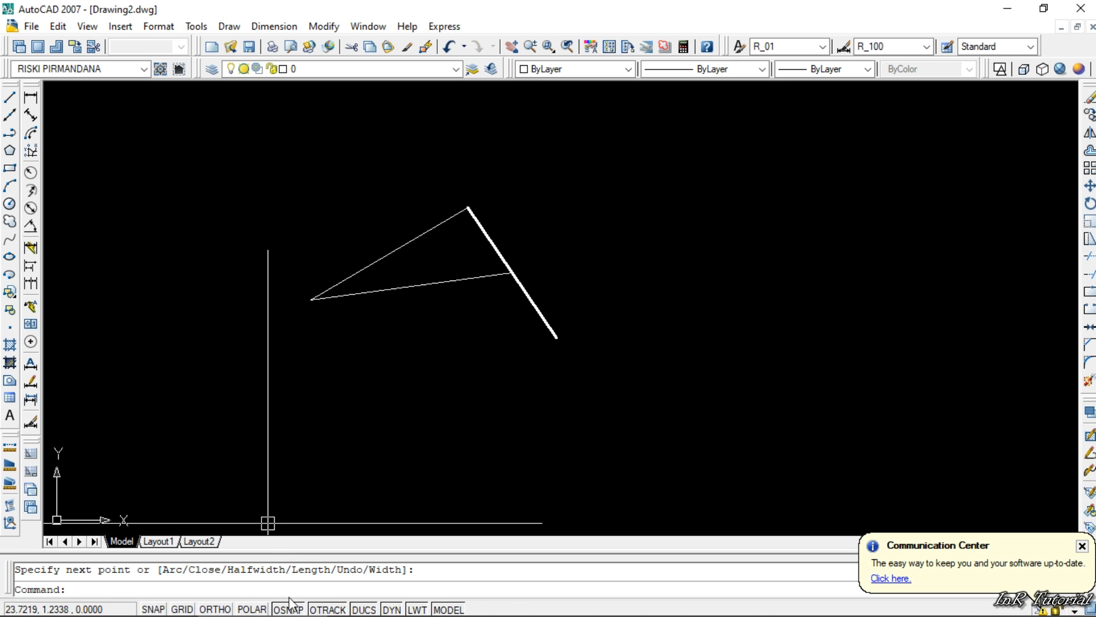
right_click(291, 607)
click(318, 592)
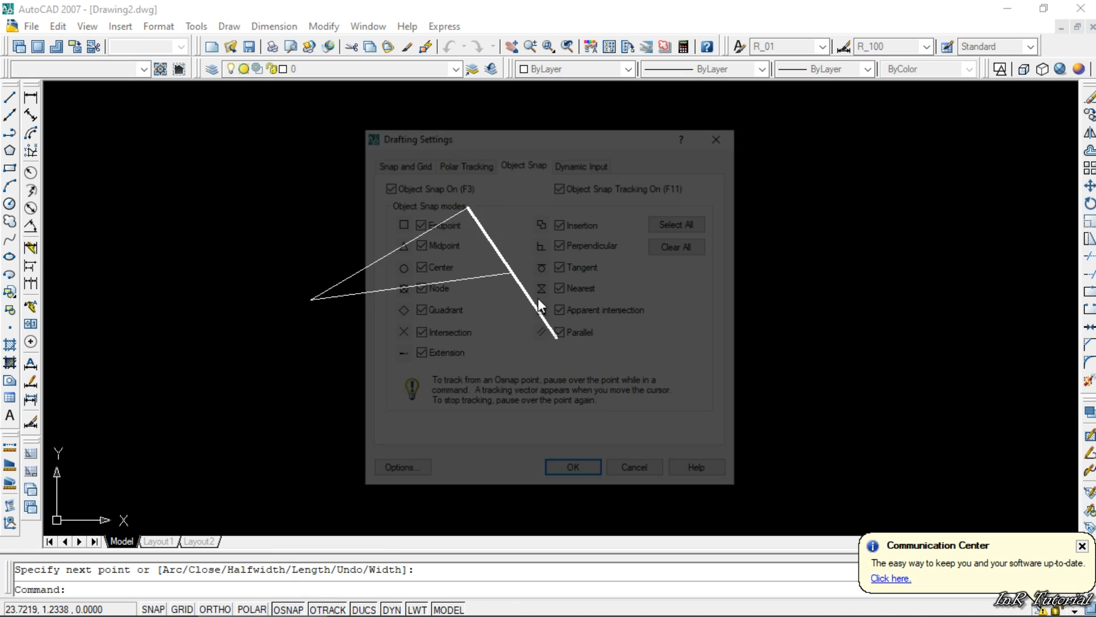
click(672, 246)
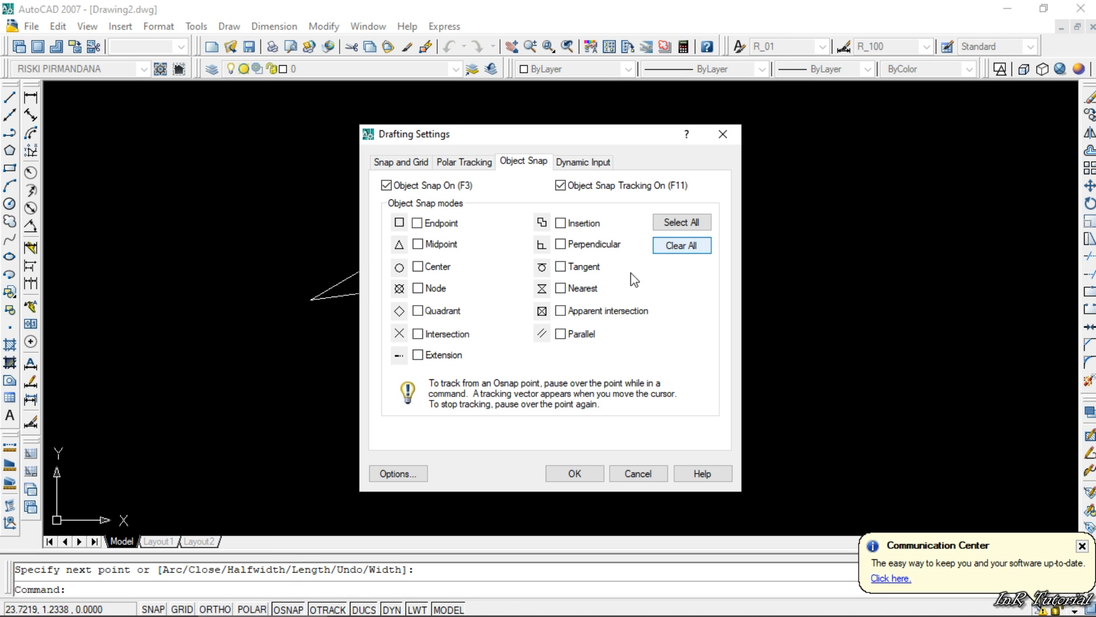
click(574, 474)
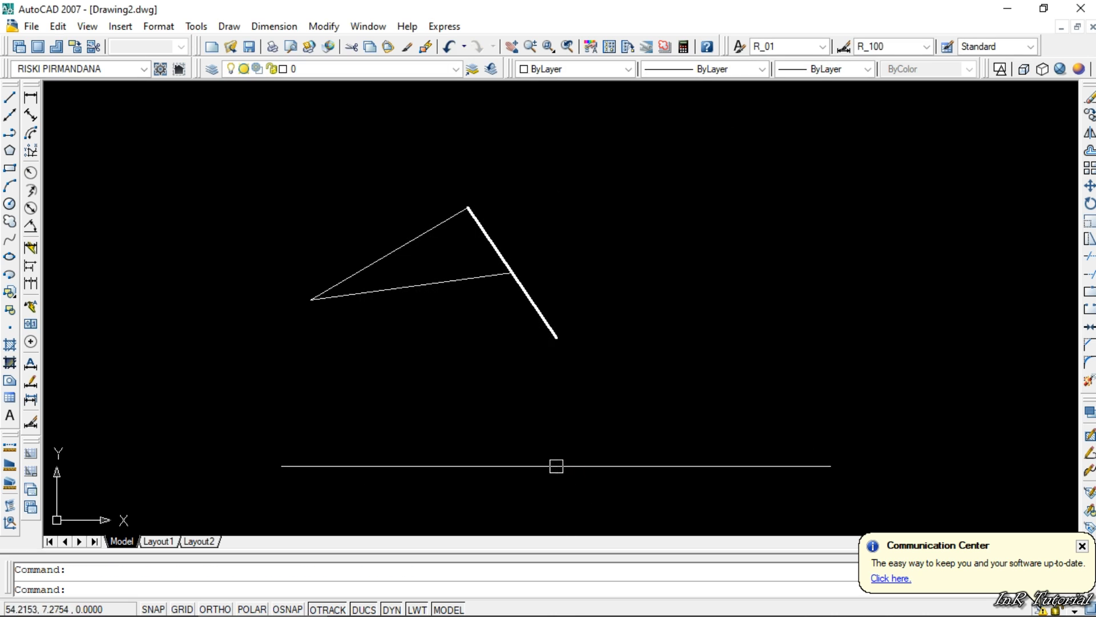
- Draw a polyline about 25.2 units long from a free point below the thin lines to the thick line's lower end without object snap
text(pl)
key(Return)
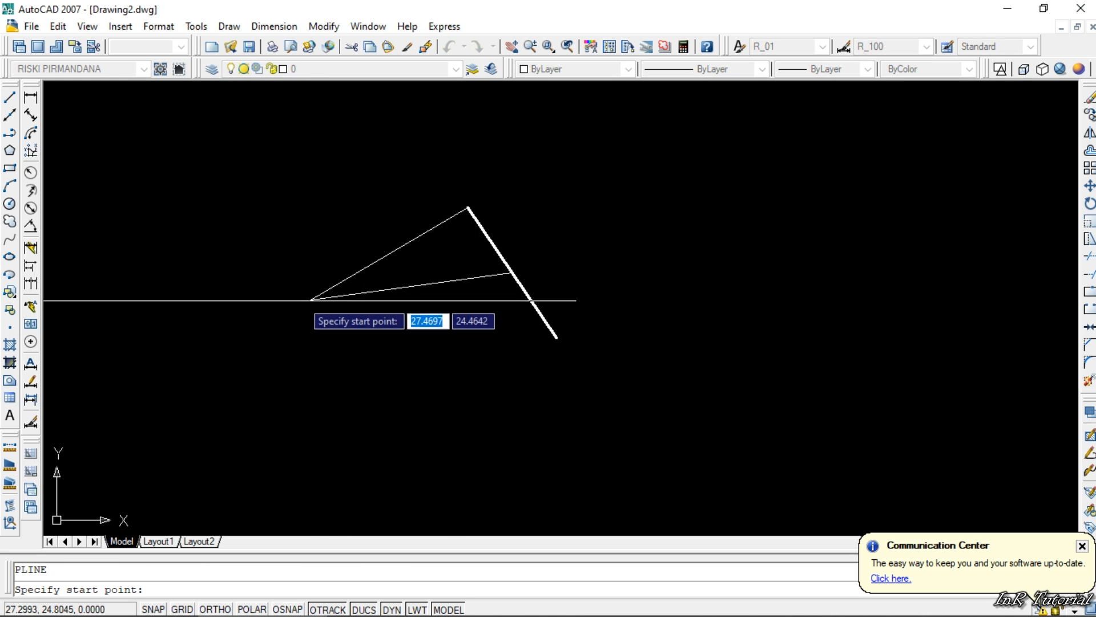
click(318, 341)
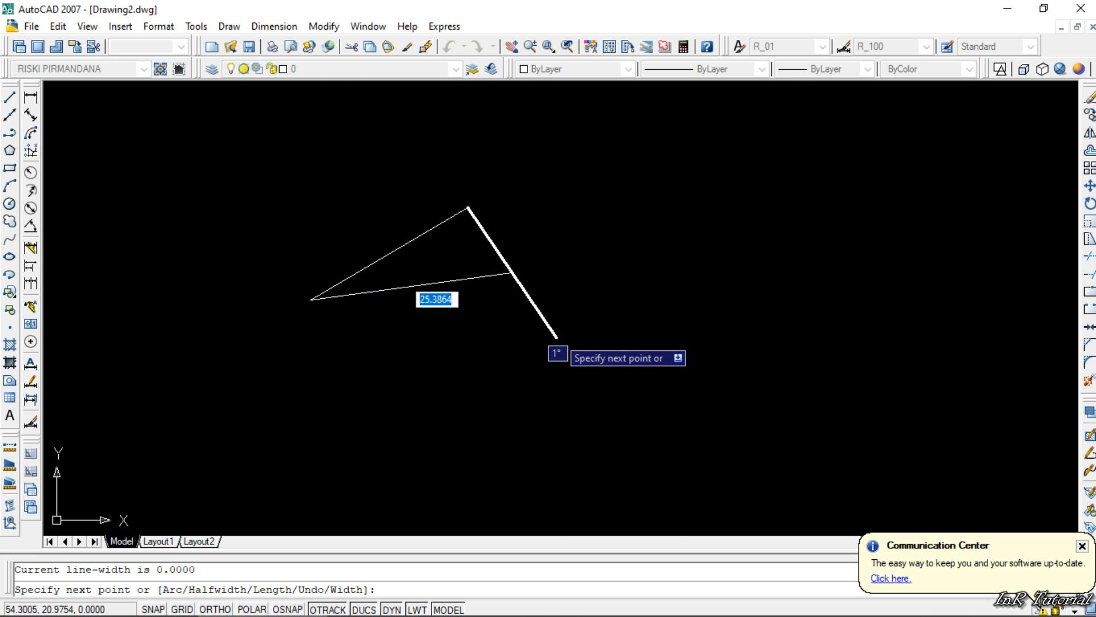
scroll(574, 338, up, 3)
scroll(549, 321, up, 6)
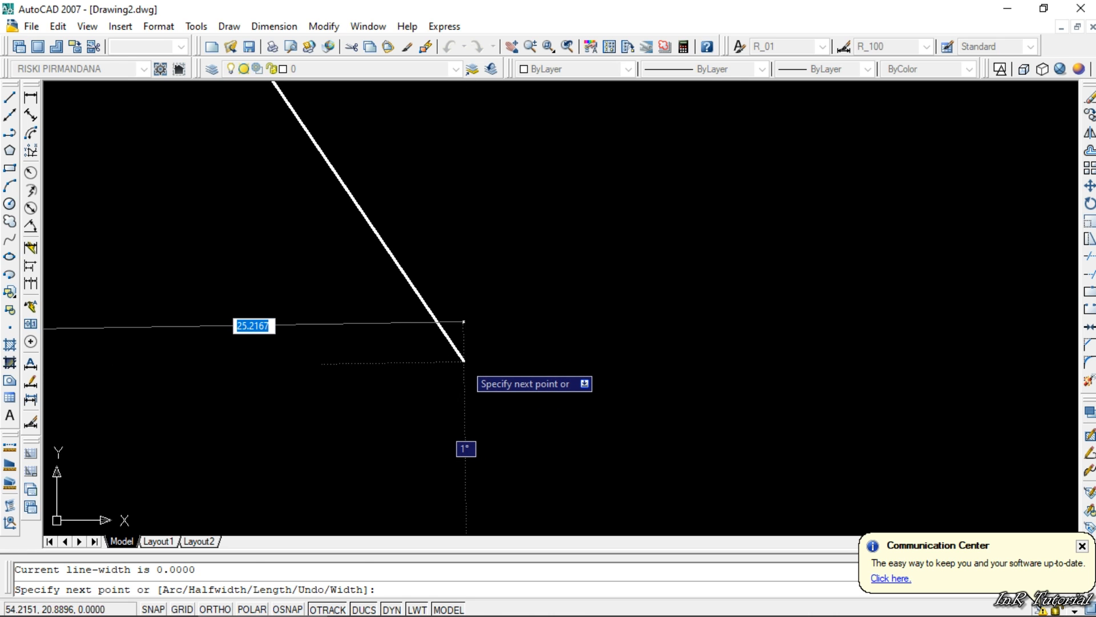
click(463, 361)
key(Return)
- Try to stretch the lowest polyline's endpoint away from the thick line's lower end
click(449, 358)
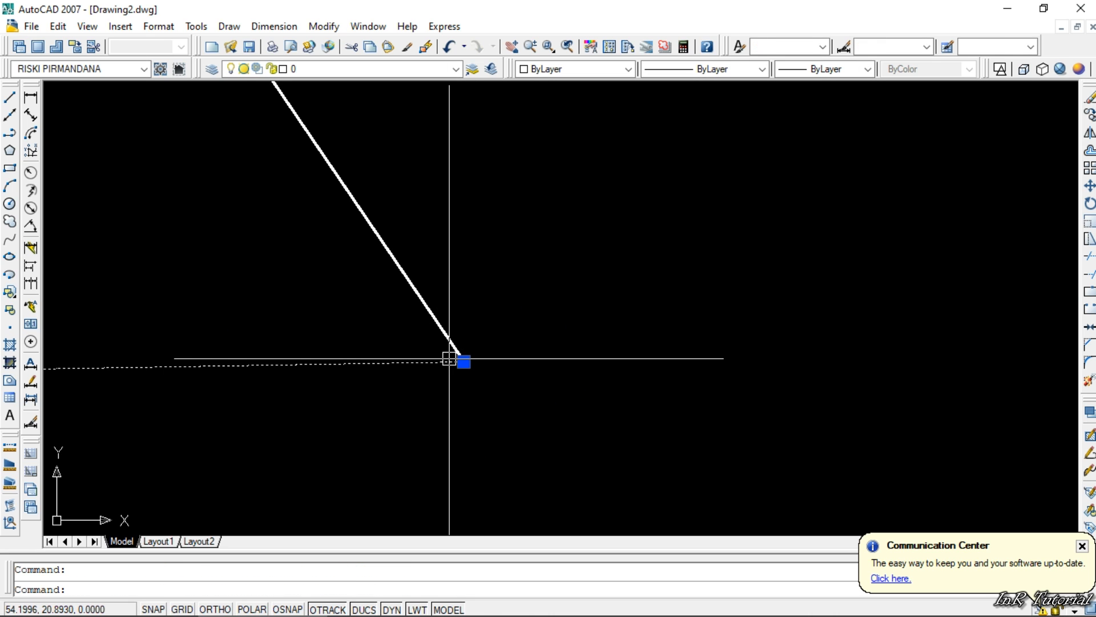
click(463, 362)
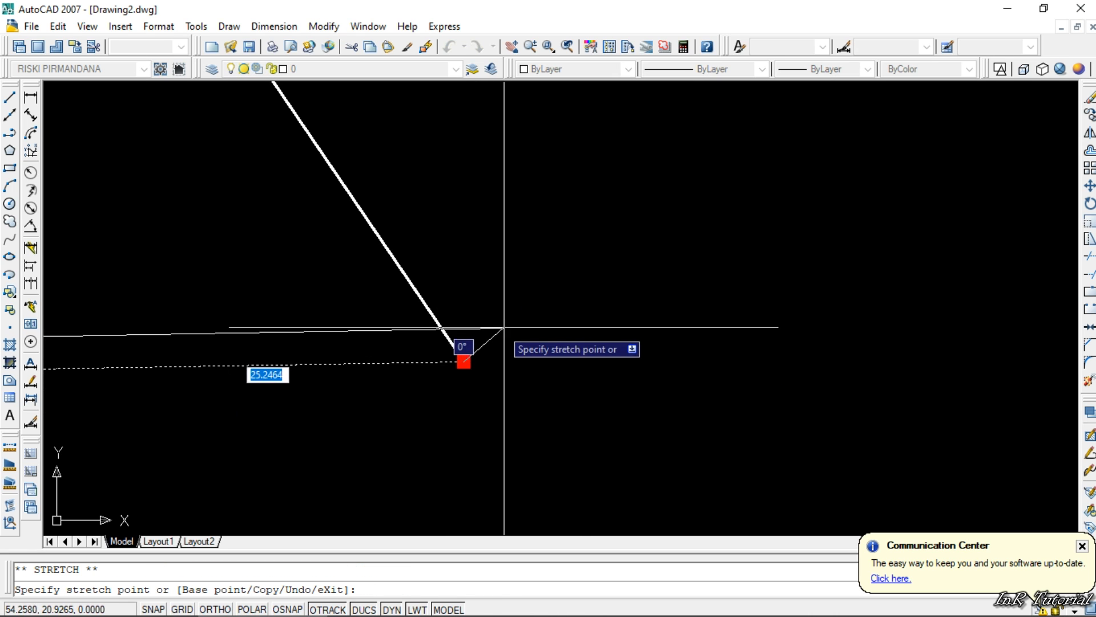
key(Escape)
scroll(610, 306, down, 2)
key(Escape)
scroll(463, 354, down, 2)
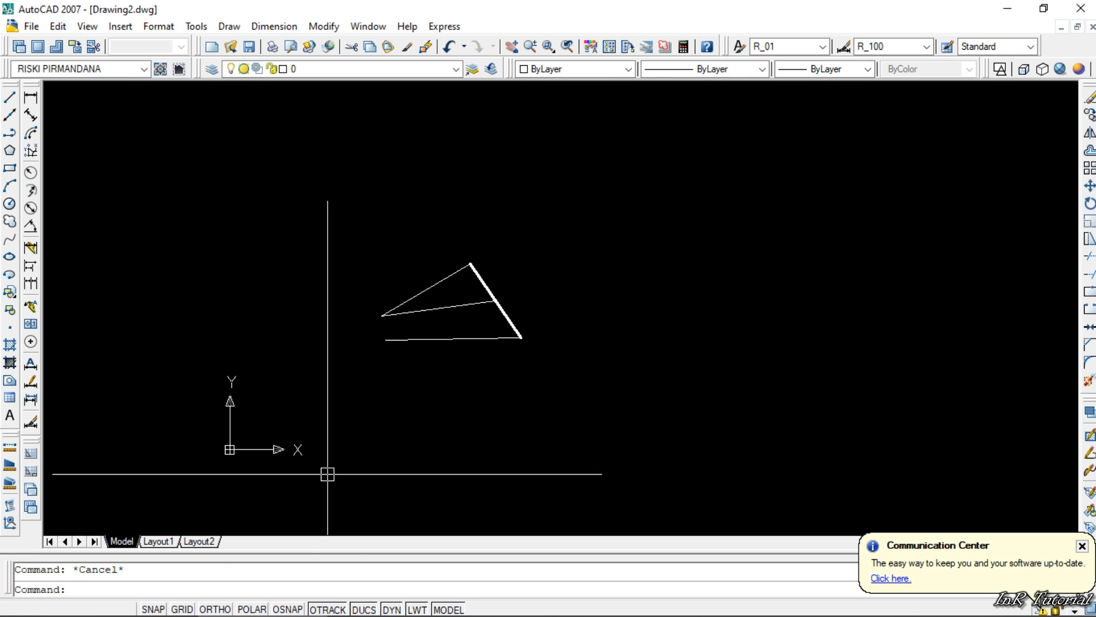
- Try to select all object snap modes and set the polar tracking increment angle to 15 in the drafting settings
right_click(297, 609)
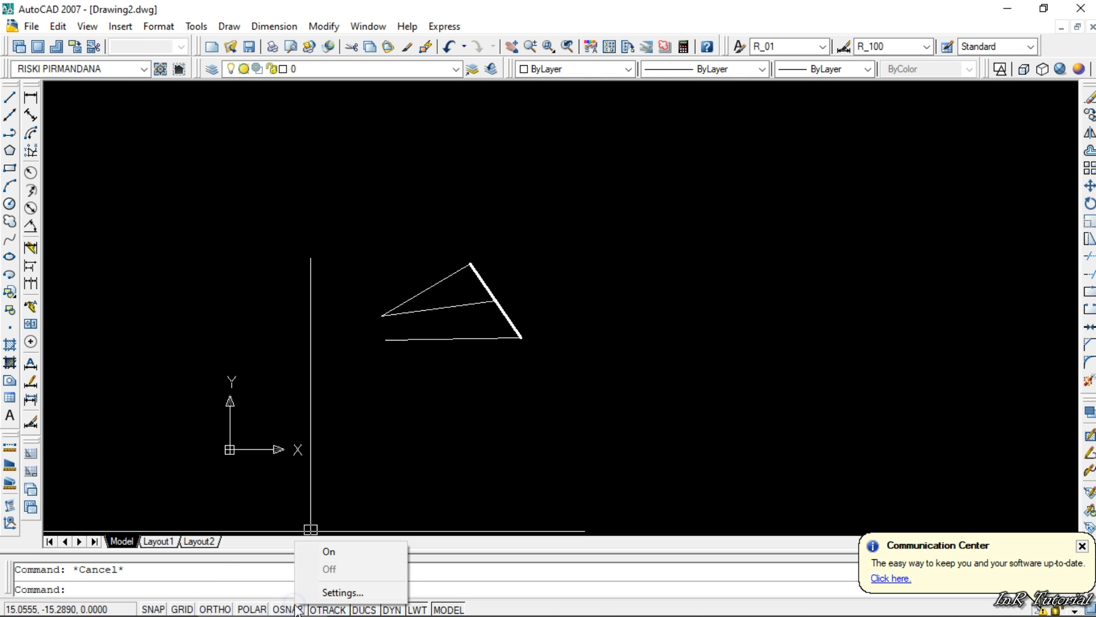
click(323, 591)
click(668, 222)
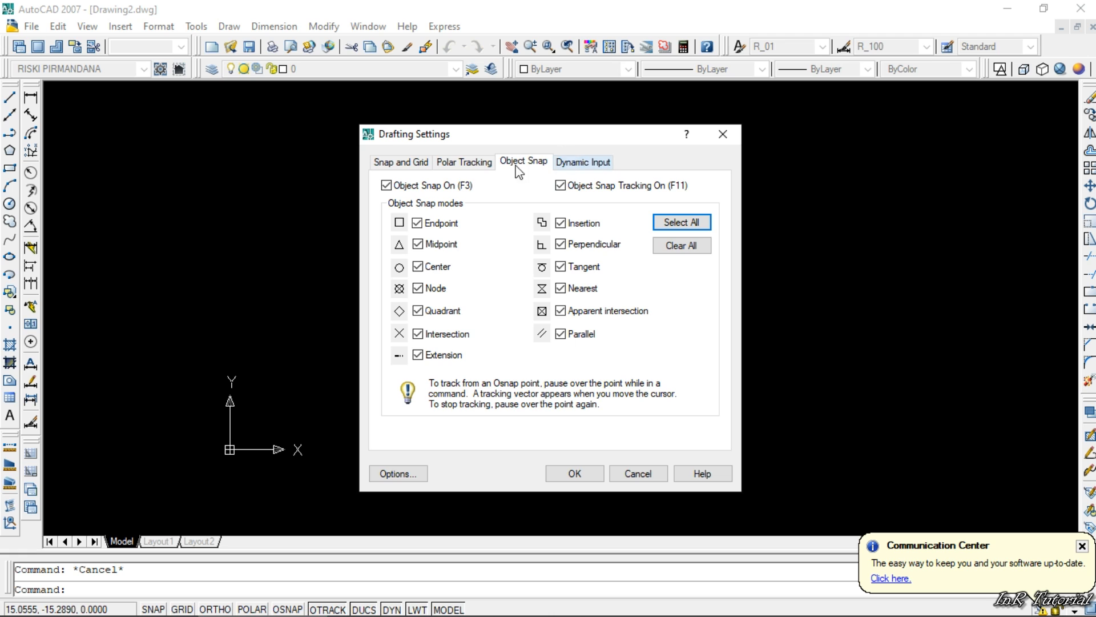
click(451, 162)
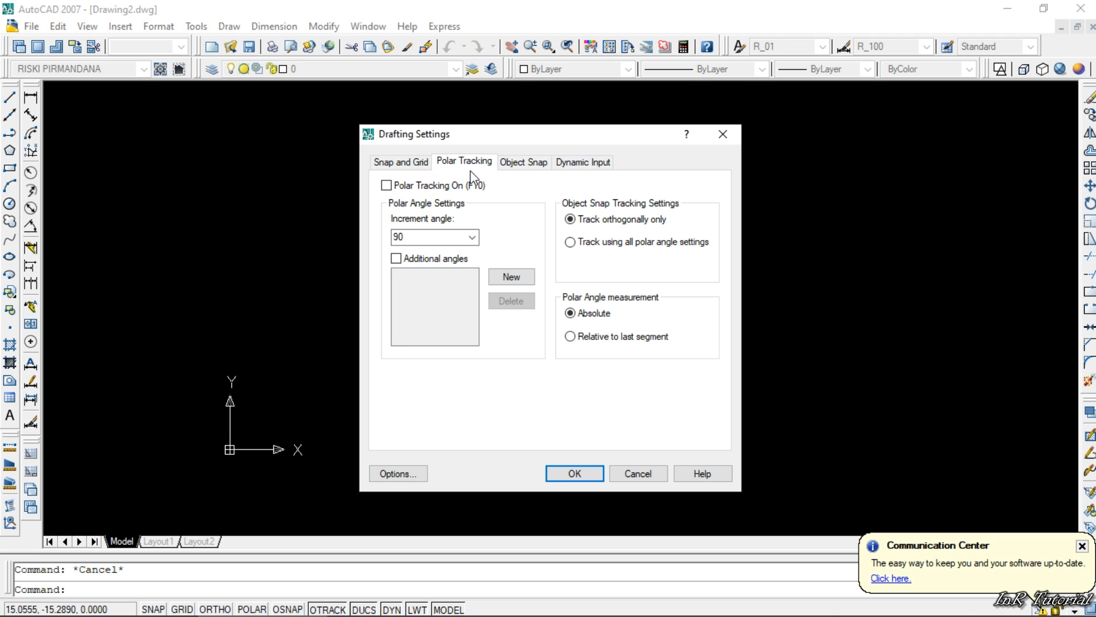
click(472, 236)
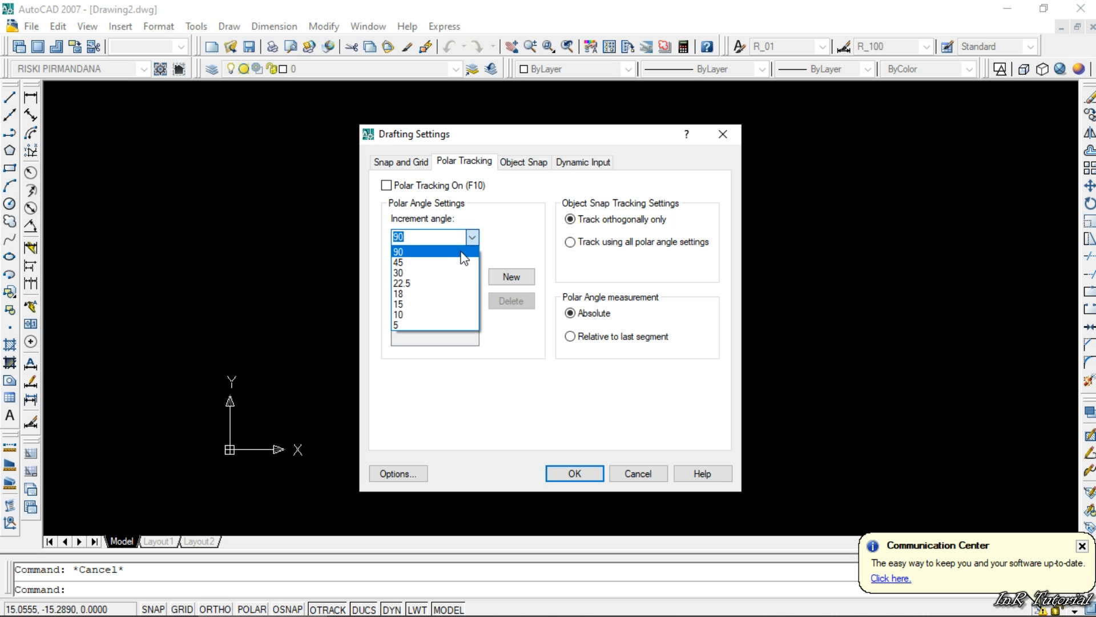
click(427, 304)
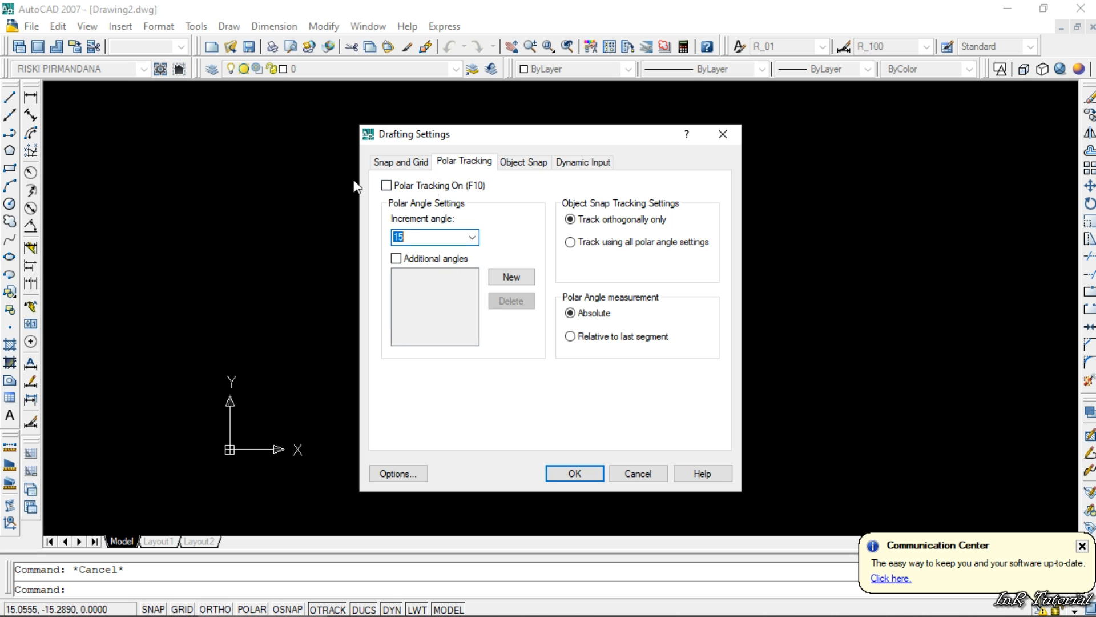
- Try to set the snap X and Y spacing to 1 and close the drafting settings
click(404, 162)
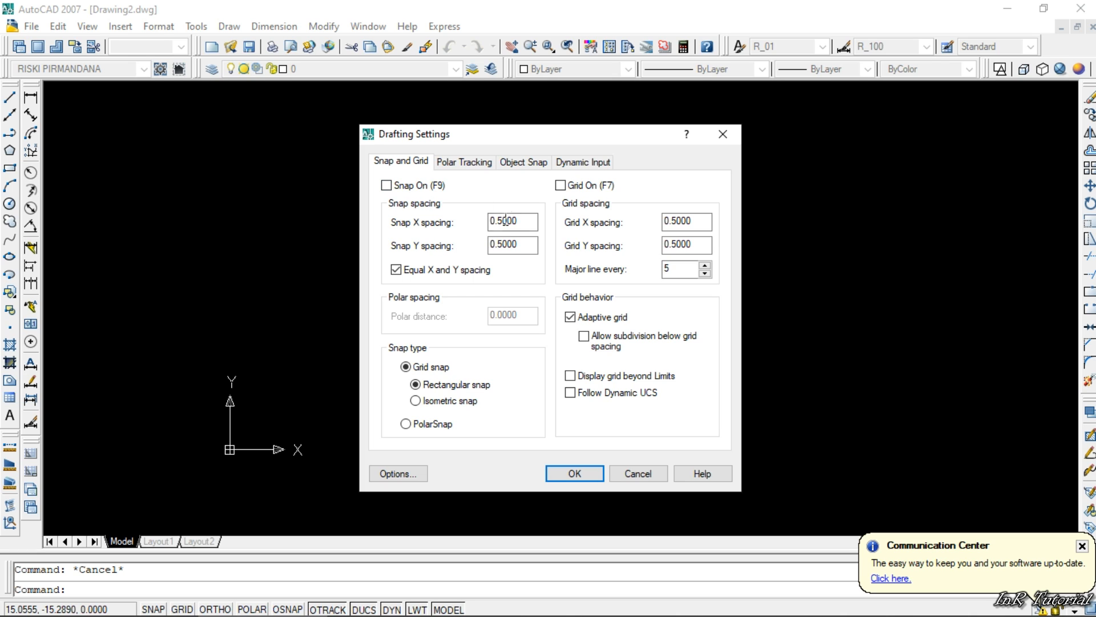
drag(521, 220, 486, 225)
text(1)
double_click(521, 244)
text(1)
key(Return)
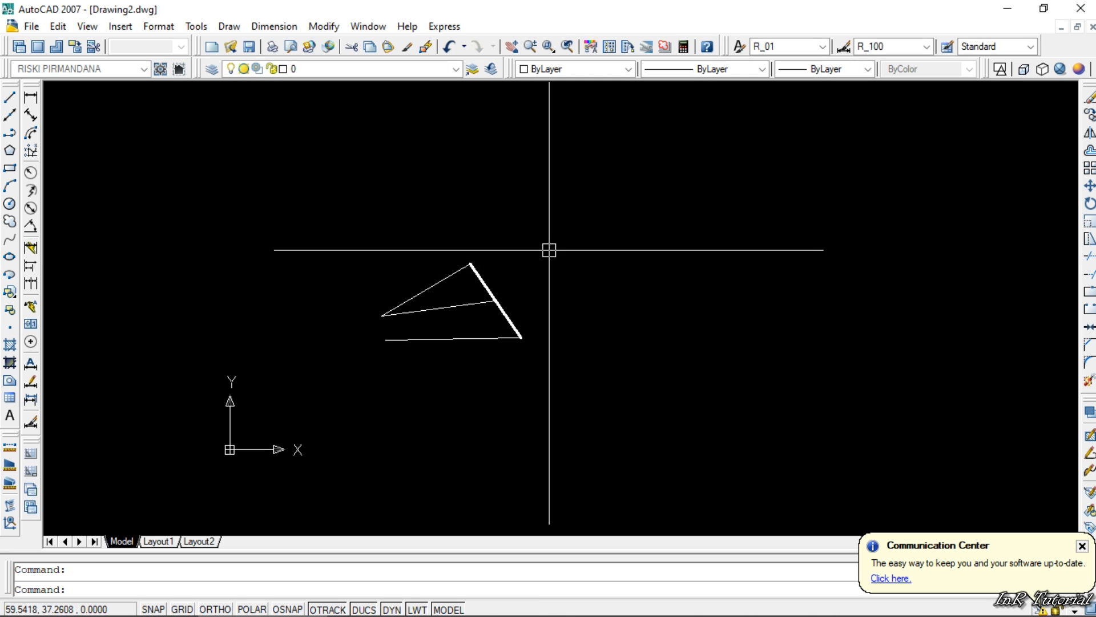
- Reopen the drafting settings, select all object snap modes and set the polar tracking increment angle to 15
right_click(282, 610)
click(326, 590)
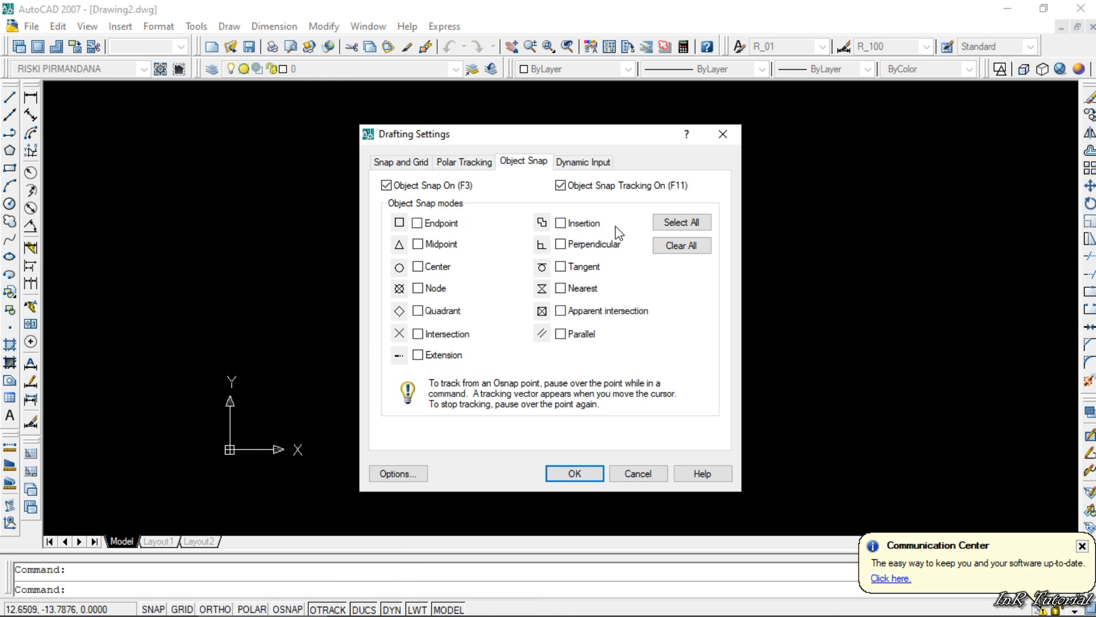
click(666, 224)
click(457, 161)
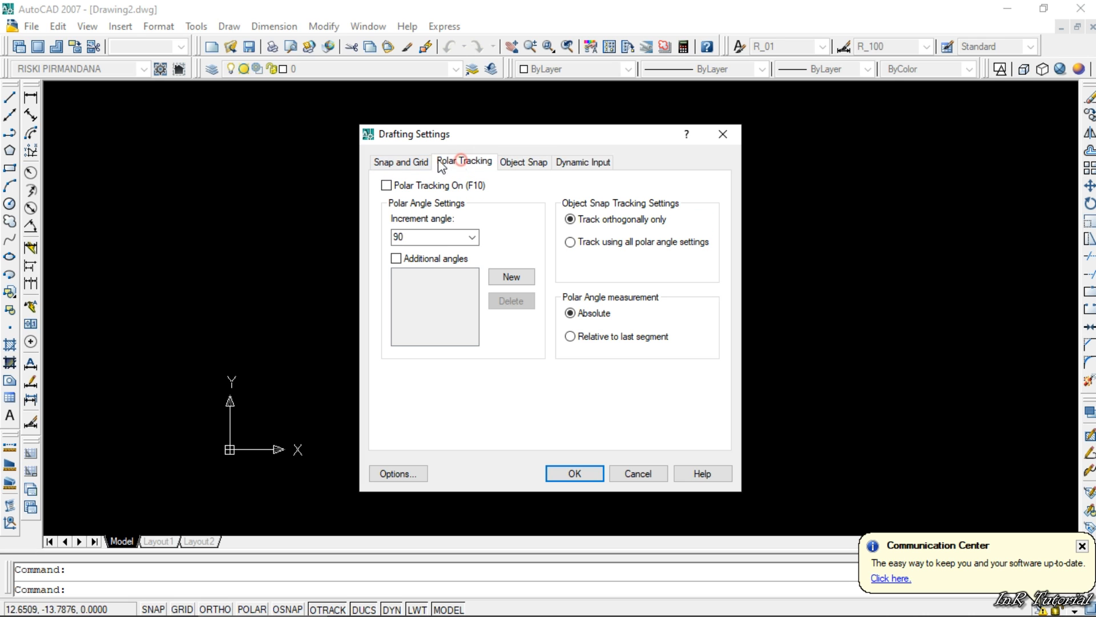
click(472, 237)
click(437, 305)
- Set the snap spacing and the grid spacing to 1 in X and Y, and apply the drafting settings
click(400, 161)
drag(534, 221, 490, 244)
text(1)
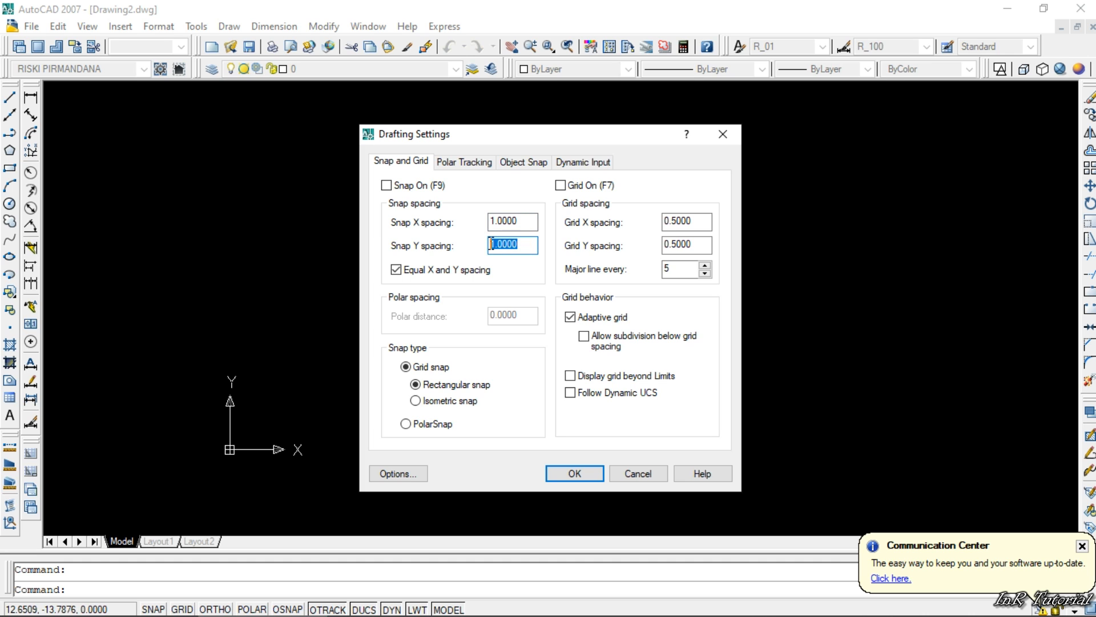
click(671, 222)
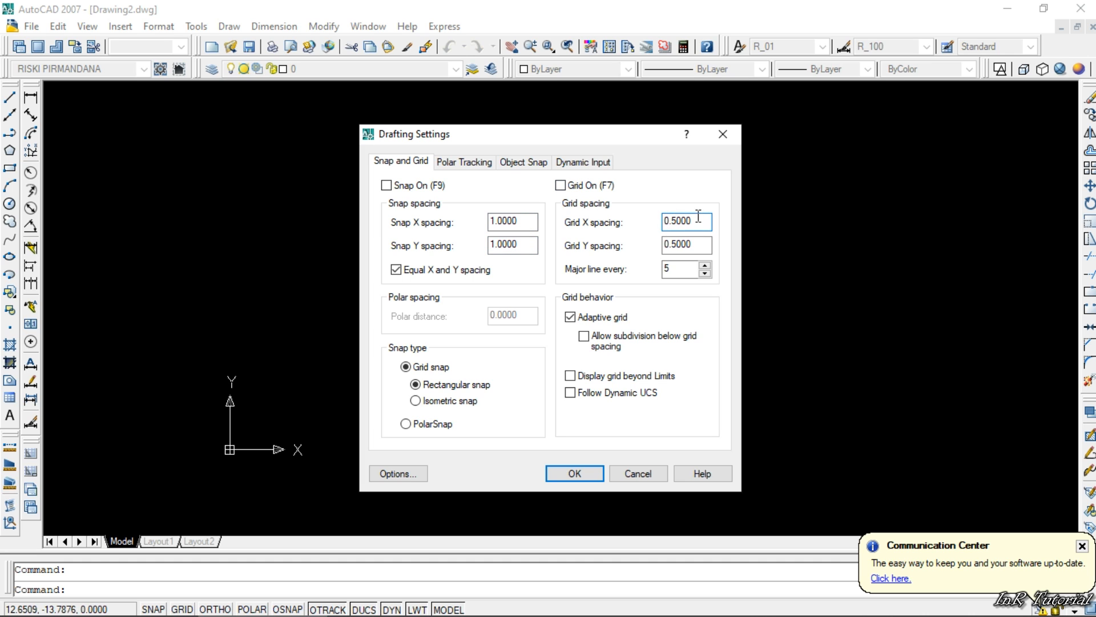
drag(696, 223, 672, 243)
text(1)
click(688, 222)
click(571, 163)
click(409, 161)
click(570, 472)
- Erase the thick line and the three thin polylines from the drawing
click(611, 217)
click(408, 396)
key(Delete)
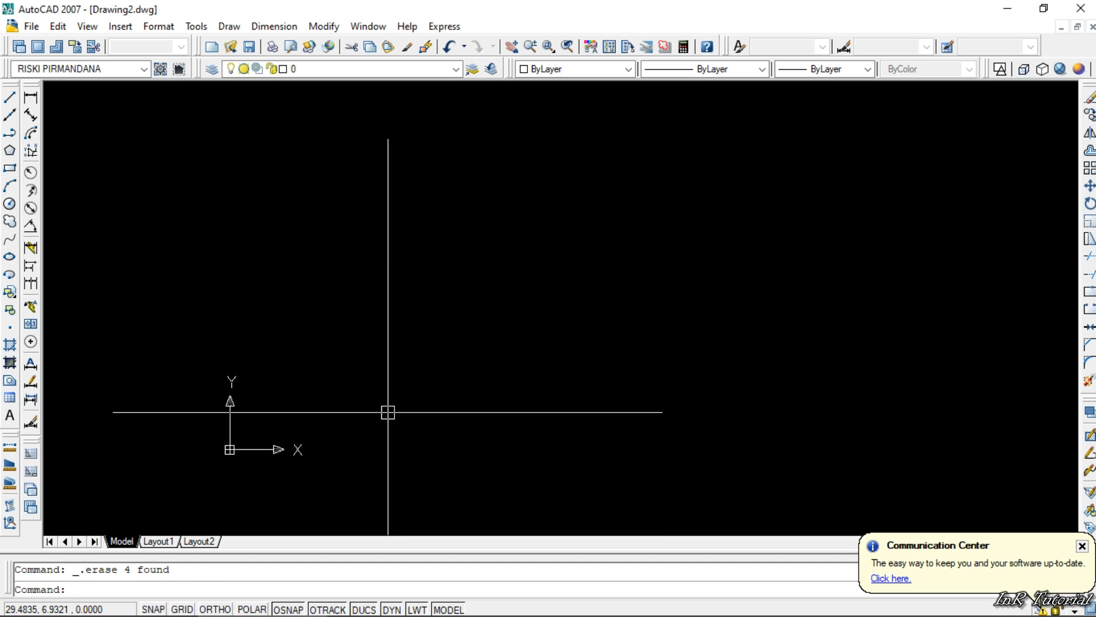